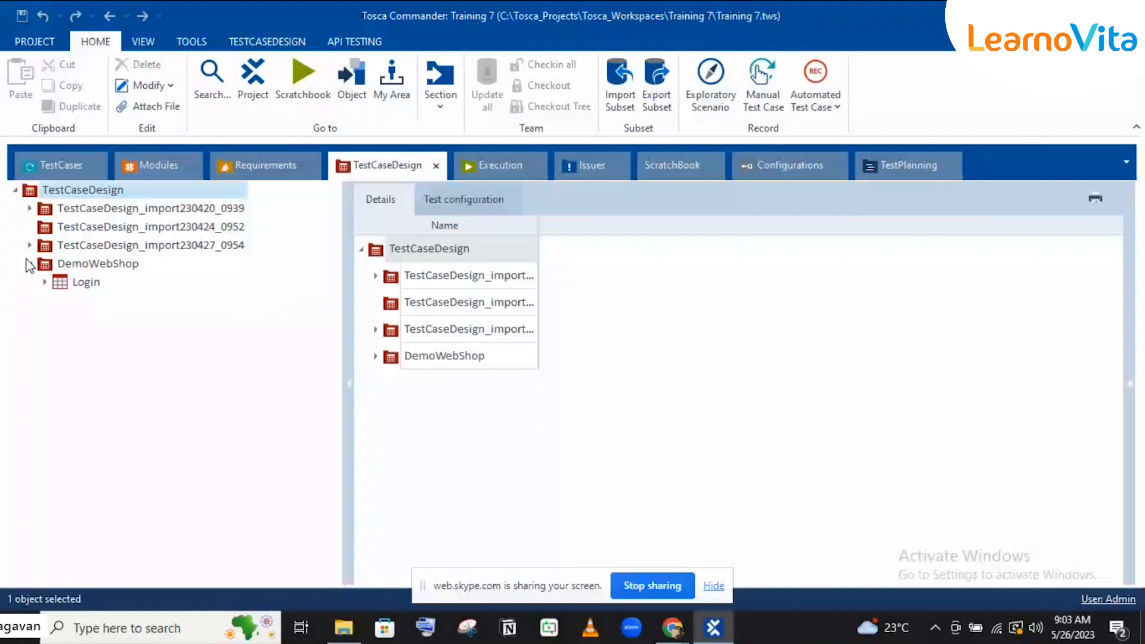
Step: Expand the DemoWebShop Login sheet in TestCaseDesign and select its existing Instances folder
left_click(44, 281)
left_click(58, 166)
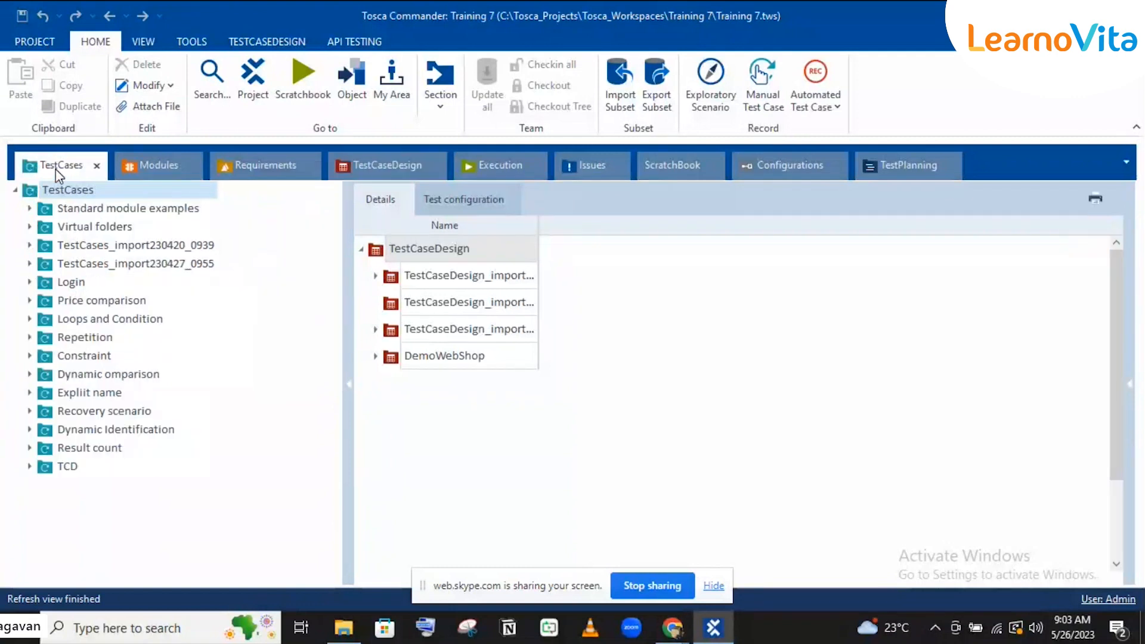
left_click(403, 162)
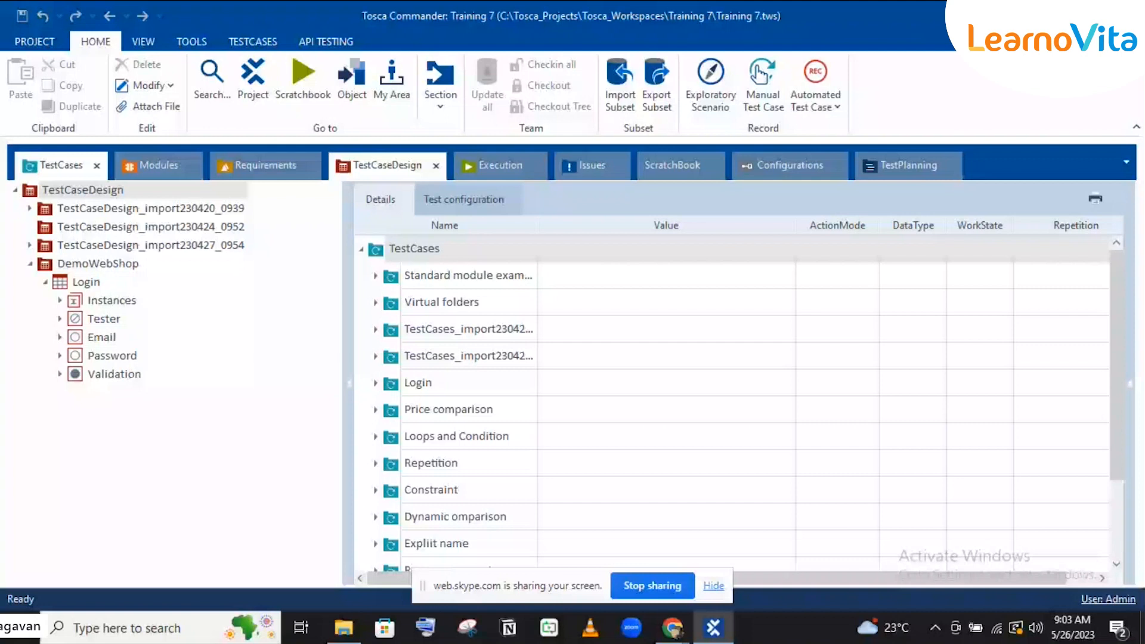
left_click(86, 300)
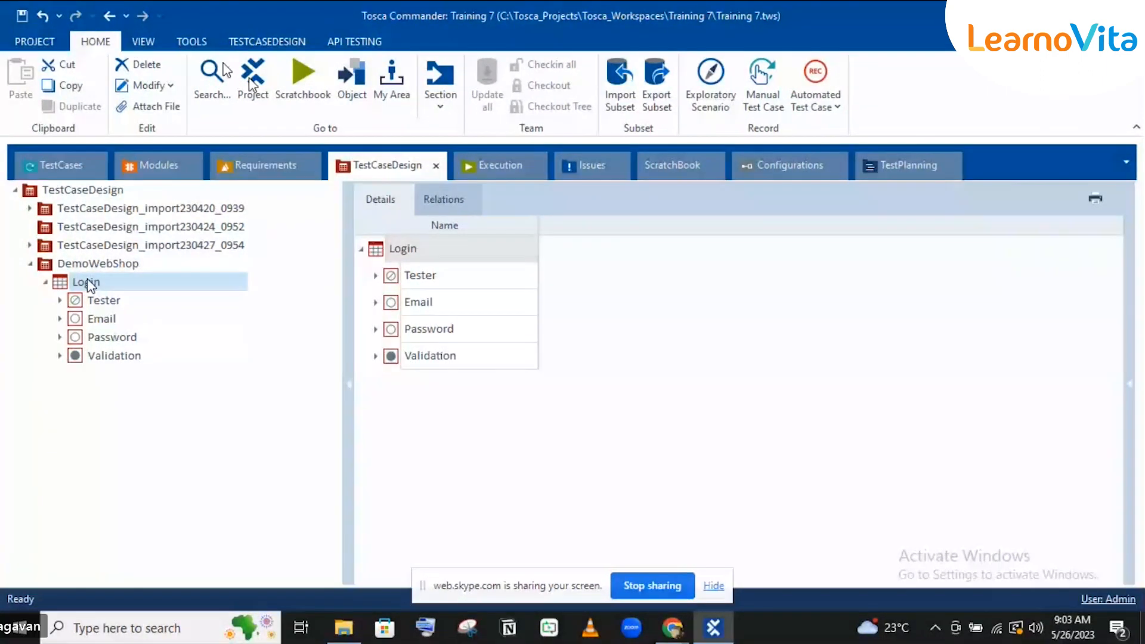
Step: Look over the instance completion methods on the TESTCASEDESIGN ribbon without choosing one
left_click(89, 284)
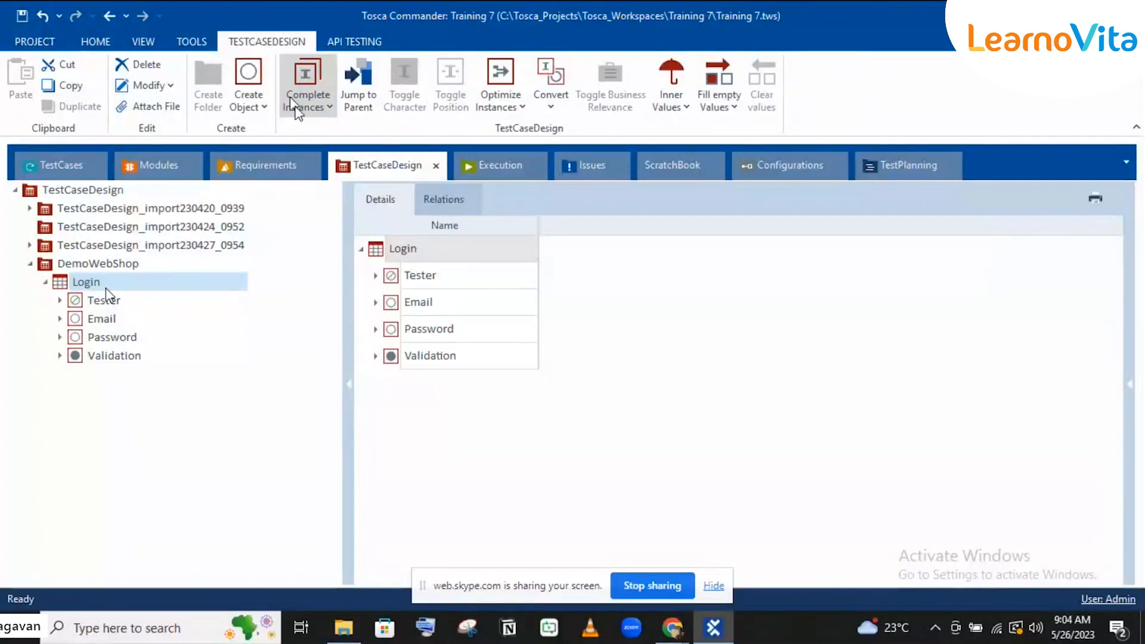
left_click(295, 106)
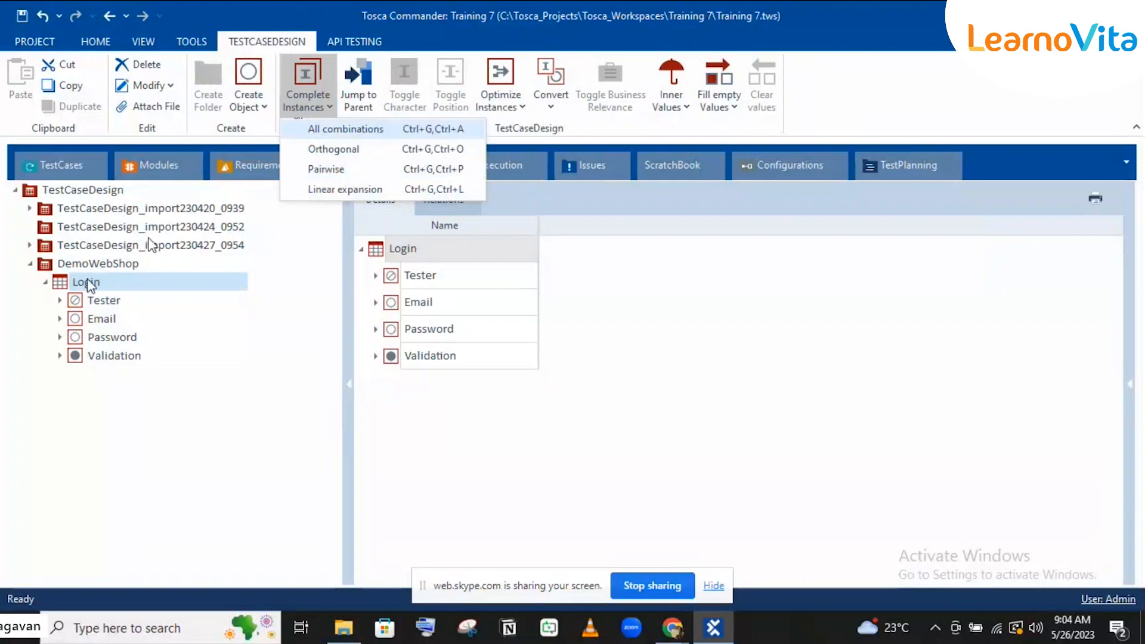
left_click(91, 285)
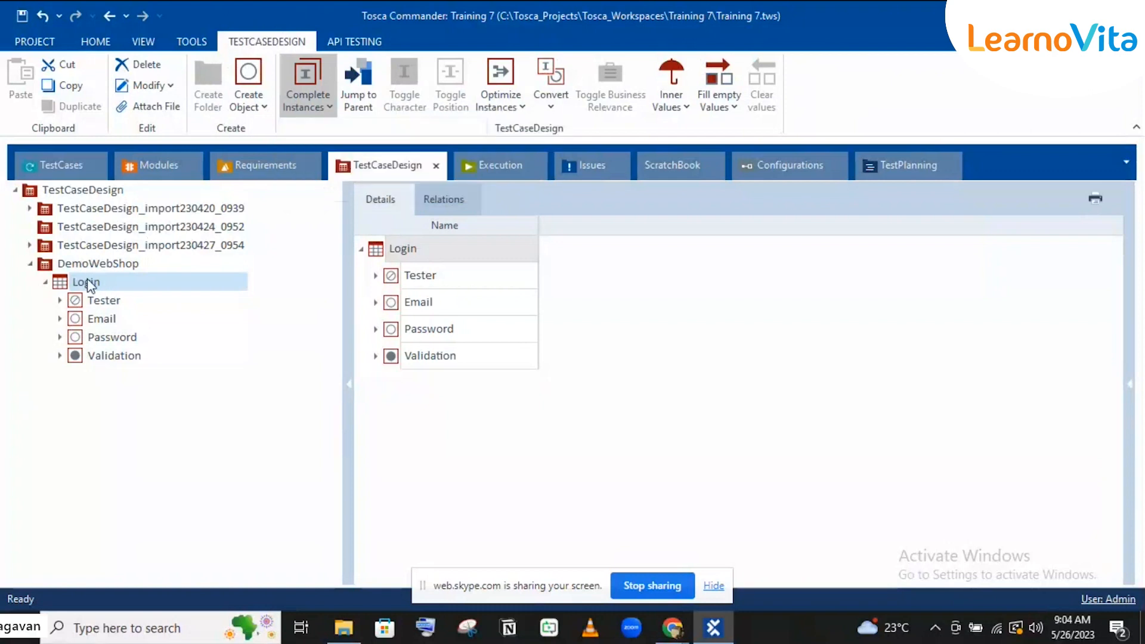
left_click(59, 319)
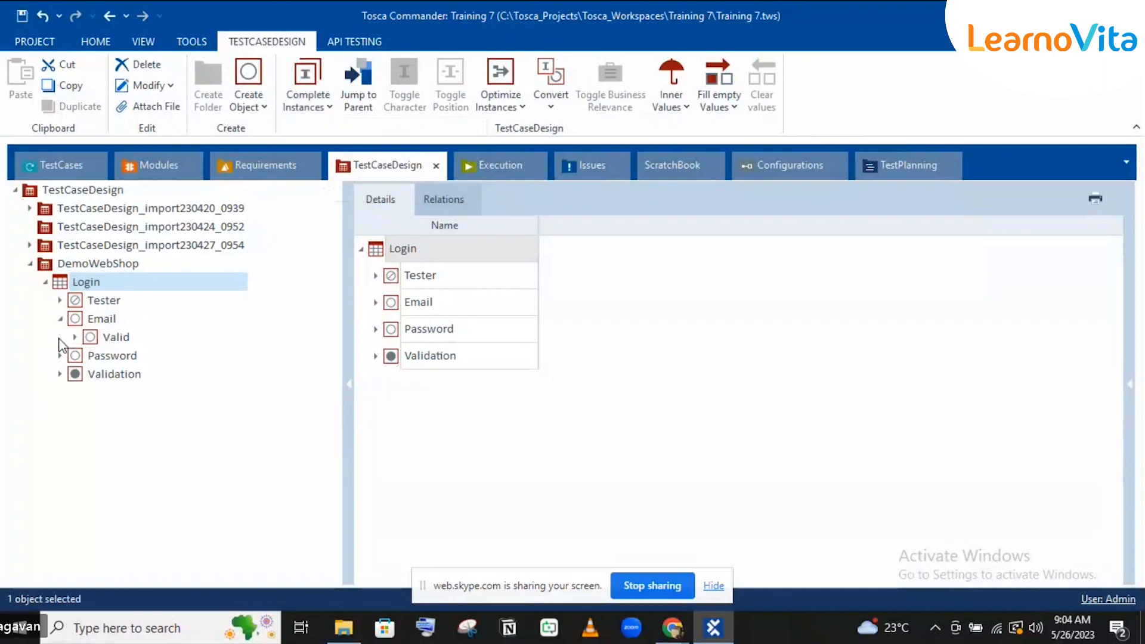
left_click(60, 356)
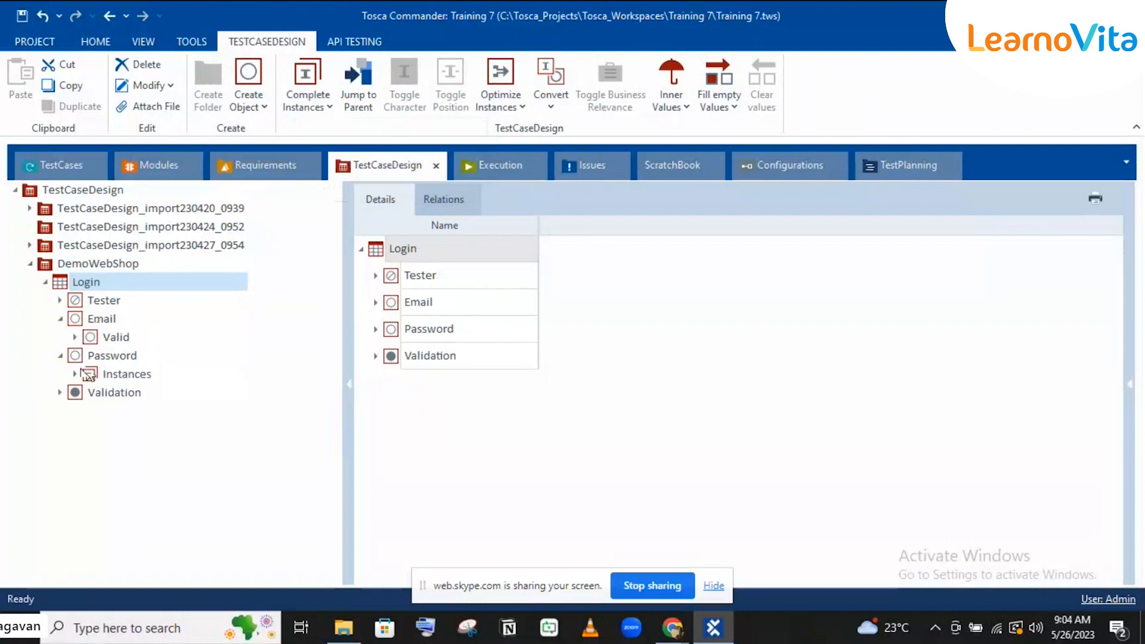
left_click(74, 375)
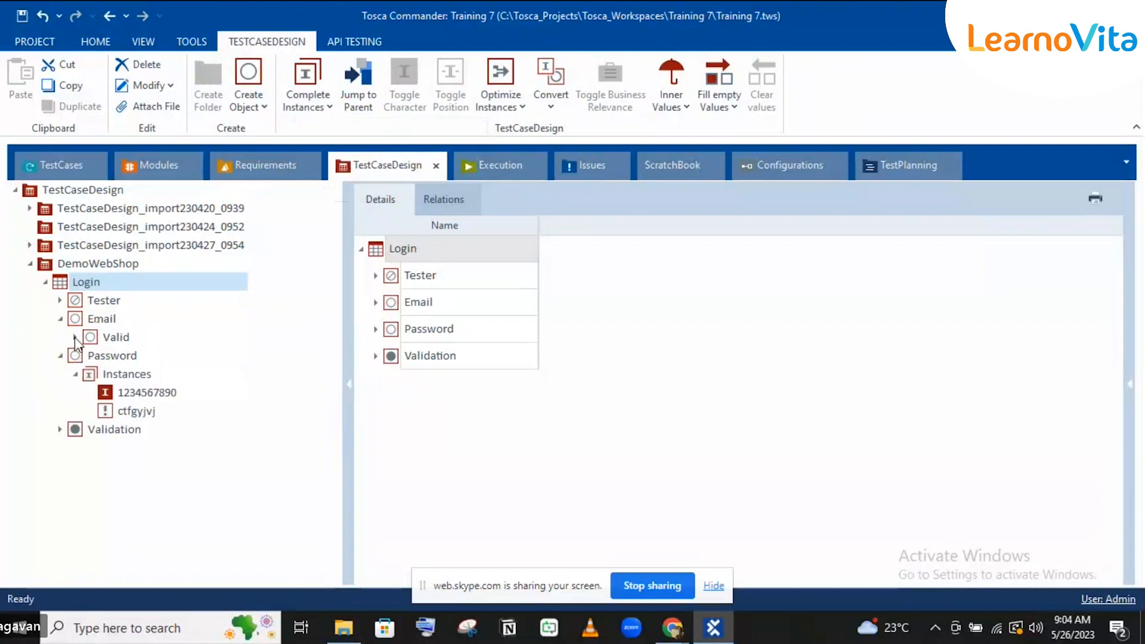
left_click(75, 338)
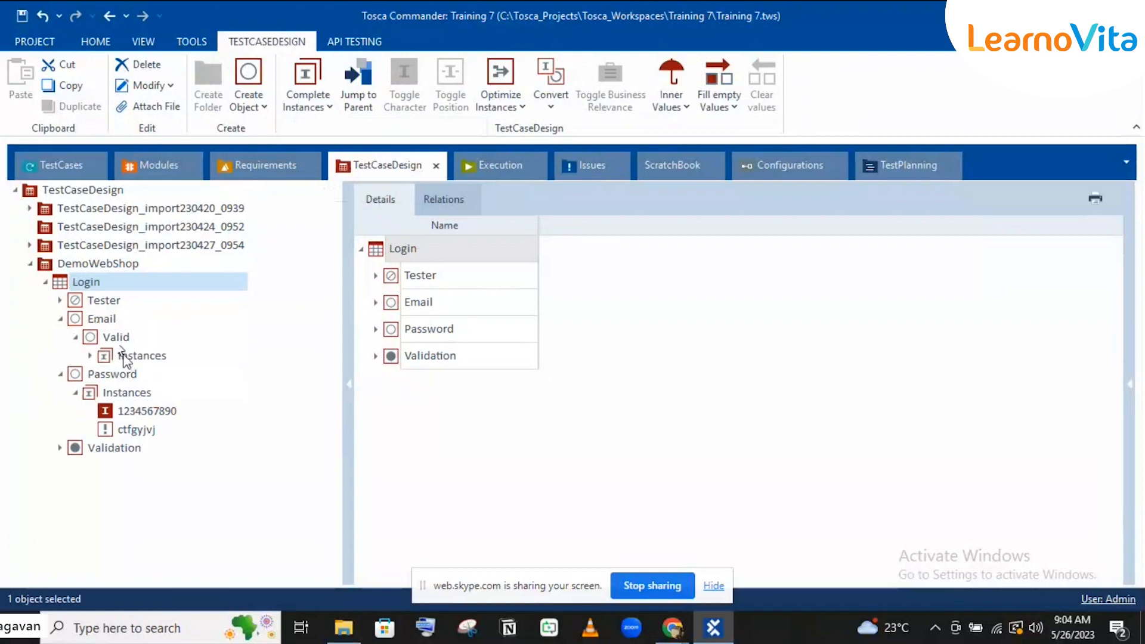
left_click(127, 357)
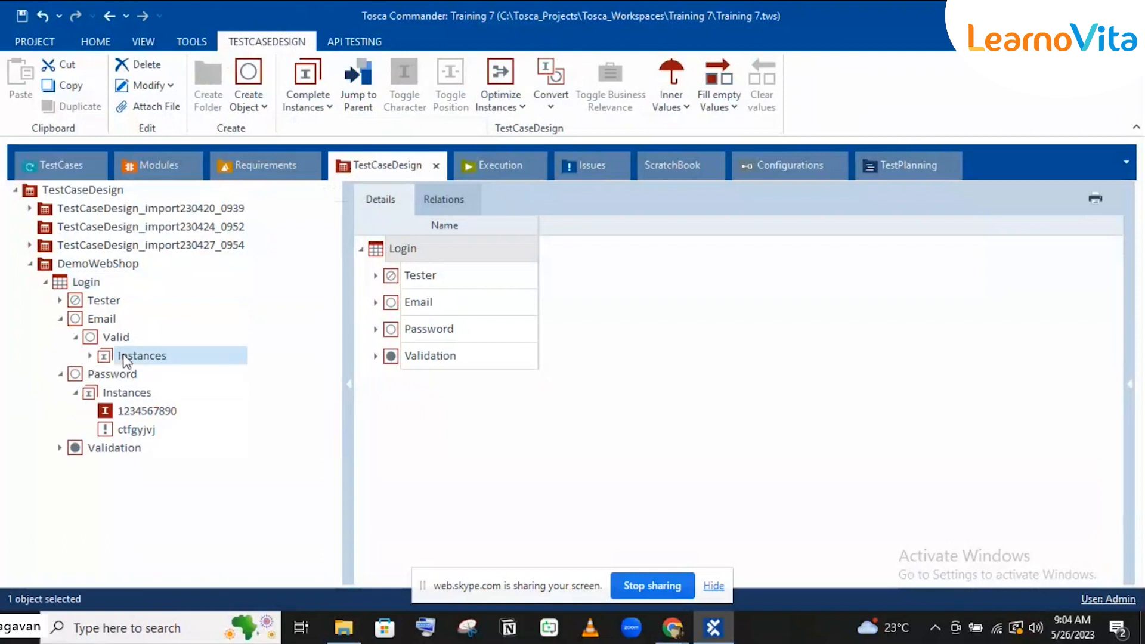
Step: Select the Email attribute and re-expand it to reveal the two email instances under Valid
left_click(98, 321)
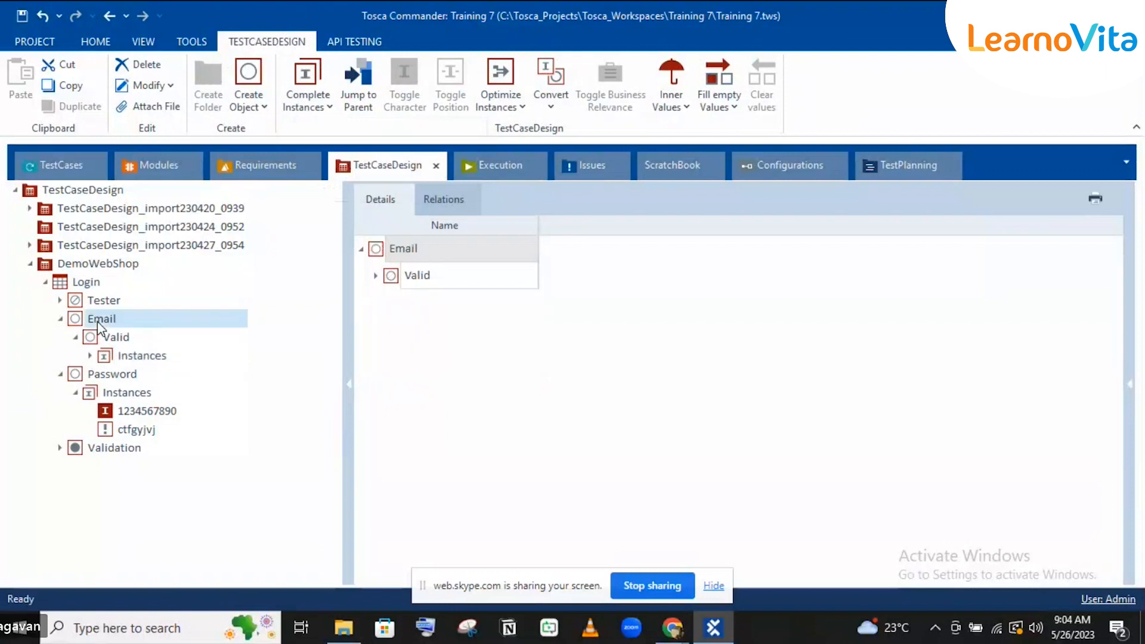
key("ctrl+v")
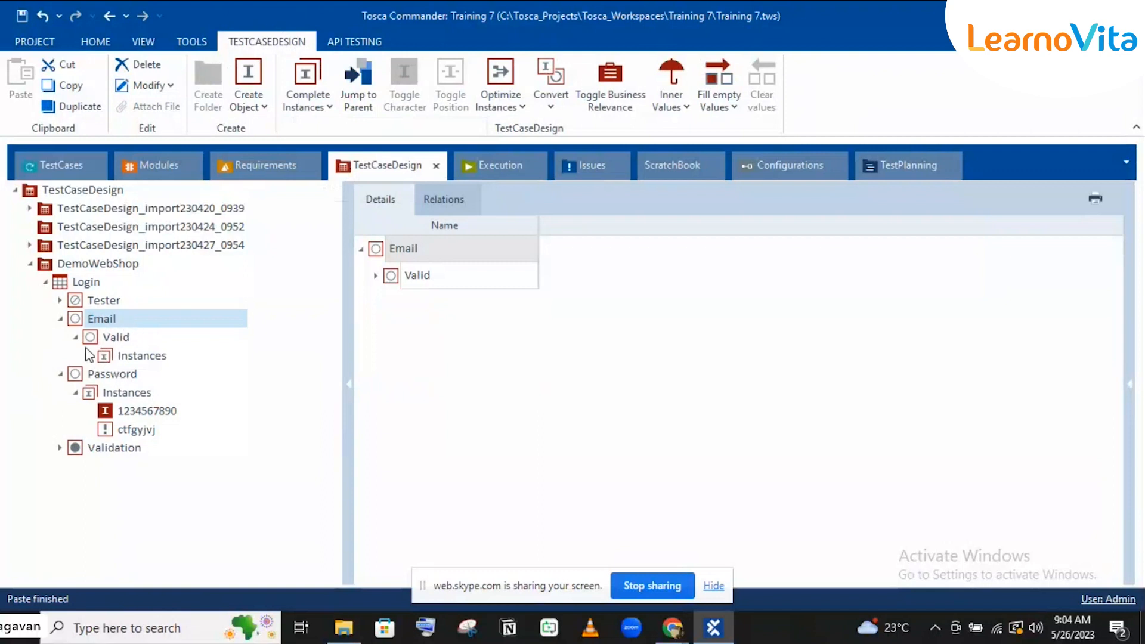
left_click(61, 319)
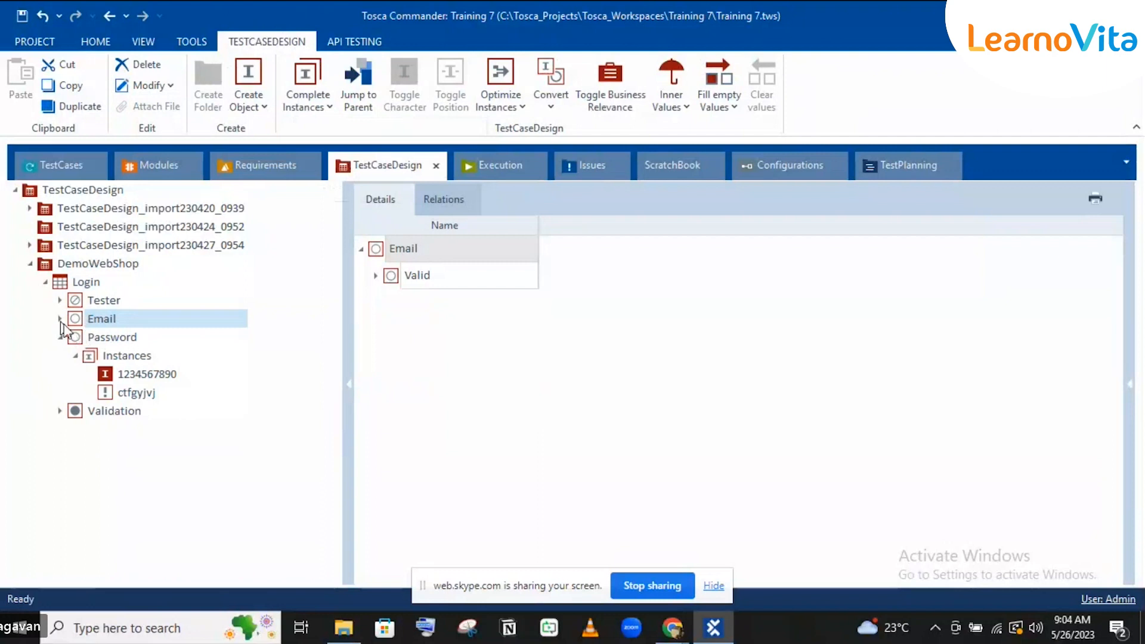
left_click(60, 319)
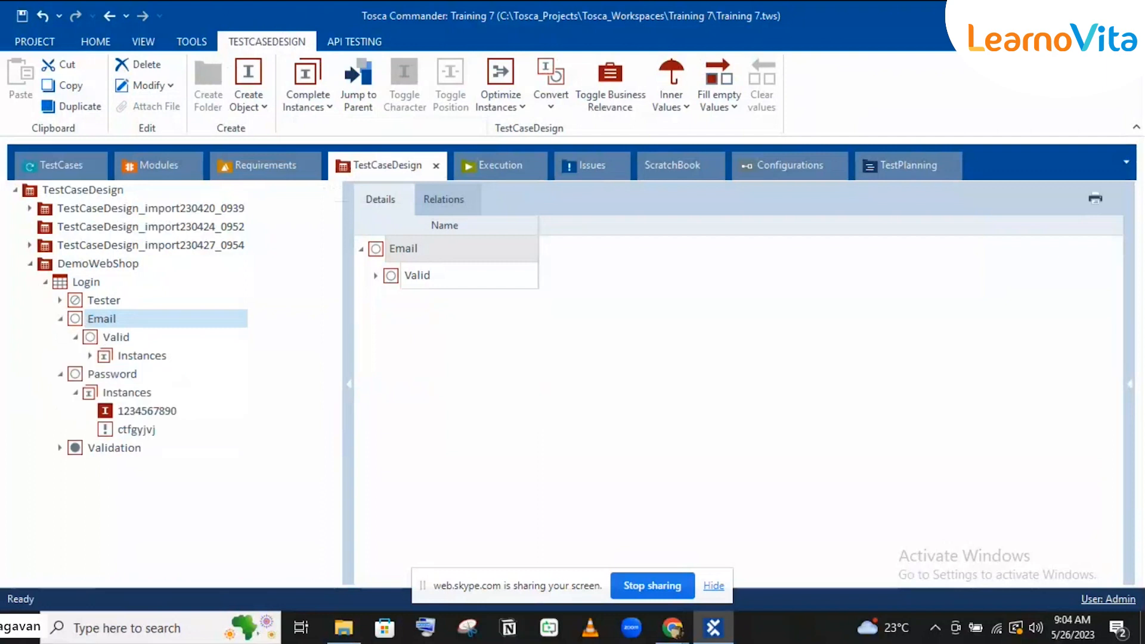
left_click(91, 356)
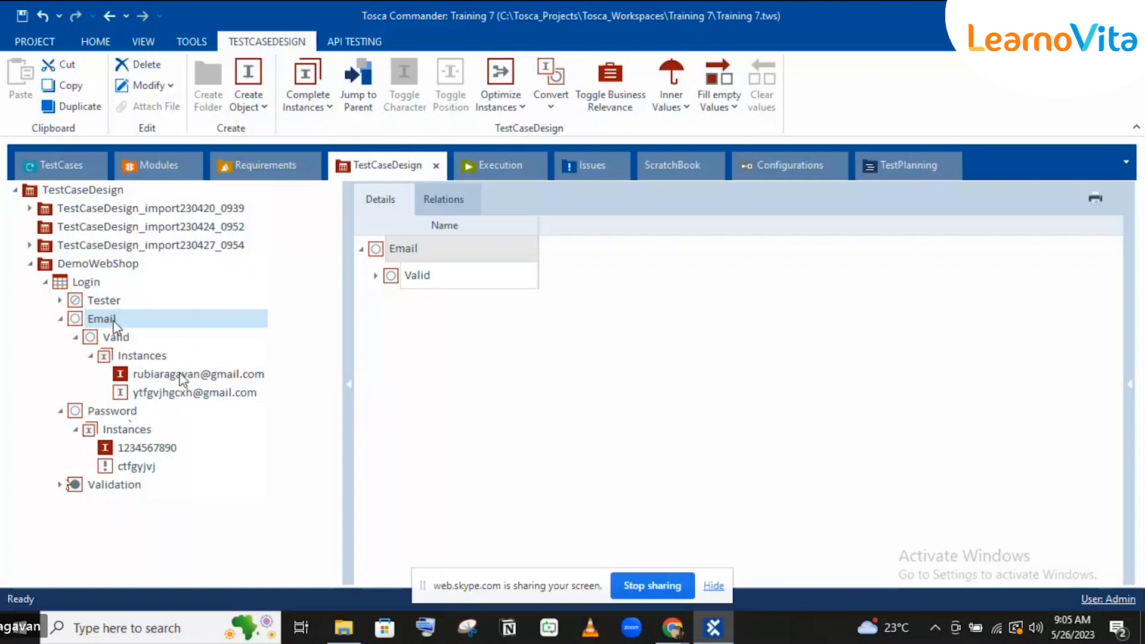
Step: Select the Valid class under Email and bring up its context menu
left_click(123, 341)
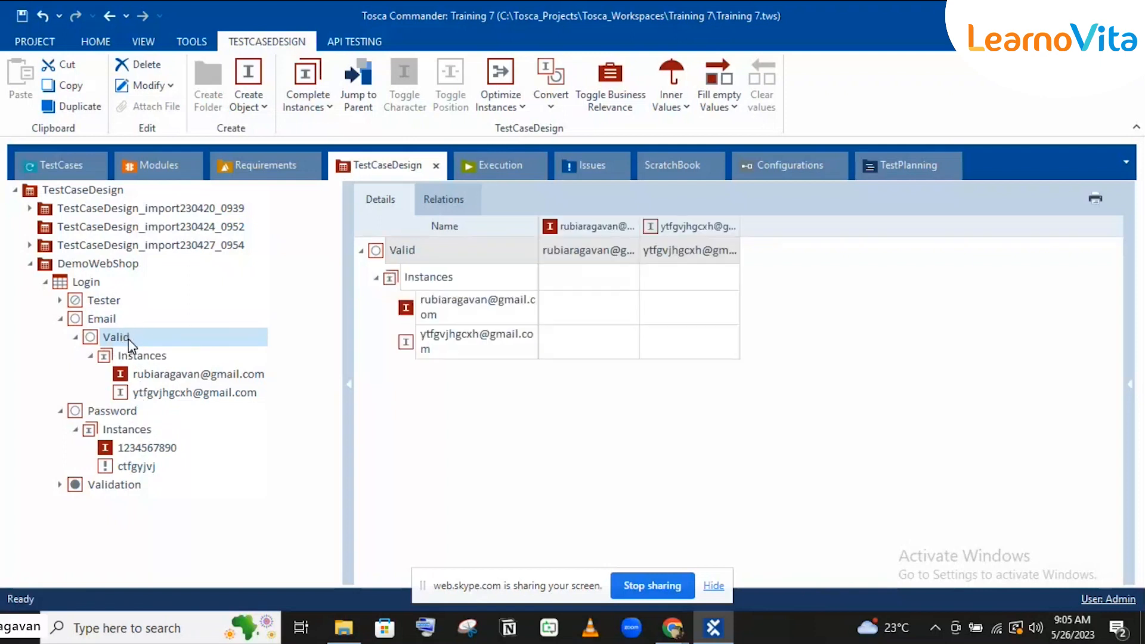
right_click(129, 339)
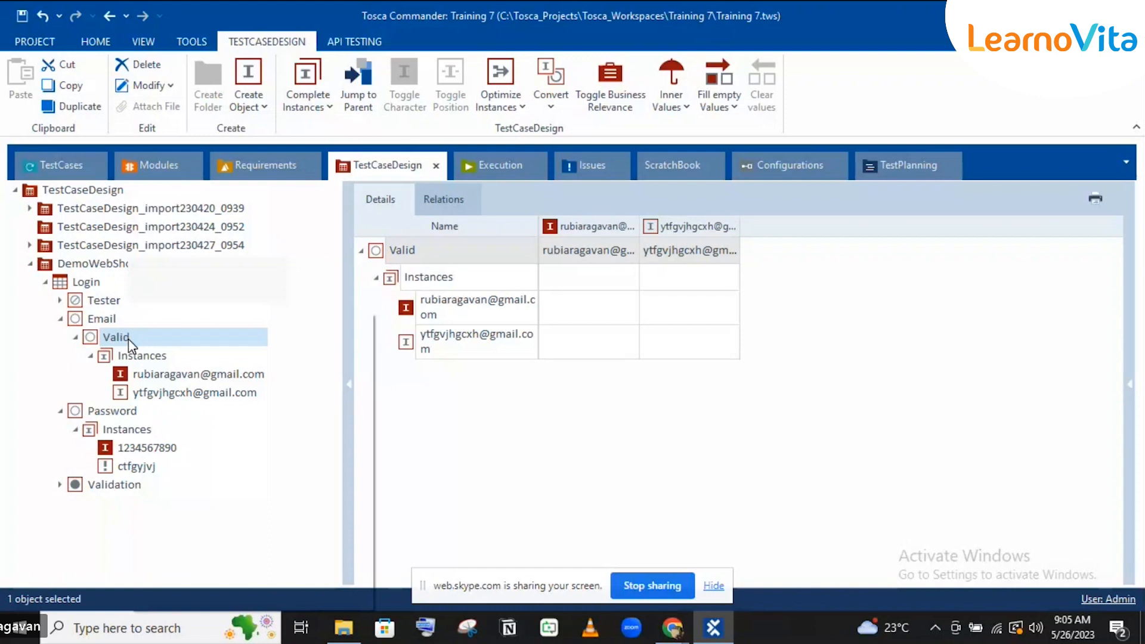
right_click(128, 339)
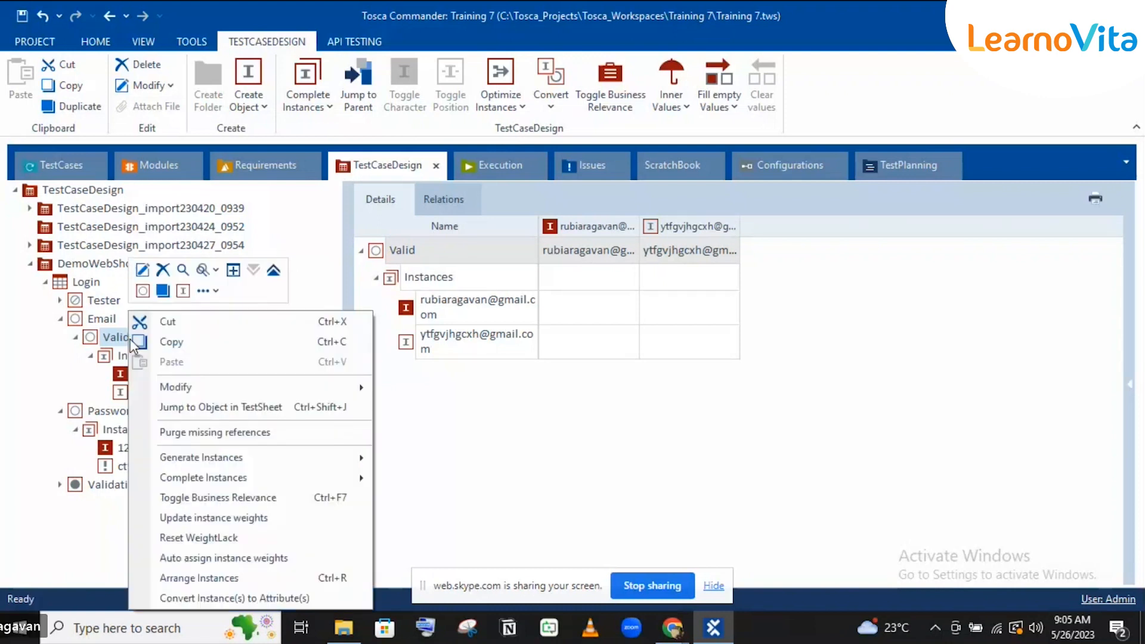
left_click(176, 293)
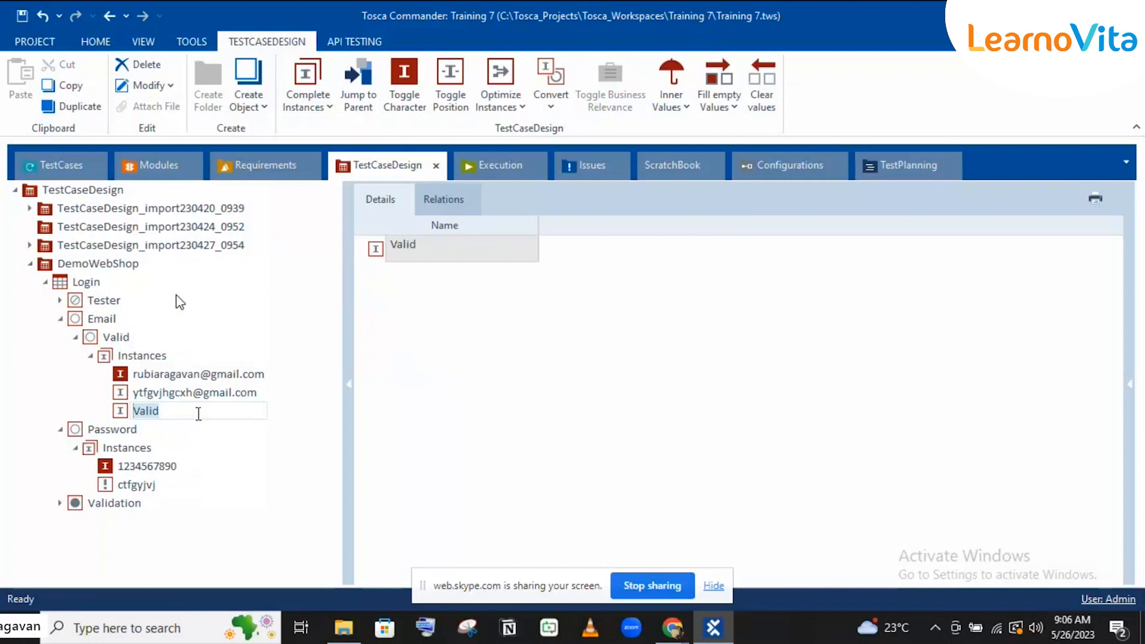
type("invalid")
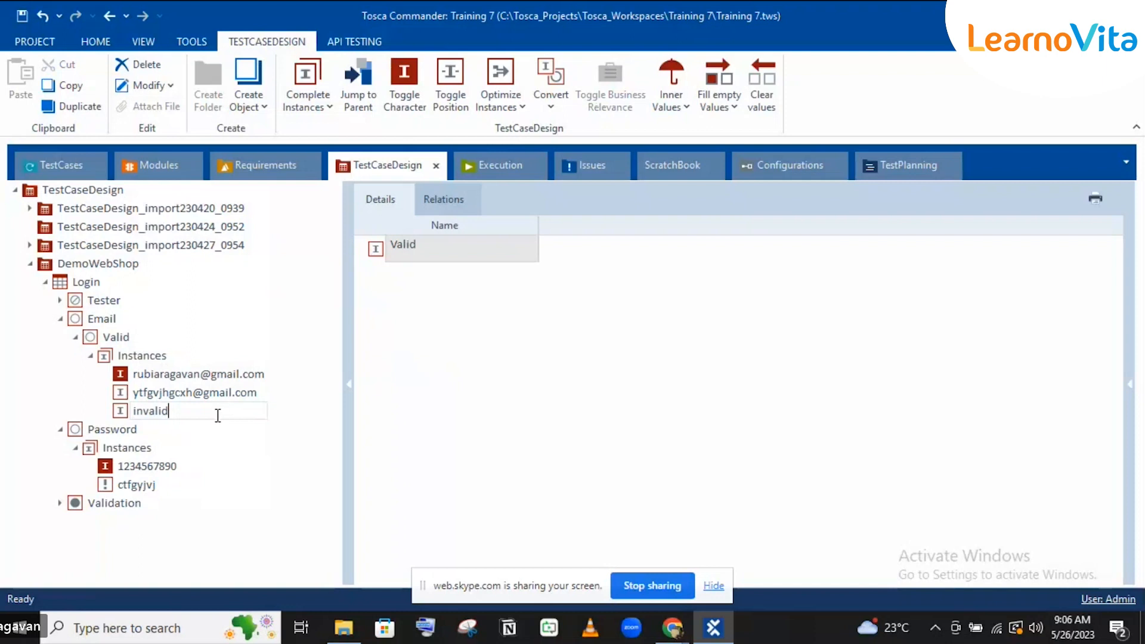
type("@gmail.com")
key("Return")
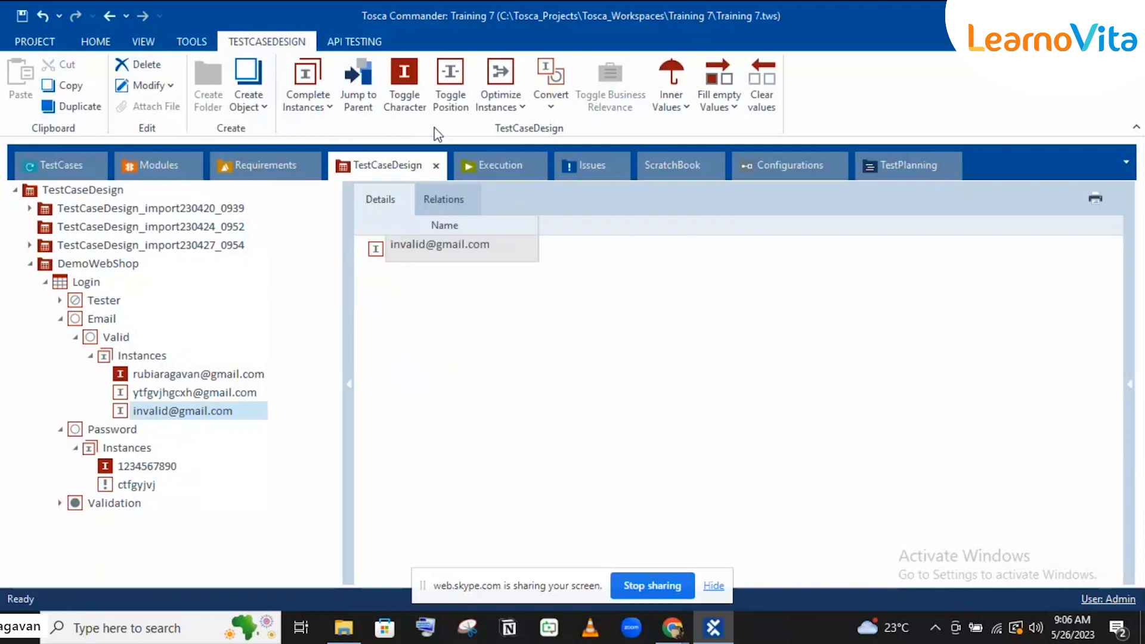
left_click(410, 73)
left_click(410, 68)
Step: Complete the Login sheet's instances with All combinations, generating Login_1 to Login_6
left_click(85, 287)
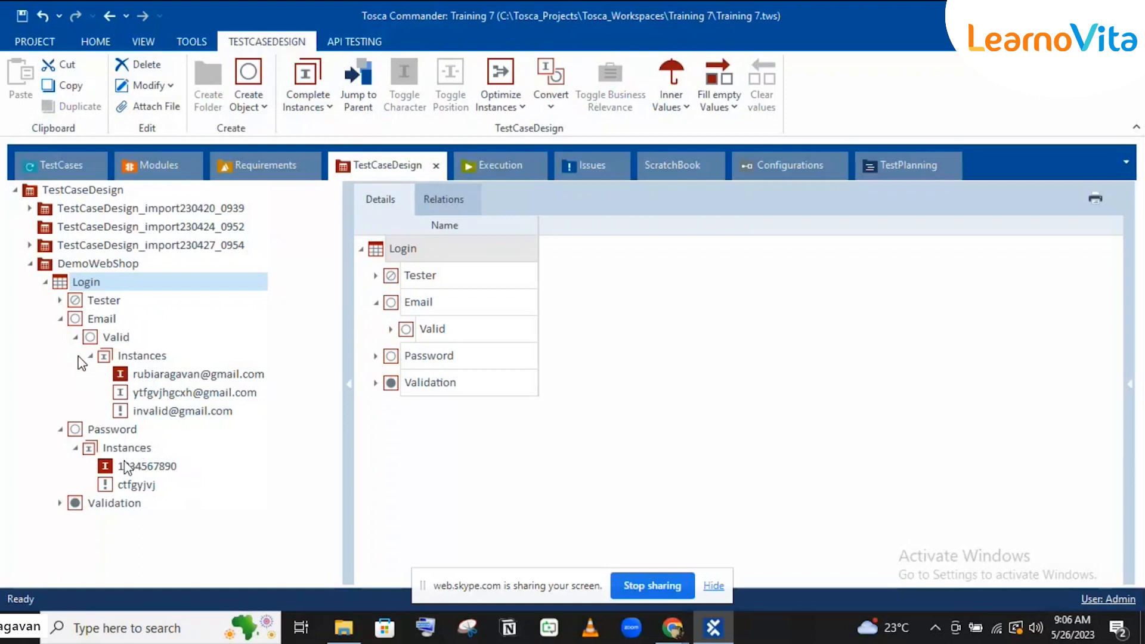
left_click(311, 101)
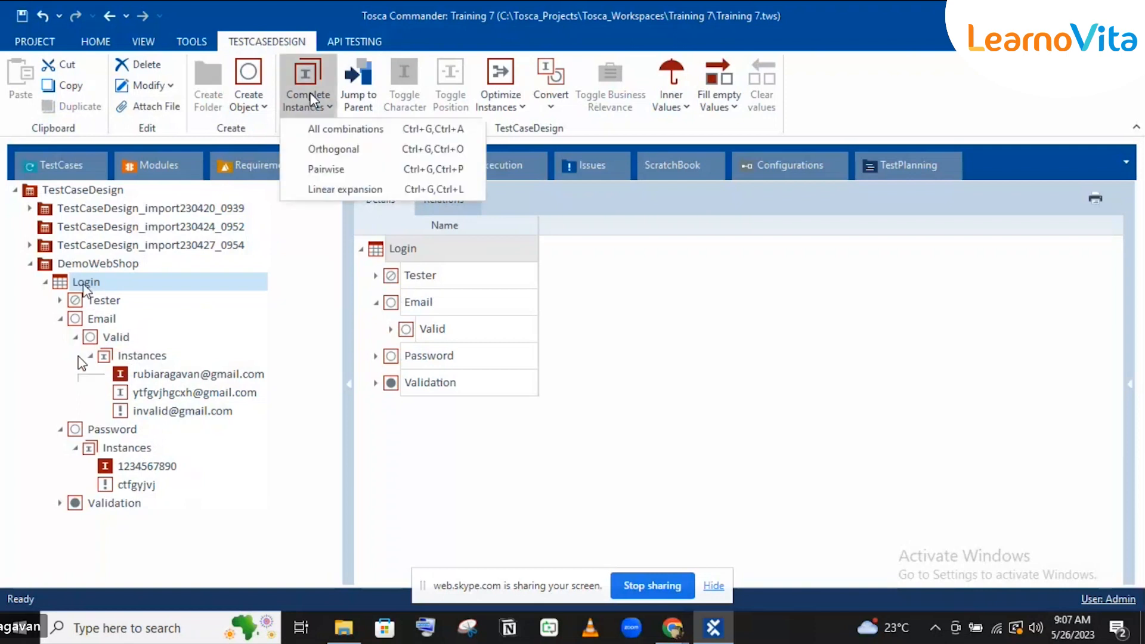
left_click(329, 128)
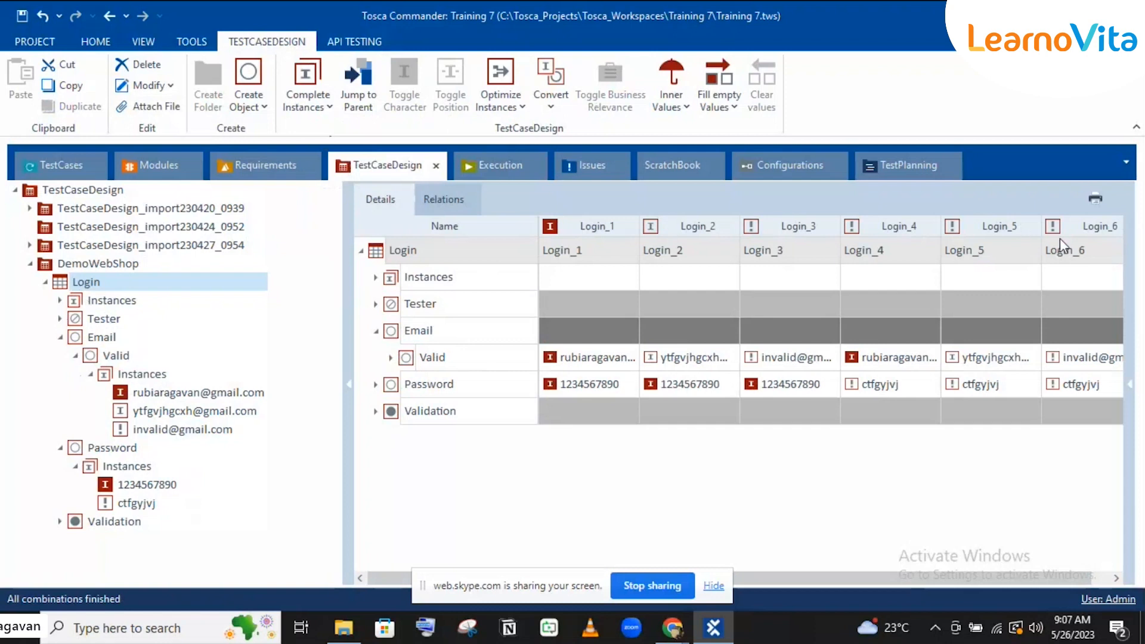
Step: Review Login_1's Tester value and the Email row, then reopen the Complete Instances list
left_click(543, 306)
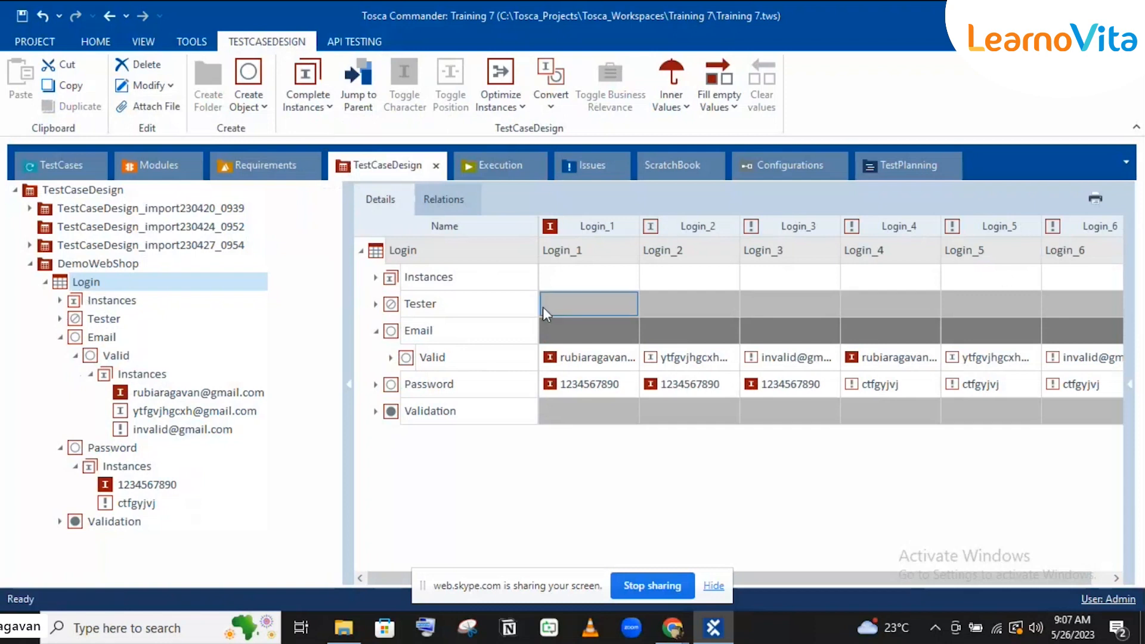
left_click(376, 331)
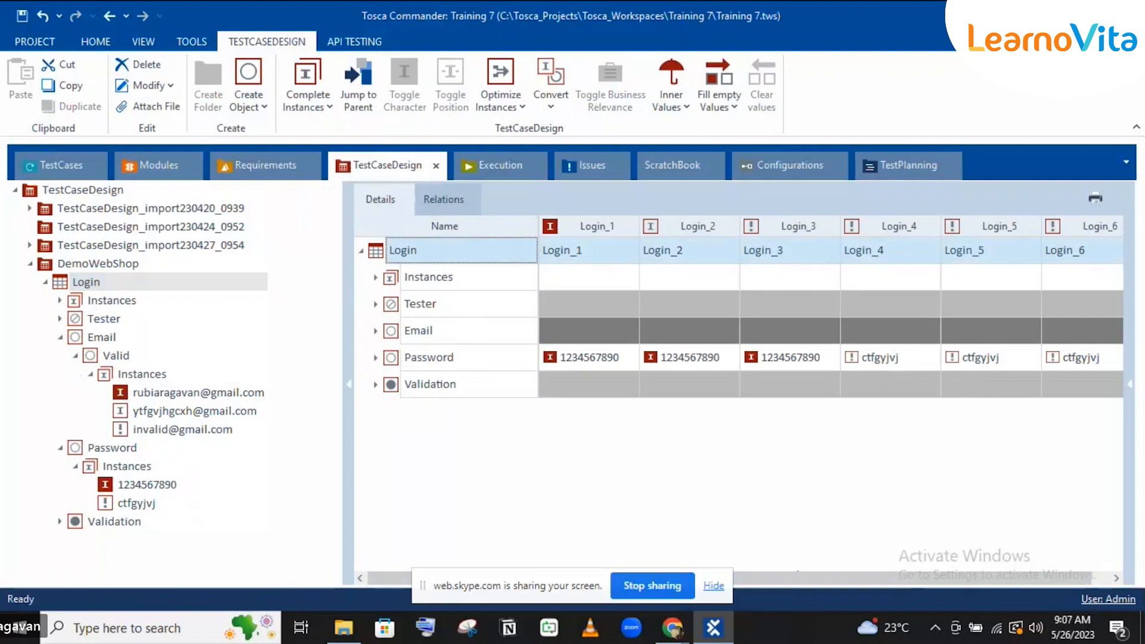
left_click(376, 331)
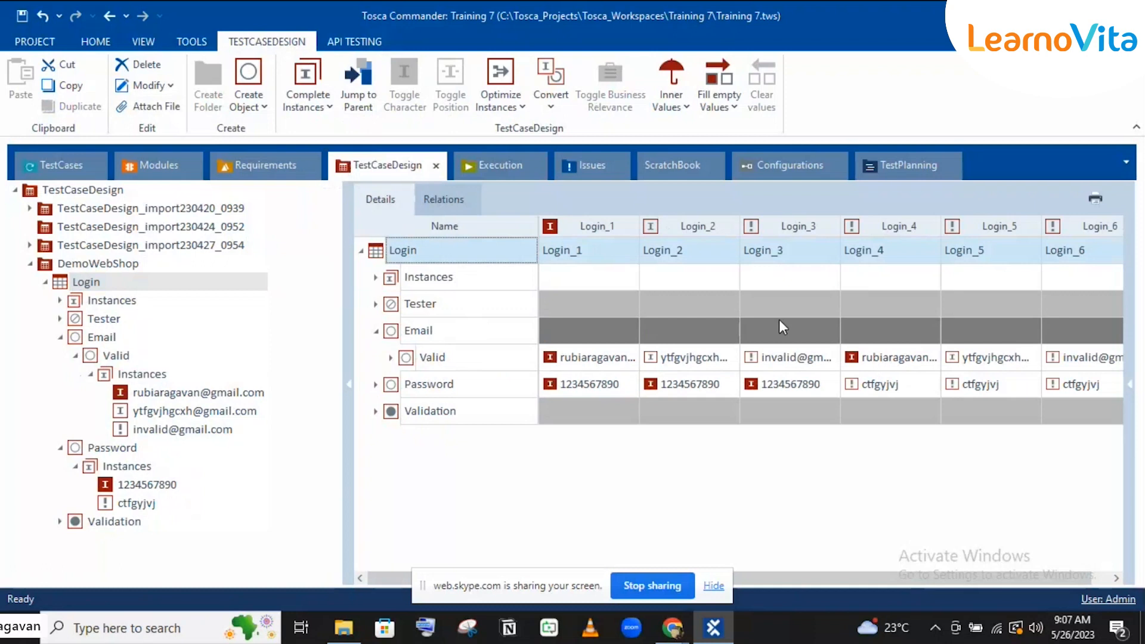
left_click(298, 90)
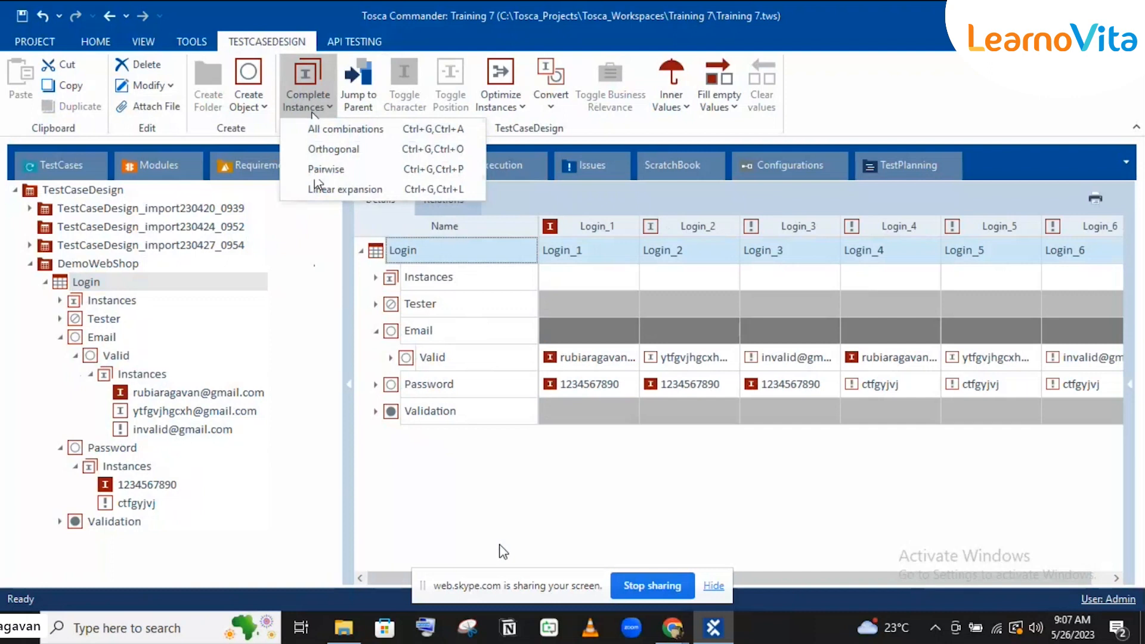
Step: Dismiss the completion list and check the Email and Password cells of Login_1 and Login_2
left_click(486, 486)
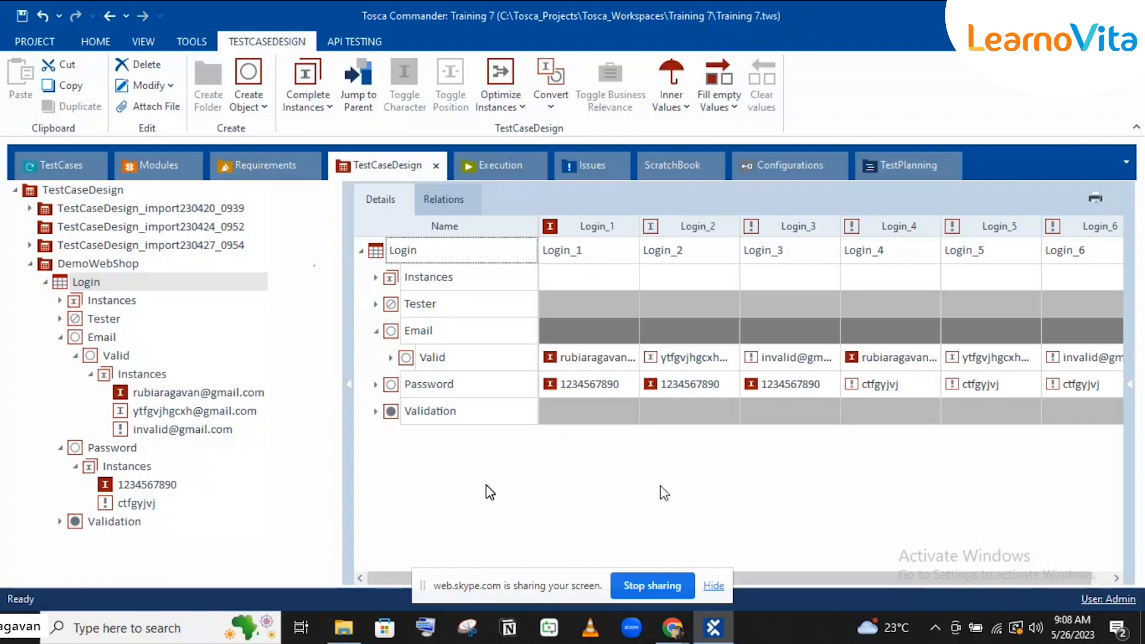
left_click(601, 392)
left_click(593, 361)
left_click(577, 384)
left_click(686, 384)
left_click(668, 360)
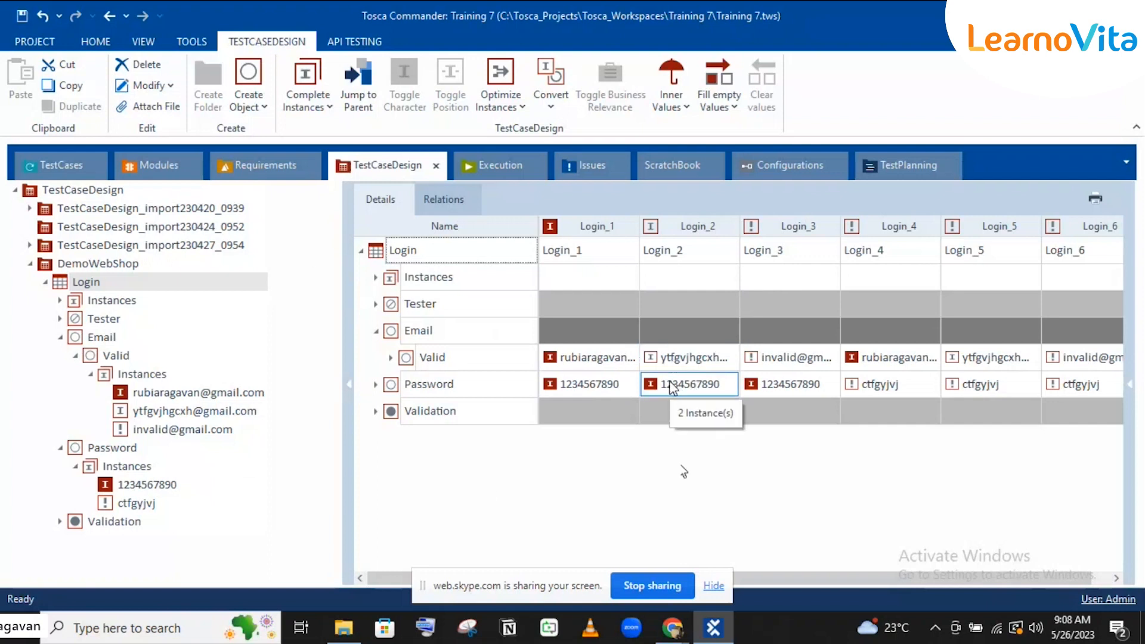
Step: Dismiss the completion options and show Login's Instances folder listing Login_1 to Login_6
left_click(778, 501)
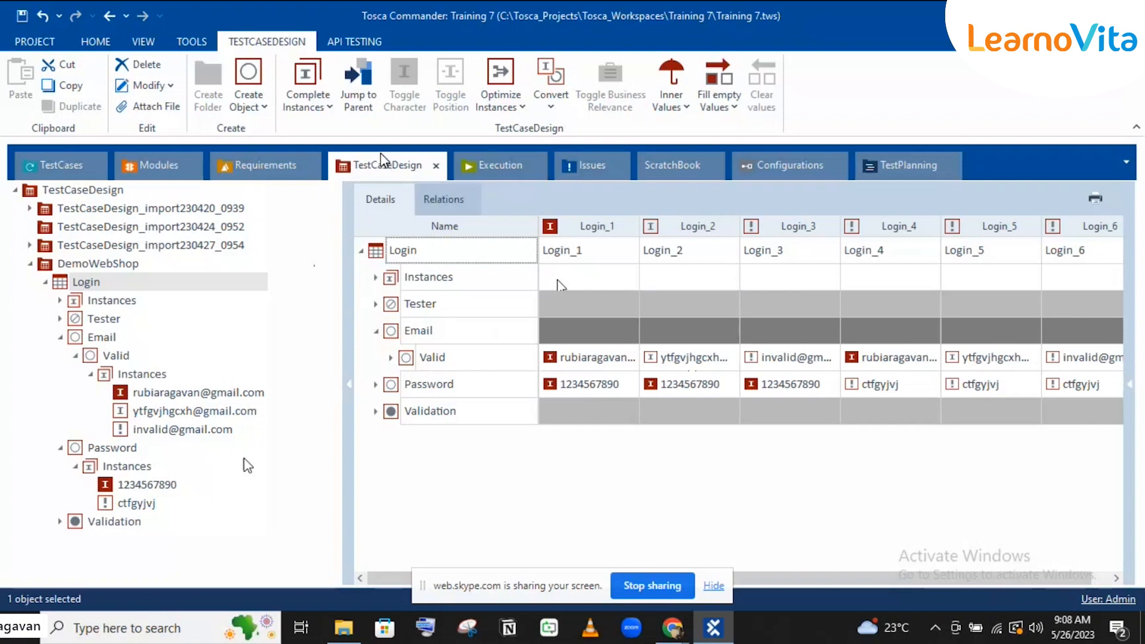
left_click(320, 108)
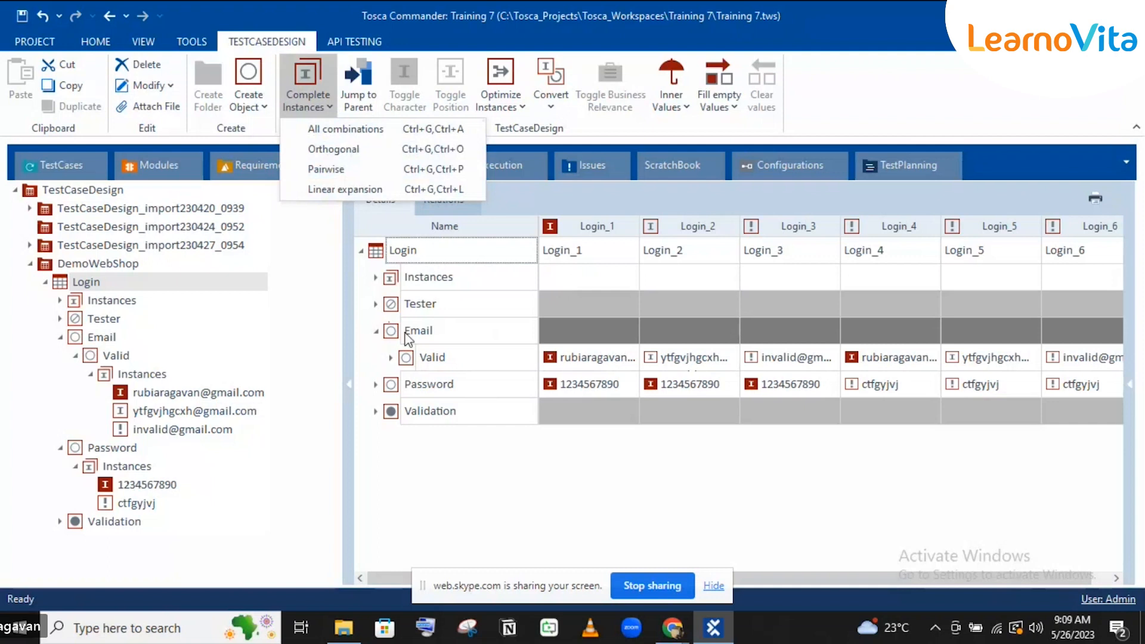
left_click(571, 528)
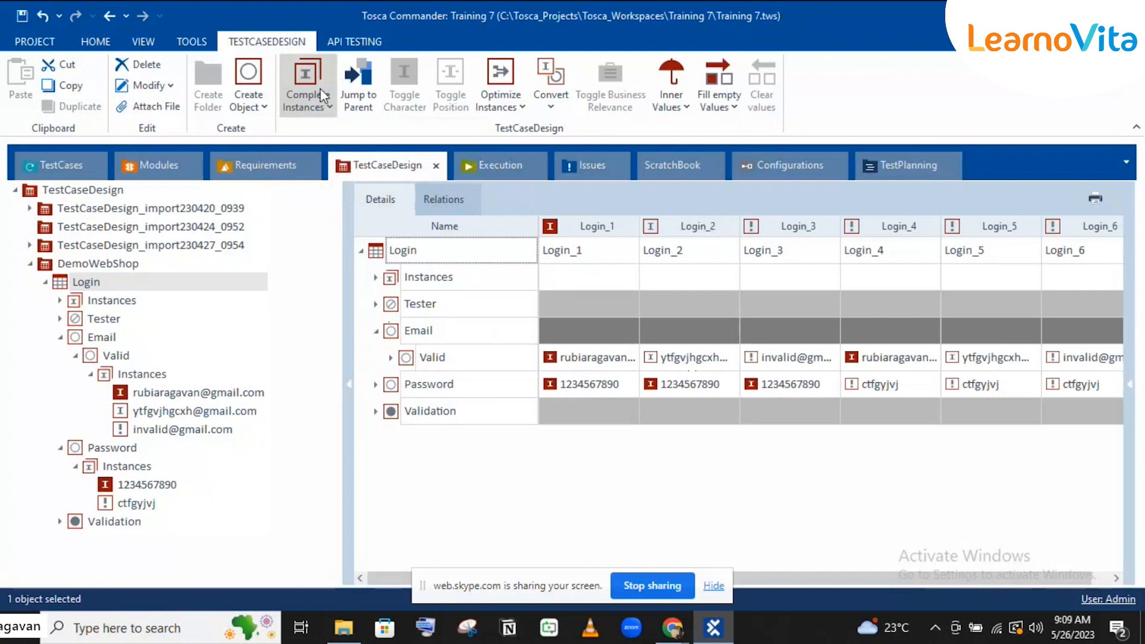
left_click(327, 108)
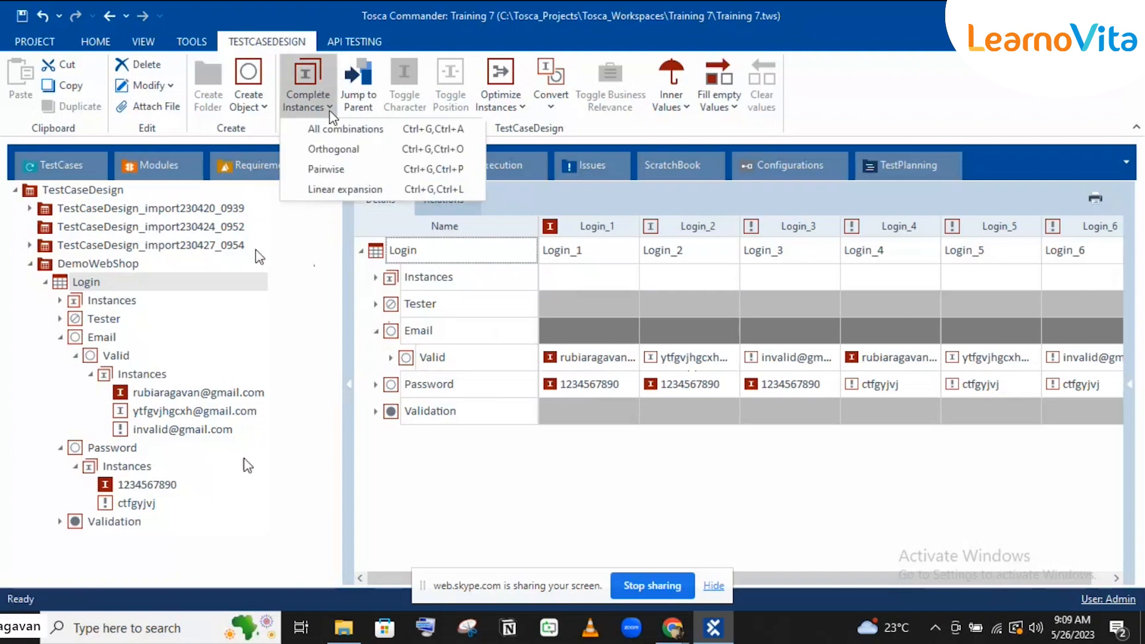
left_click(119, 304)
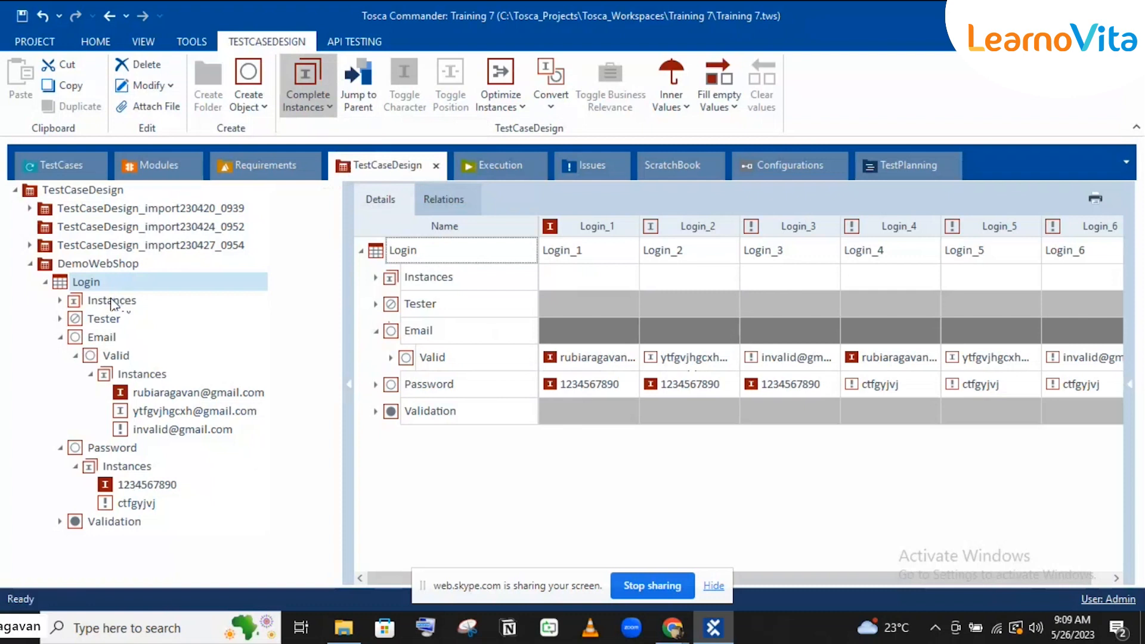
left_click(122, 302)
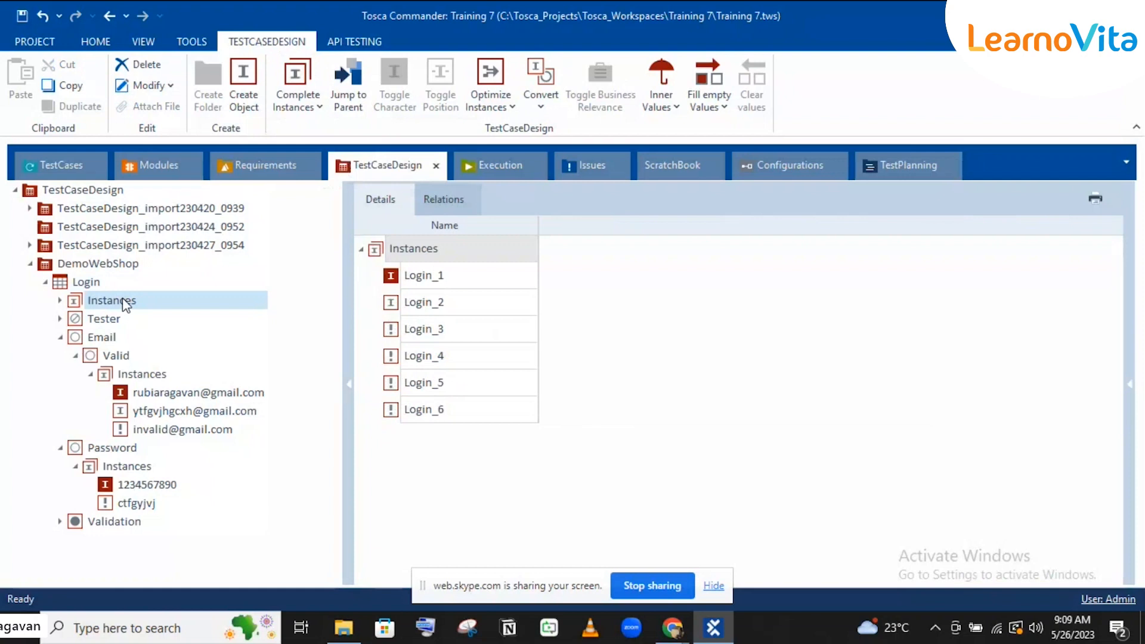
Step: Delete the Login Instances folder holding Login_1 to Login_6 and confirm the deletion
key("Delete")
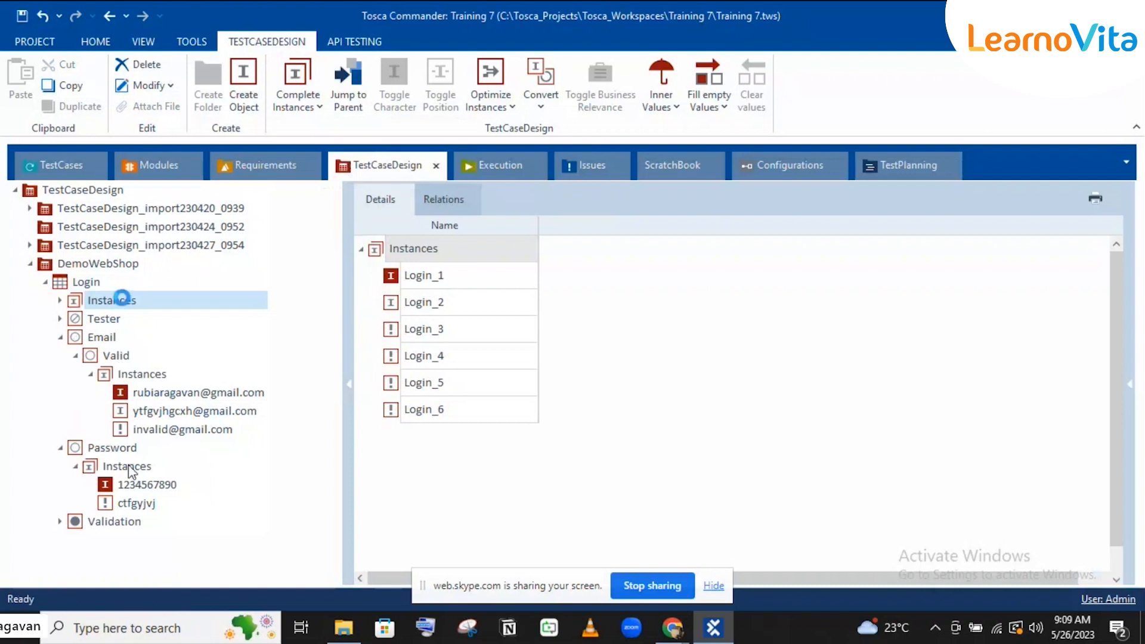
key("Delete")
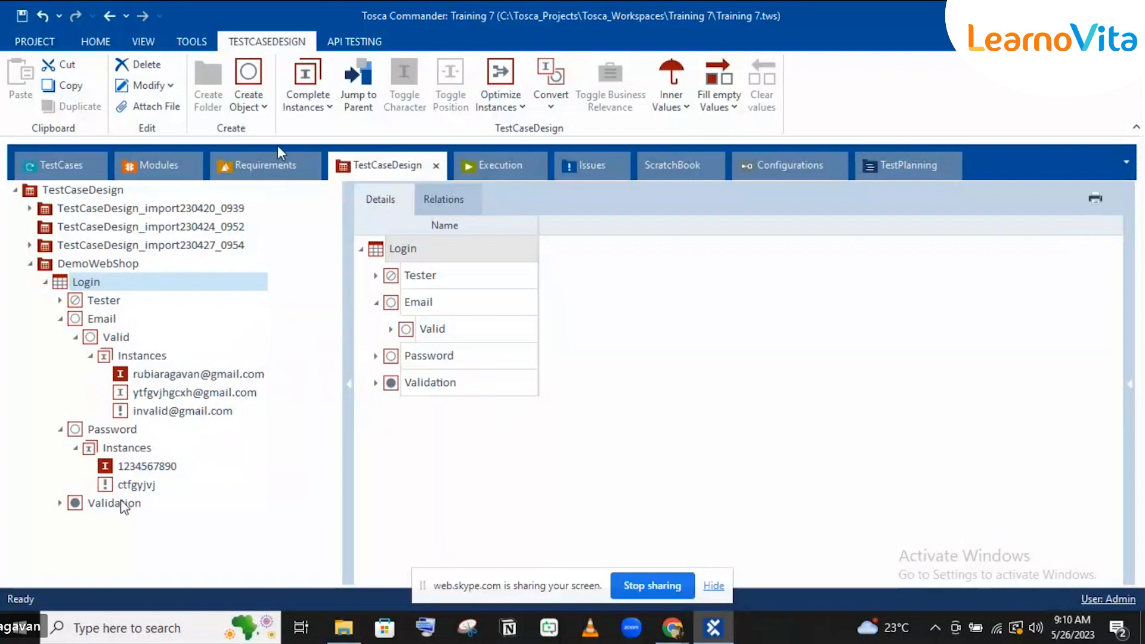
Step: Complete the Login instances with Orthogonal combinations, then view the new Login_1 to Login_3
left_click(295, 108)
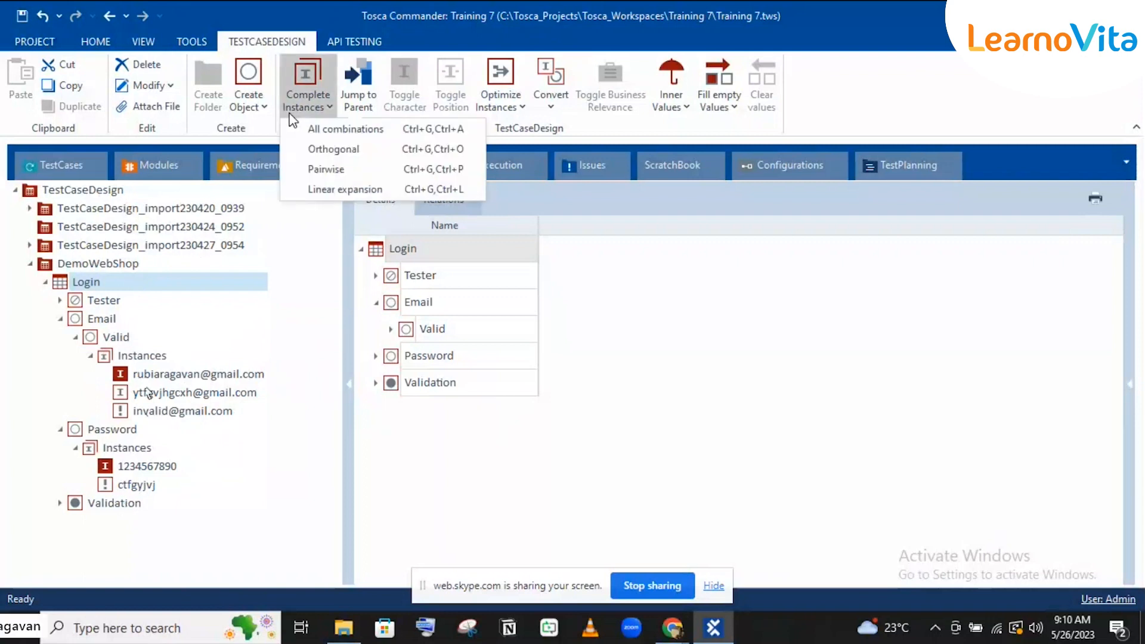
left_click(321, 150)
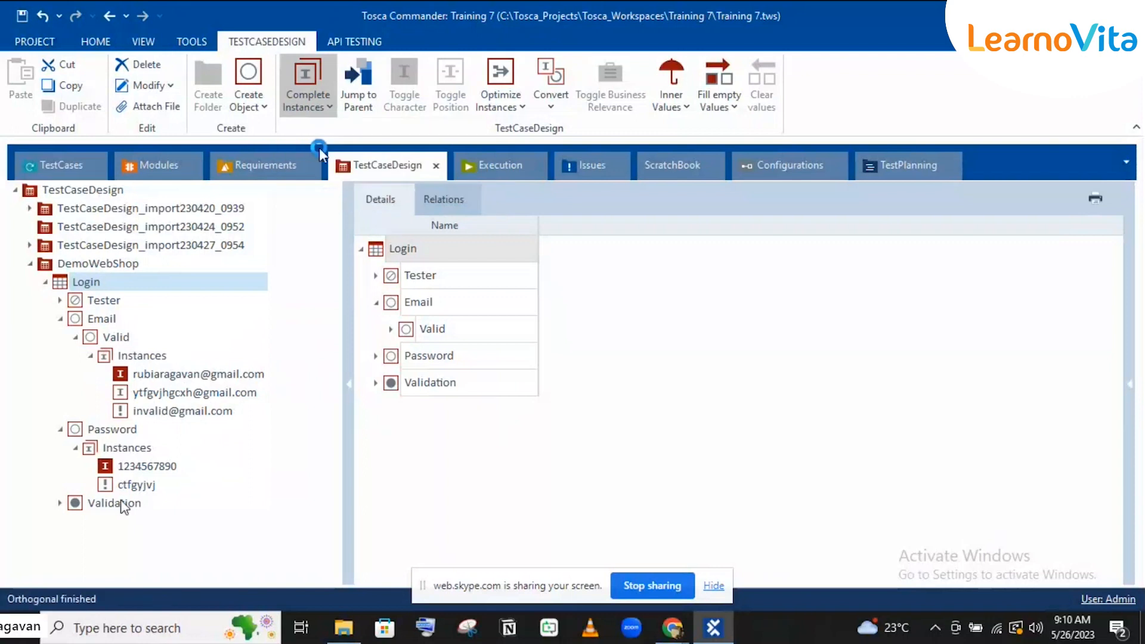
left_click(776, 365)
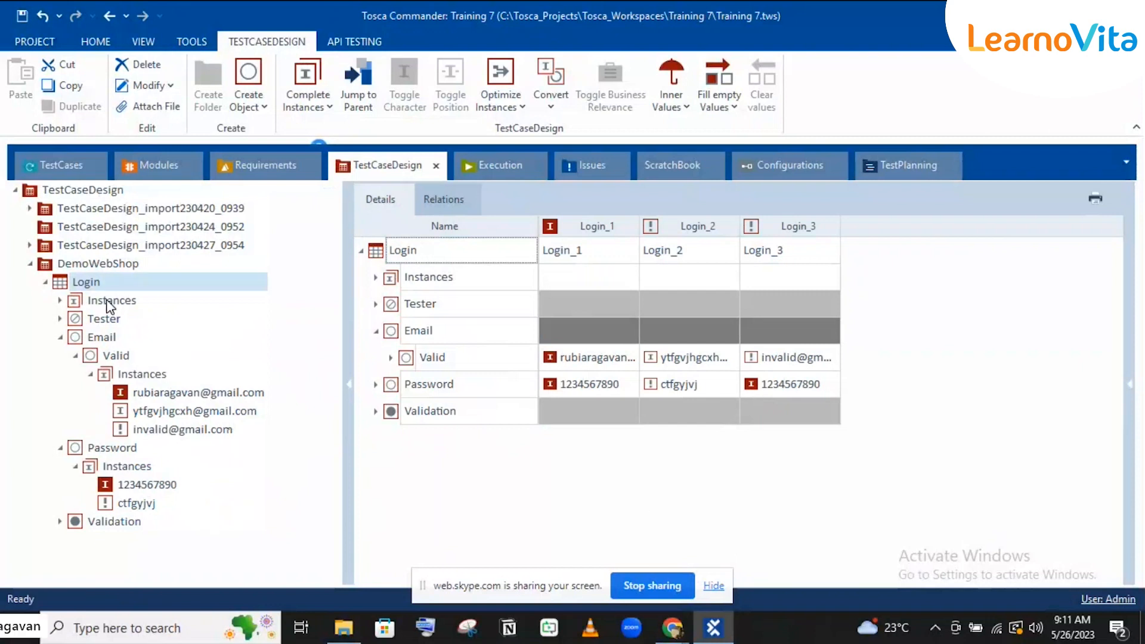
left_click(109, 301)
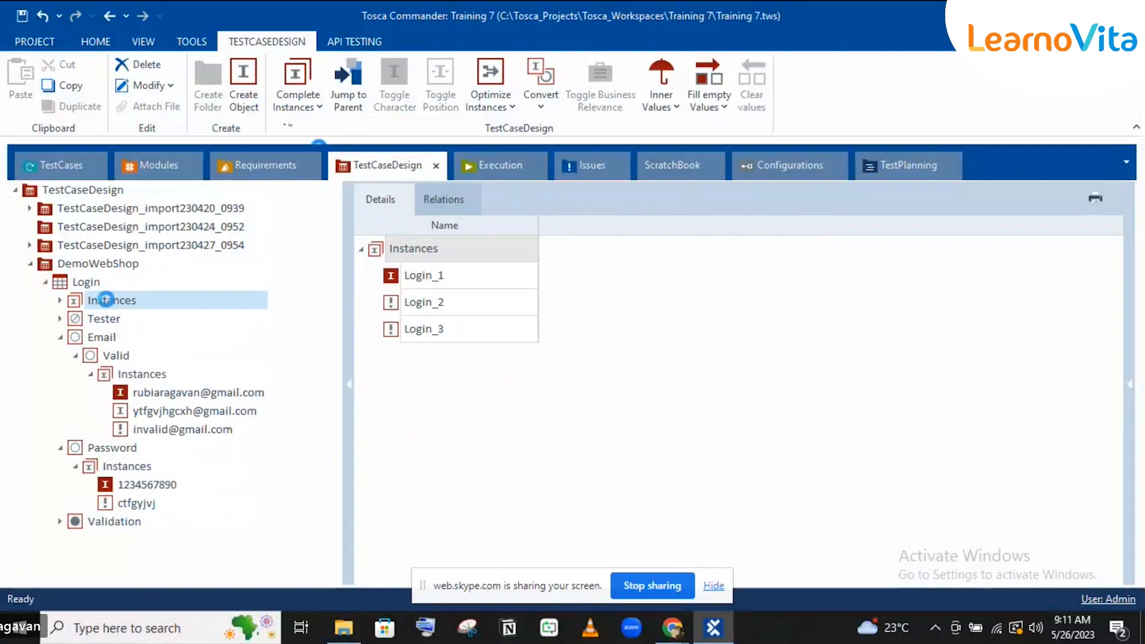
Step: Close the Complete Instances options without generating anything, then show Validation's two result values
left_click(294, 98)
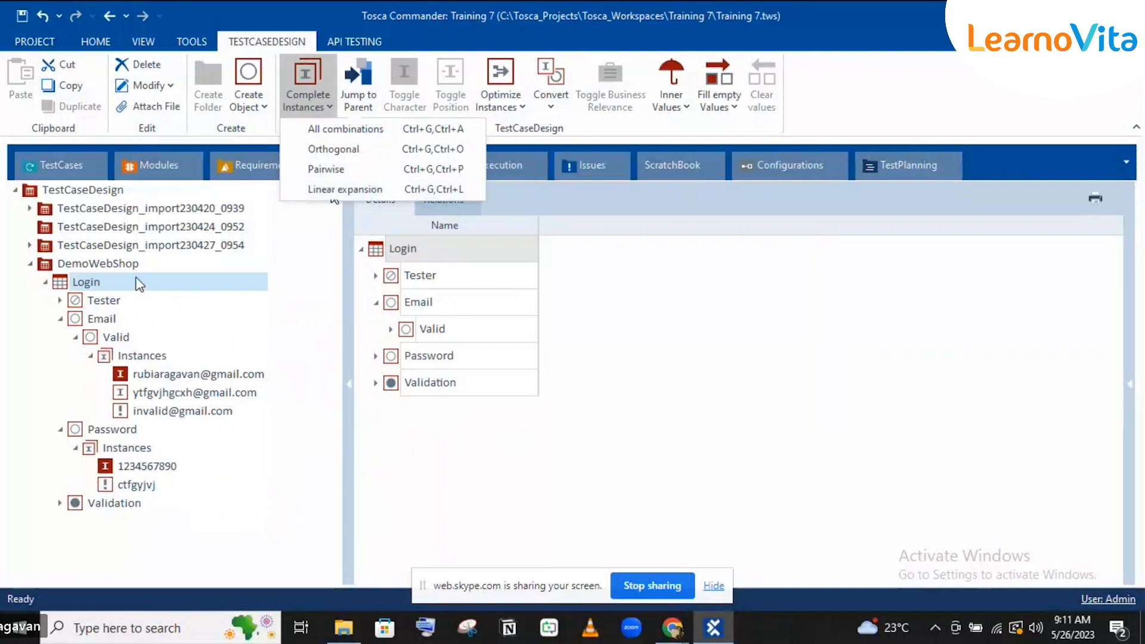
left_click(115, 516)
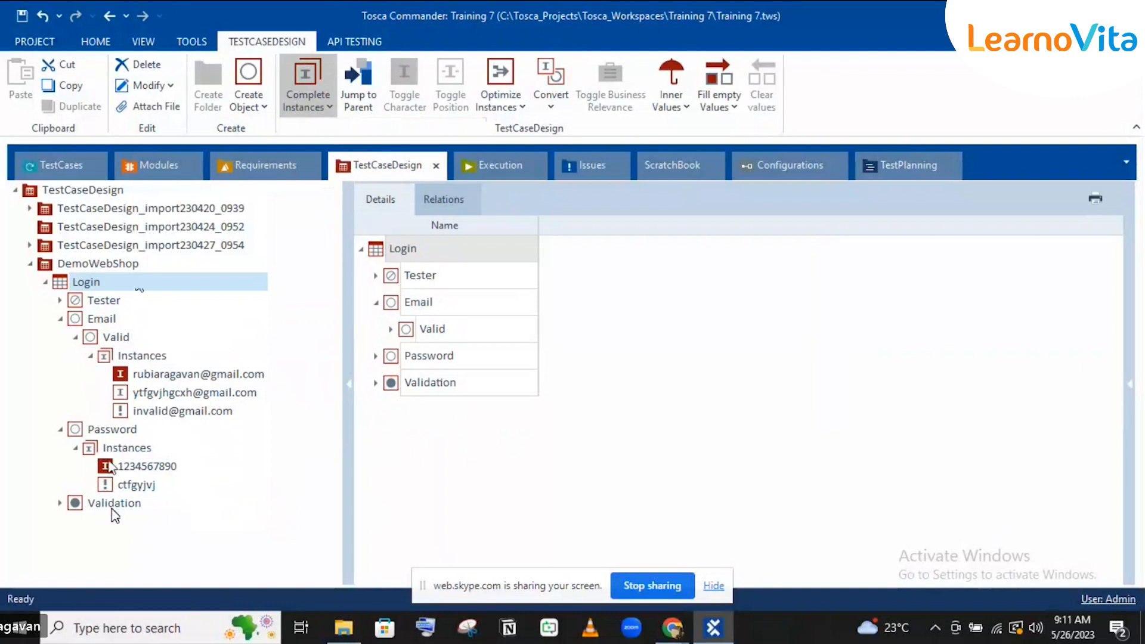
left_click(113, 511)
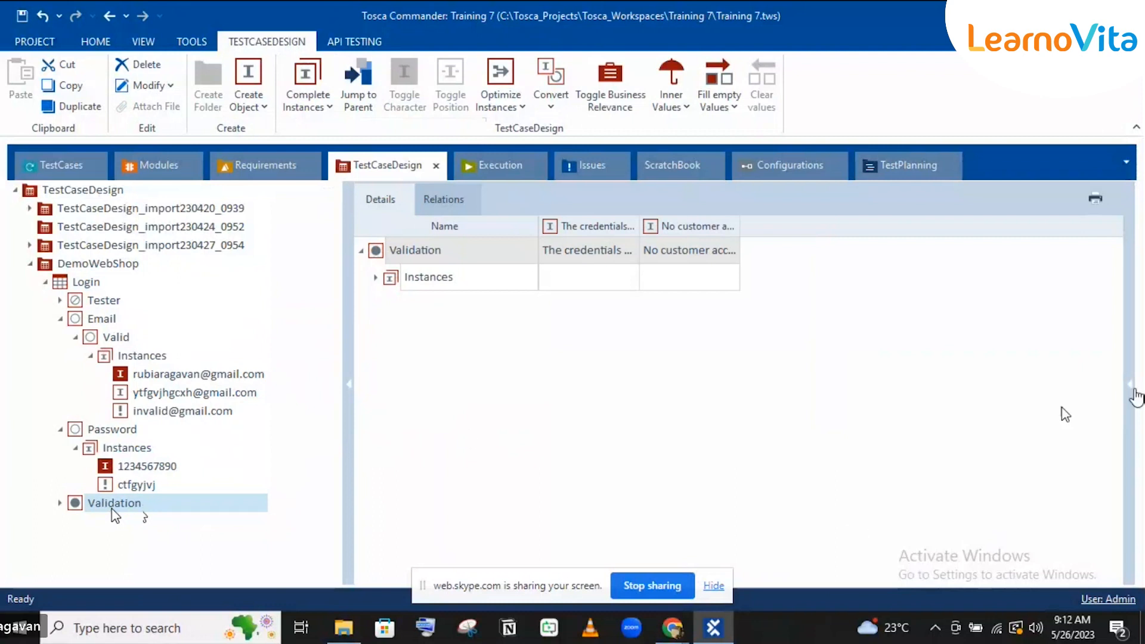
Step: Change Validation's BusinessRelevant property from Result to Yes and expand its Instances folder
left_click(1130, 389)
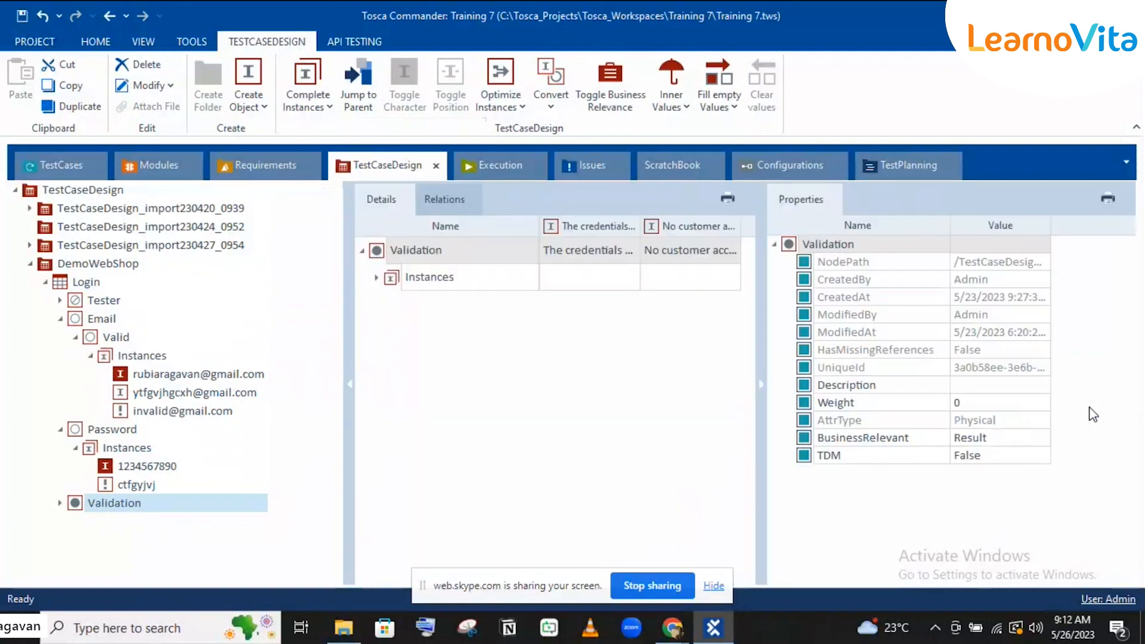
left_click(994, 437)
left_click(993, 438)
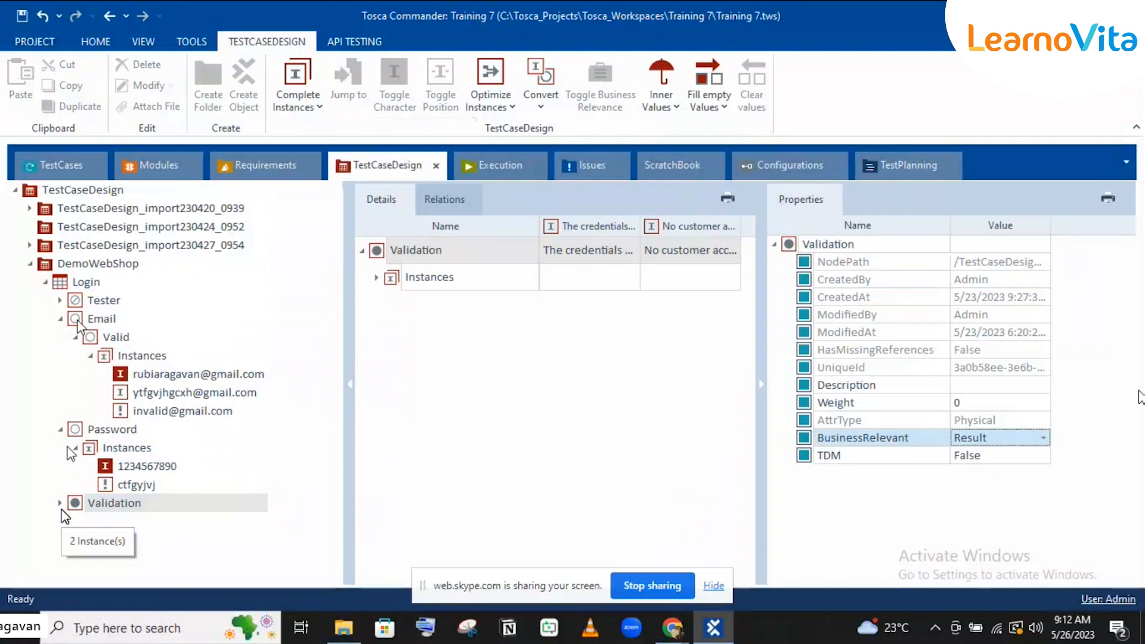
left_click(82, 505)
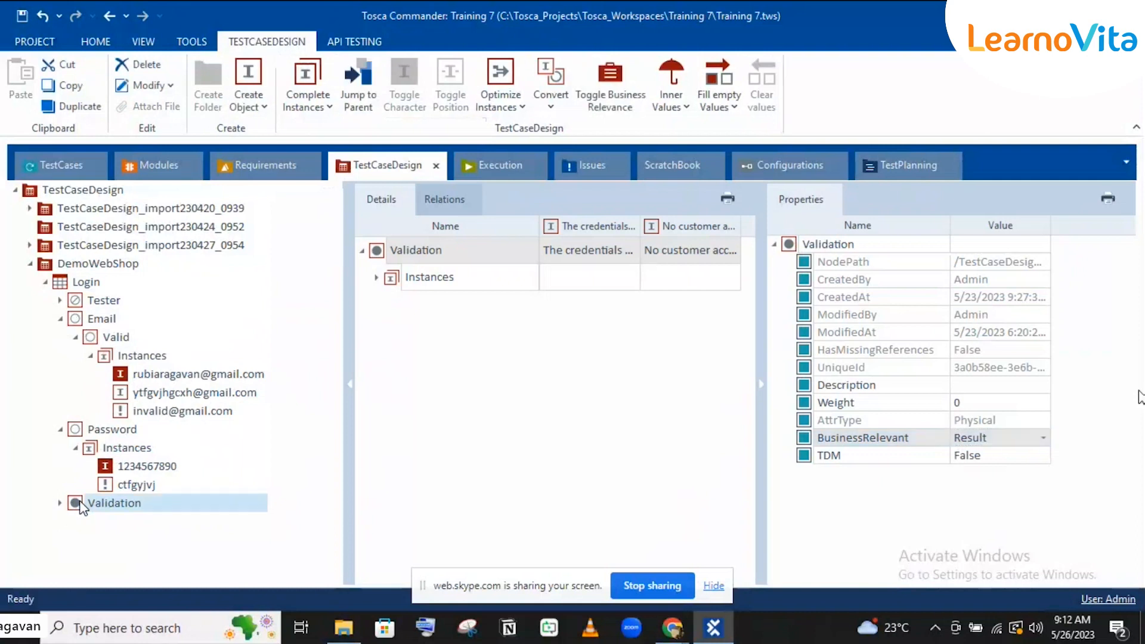
left_click(988, 441)
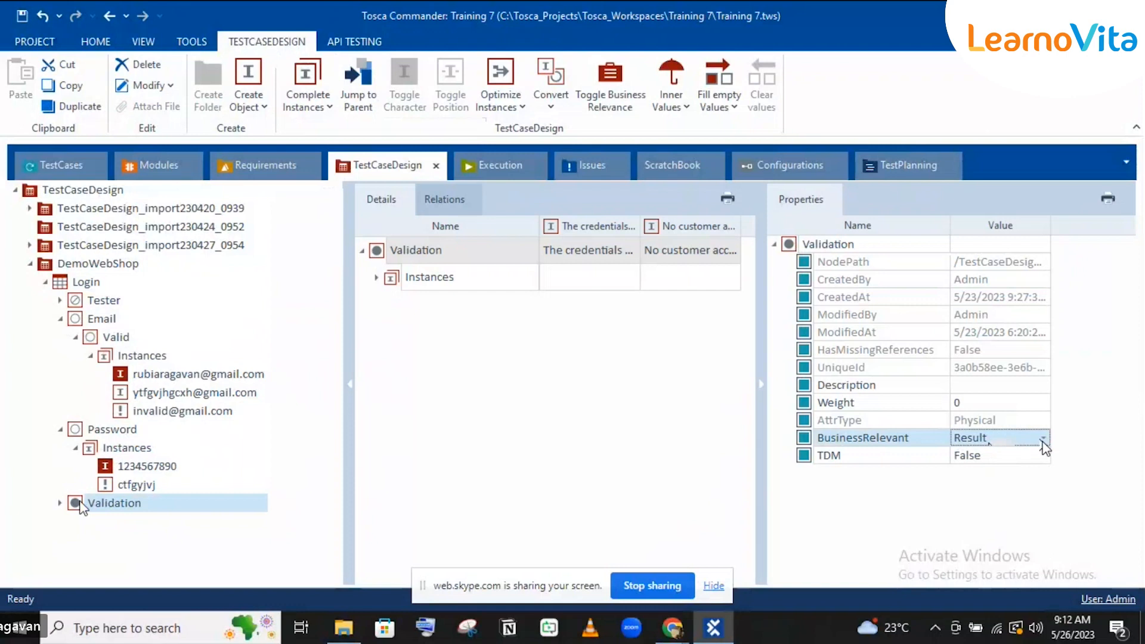
left_click(1044, 444)
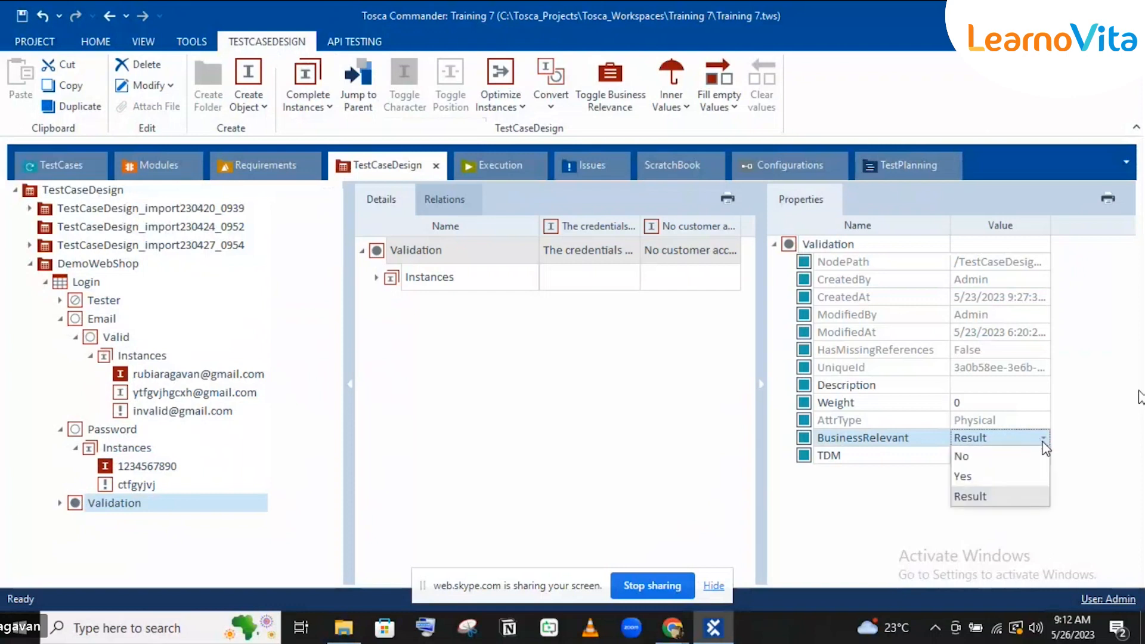
left_click(970, 478)
left_click(979, 443)
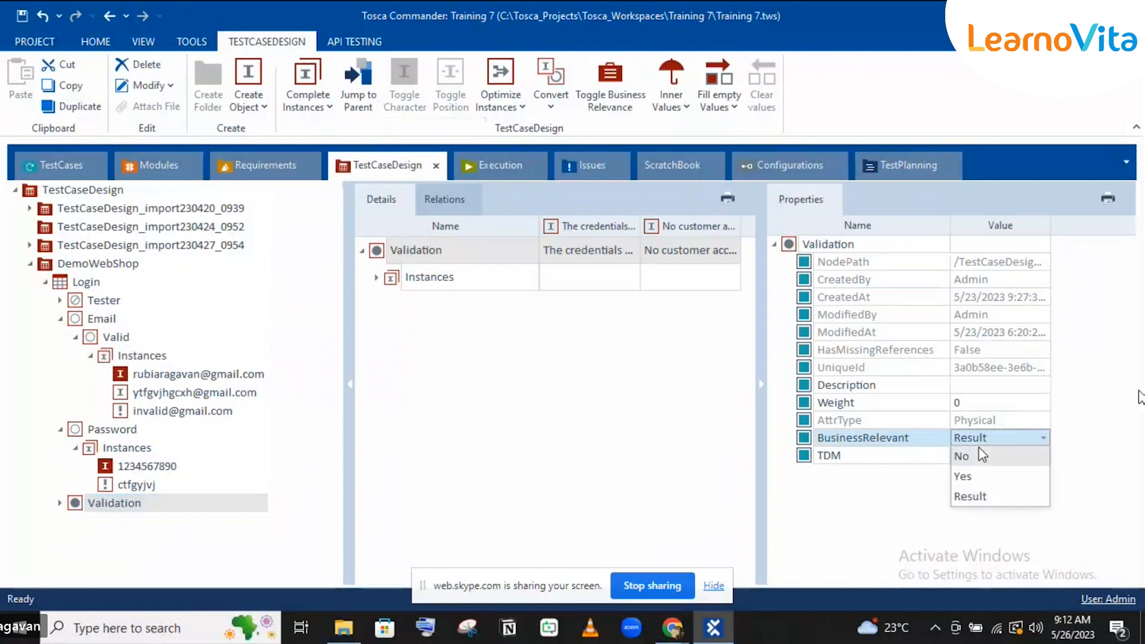
left_click(968, 477)
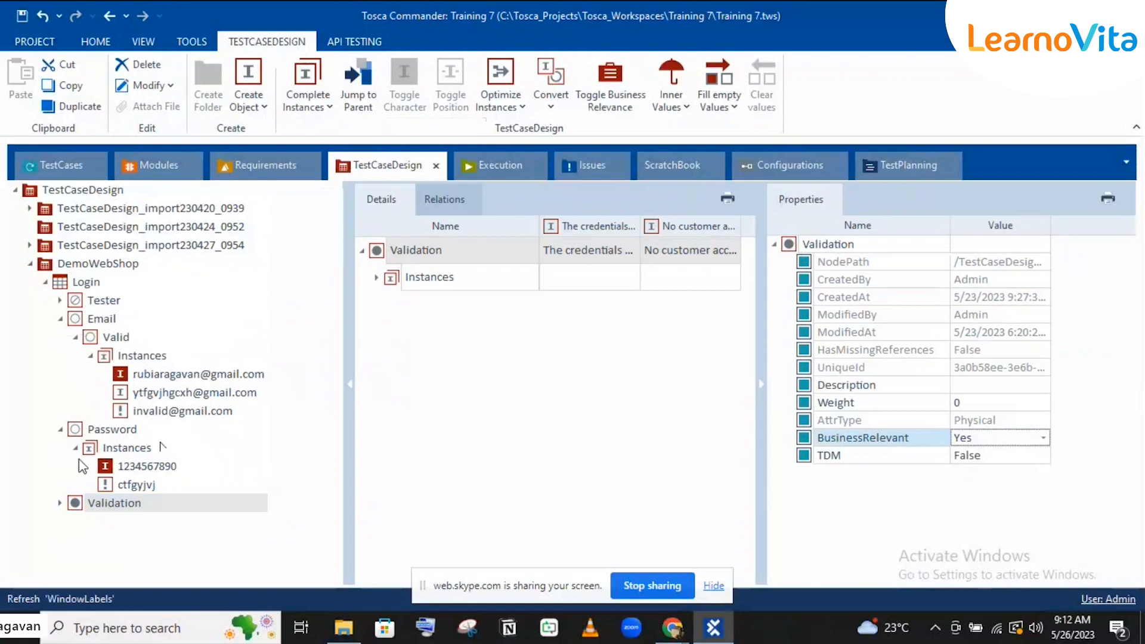
left_click(203, 531)
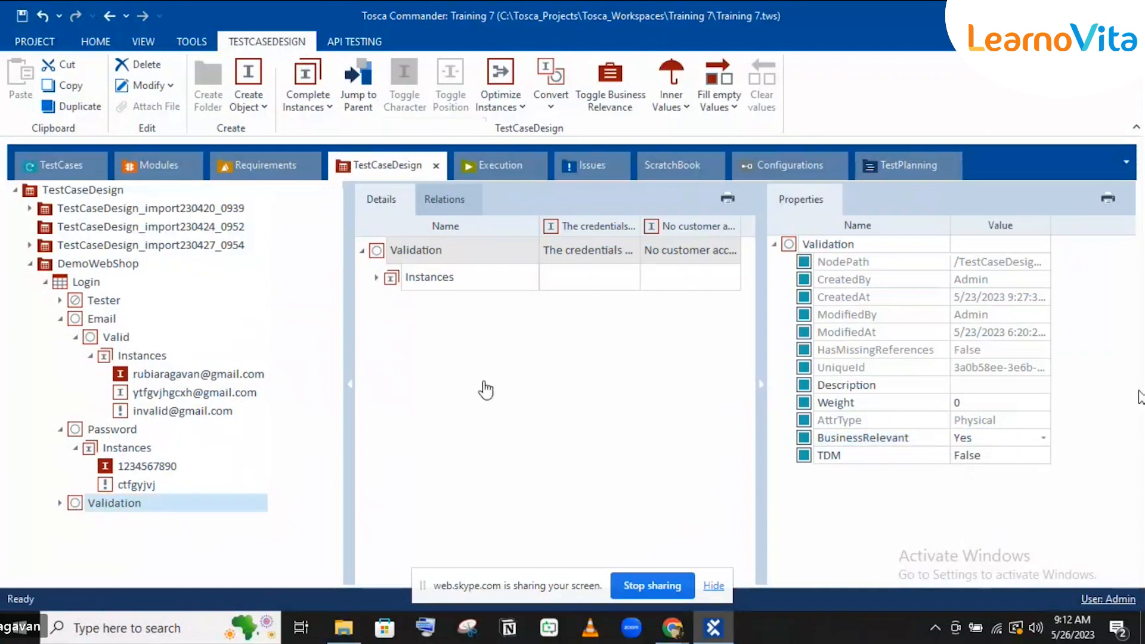
left_click(60, 504)
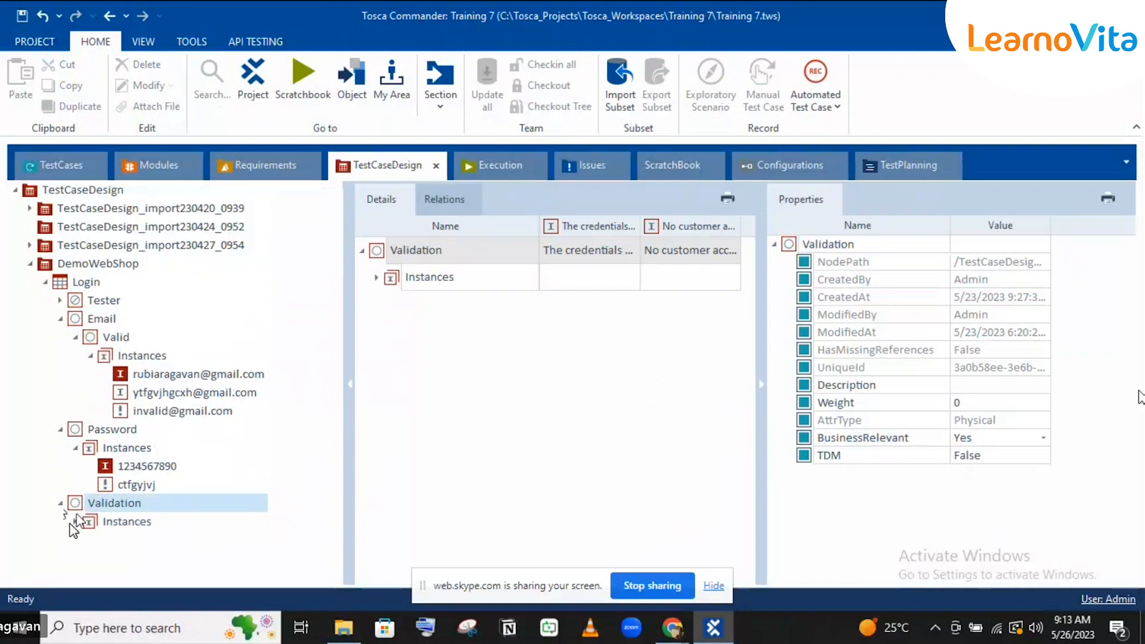
Step: Create a third instance under Validation, keeping the default name 'Validation'
left_click(75, 522)
left_click(121, 506)
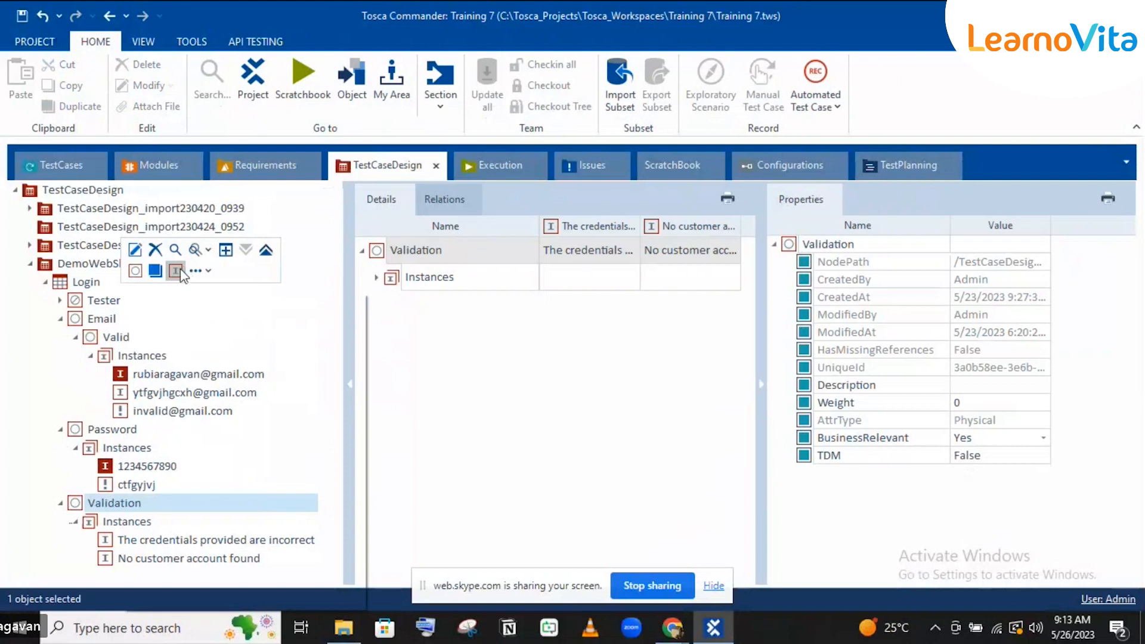
right_click(176, 273)
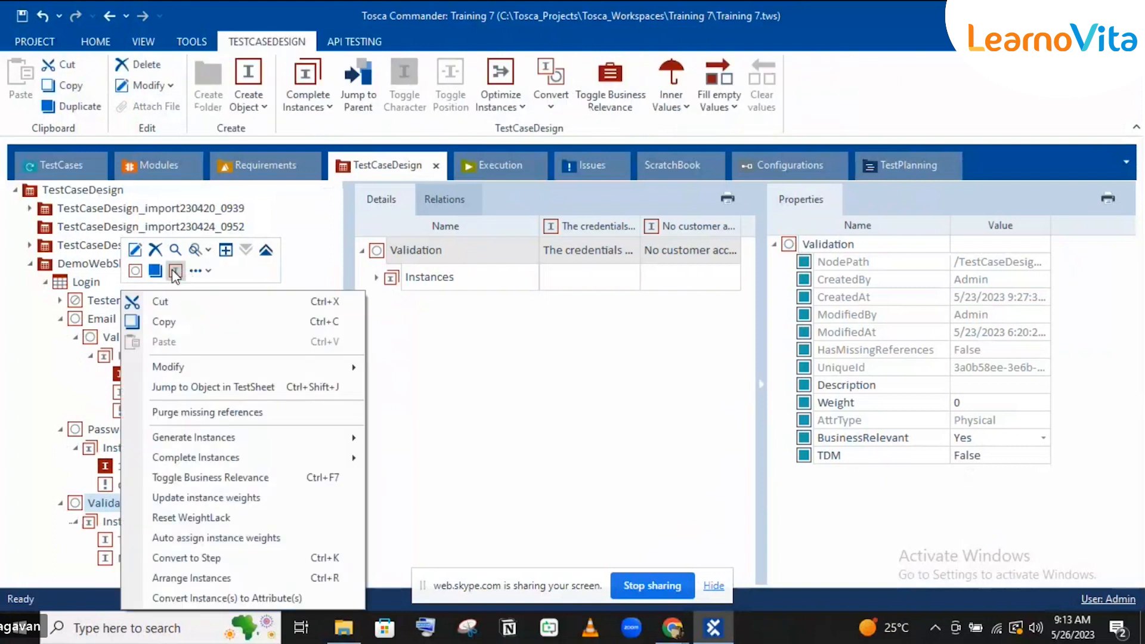
left_click(175, 272)
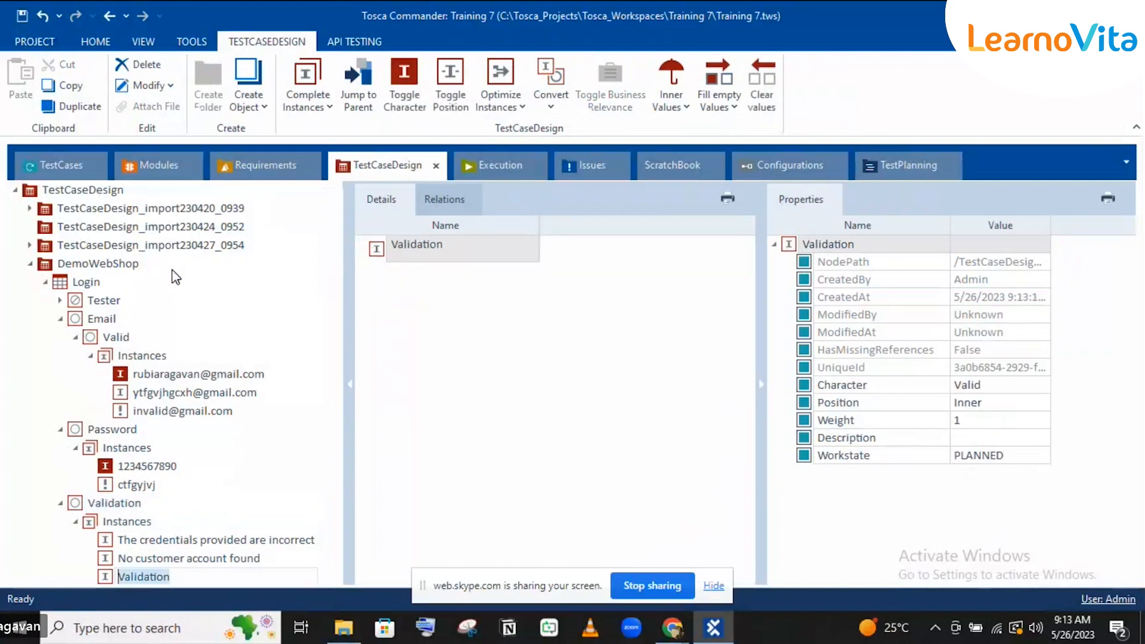
key("Return")
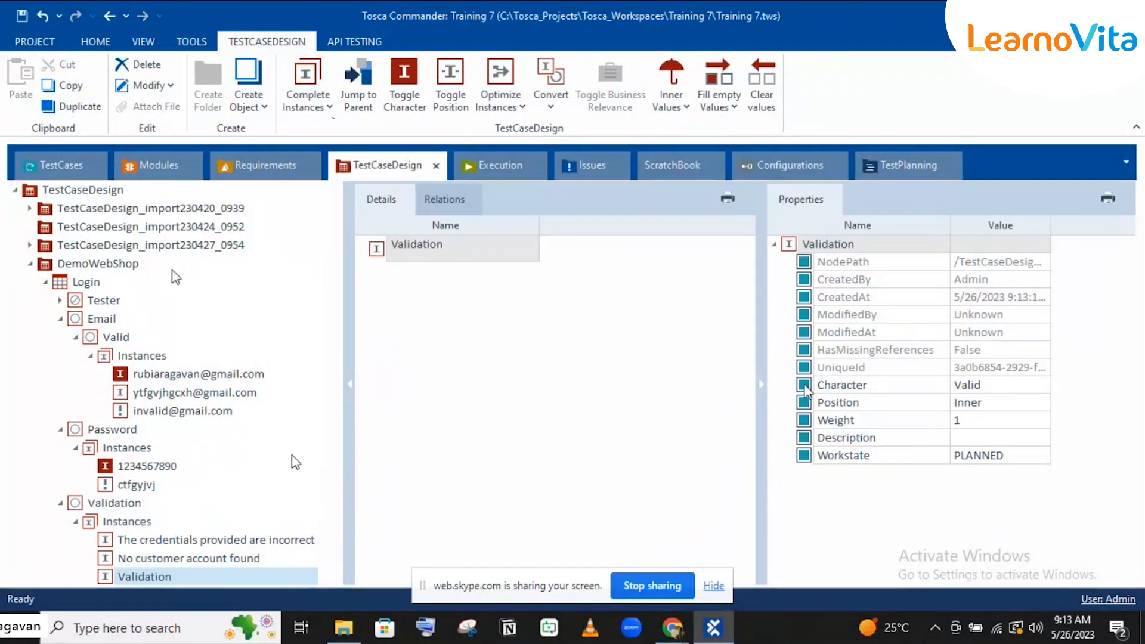
left_click(760, 385)
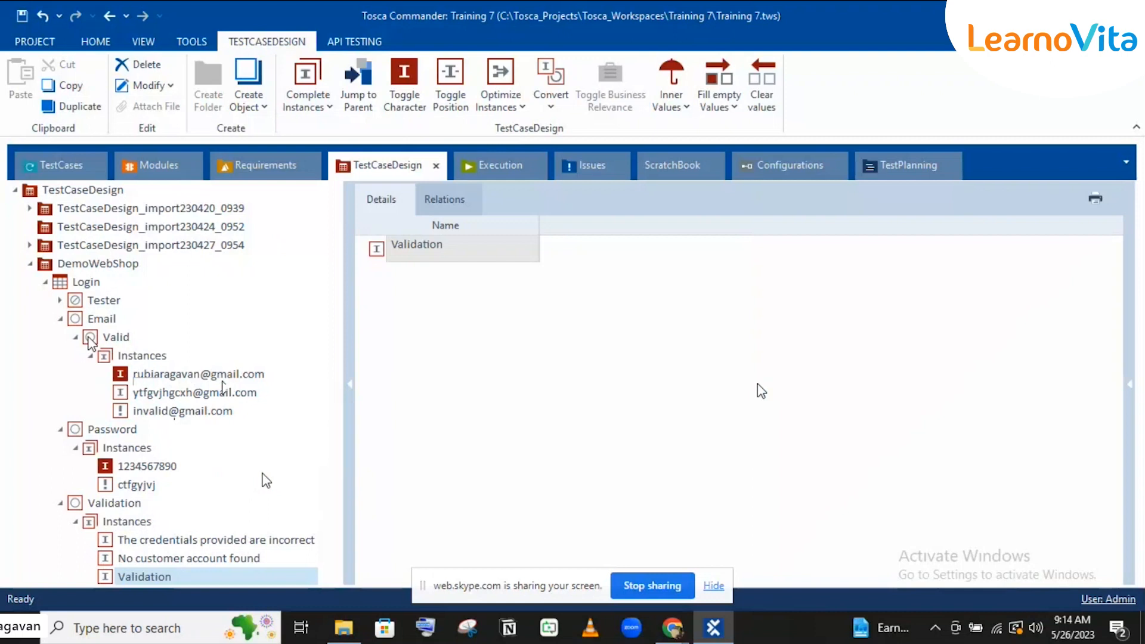
Step: Generate Pairwise instances for the Login test sheet
left_click(91, 288)
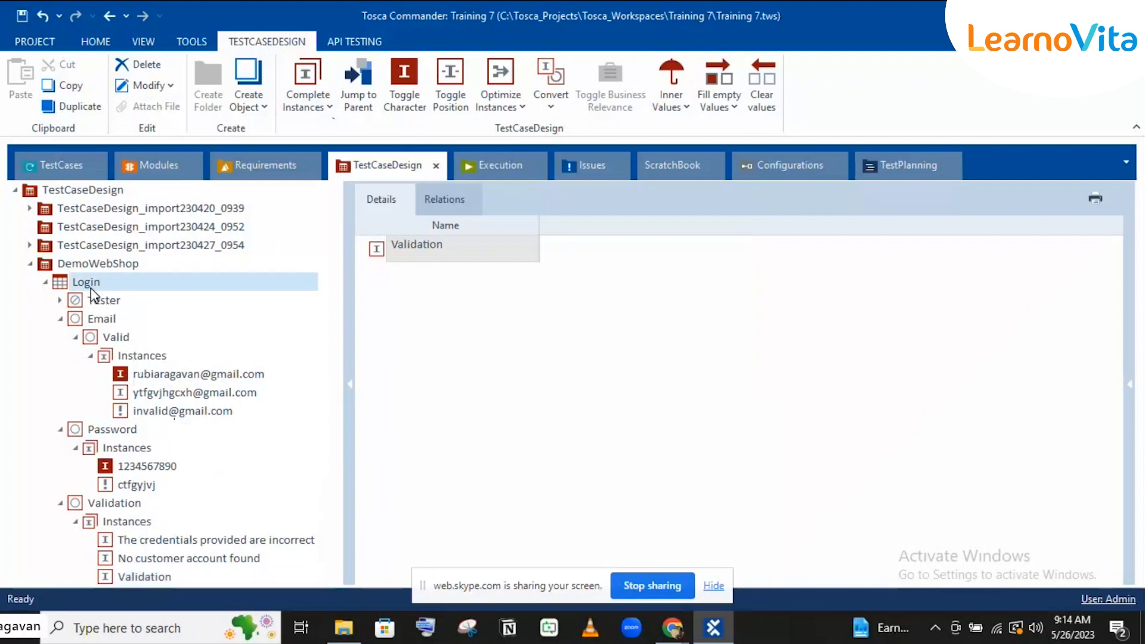
left_click(321, 107)
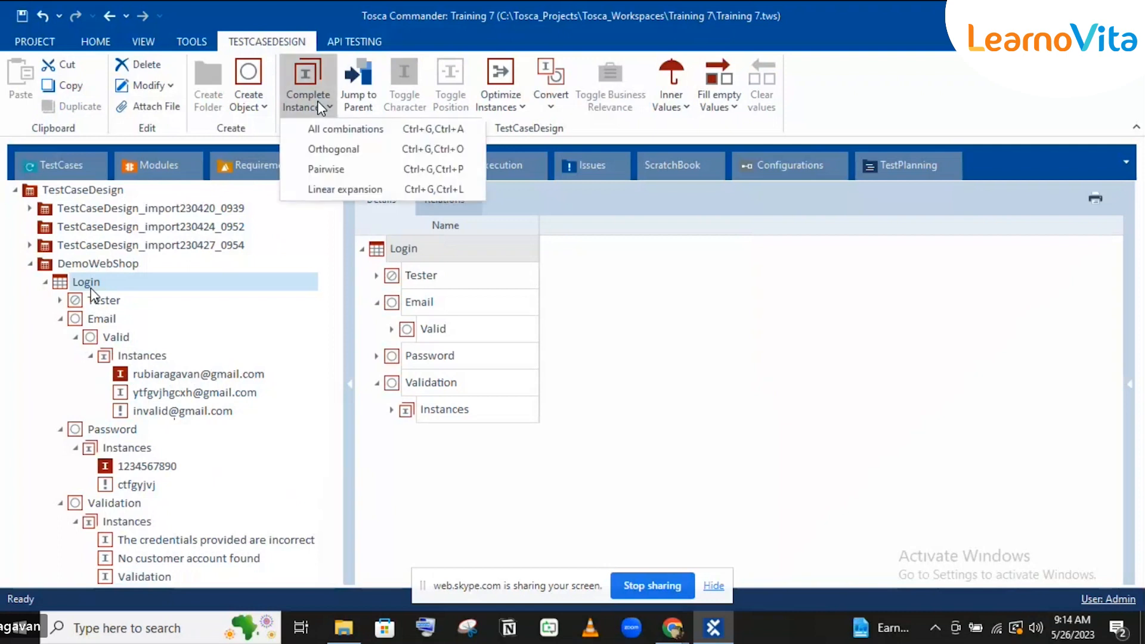
left_click(326, 170)
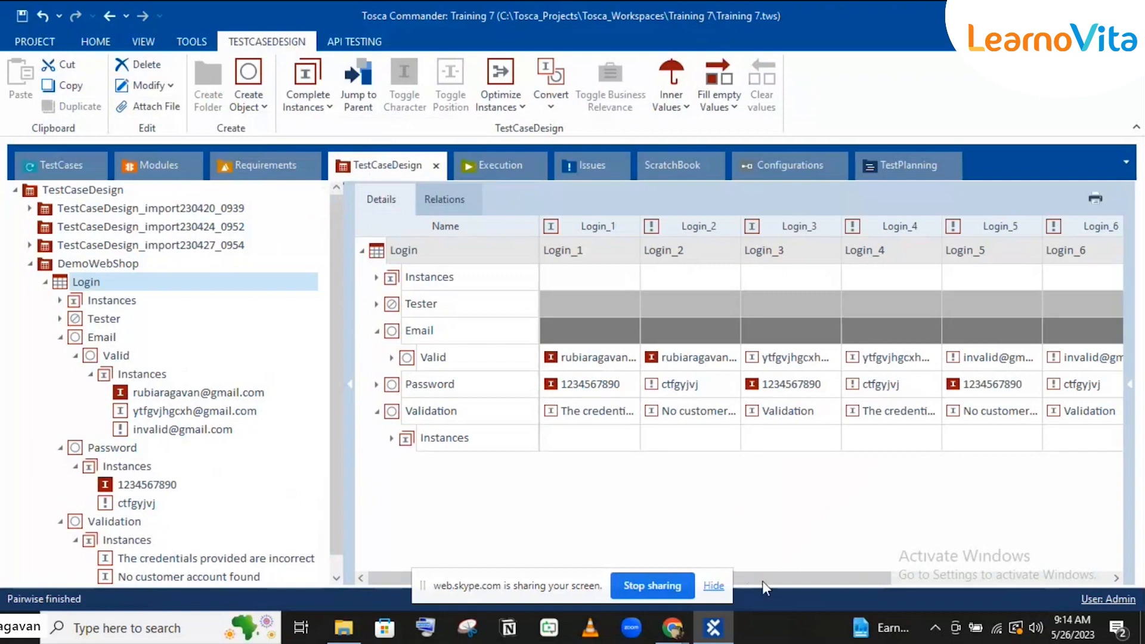
left_click_drag(879, 579, 1111, 580)
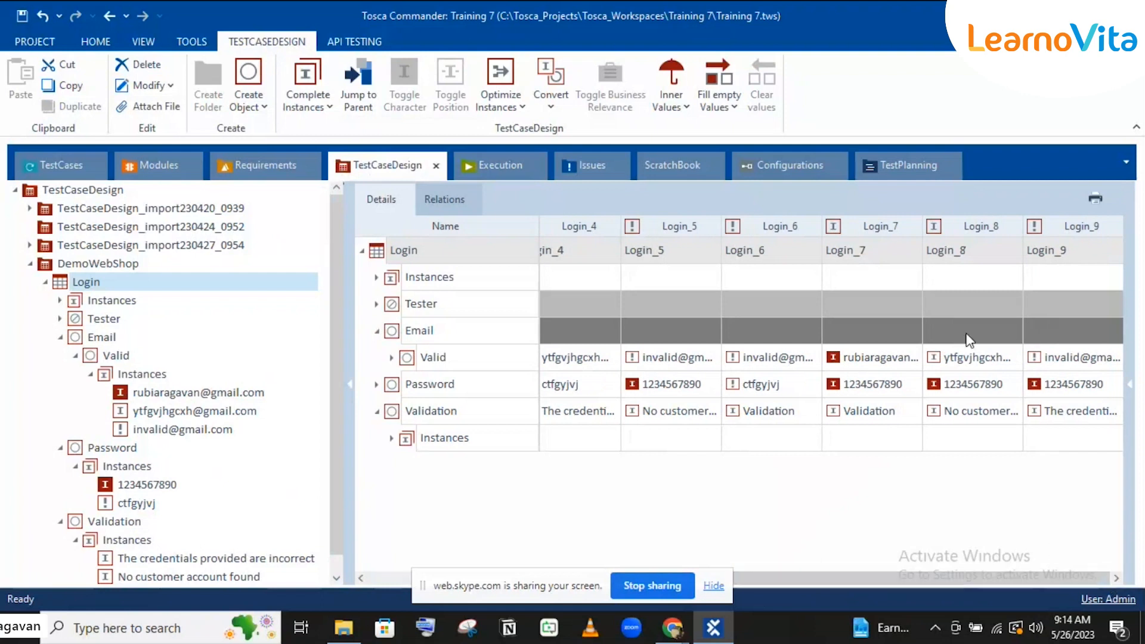
left_click(394, 582)
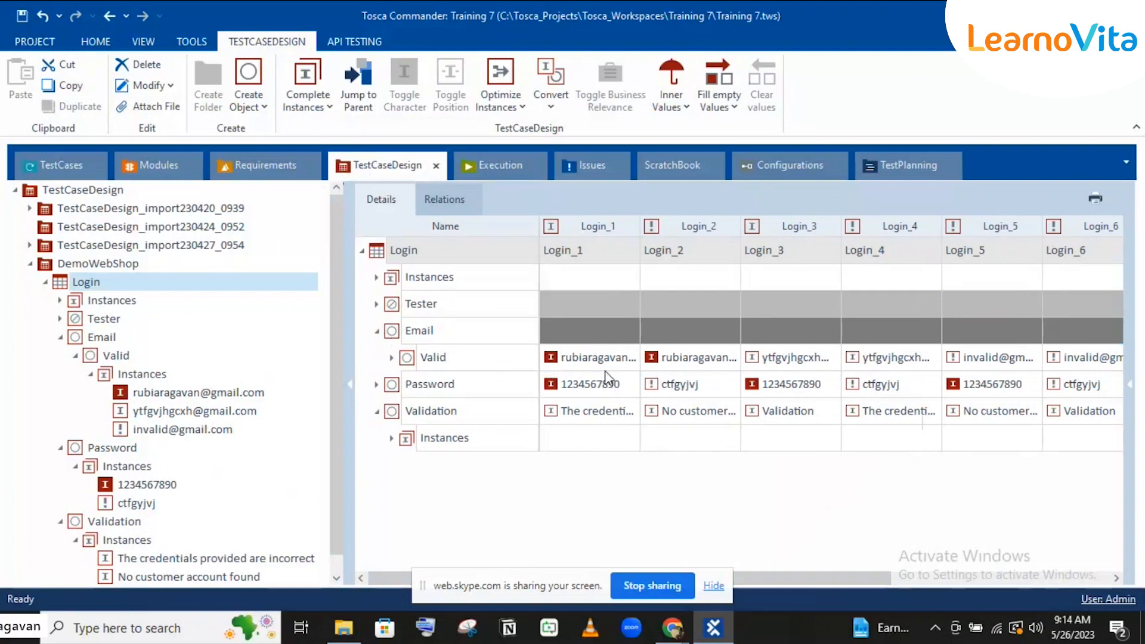
Step: Review the email, Validation and other cell values across instances Login_1 to Login_8
left_click(590, 414)
left_click(656, 421)
left_click(564, 360)
left_click(571, 412)
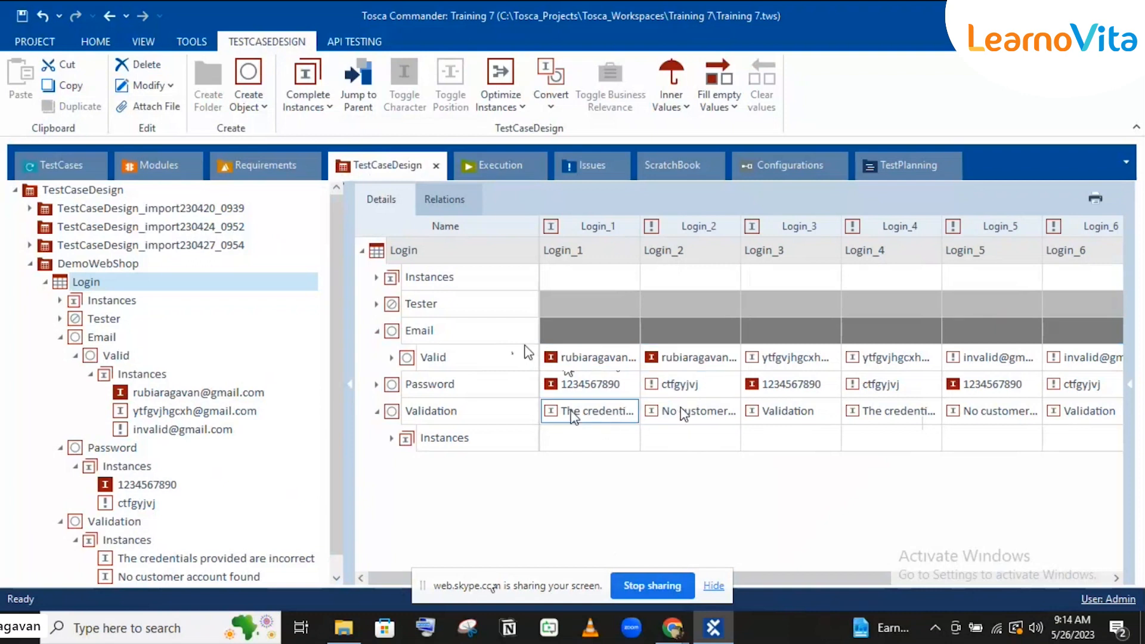
left_click(879, 547)
left_click_drag(853, 577, 986, 560)
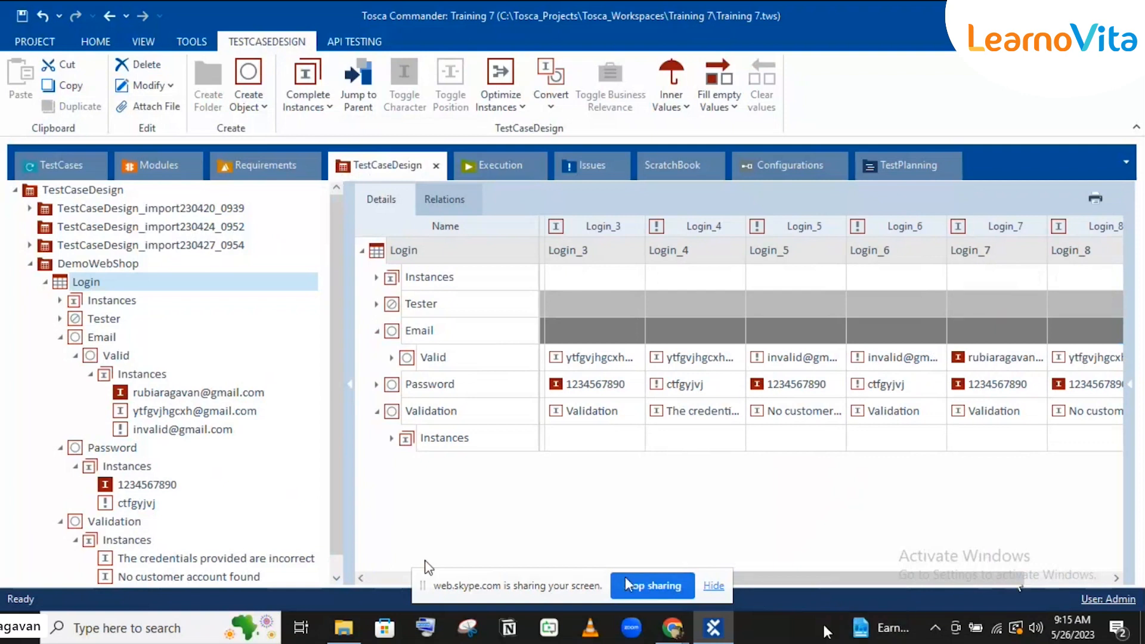
left_click(389, 578)
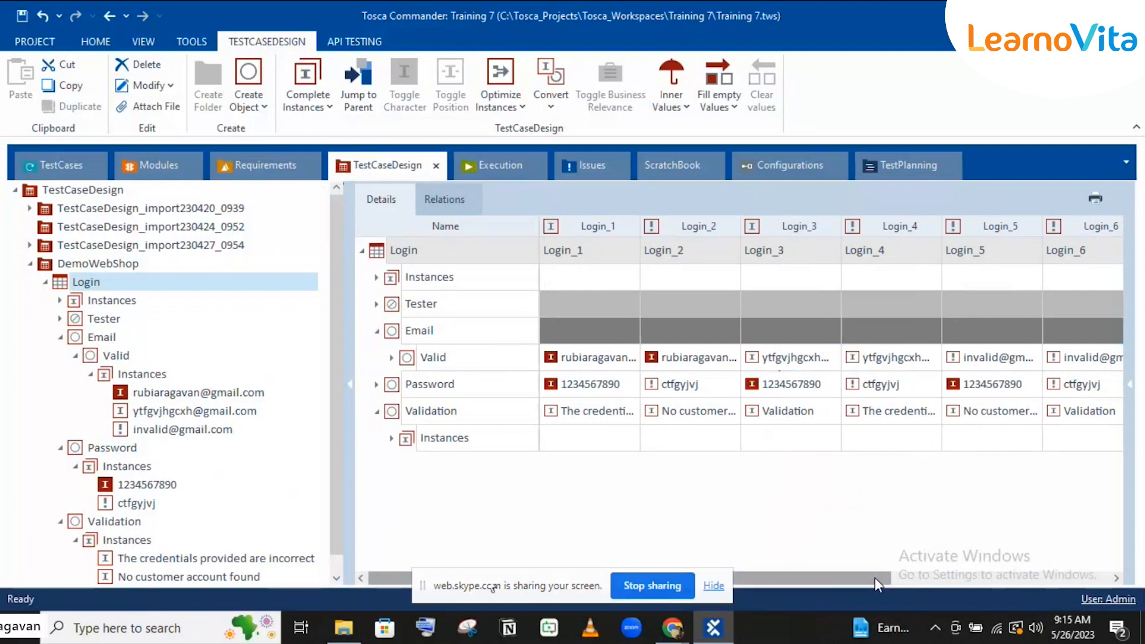
left_click_drag(874, 577, 1018, 577)
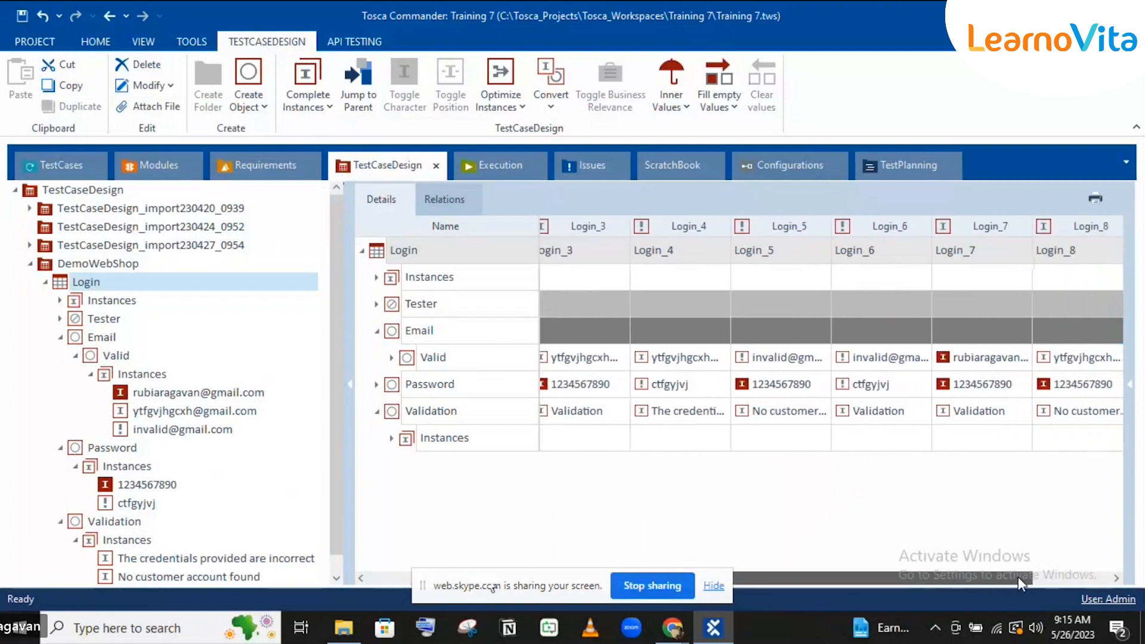
left_click(1076, 416)
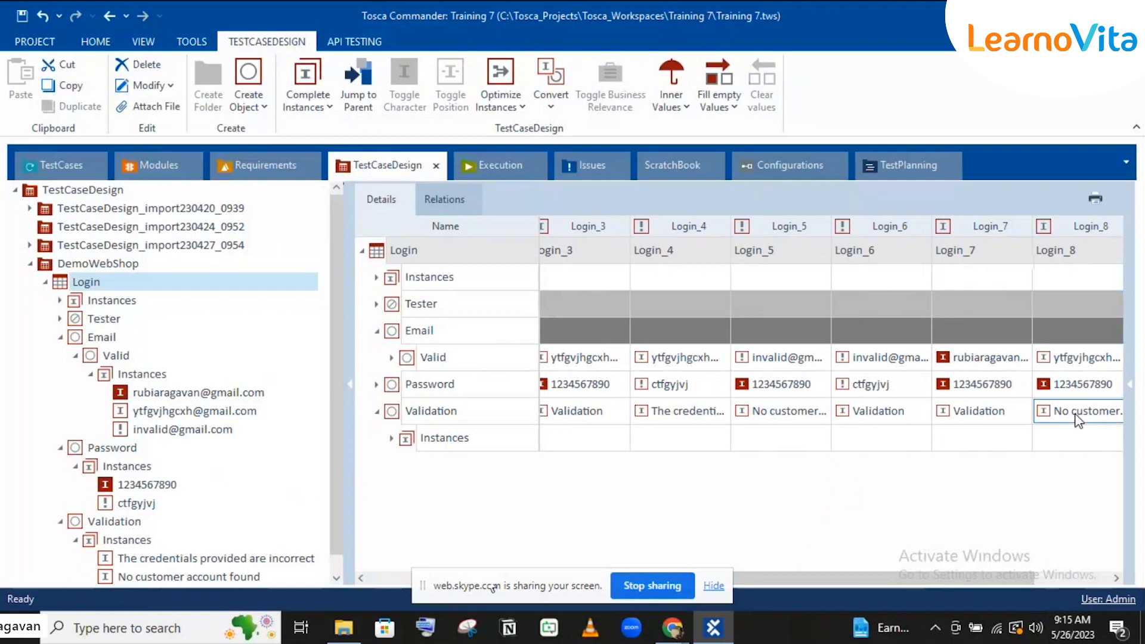
left_click(641, 411)
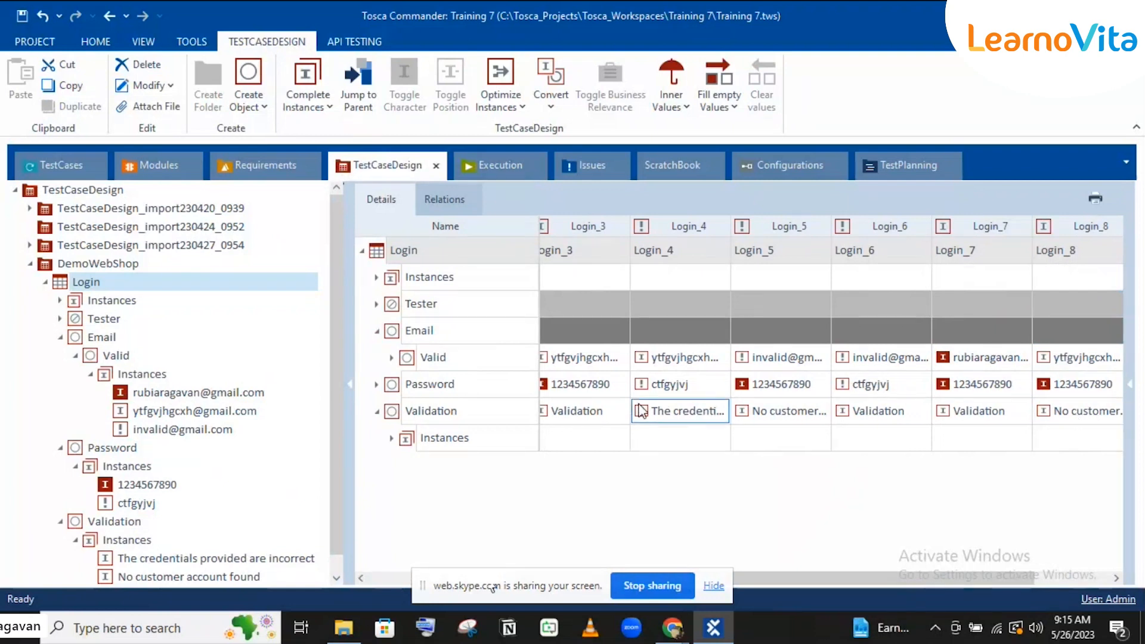
left_click(546, 412)
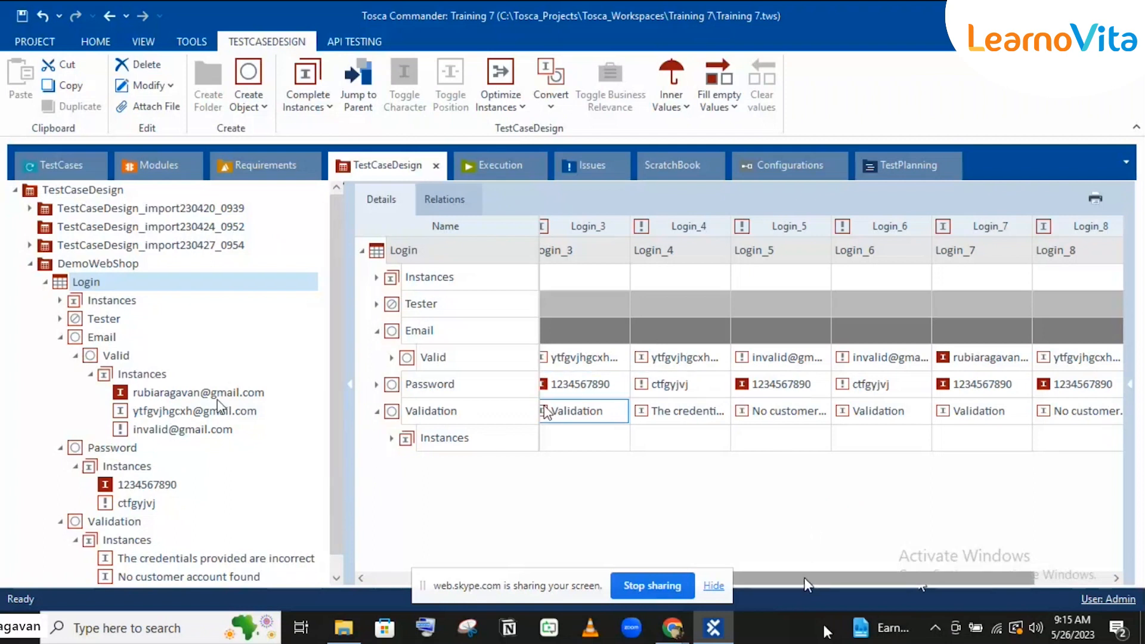
left_click_drag(805, 578, 824, 625)
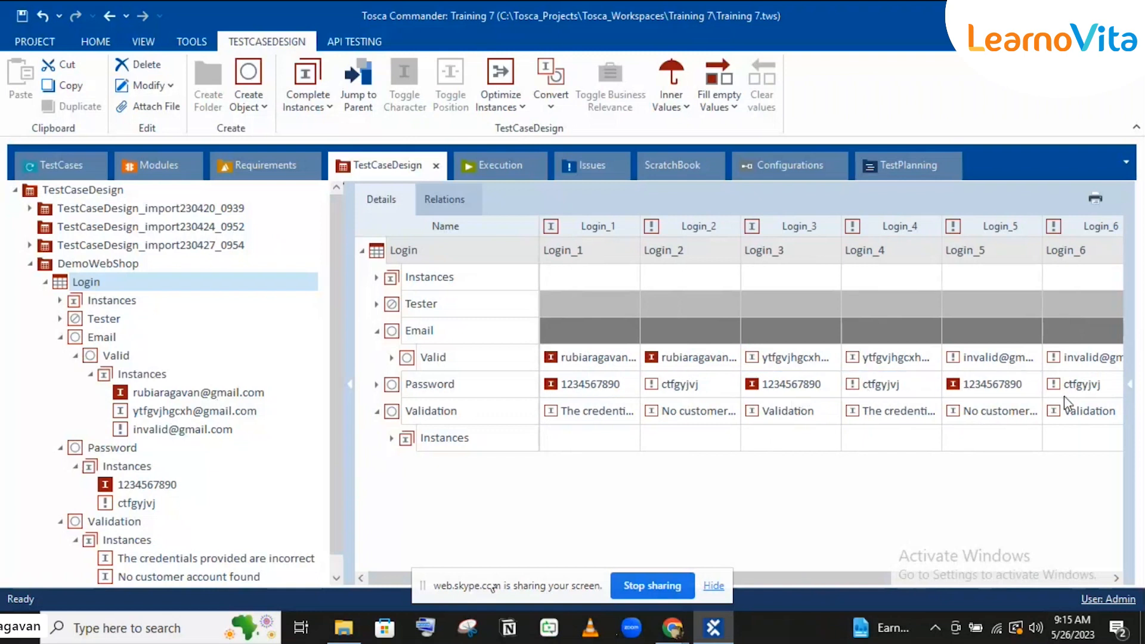
left_click(735, 462)
Step: Delete the Login sheet's generated Instances folder, leaving Tester, Email, Password and Validation
left_click(375, 354)
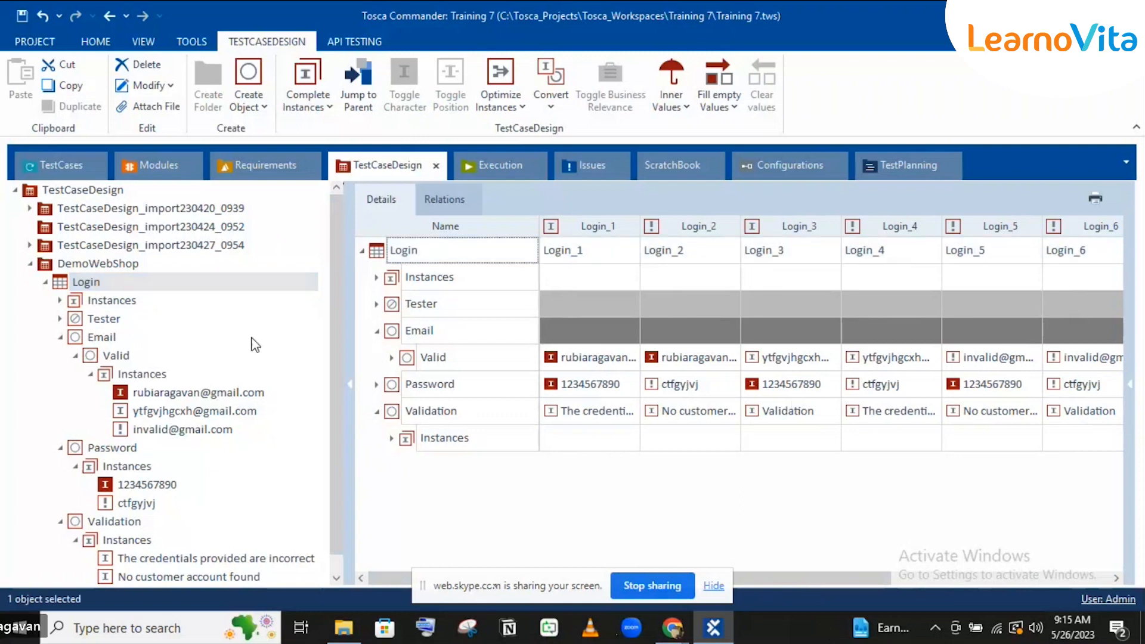
left_click(122, 301)
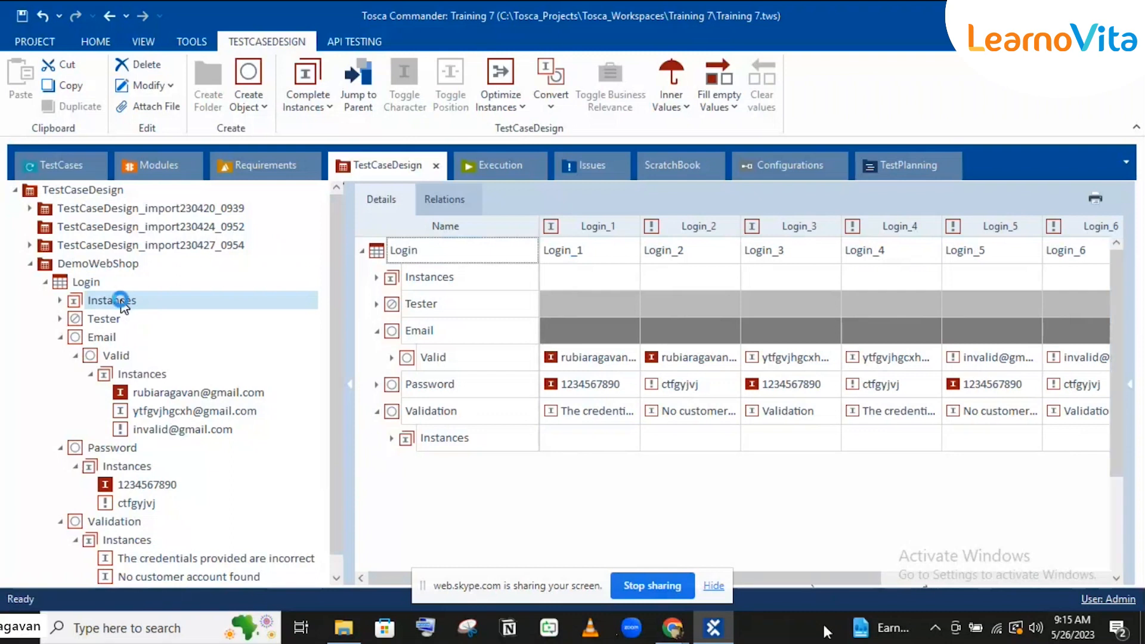
left_click(306, 106)
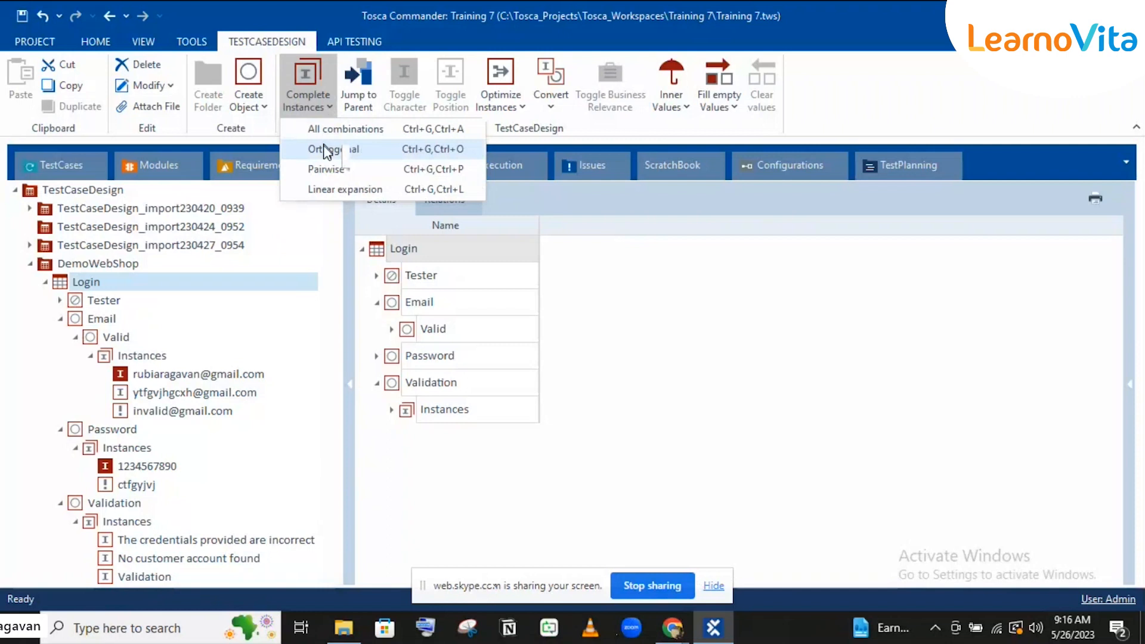
left_click(61, 320)
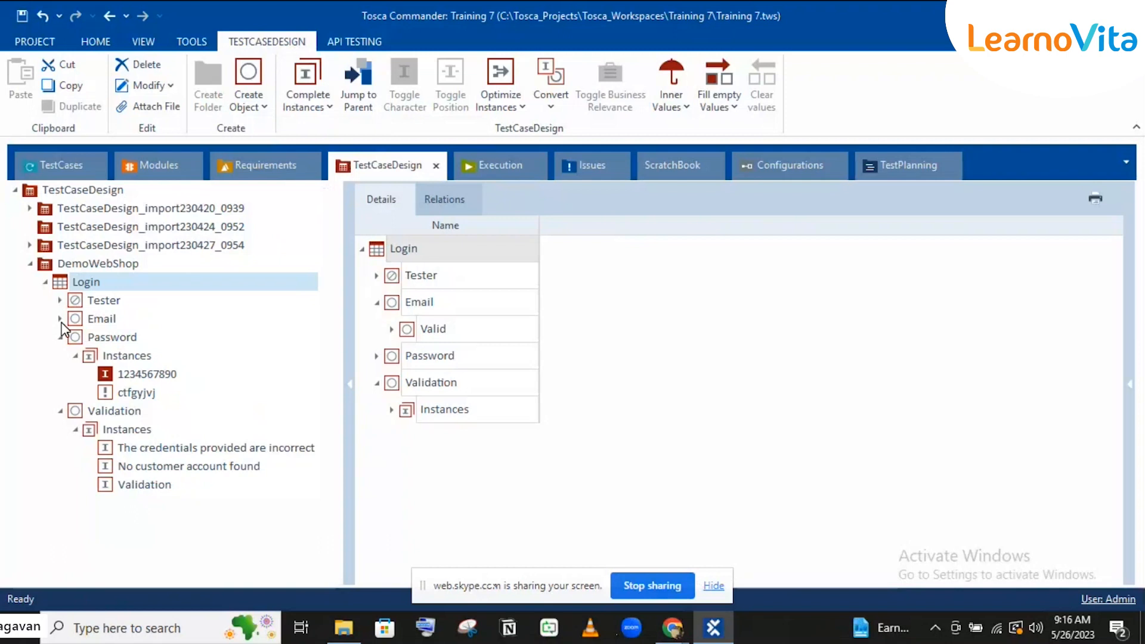
left_click(297, 106)
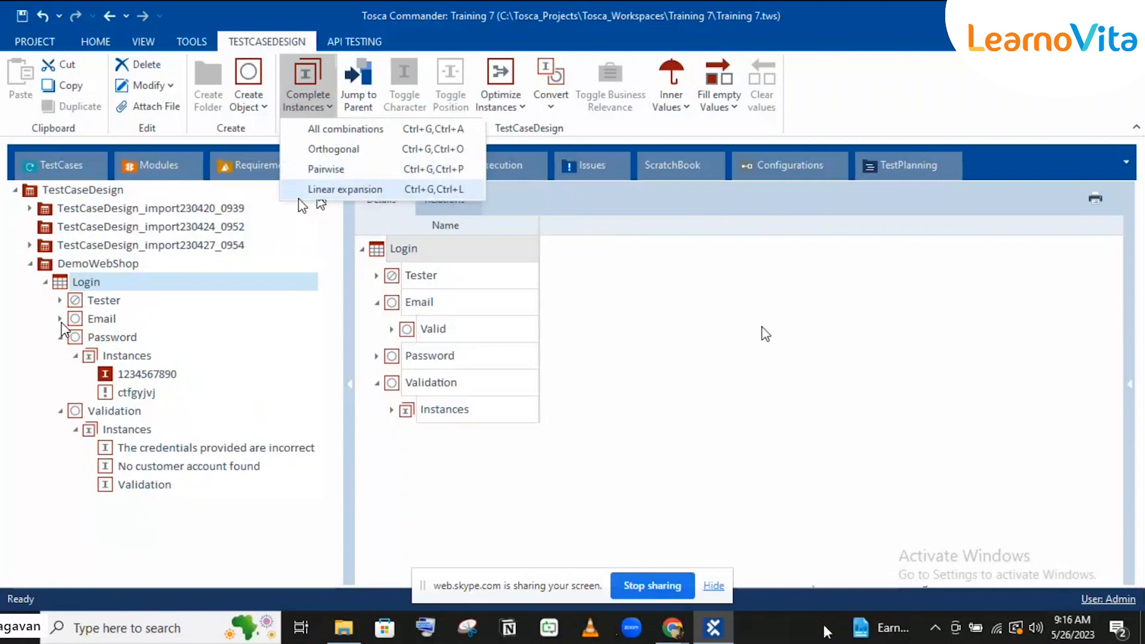
left_click(344, 189)
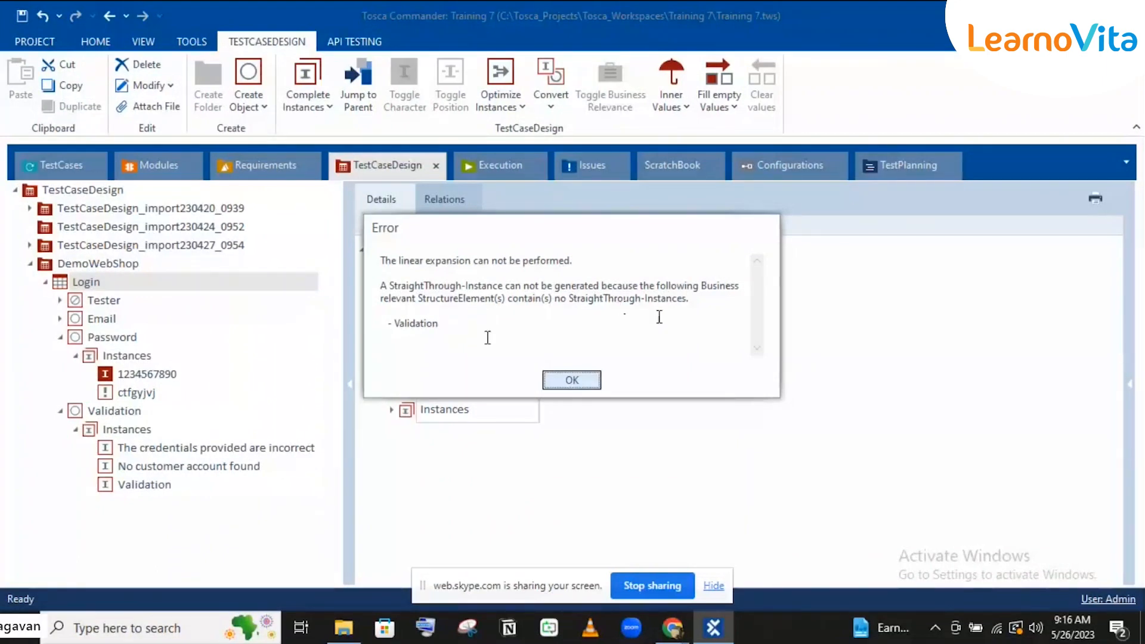
left_click(571, 380)
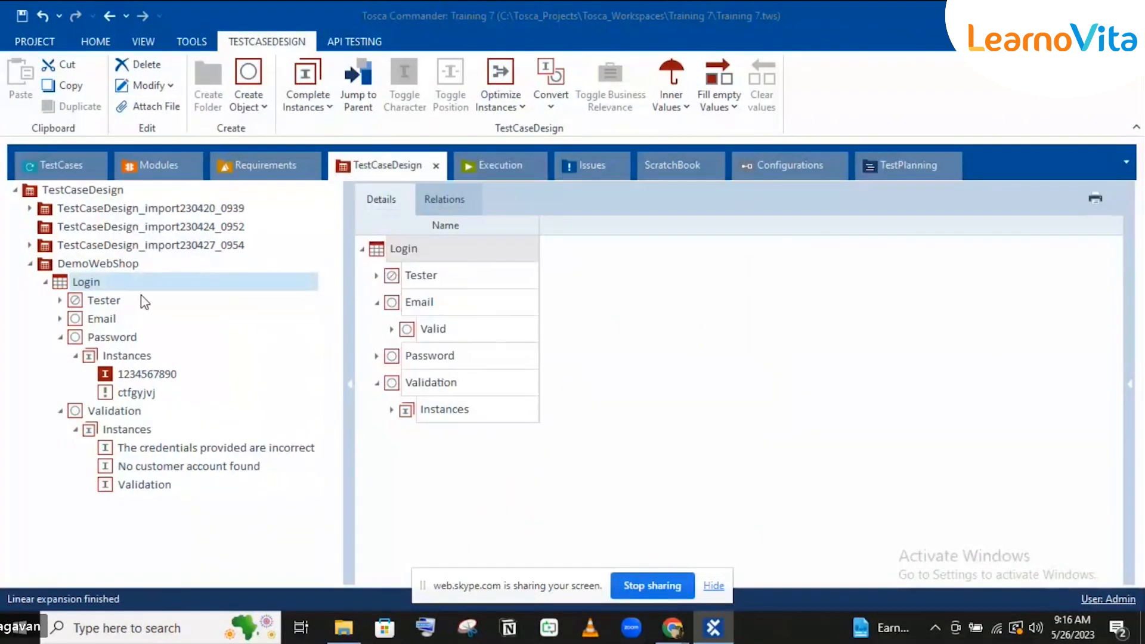
Step: Switch Validation's BusinessRelevant property from Yes back to Result
left_click(60, 320)
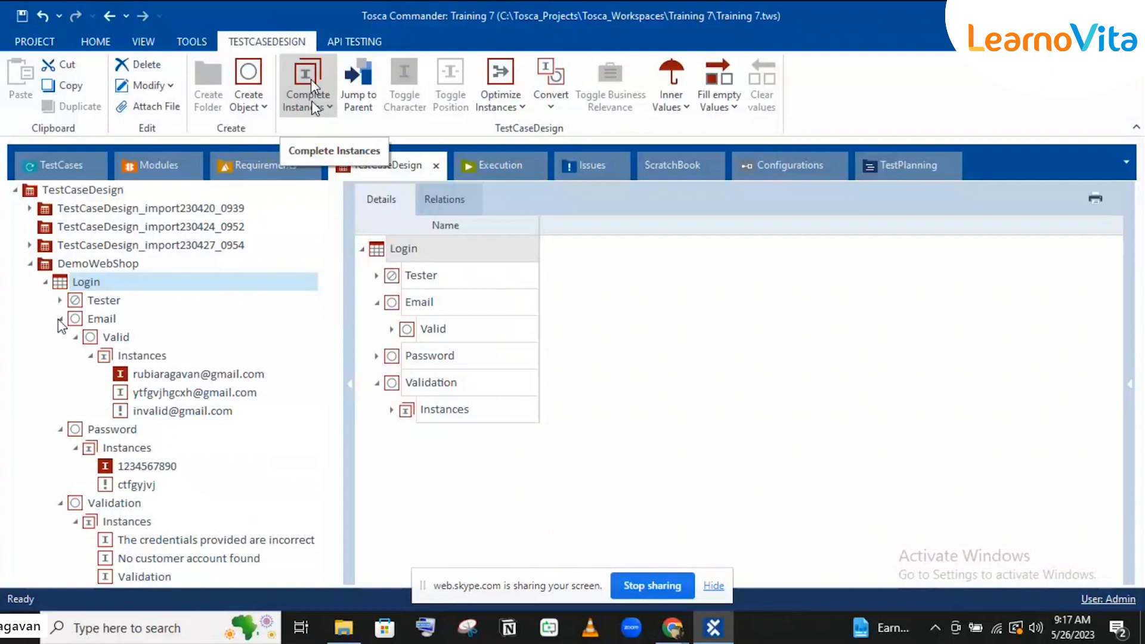
left_click(127, 503)
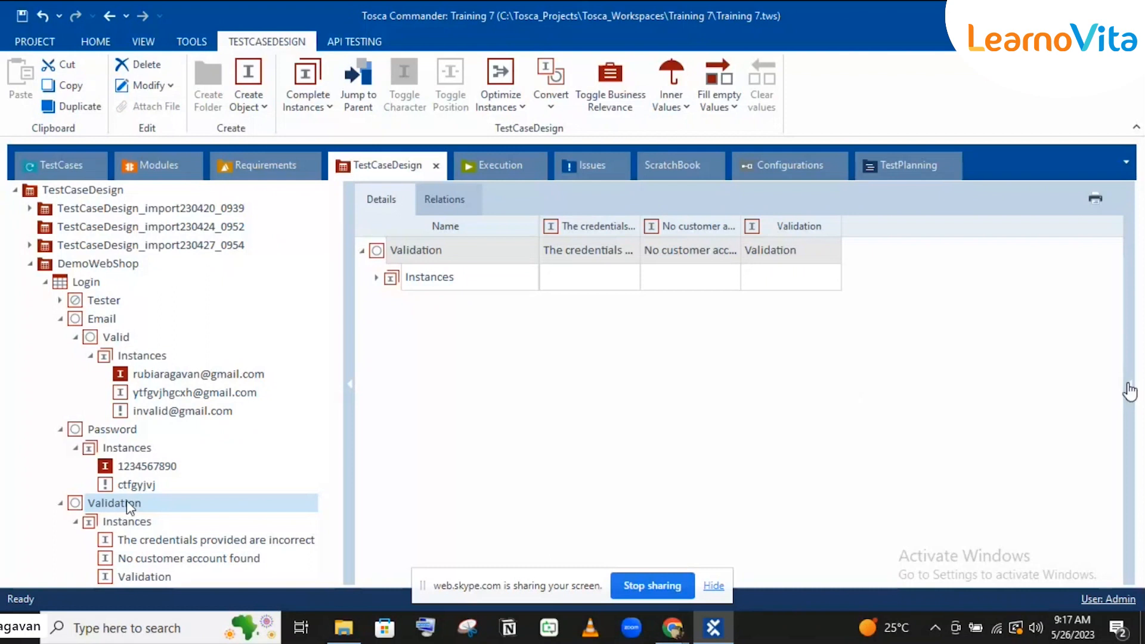
left_click(1129, 385)
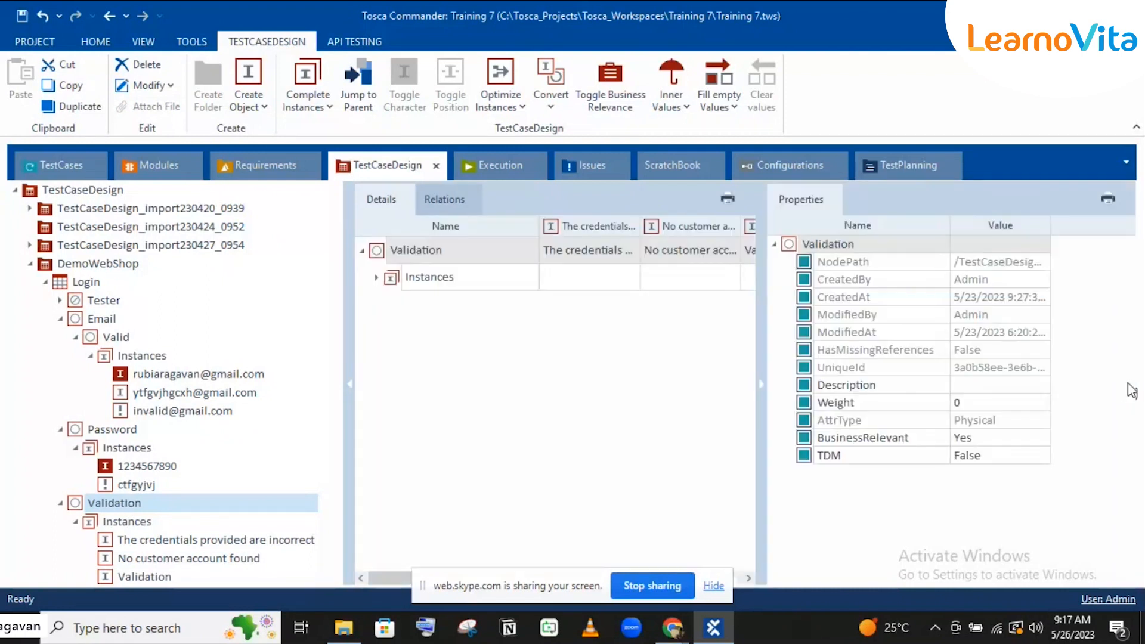
left_click(999, 435)
left_click(999, 435)
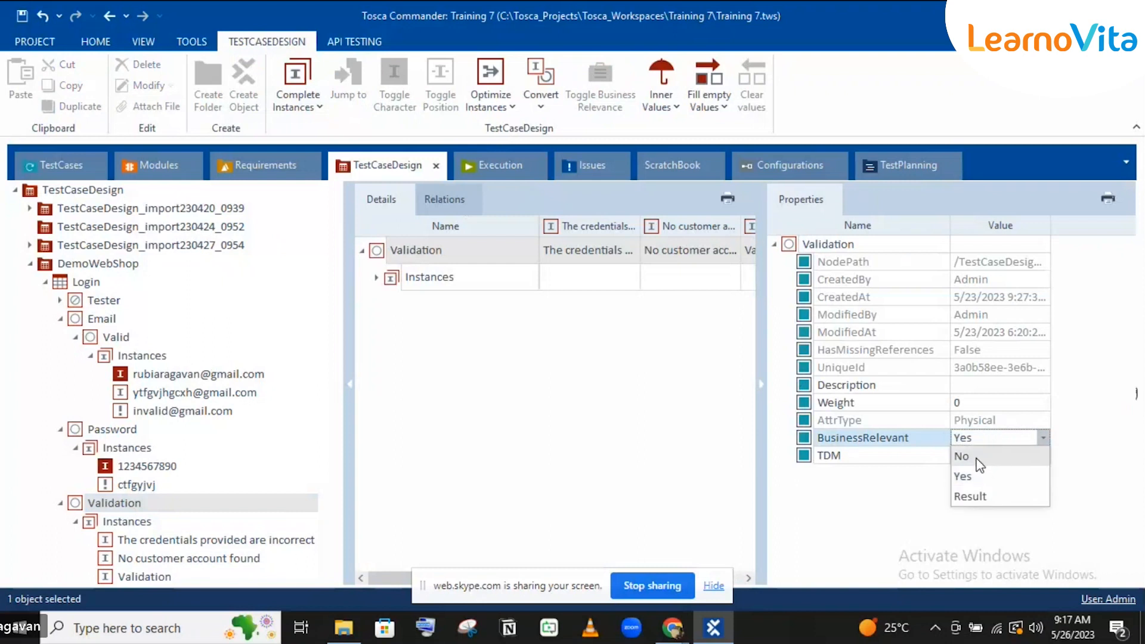
left_click(975, 480)
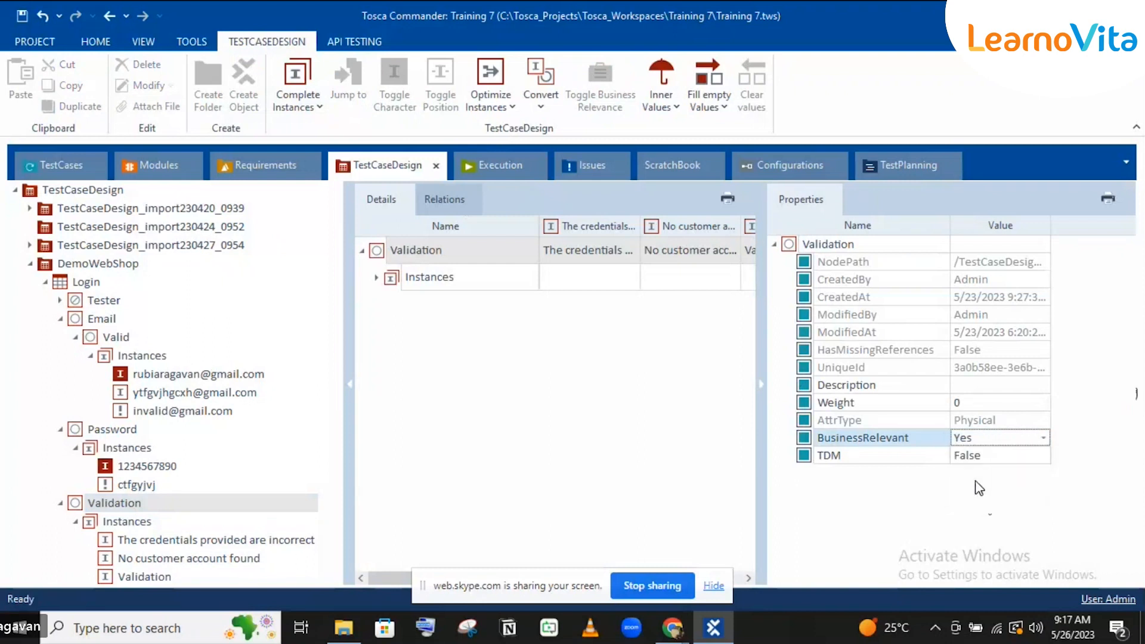
left_click(977, 439)
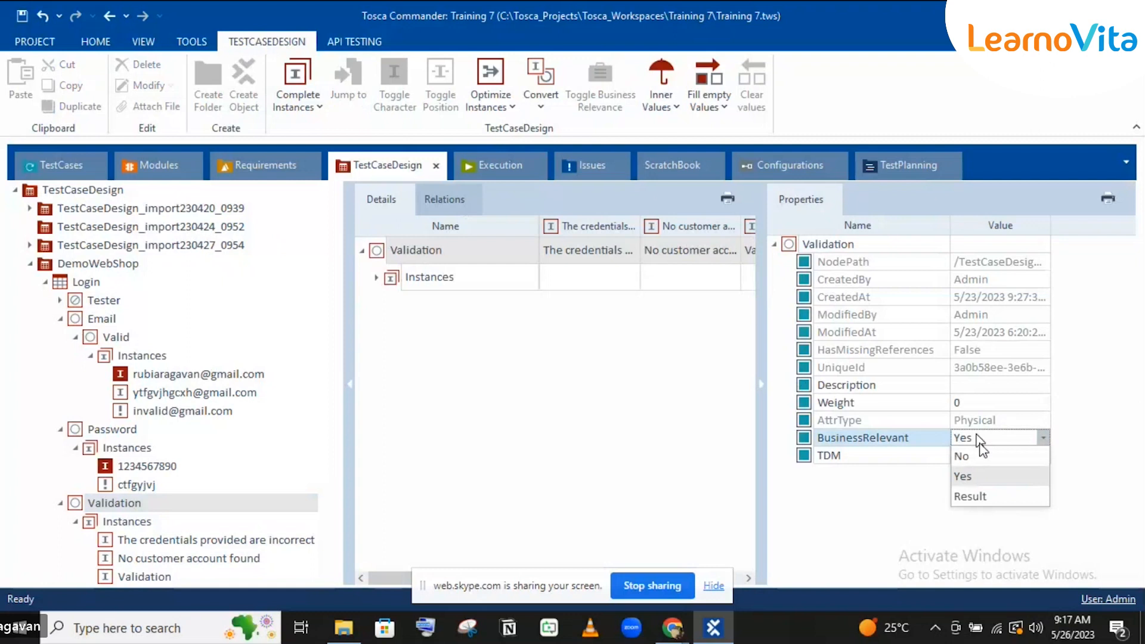
left_click(983, 495)
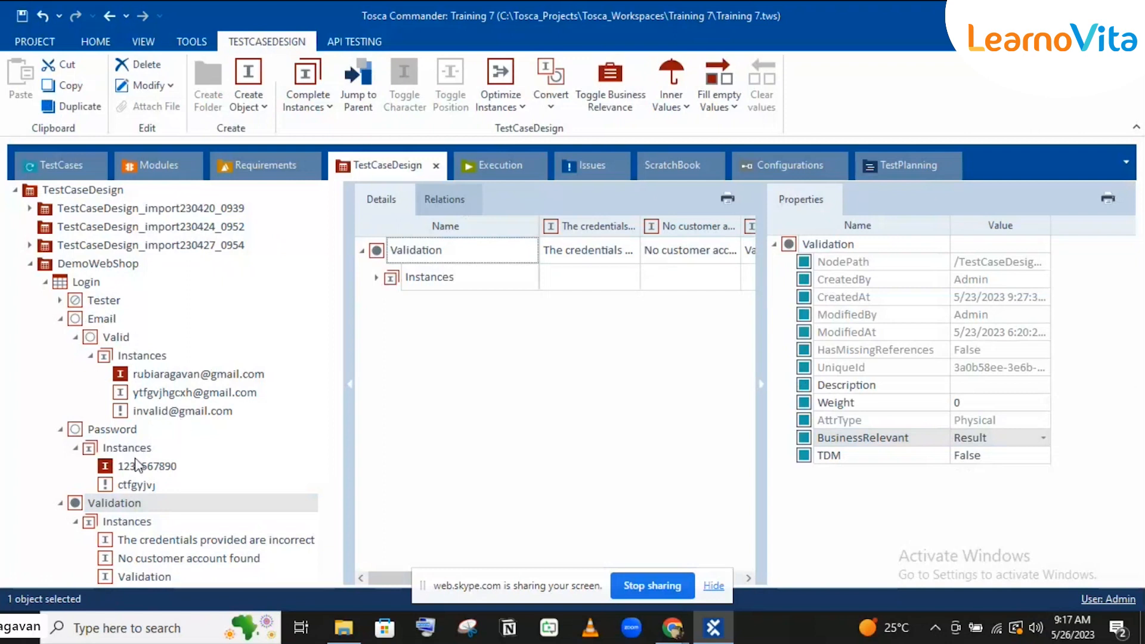
left_click(84, 283)
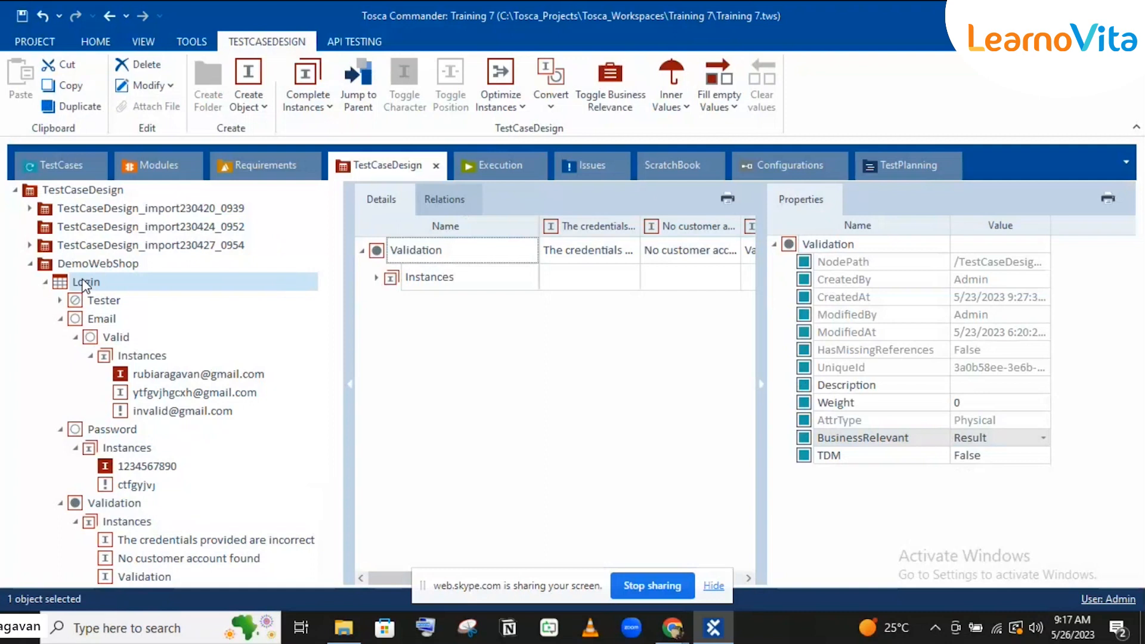
Step: Run a Linear Expansion on the Login sheet and widen the instance grid
left_click(318, 110)
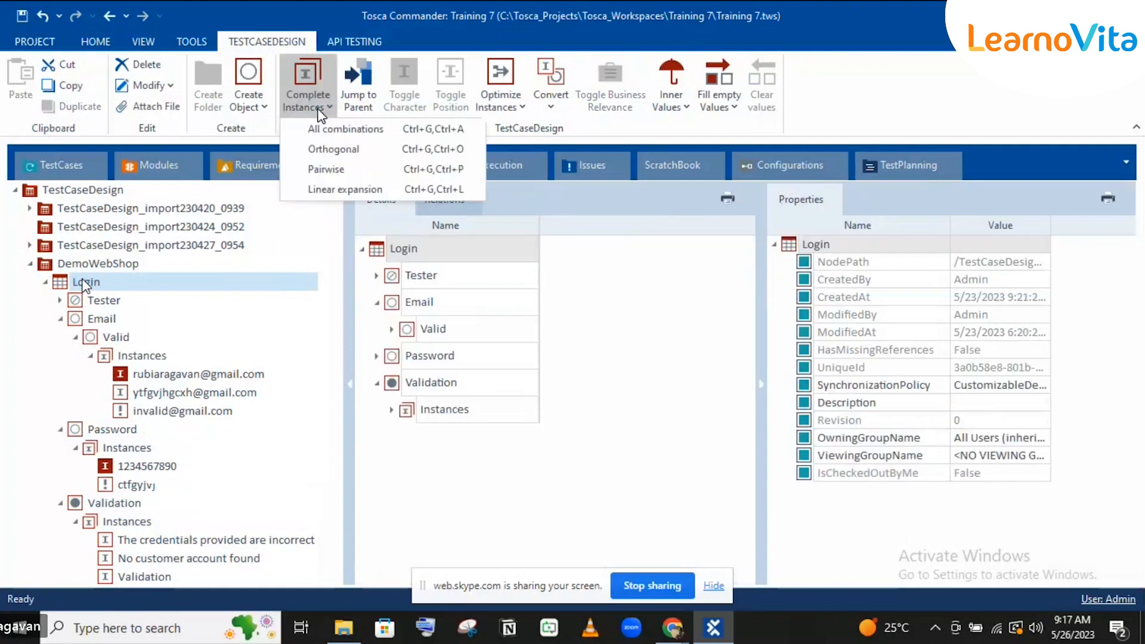
left_click(343, 189)
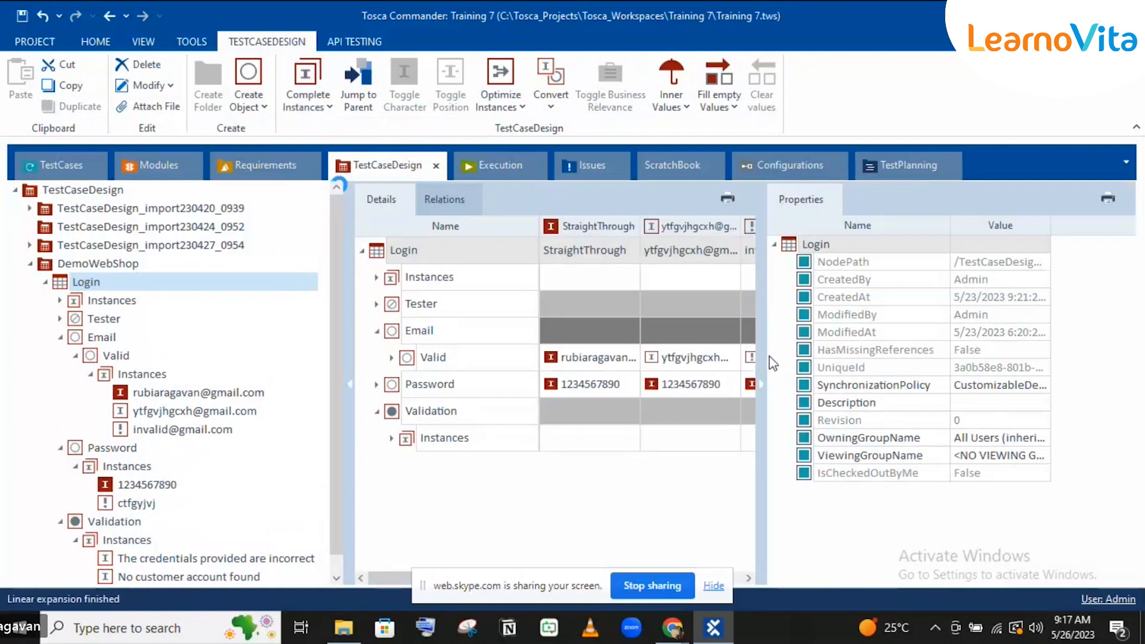
left_click(760, 384)
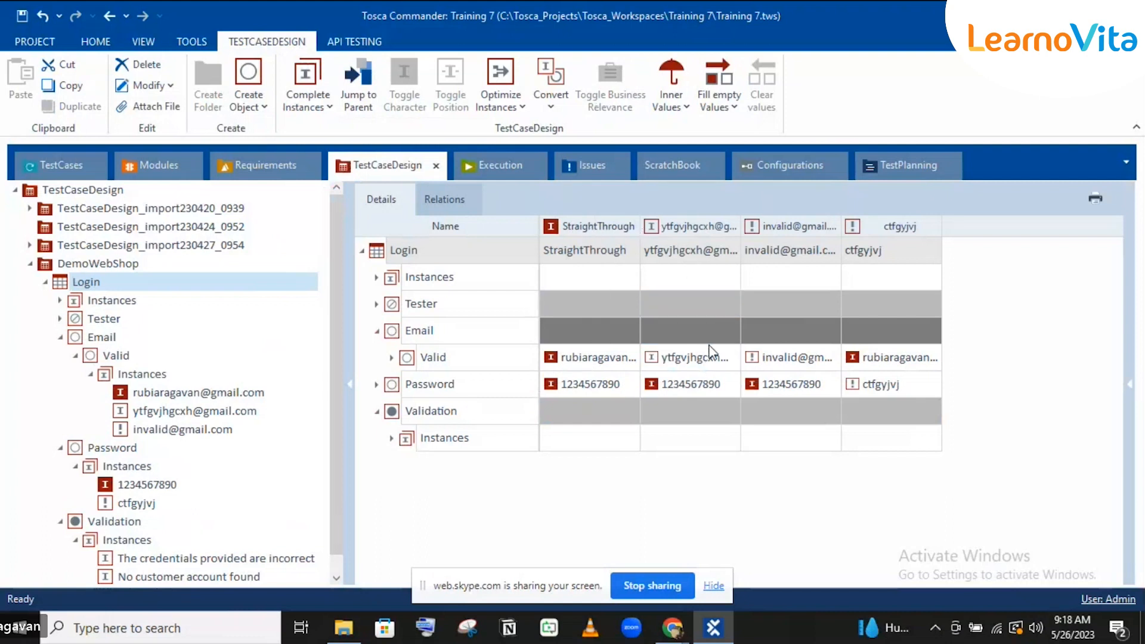
Step: Inspect the Valid email, Password and Validation values of the generated instances
left_click(679, 383)
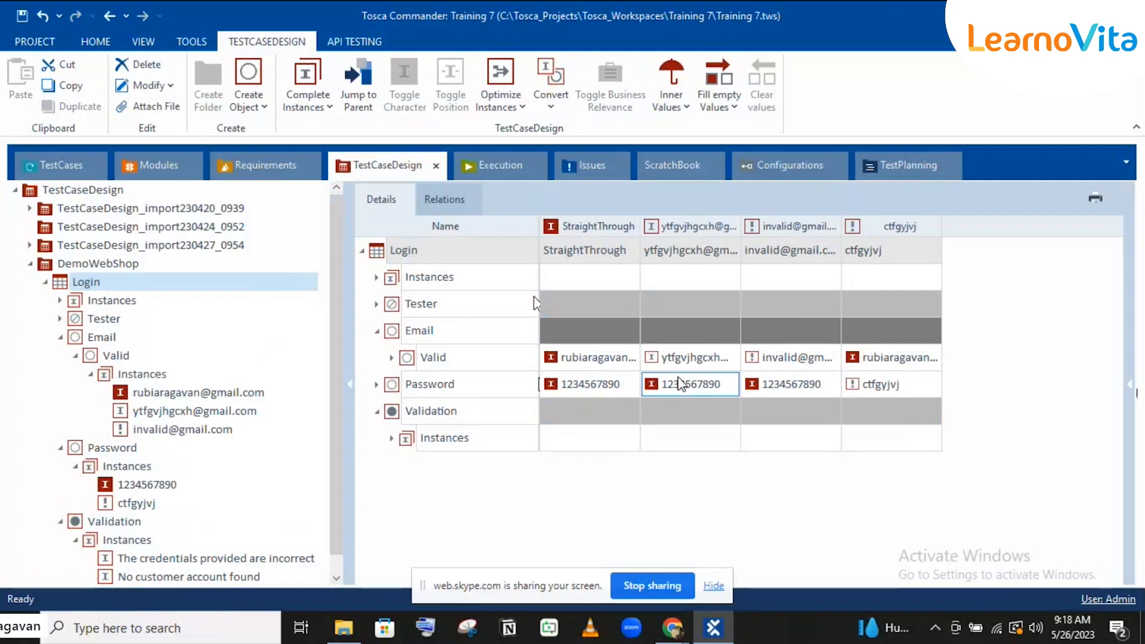
left_click(662, 356)
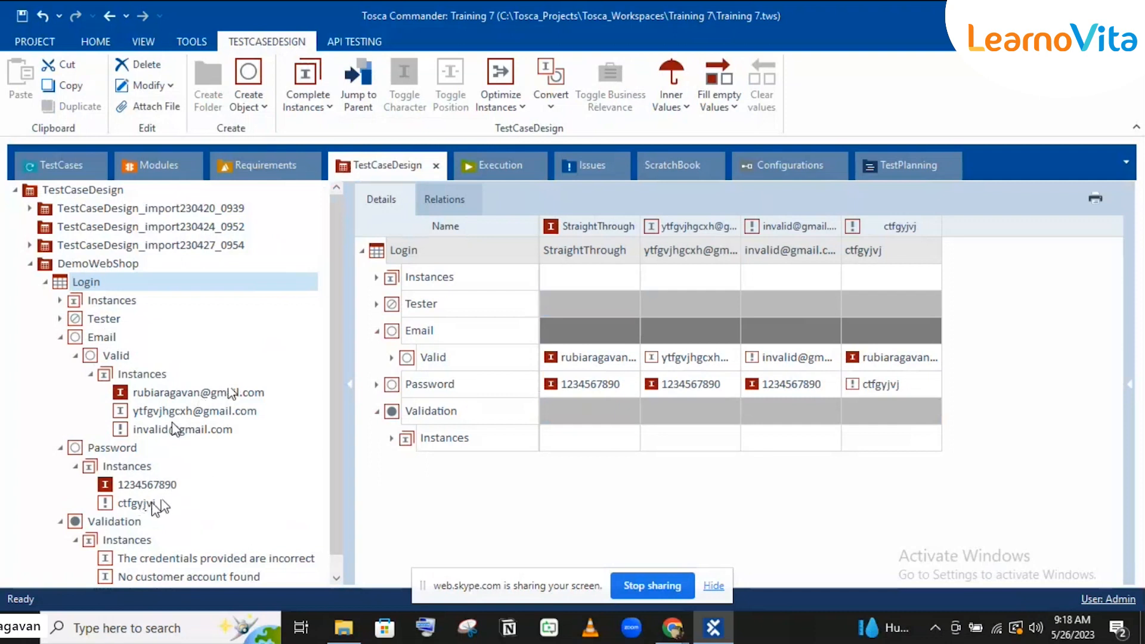
left_click(881, 361)
left_click(924, 385)
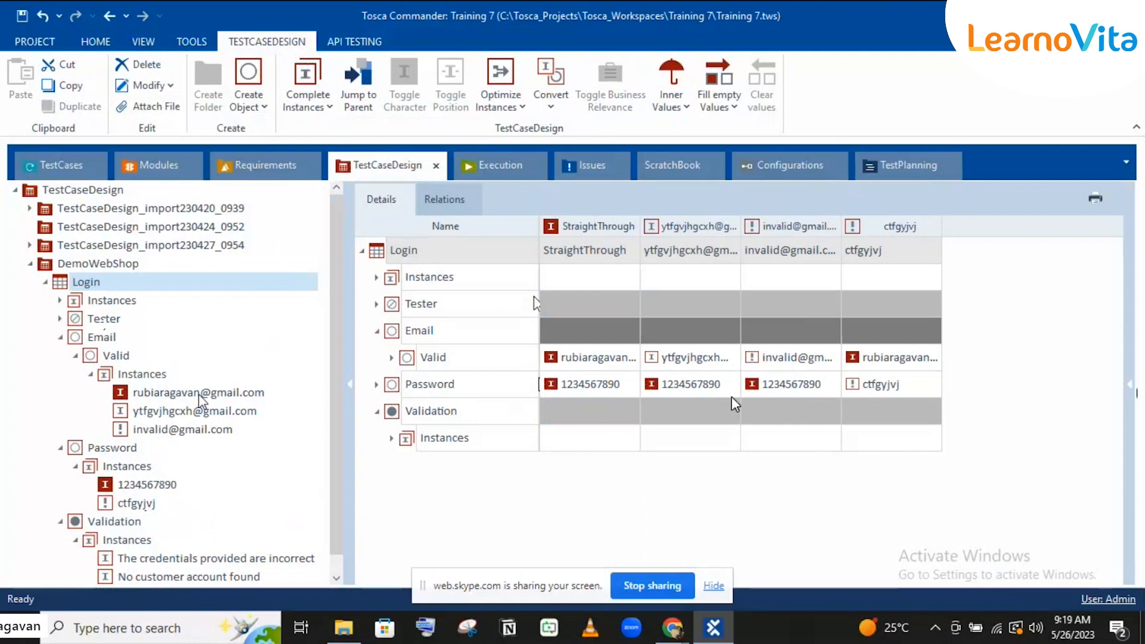
left_click(955, 408)
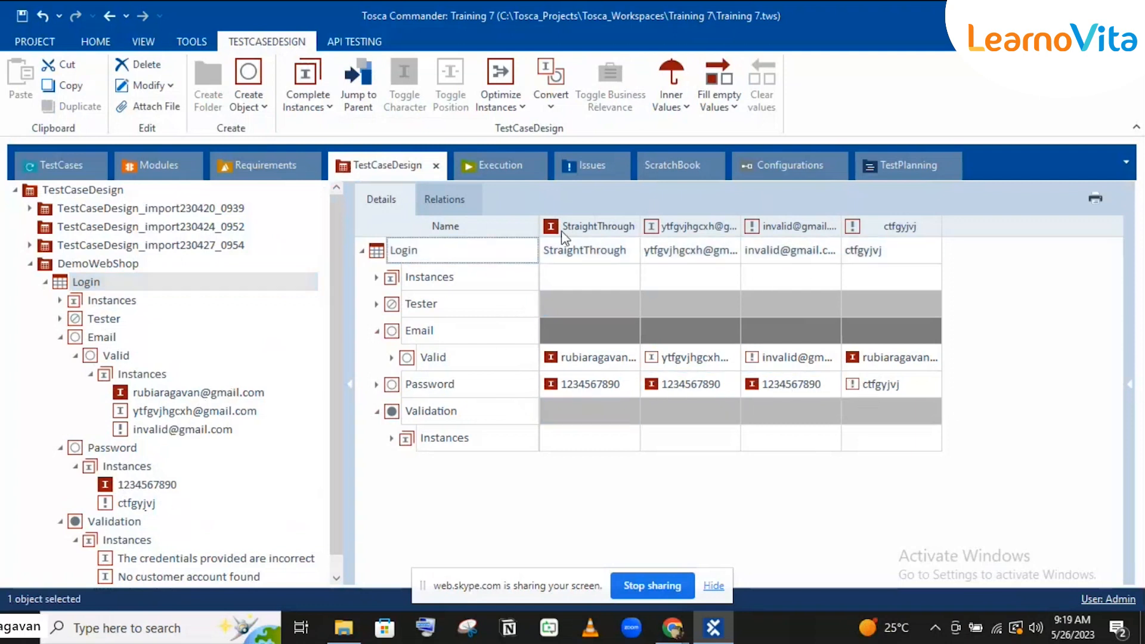
left_click(851, 407)
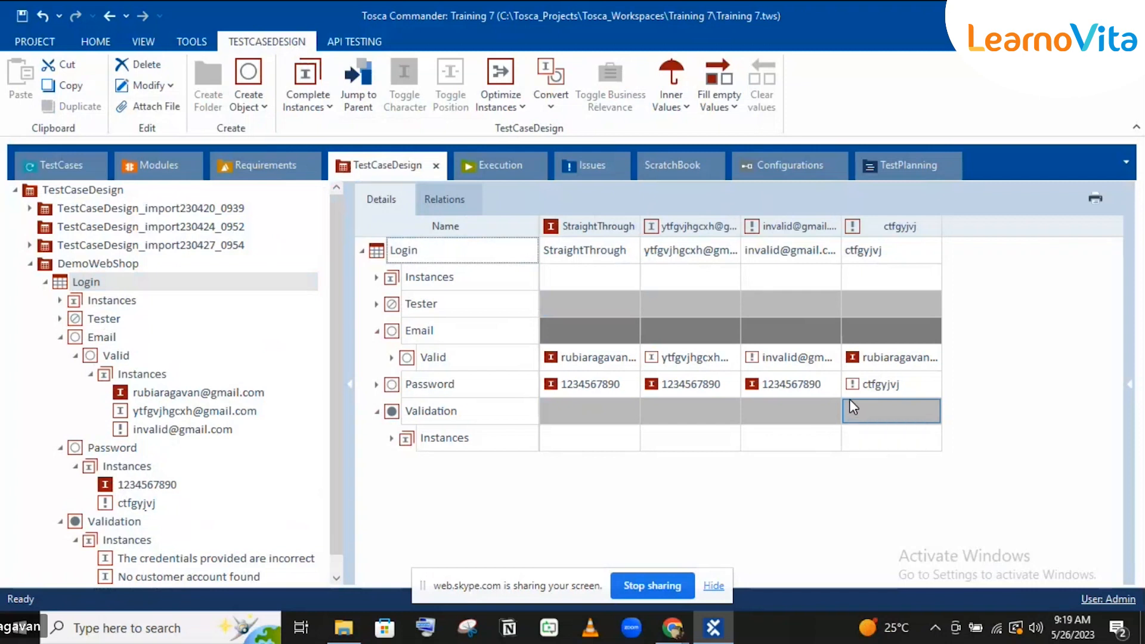
left_click(313, 112)
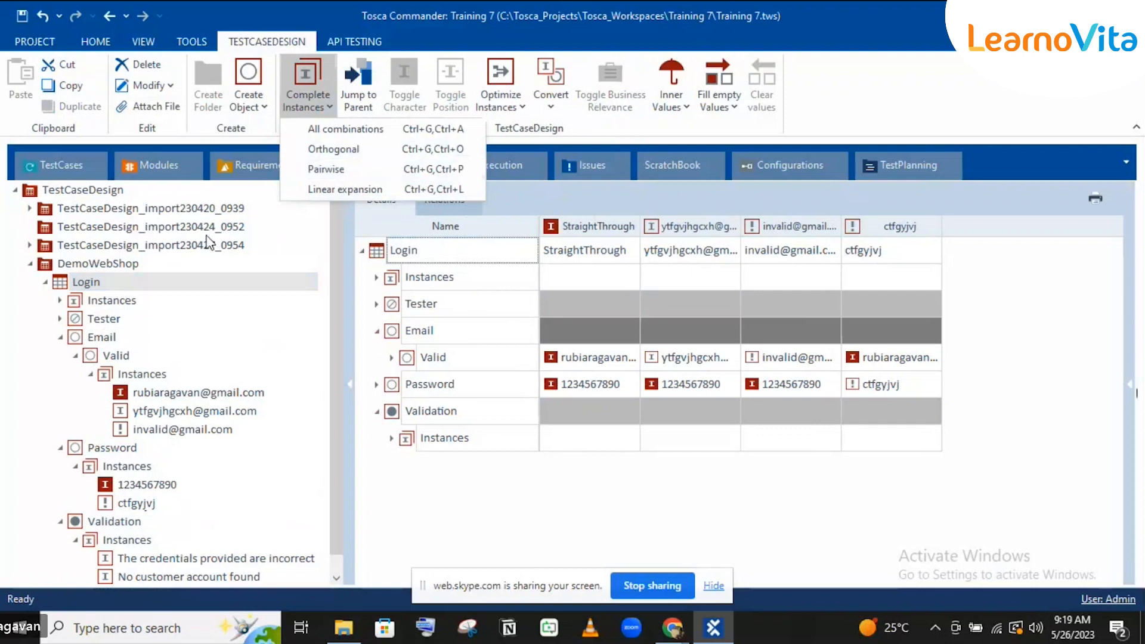
Step: Collapse the Email branch, dismiss the completion options and go to the TestCases section
left_click(60, 339)
left_click(60, 339)
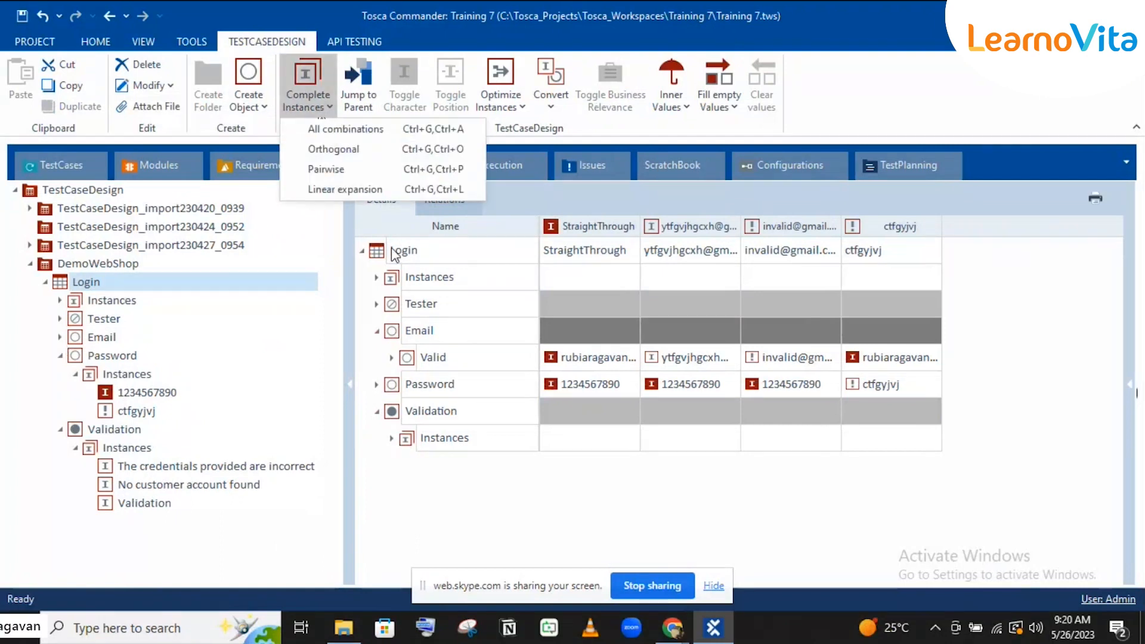
left_click(441, 227)
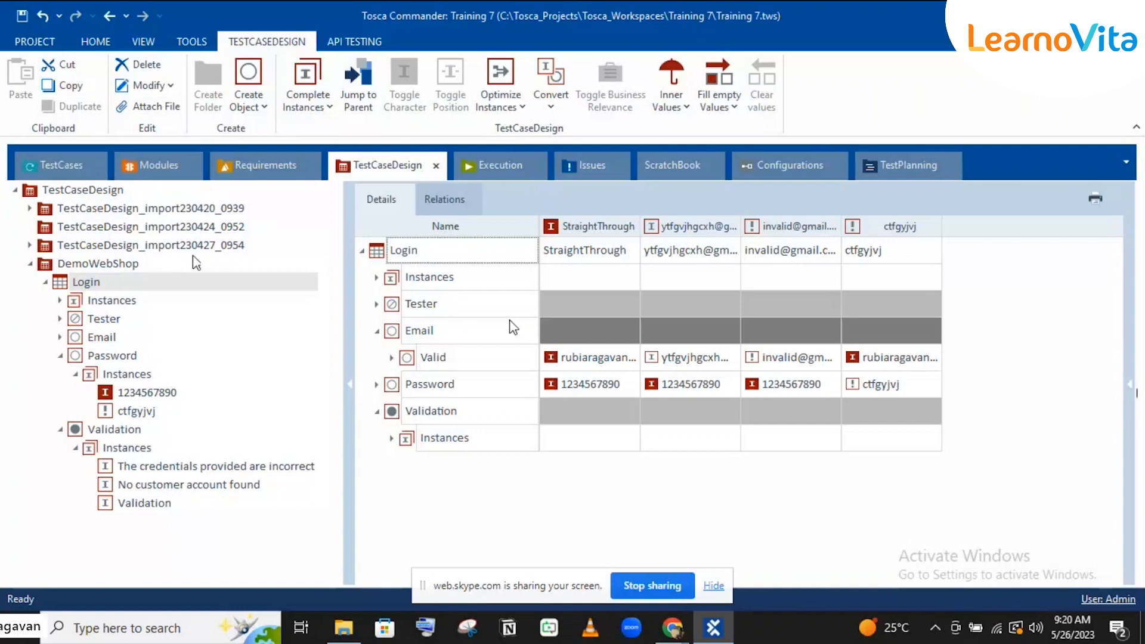
left_click(37, 169)
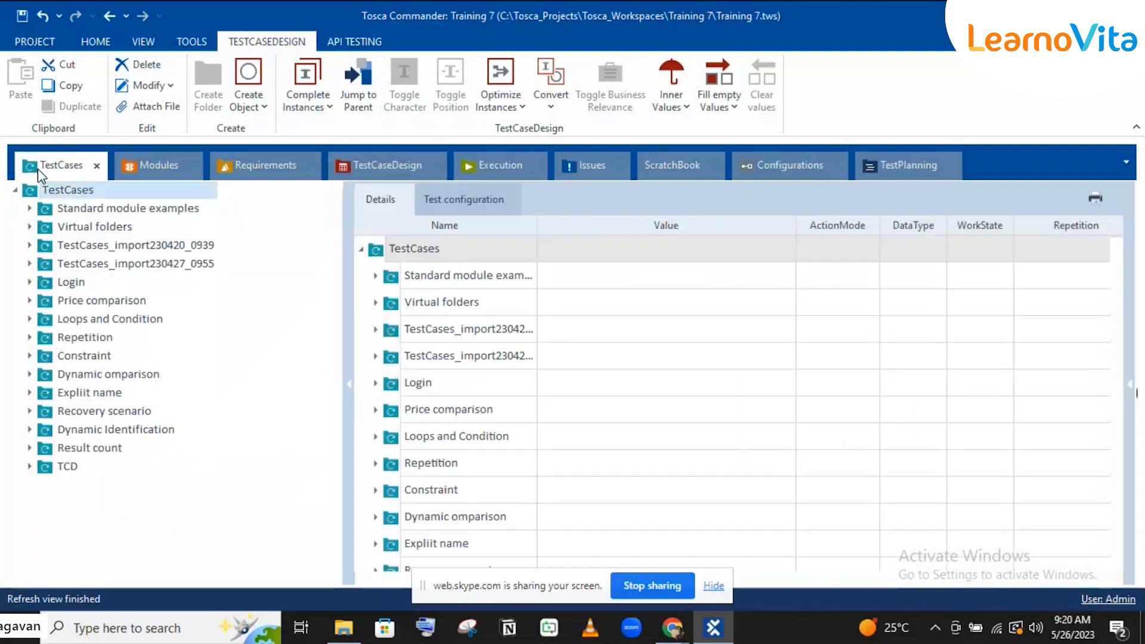
Step: Expand TCD, the Login template and TemplateInstance of Login to reveal its three PLANNED test cases
left_click(28, 465)
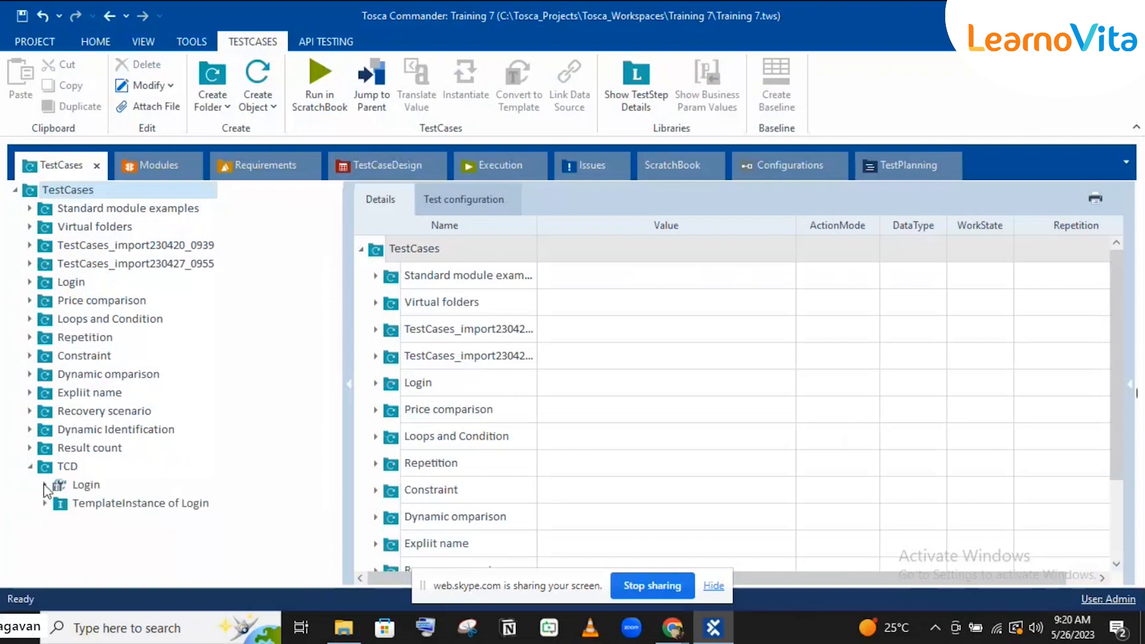
left_click(45, 484)
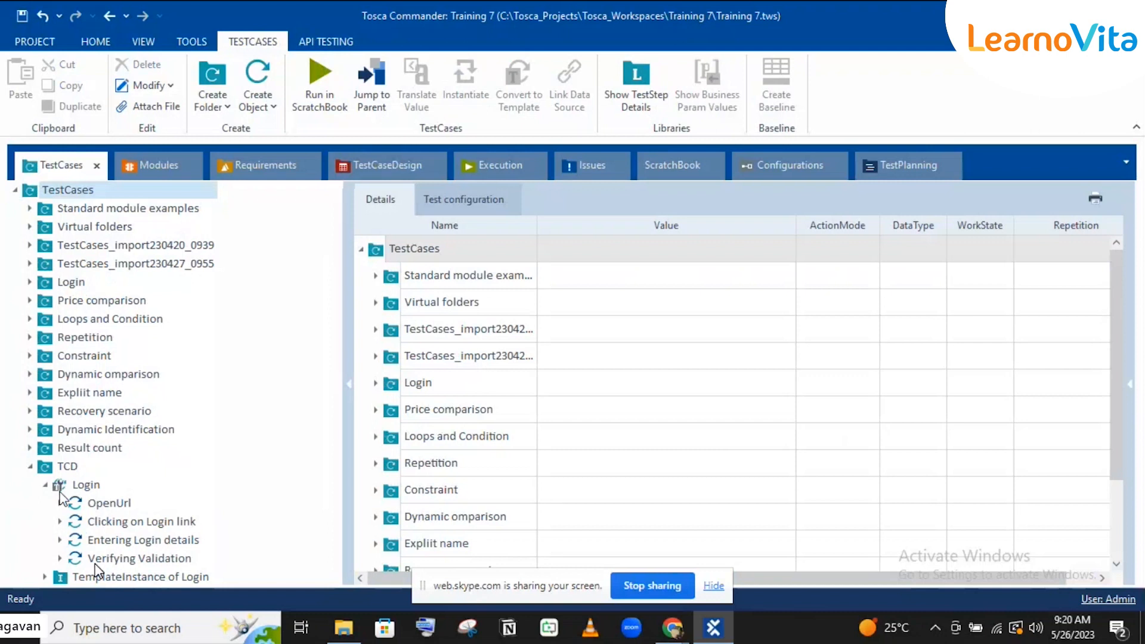
left_click(45, 577)
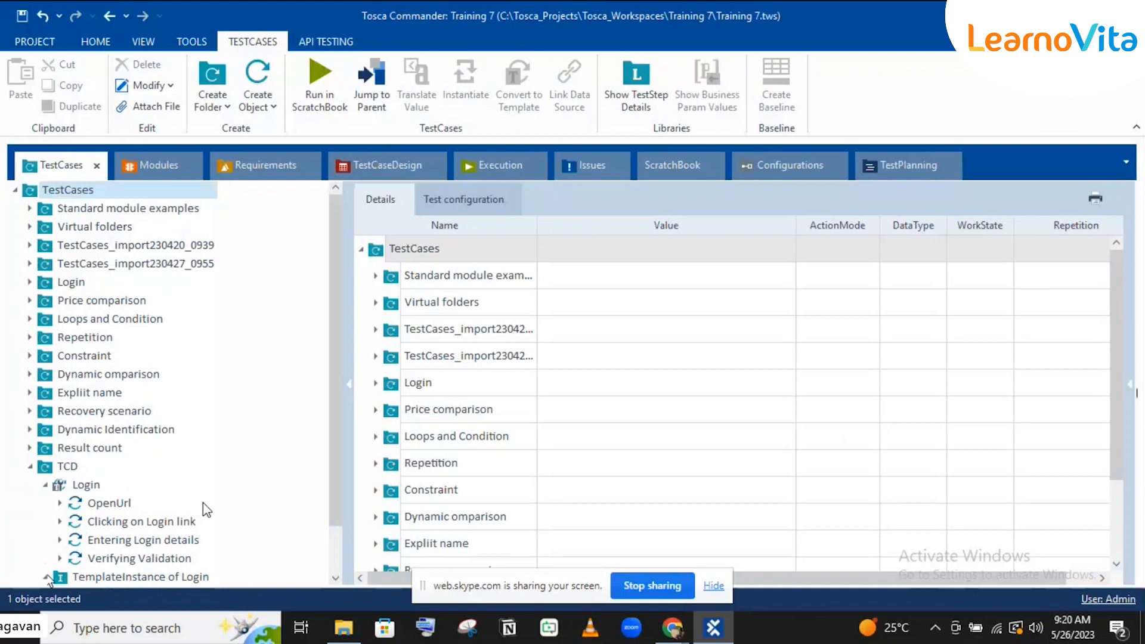
scroll(205, 524, "down", 1)
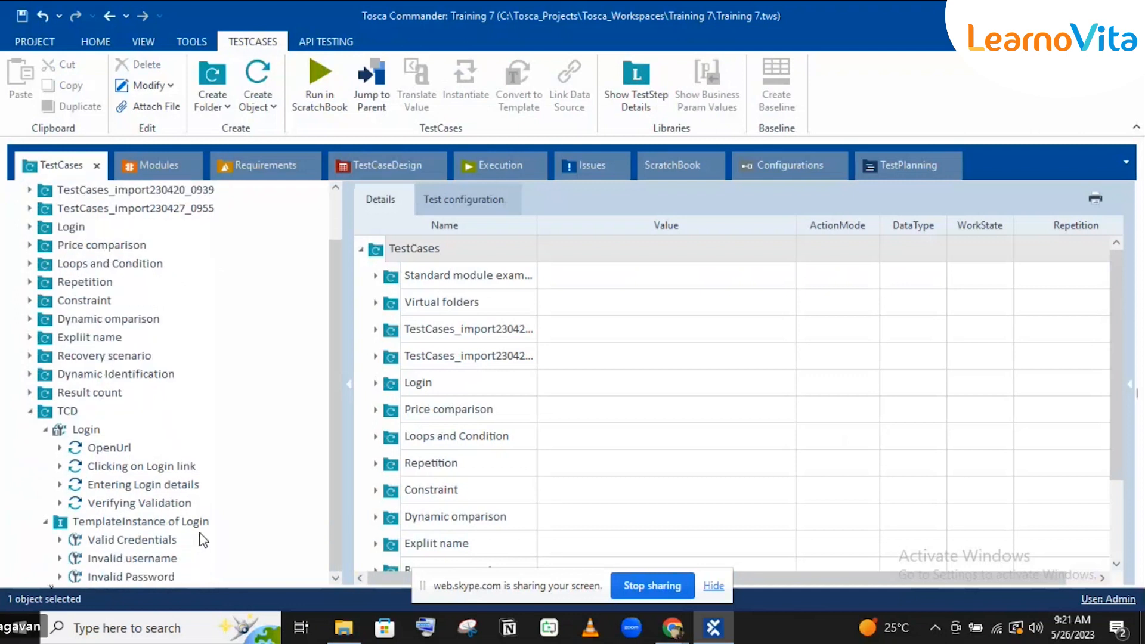
left_click(349, 162)
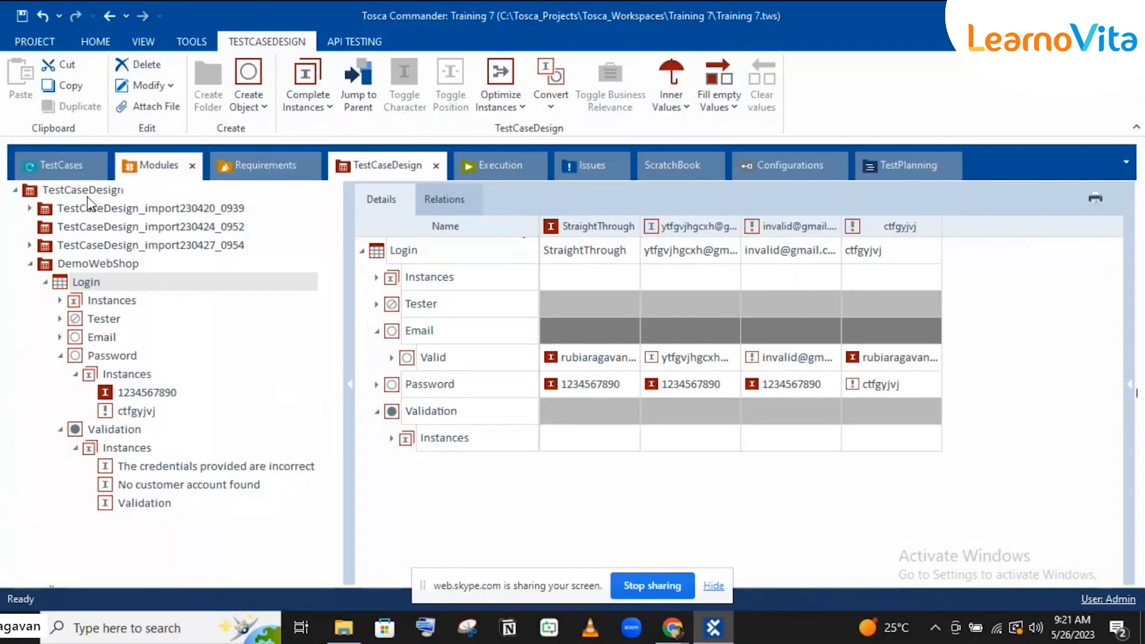
left_click(56, 169)
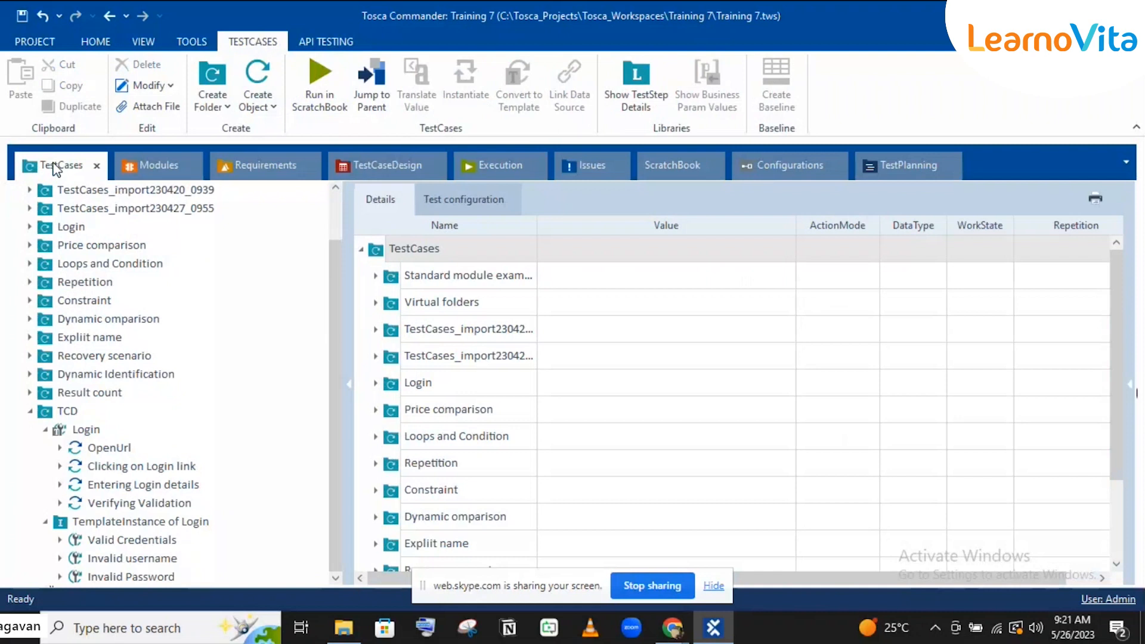
left_click(102, 521)
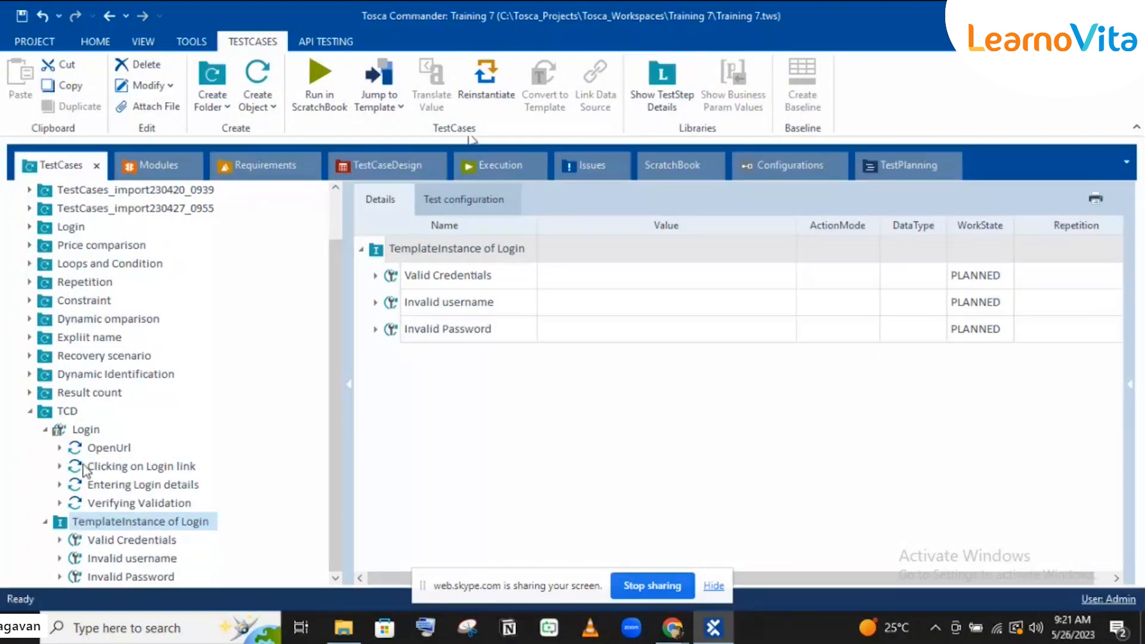
left_click(387, 162)
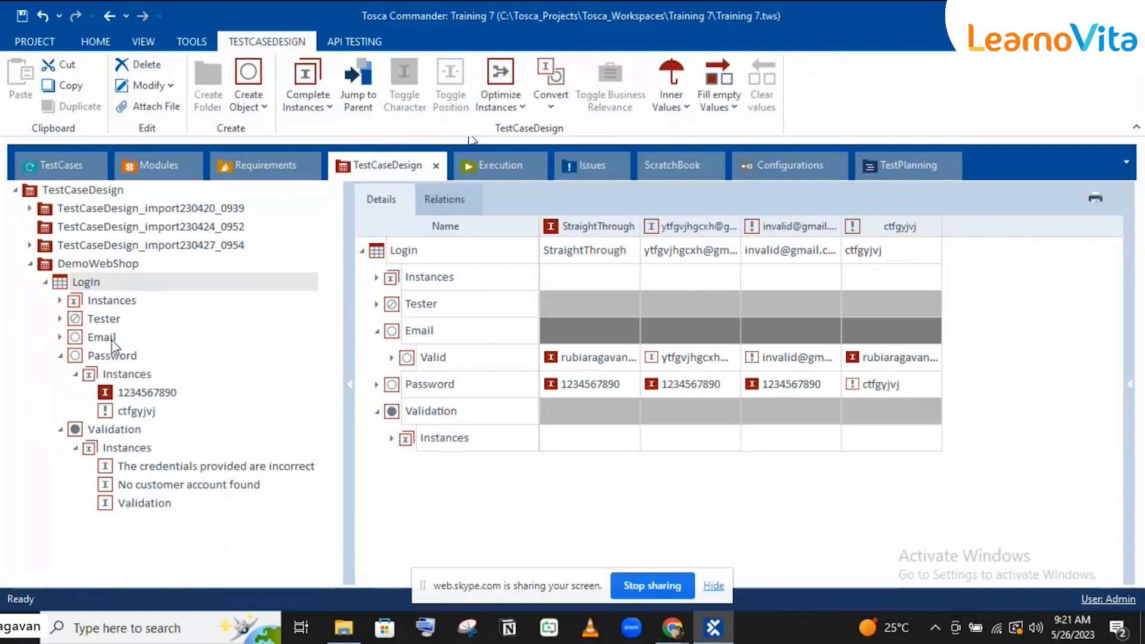
left_click(72, 160)
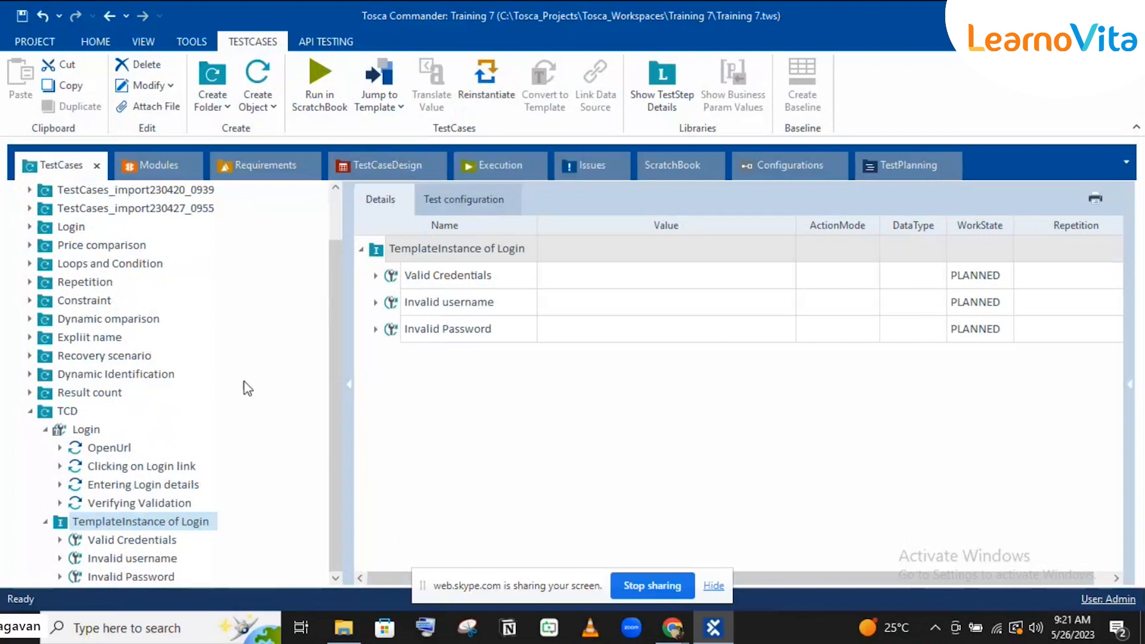
Step: Reinstantiate the Login template instance, answering No, then select the old test cases
left_click(469, 112)
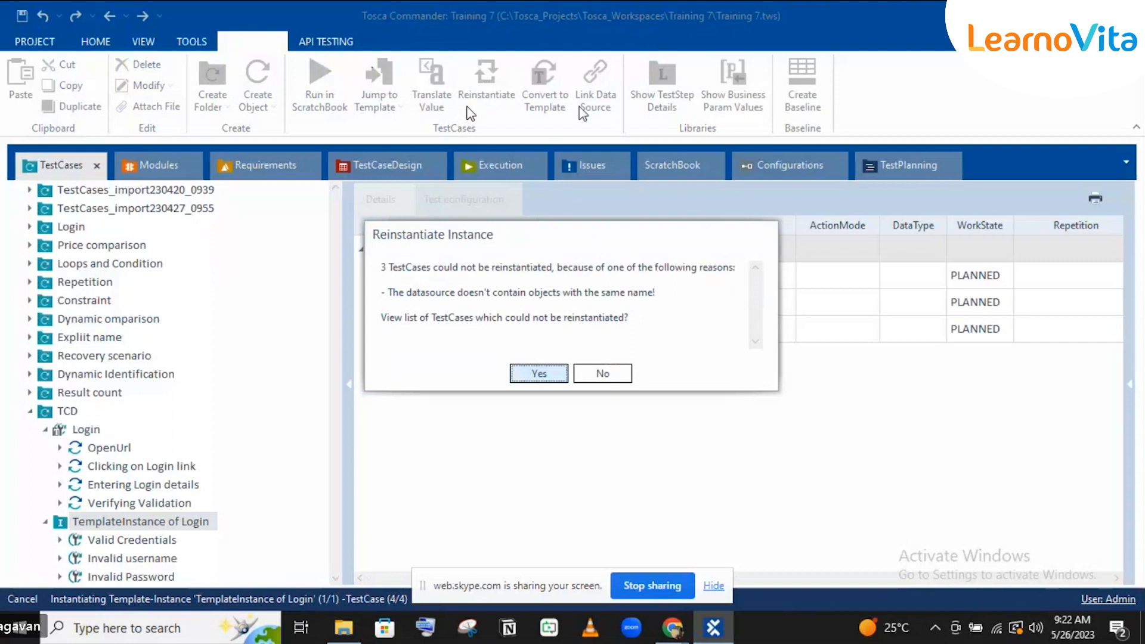
left_click(608, 375)
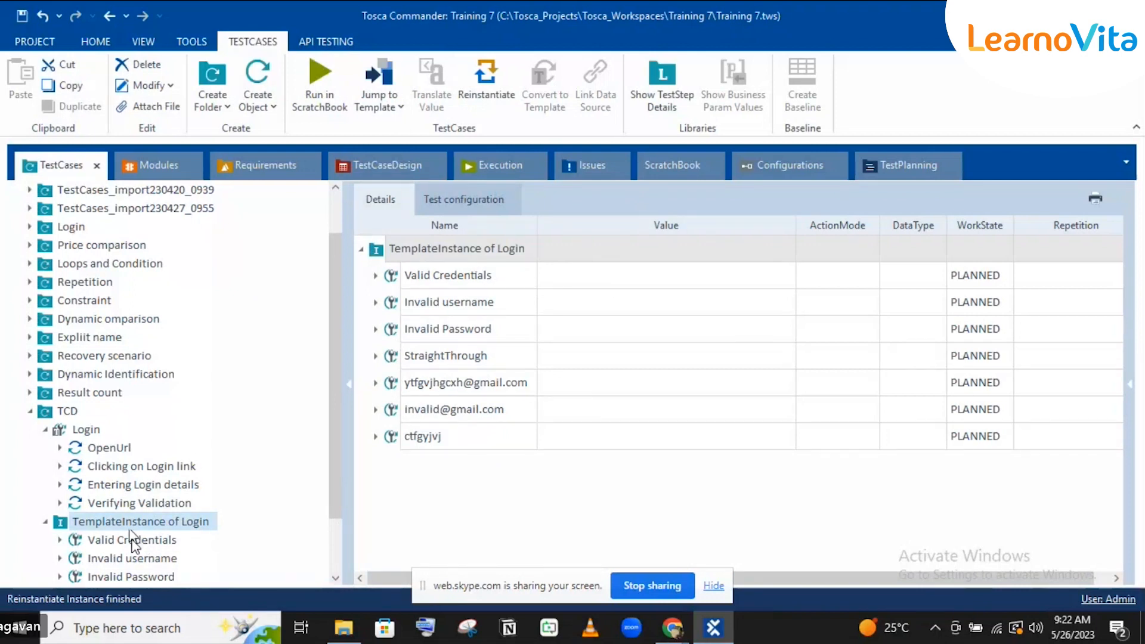
left_click(146, 523)
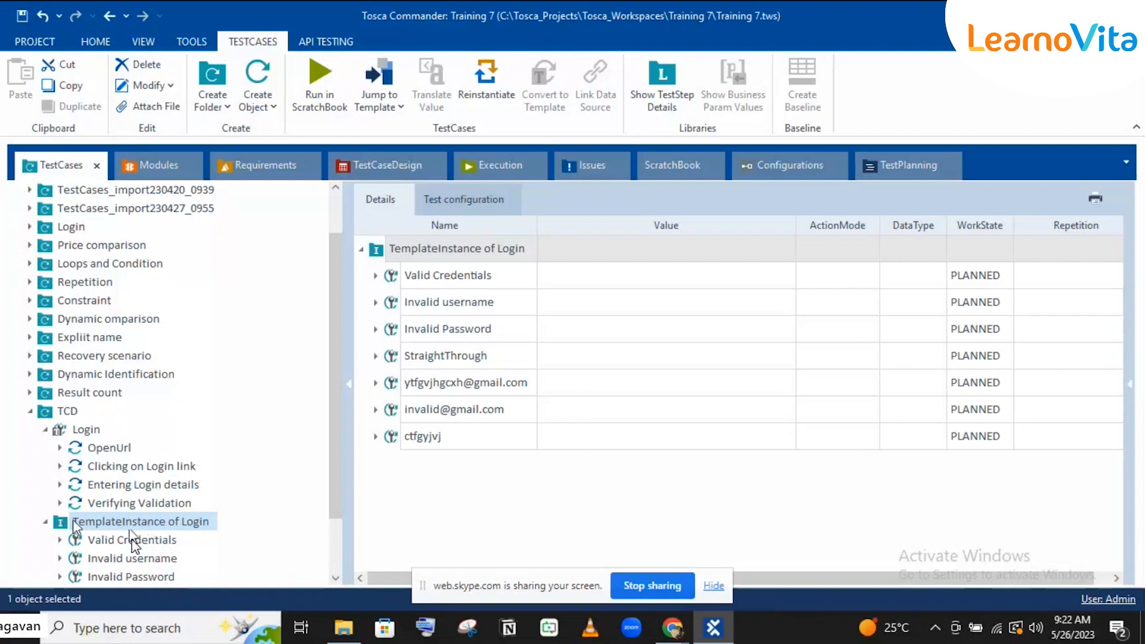
left_click(143, 542)
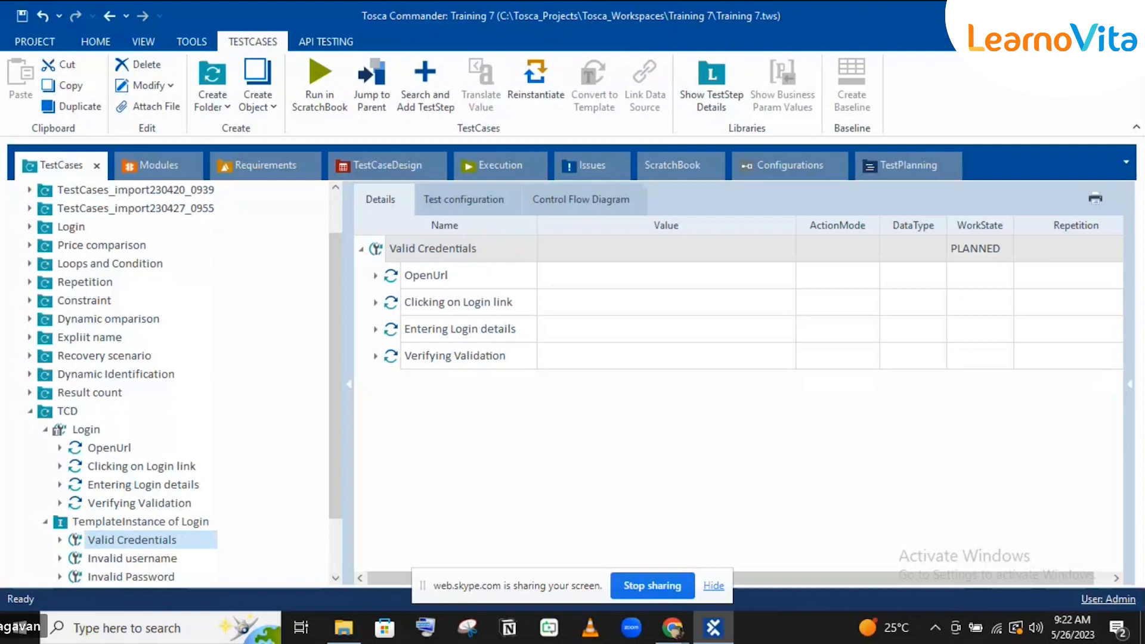
left_click(153, 577, "shift")
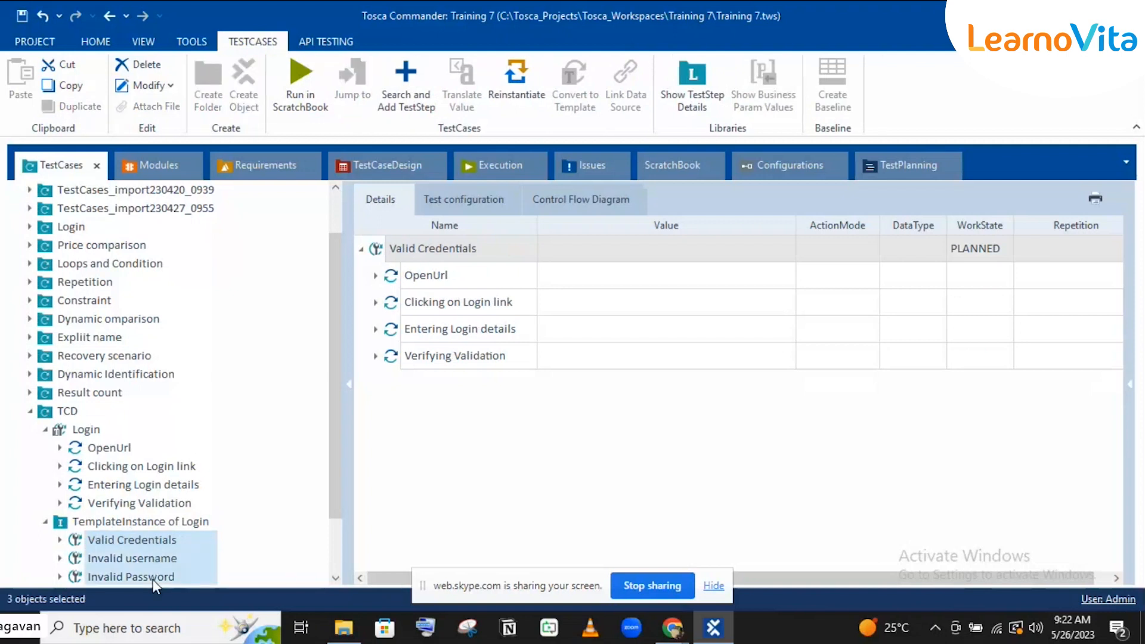
Step: Delete the three old test cases and view the StraightThrough test case's design
key("Delete")
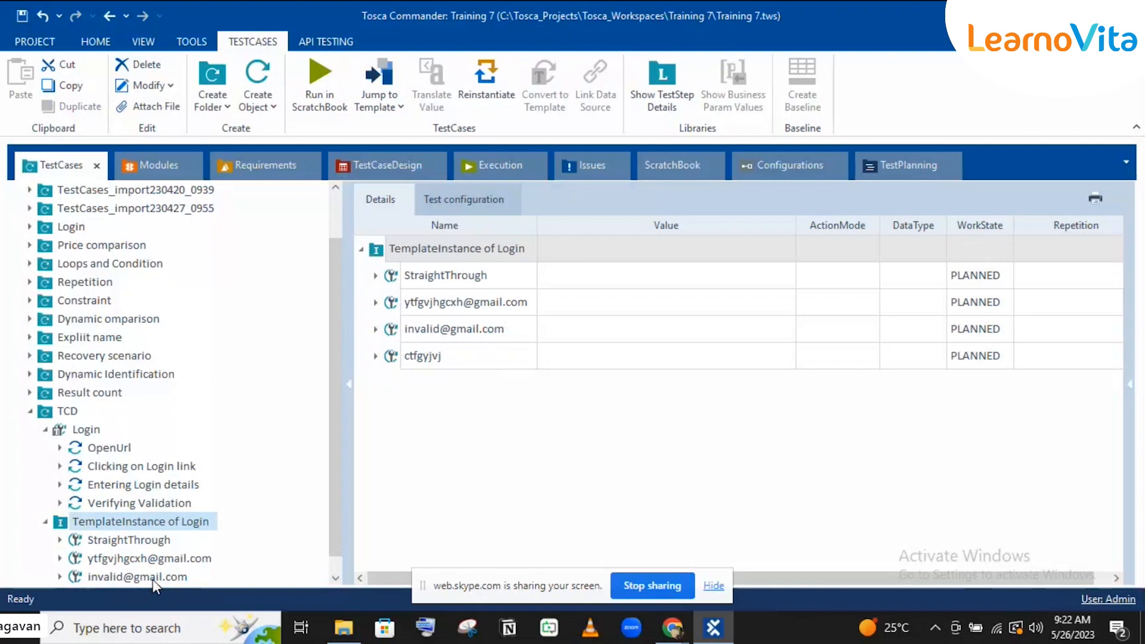
scroll(334, 527, "down", 1)
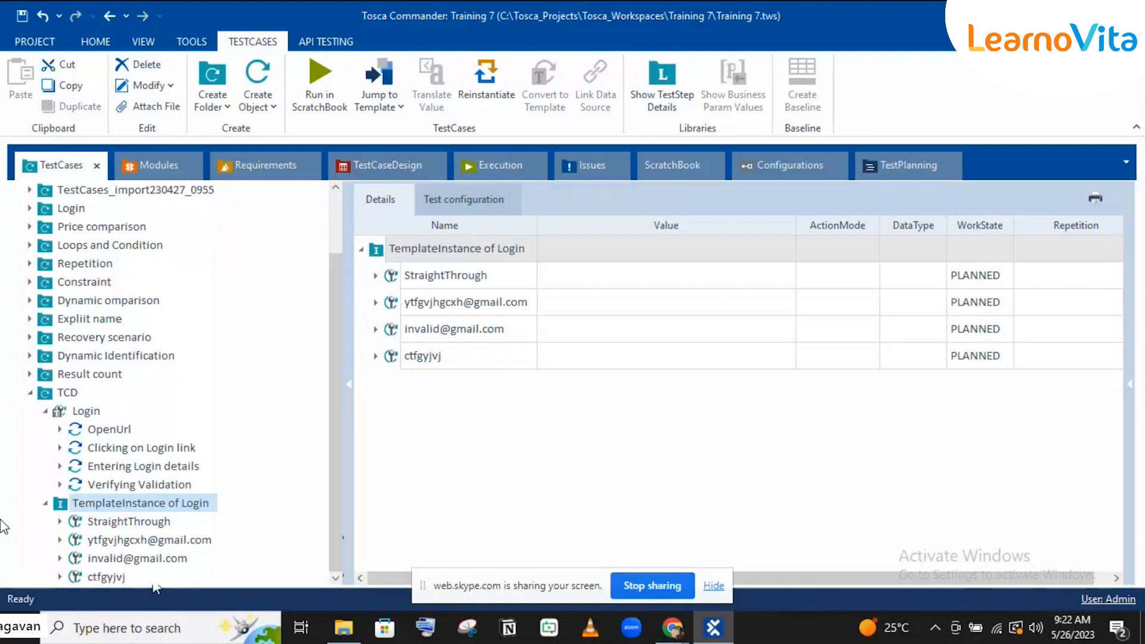
left_click(101, 524)
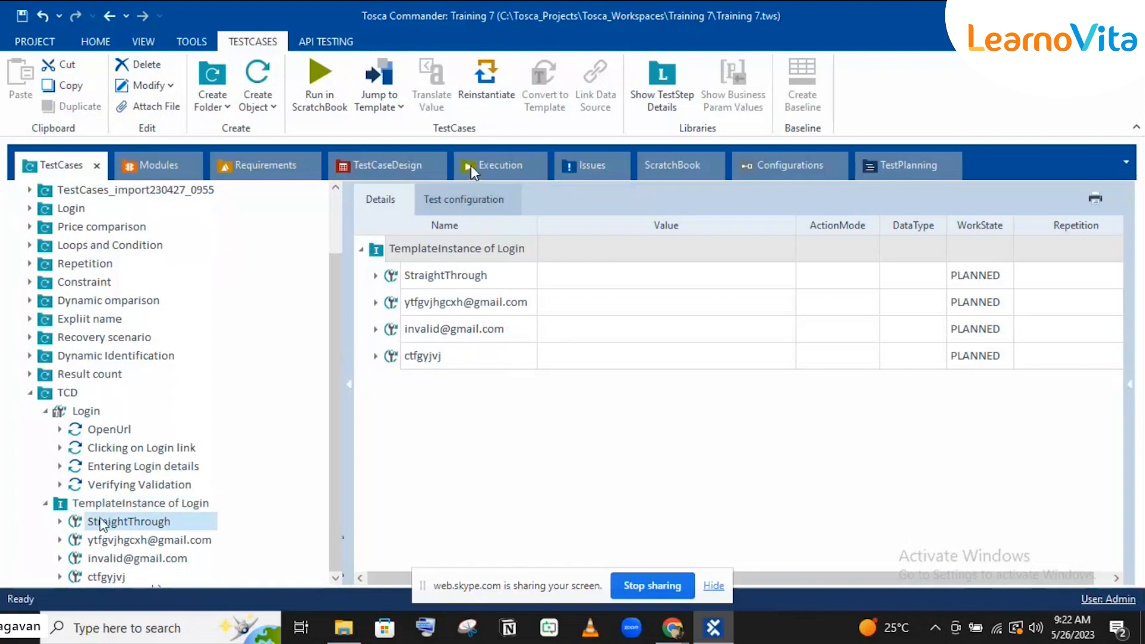
left_click(398, 167)
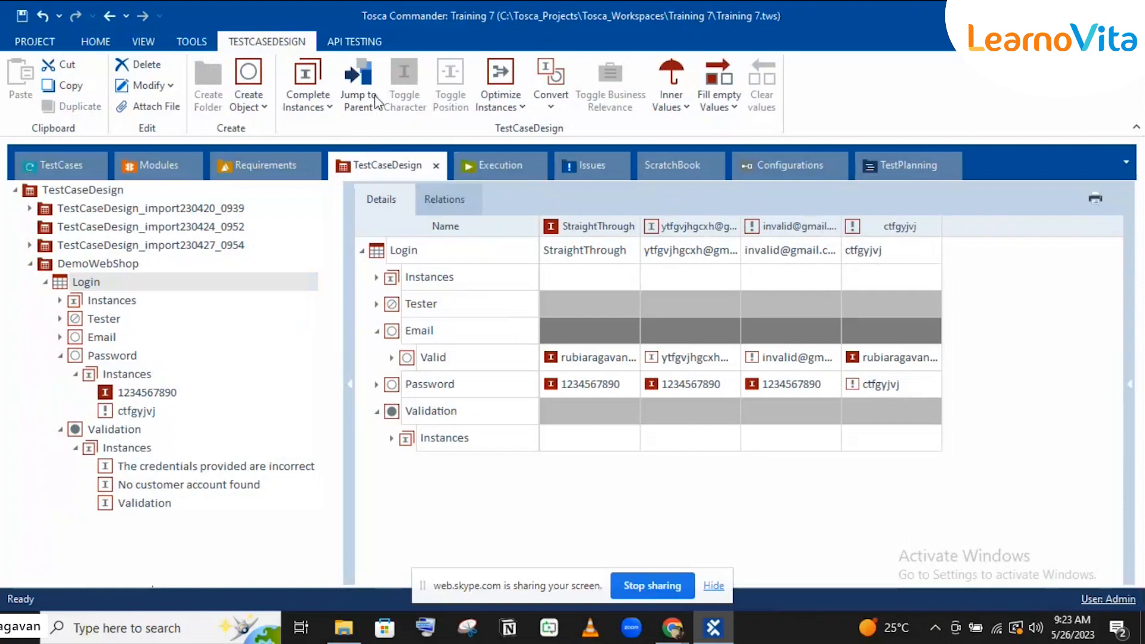
Step: Review the second generated test case and all the template instance's test cases in TestCaseDesign
left_click(67, 172)
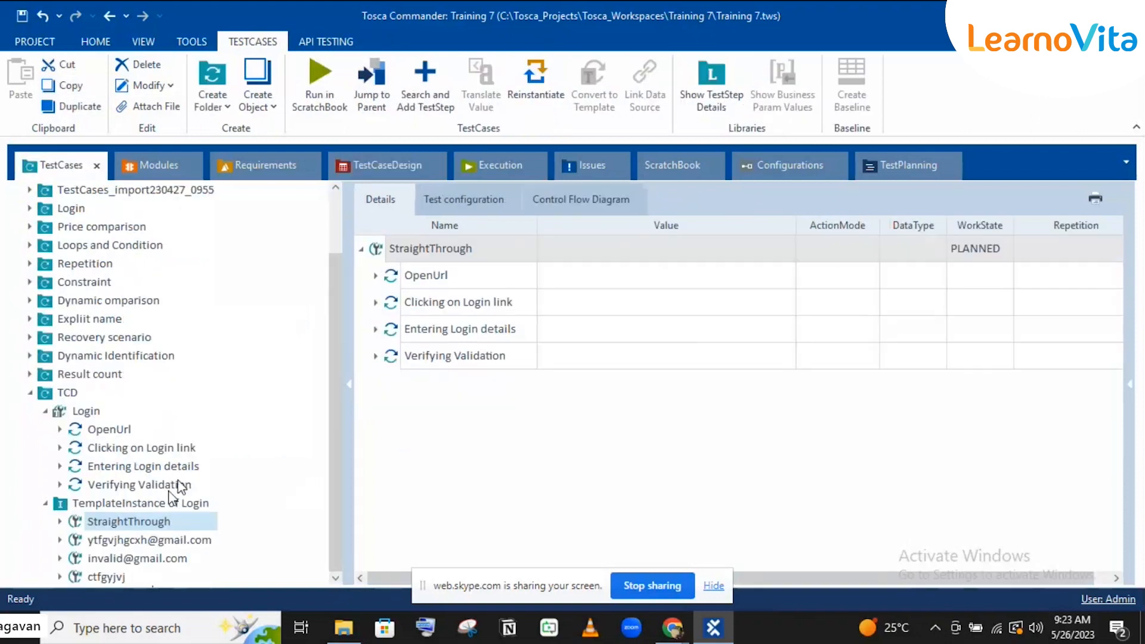
left_click(111, 540)
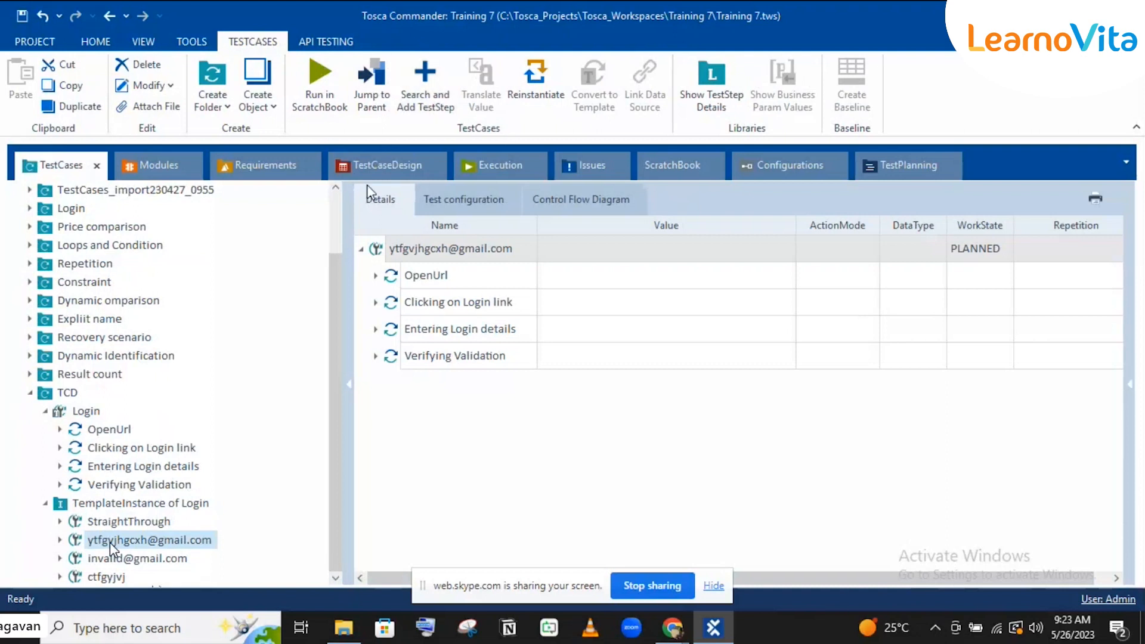
left_click(375, 167)
left_click(167, 510)
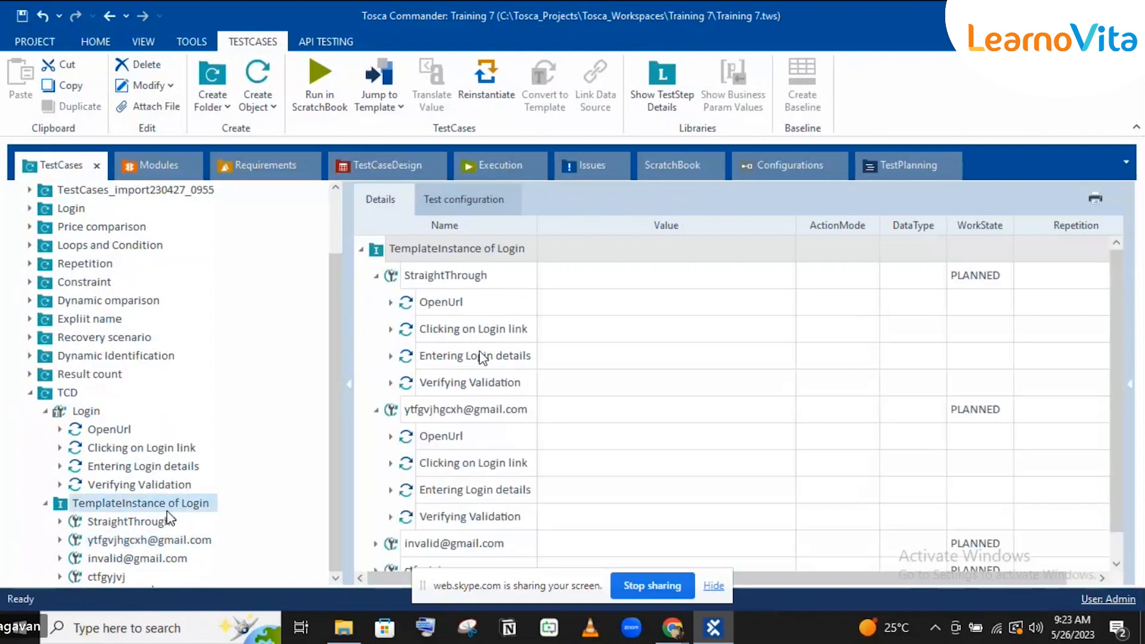
scroll(483, 358, "down", 1)
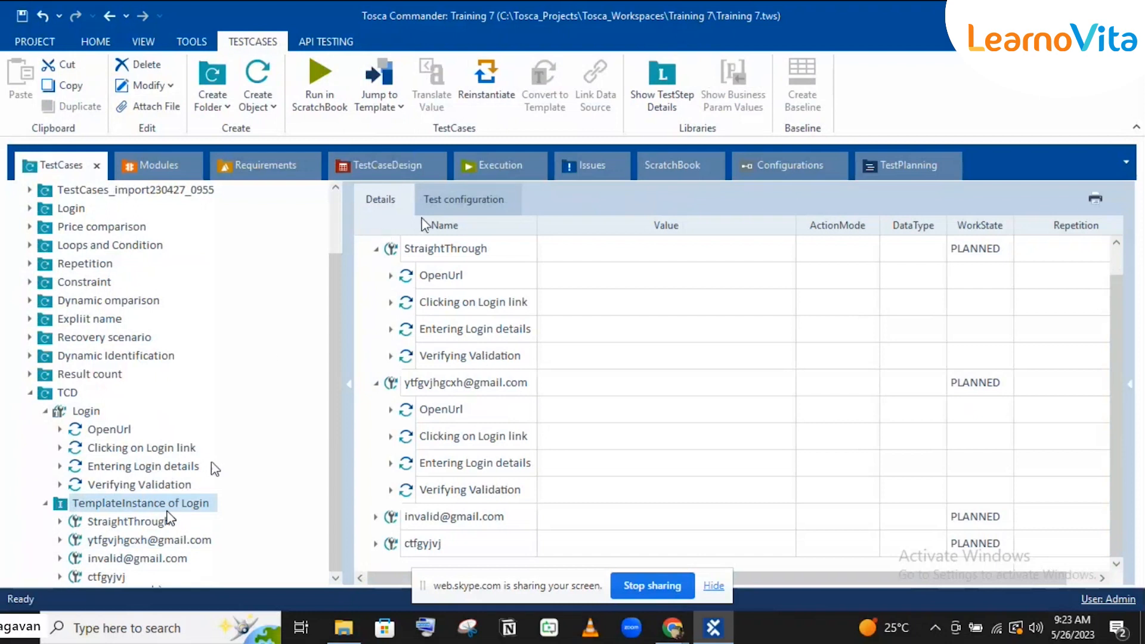
left_click(369, 156)
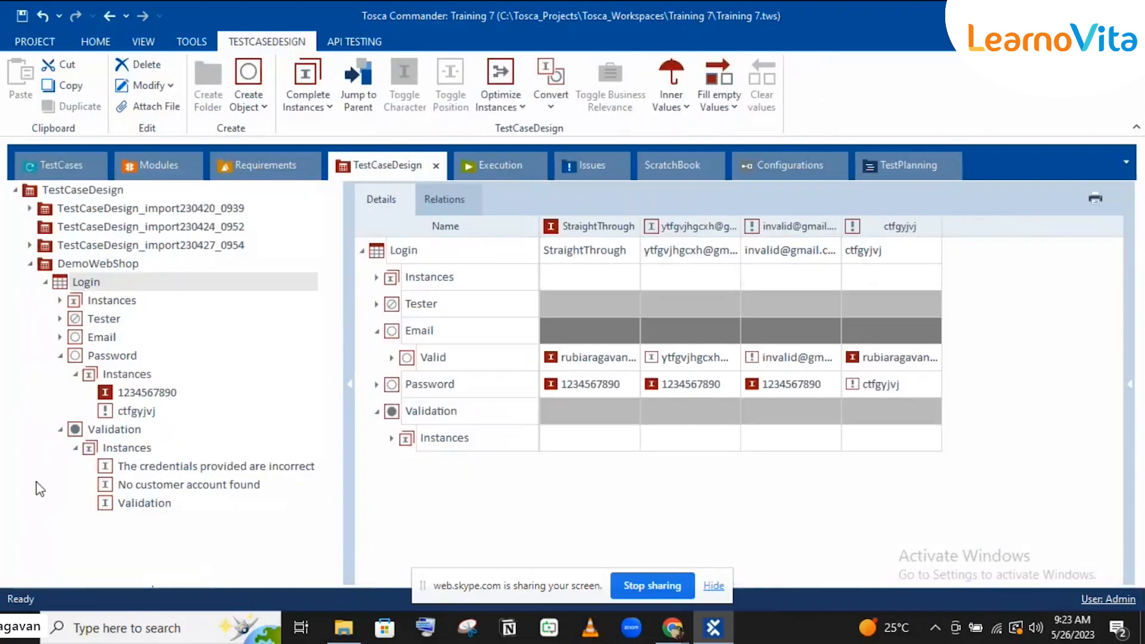
Step: Show the Login template's four-instance overview and collapse the Password attribute's instances
left_click(111, 300)
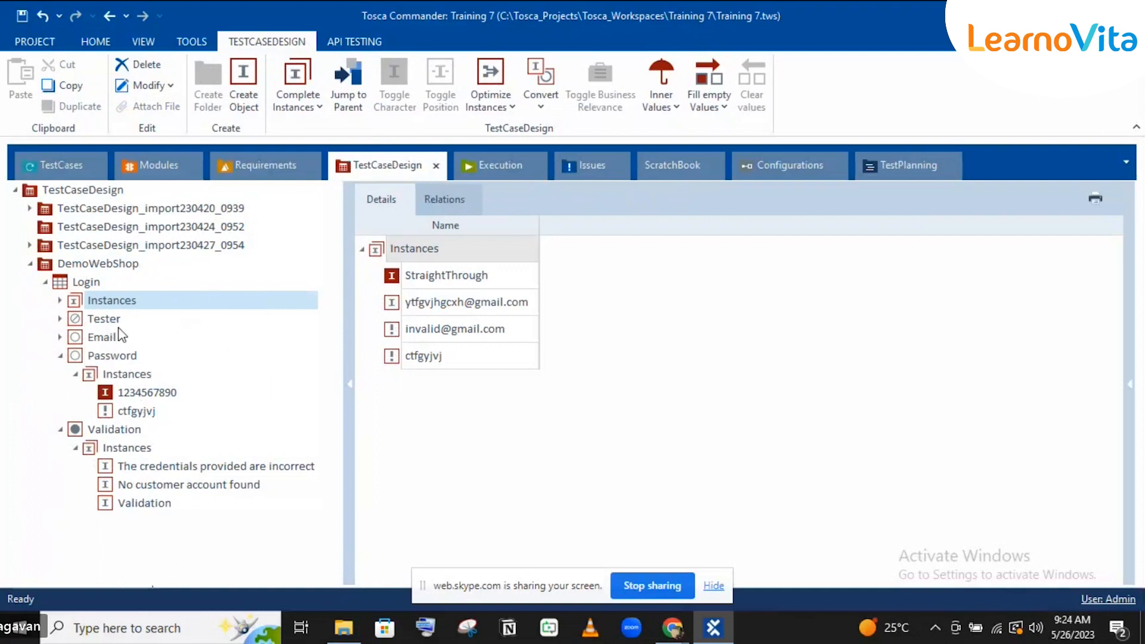
left_click(76, 283)
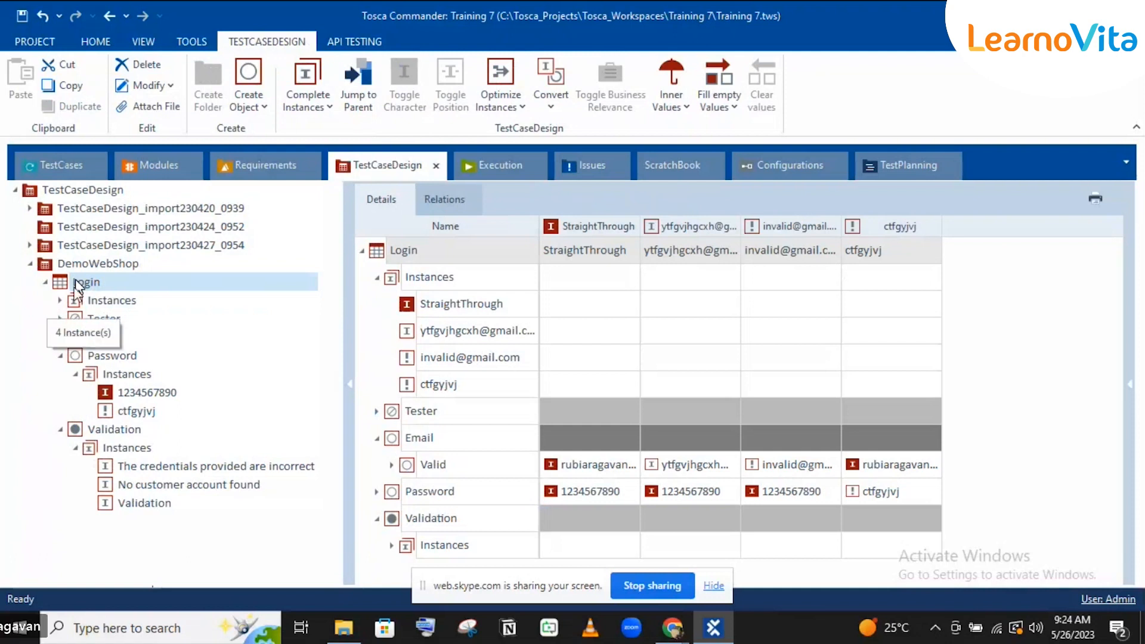
left_click(60, 357)
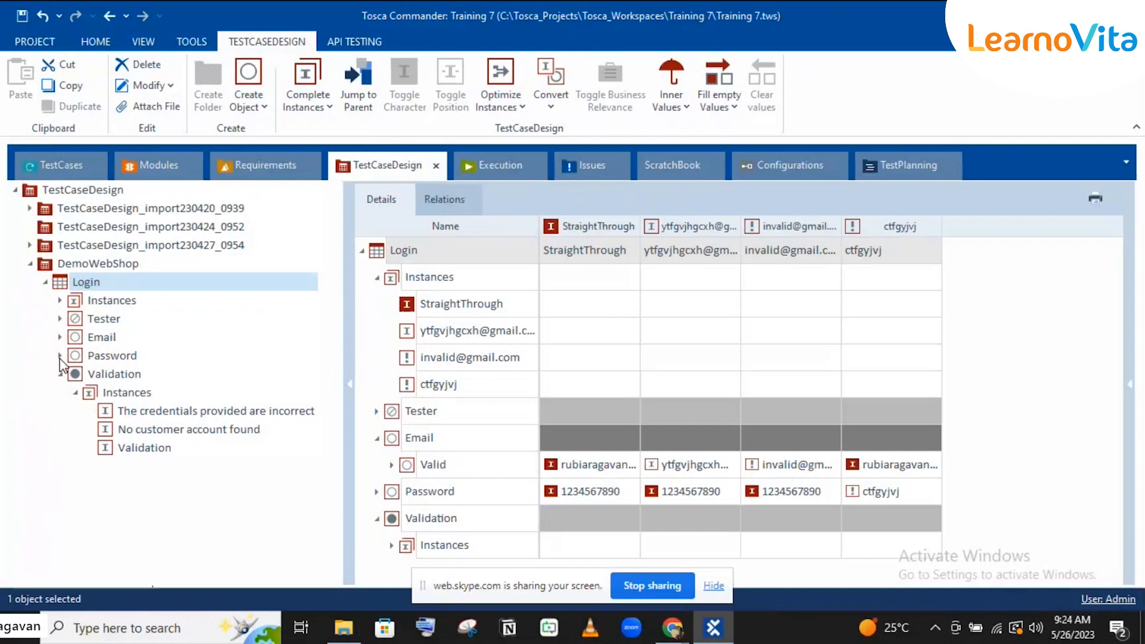
left_click(110, 287)
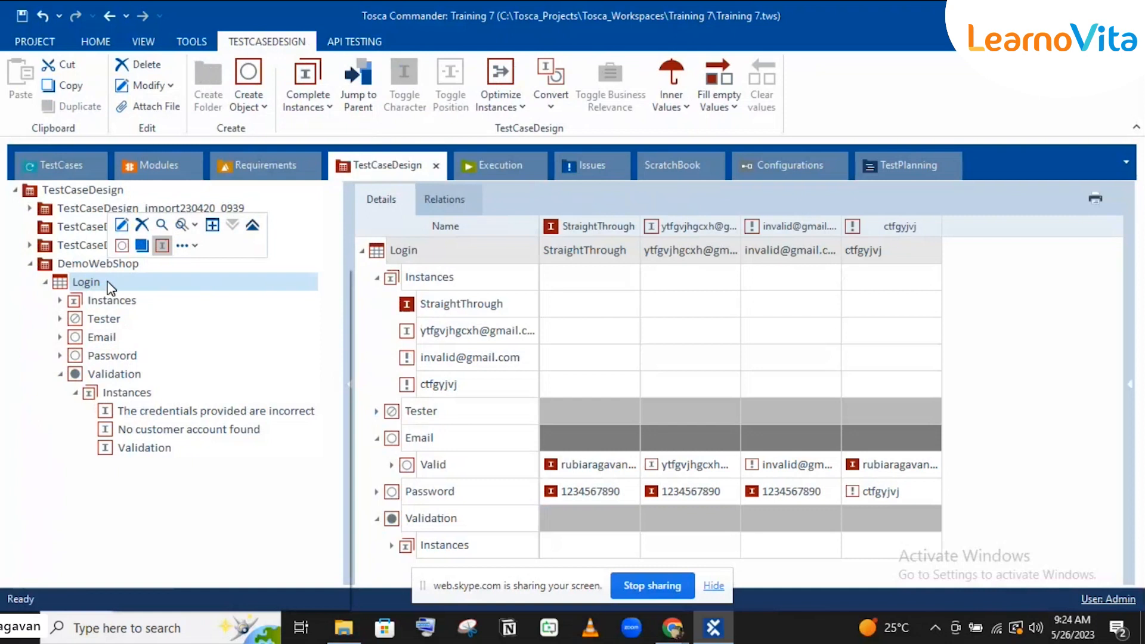
right_click(110, 287)
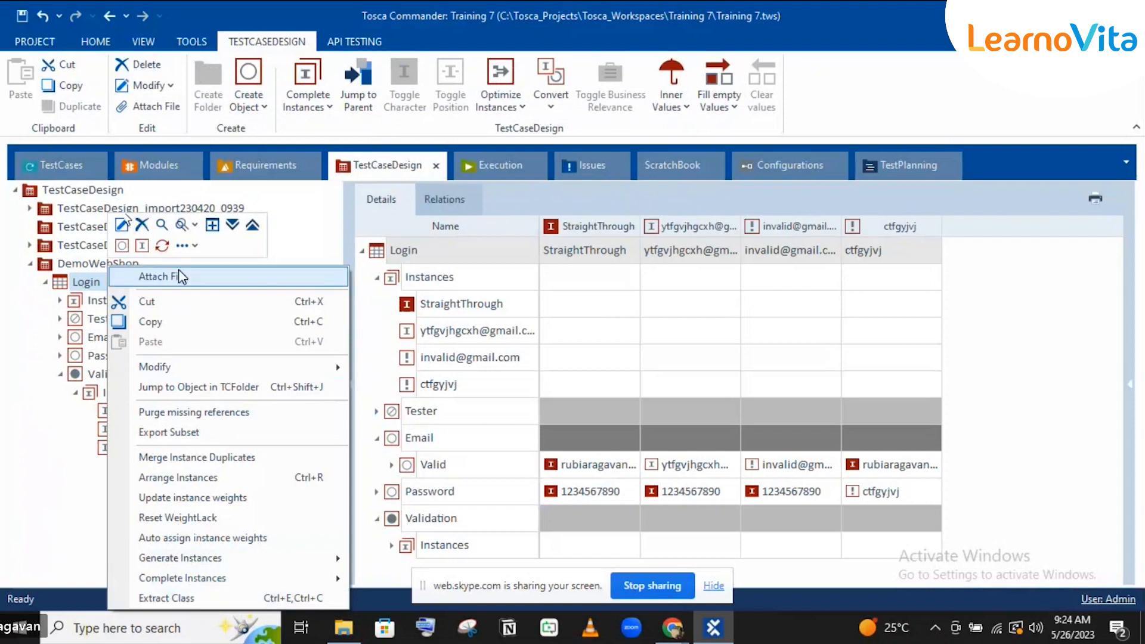
left_click(74, 267)
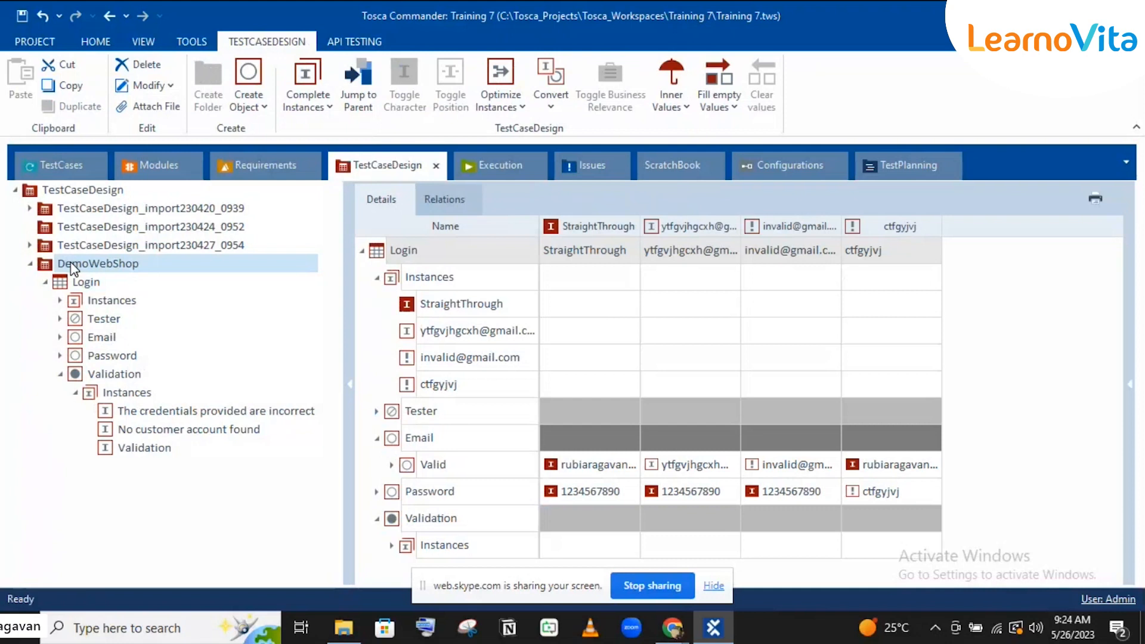
Step: Create a new class under DemoWebShop, keeping the default name Class
right_click(74, 268)
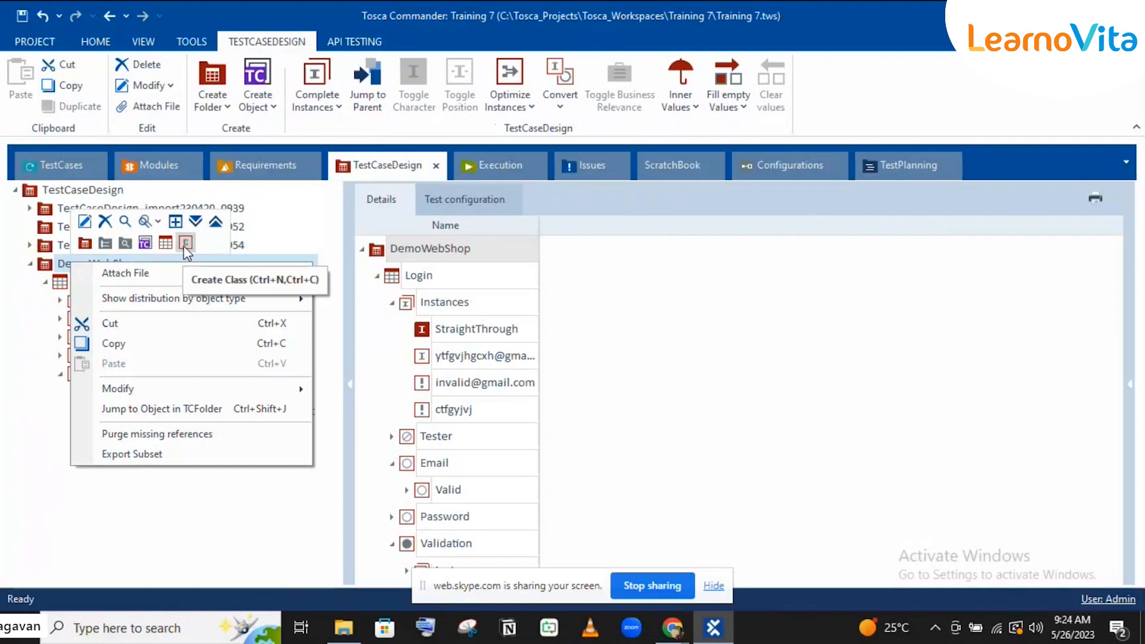
left_click(185, 243)
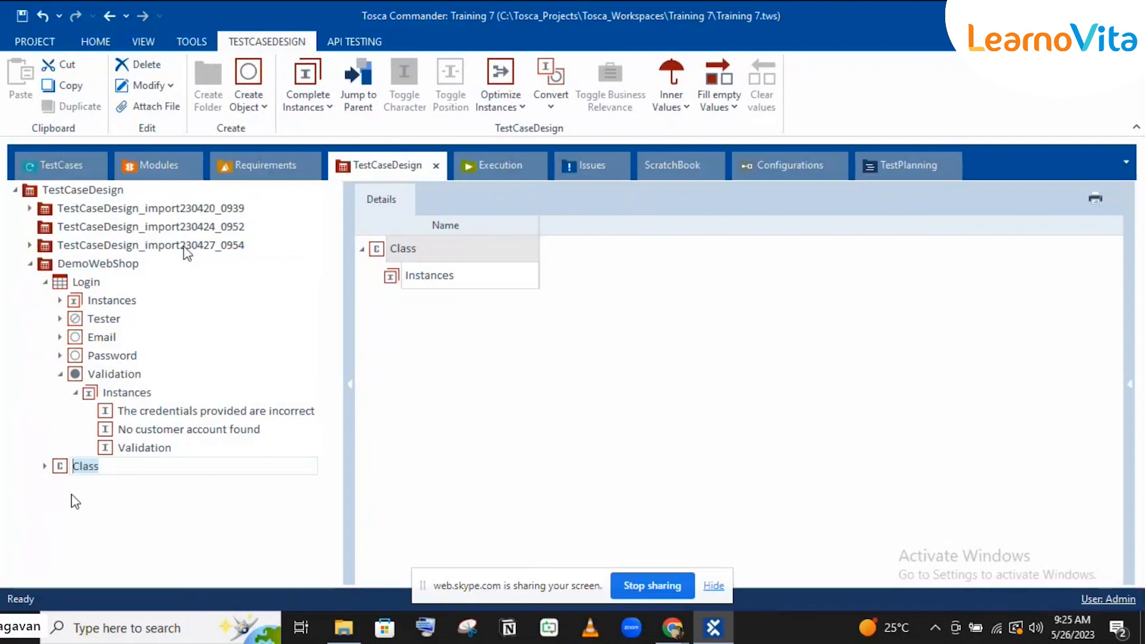
left_click(59, 466)
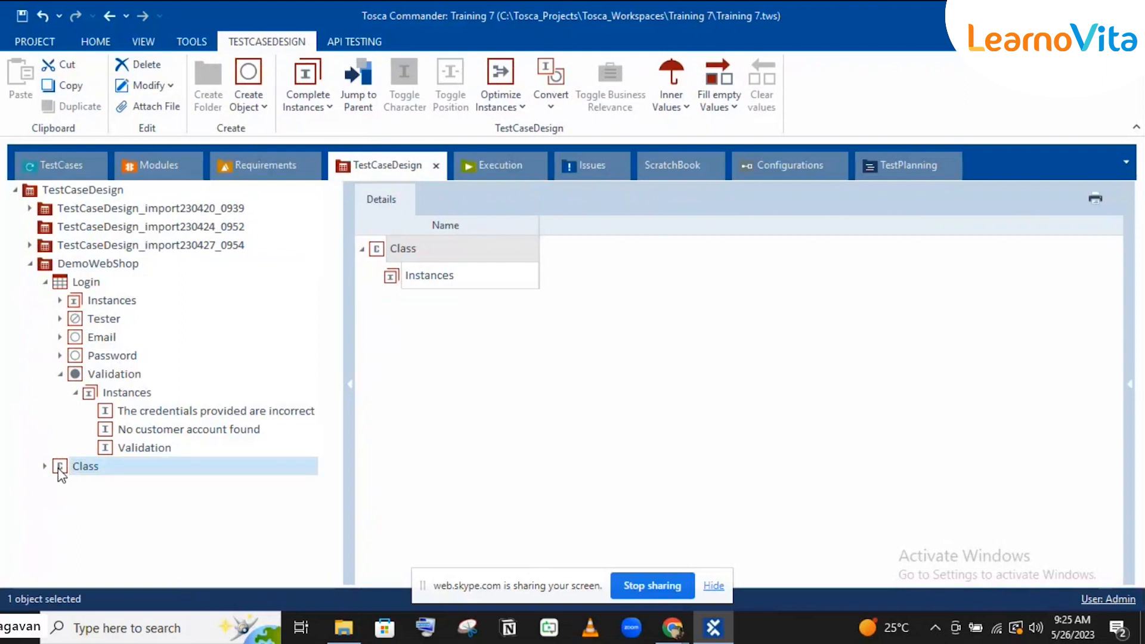
right_click(97, 475)
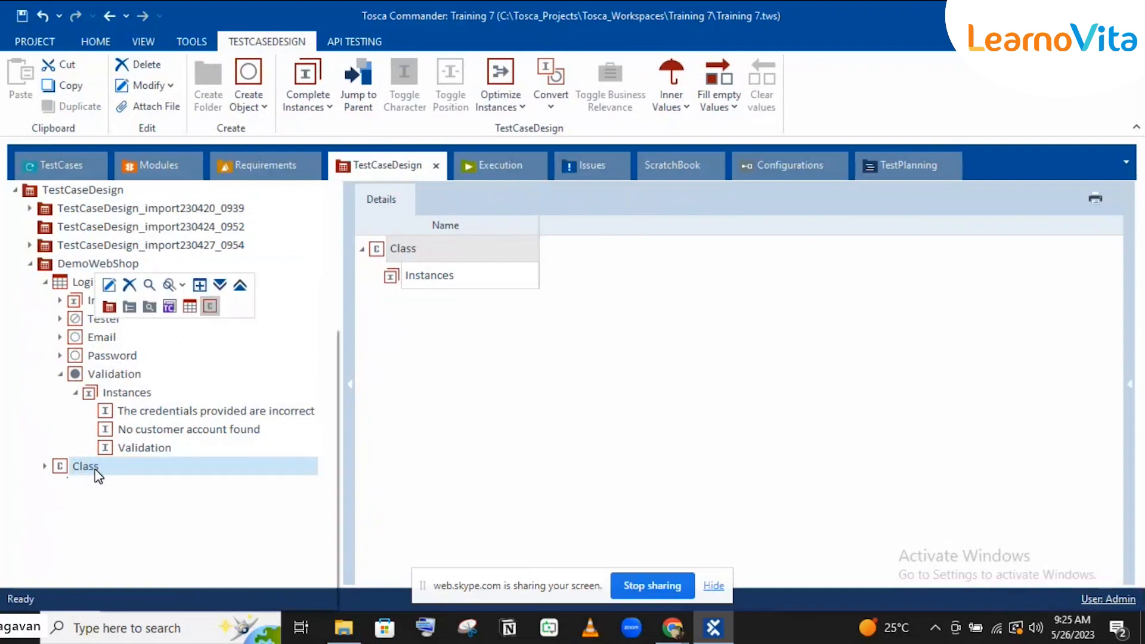
right_click(97, 476)
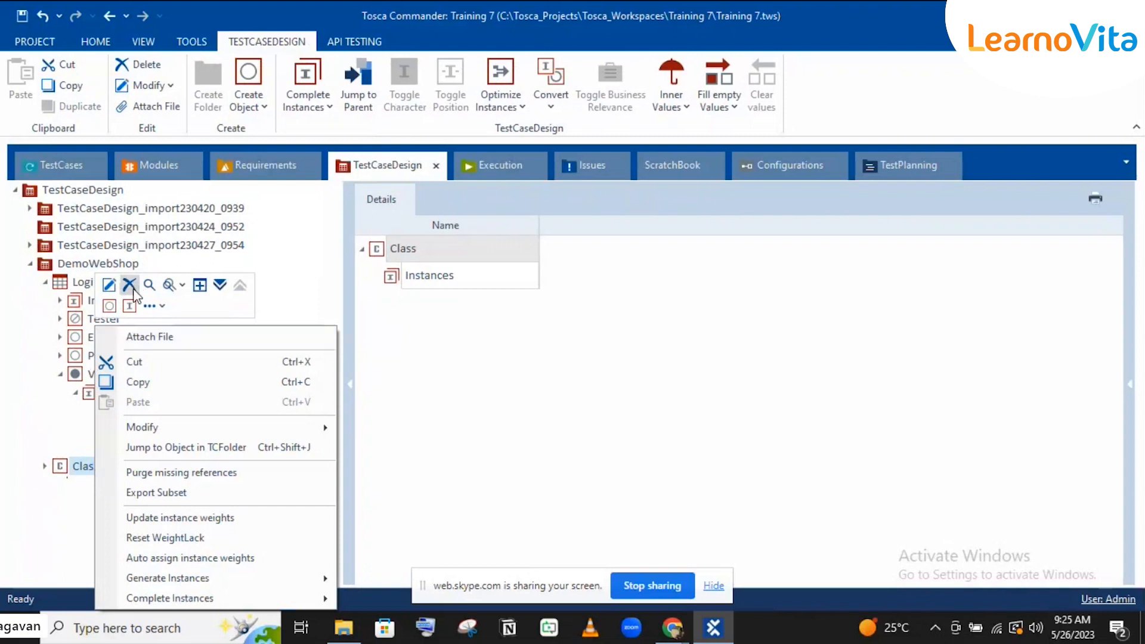
Step: Add attribute Attribute1 to Class and create an instance under it named Instance1
left_click(109, 306)
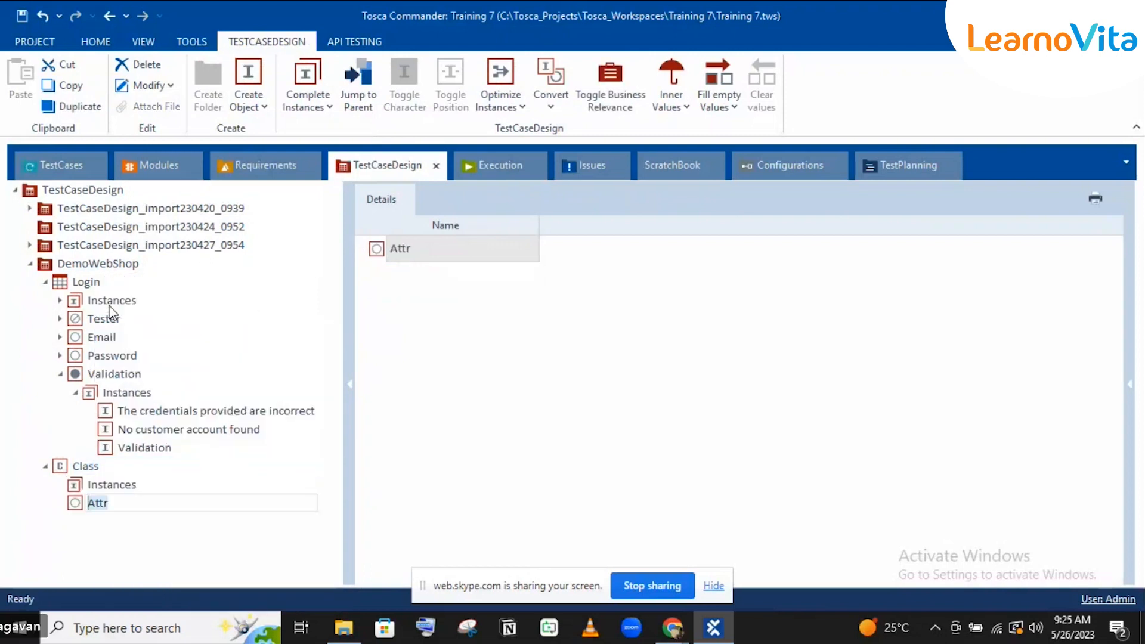
type("Attribut")
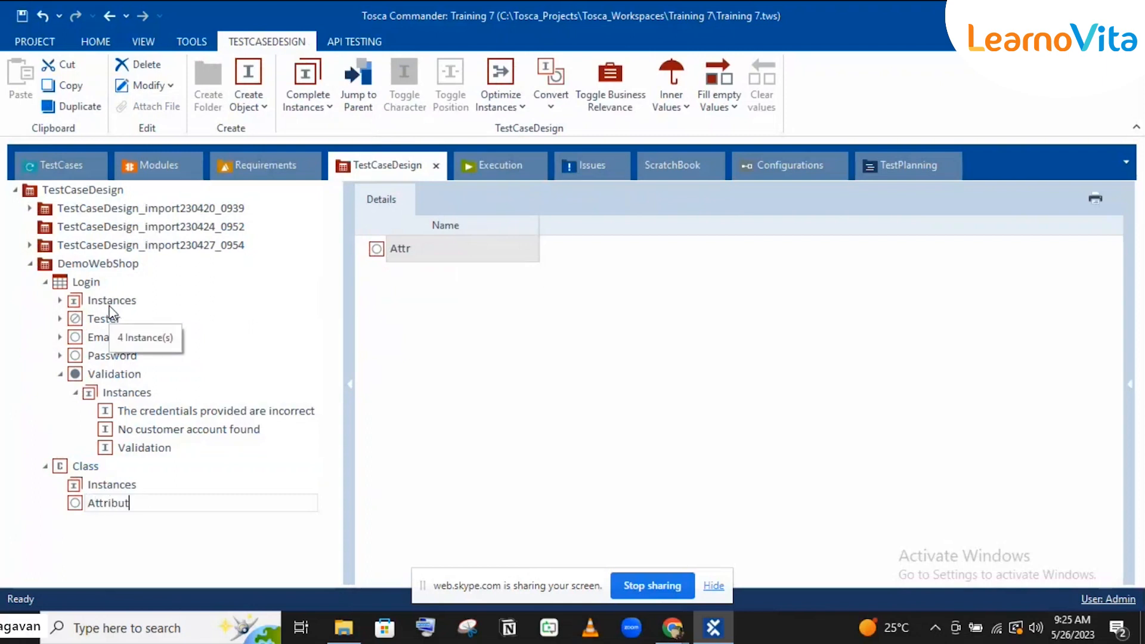
type("e1")
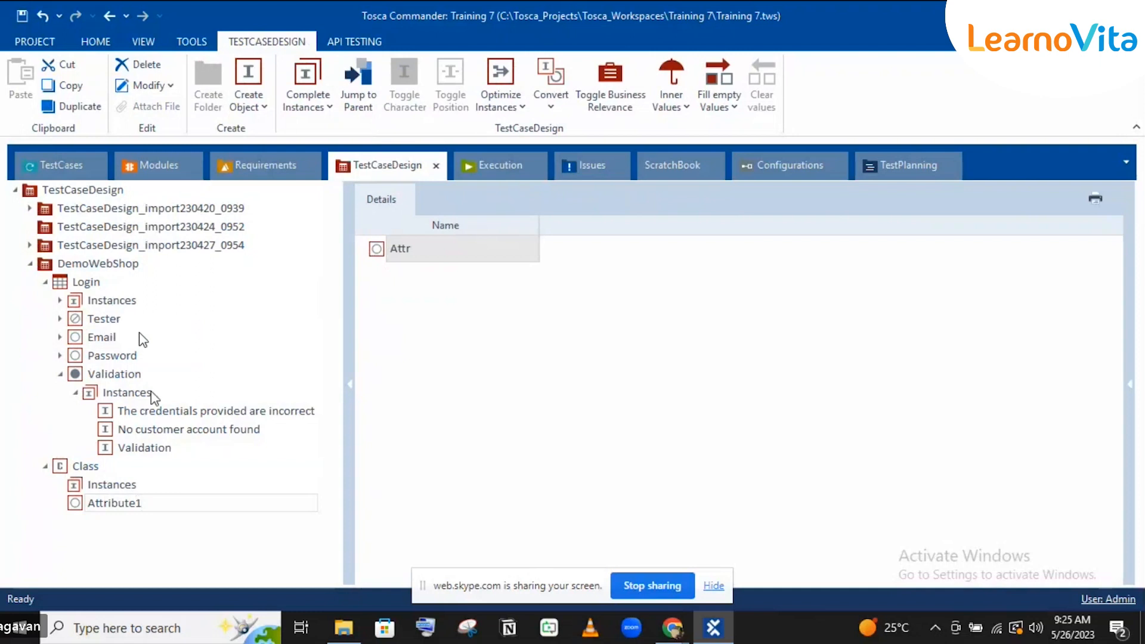
left_click(114, 509)
right_click(133, 512)
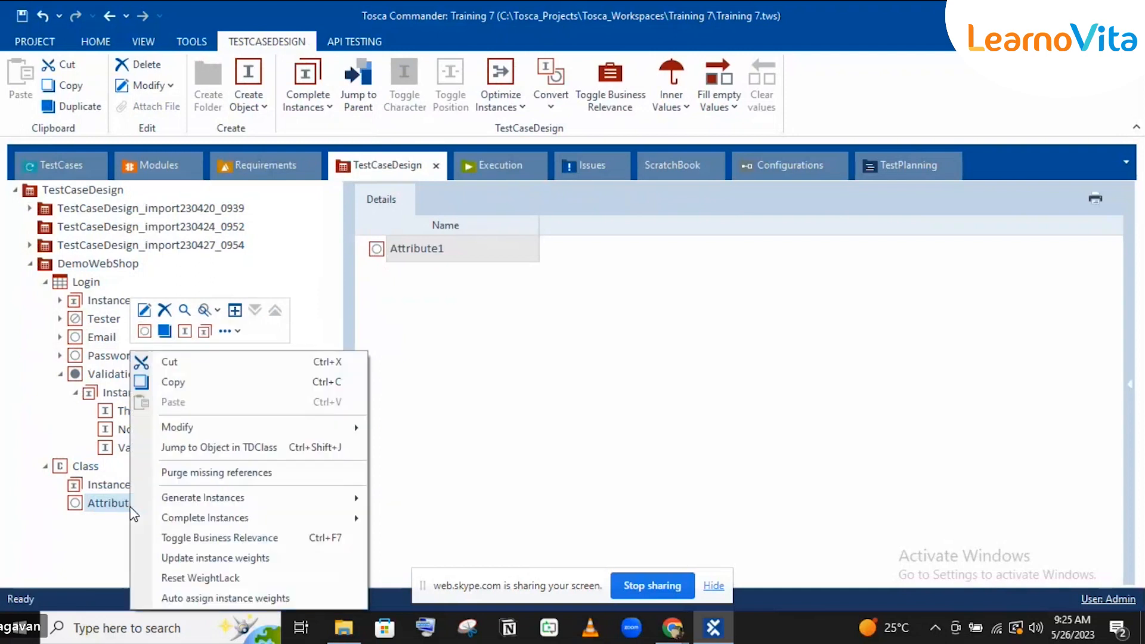
left_click(187, 333)
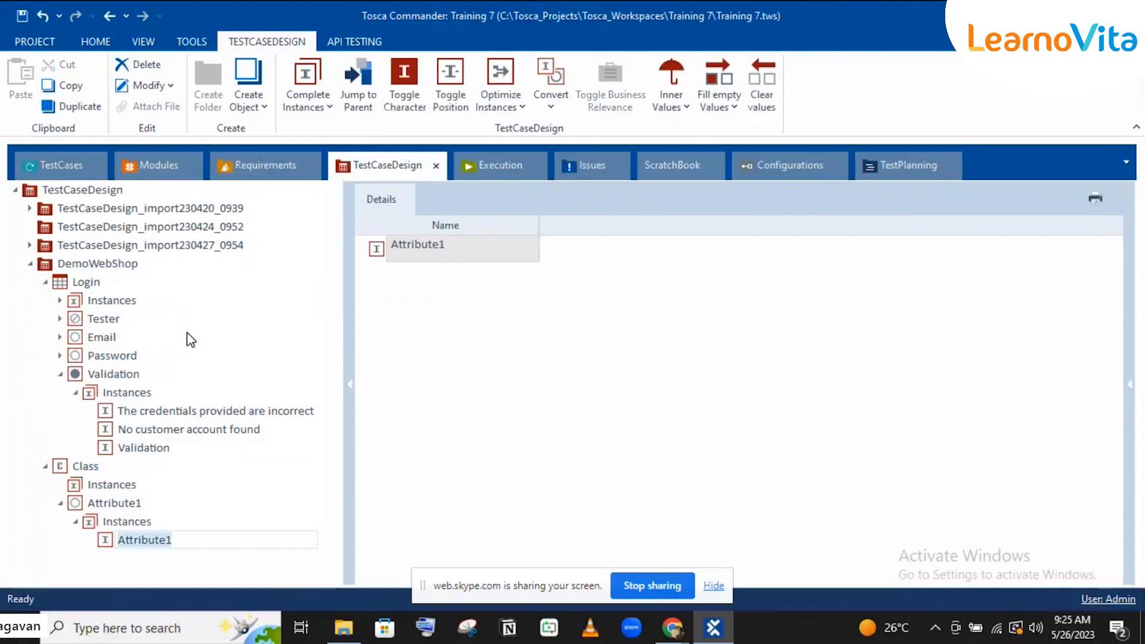
type("Instance1")
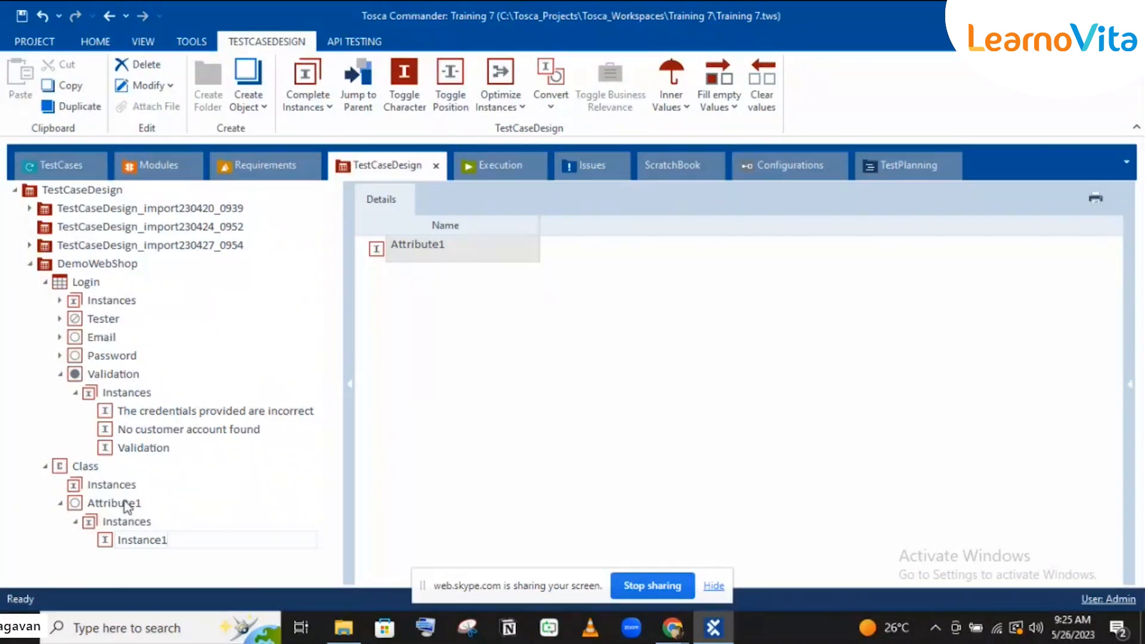
Step: Confirm Instance1 and add a second instance named Instance2 under Attribute1
key("Return")
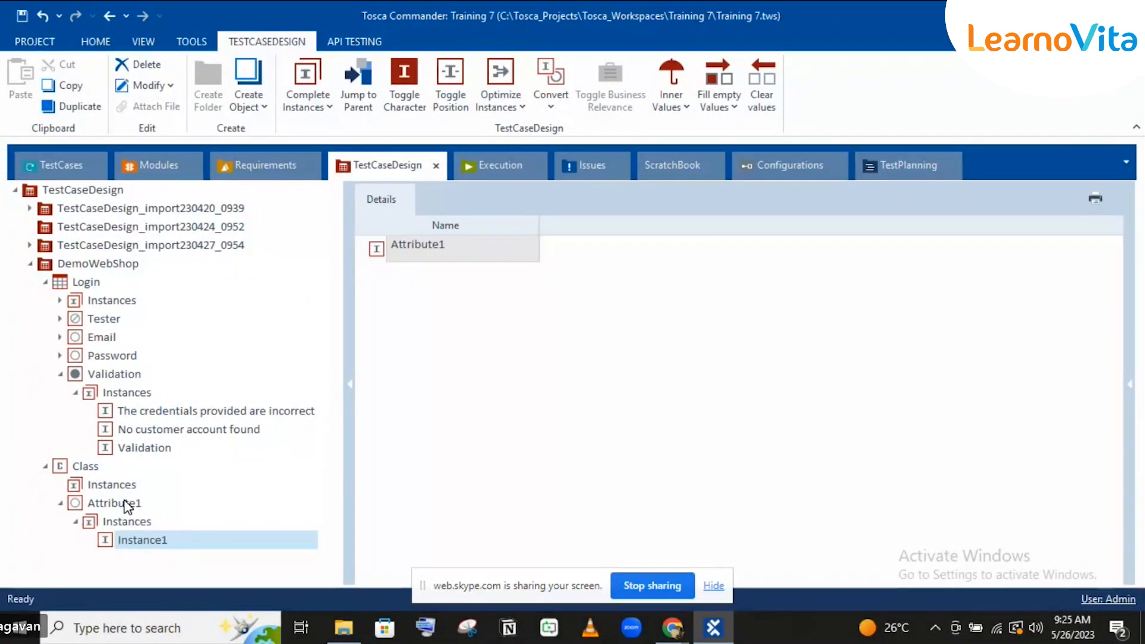
right_click(127, 505)
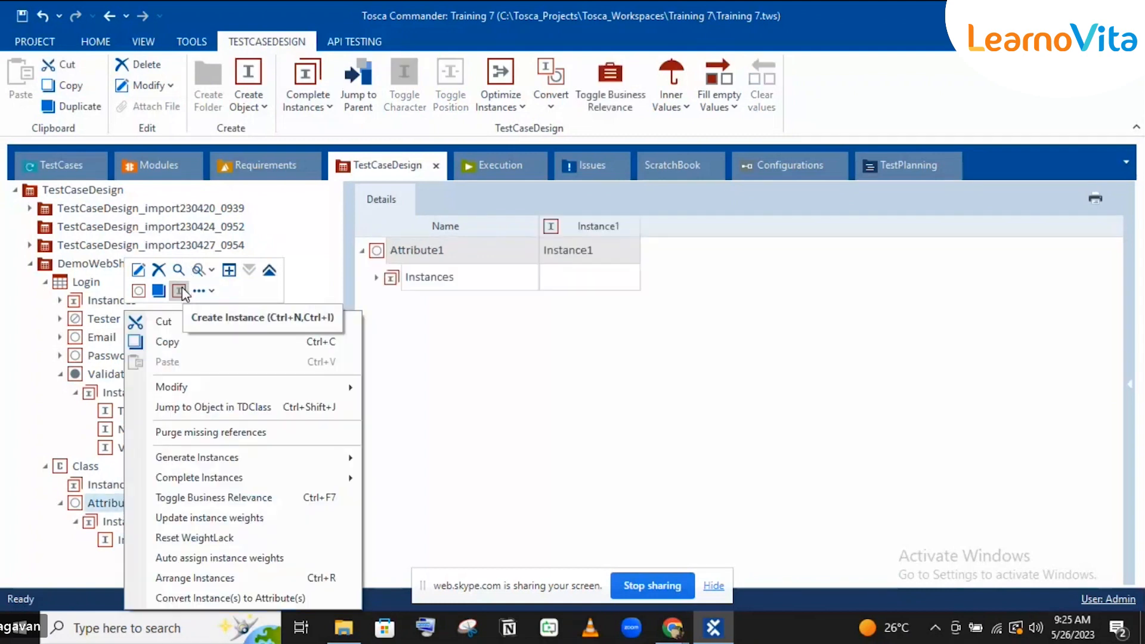
left_click(180, 290)
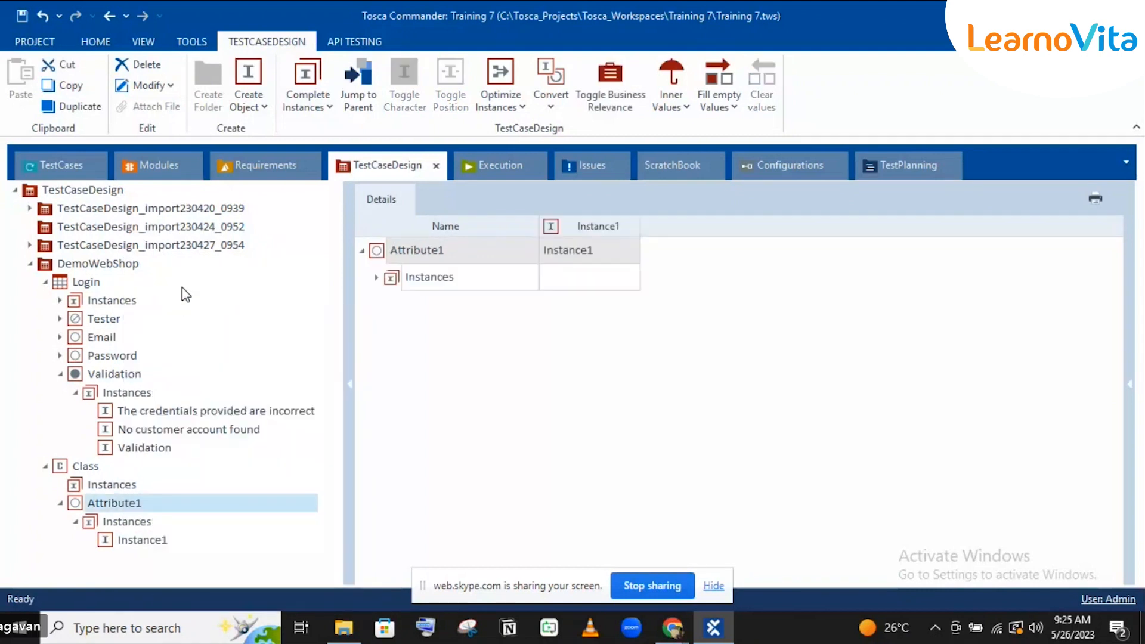
type("Ins")
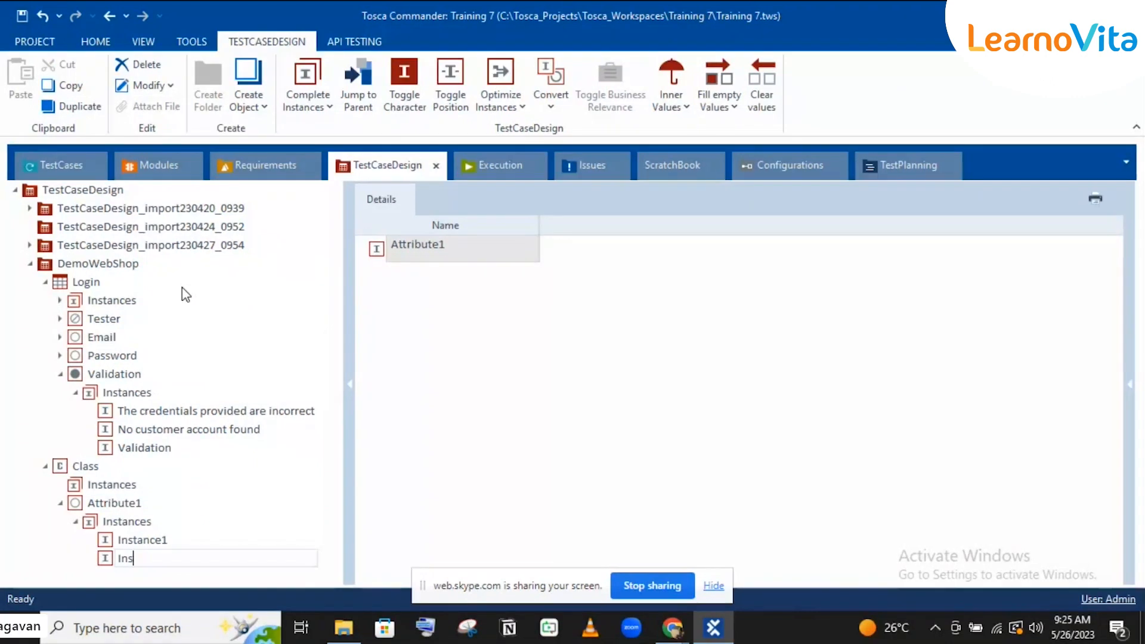
type("tance2")
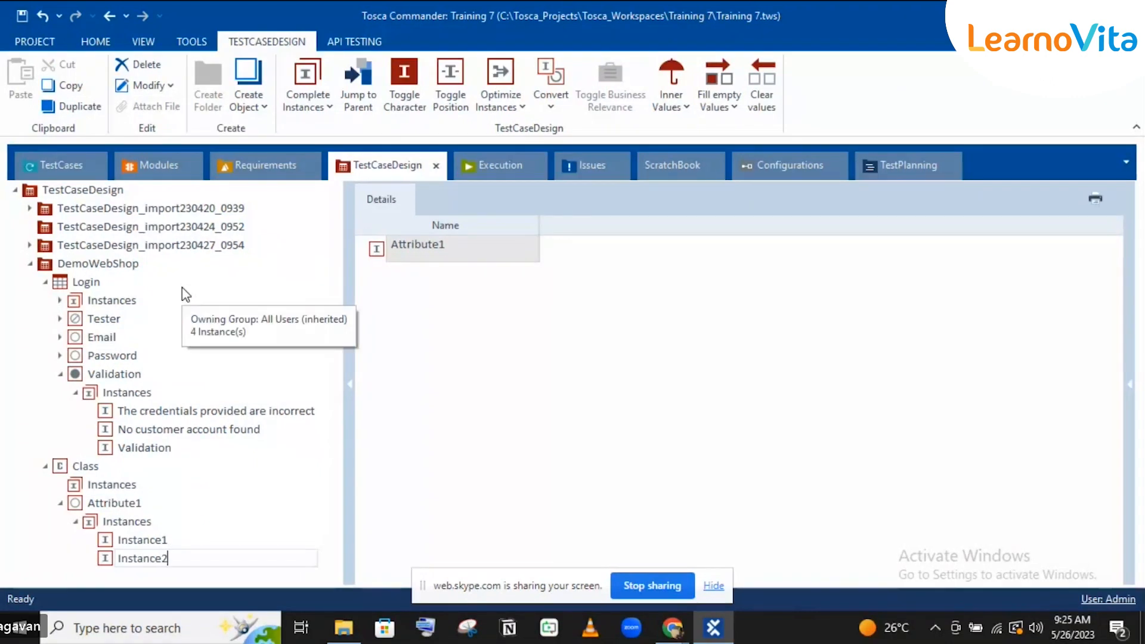
key("Return")
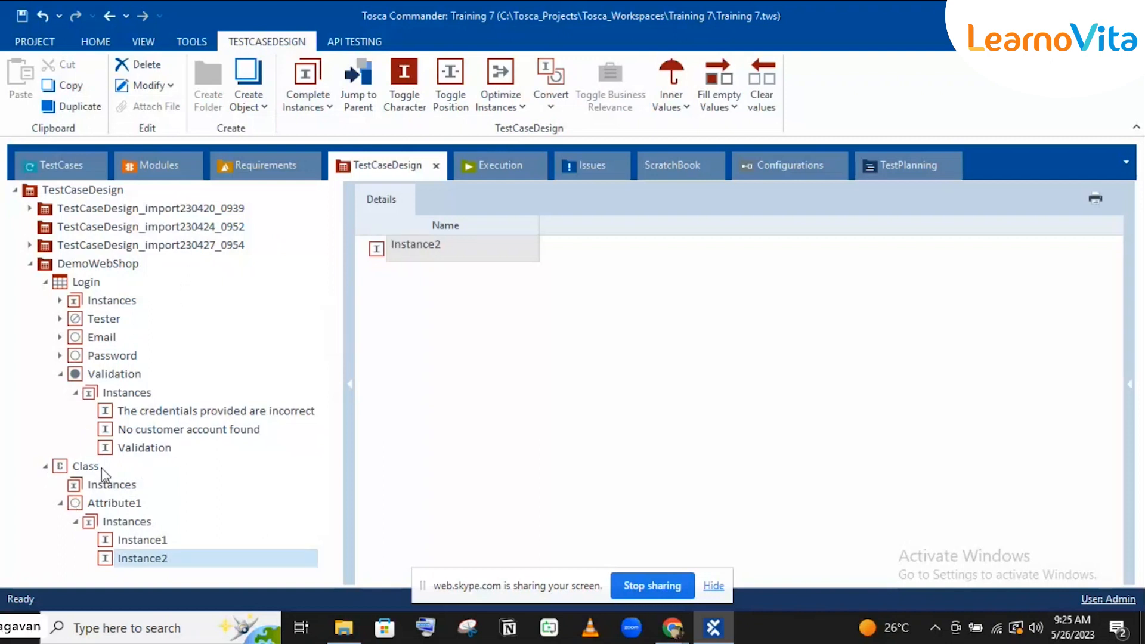
left_click(98, 269)
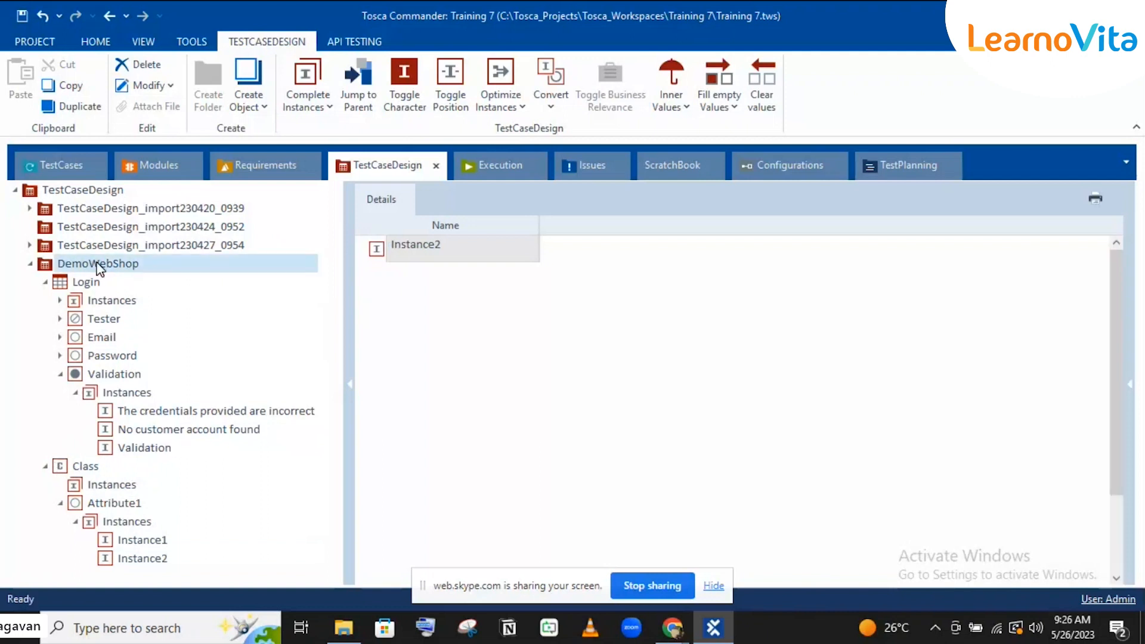
right_click(98, 266)
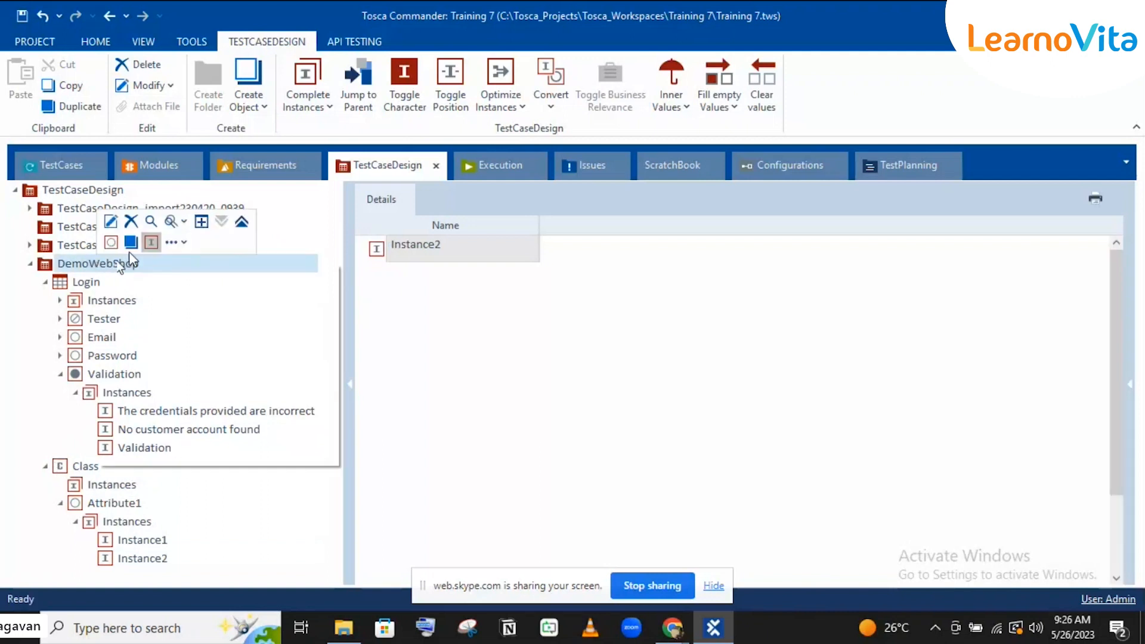
Step: Create a TestSheet named TestSheet in DemoWebShop and reference Class inside it
left_click(191, 243)
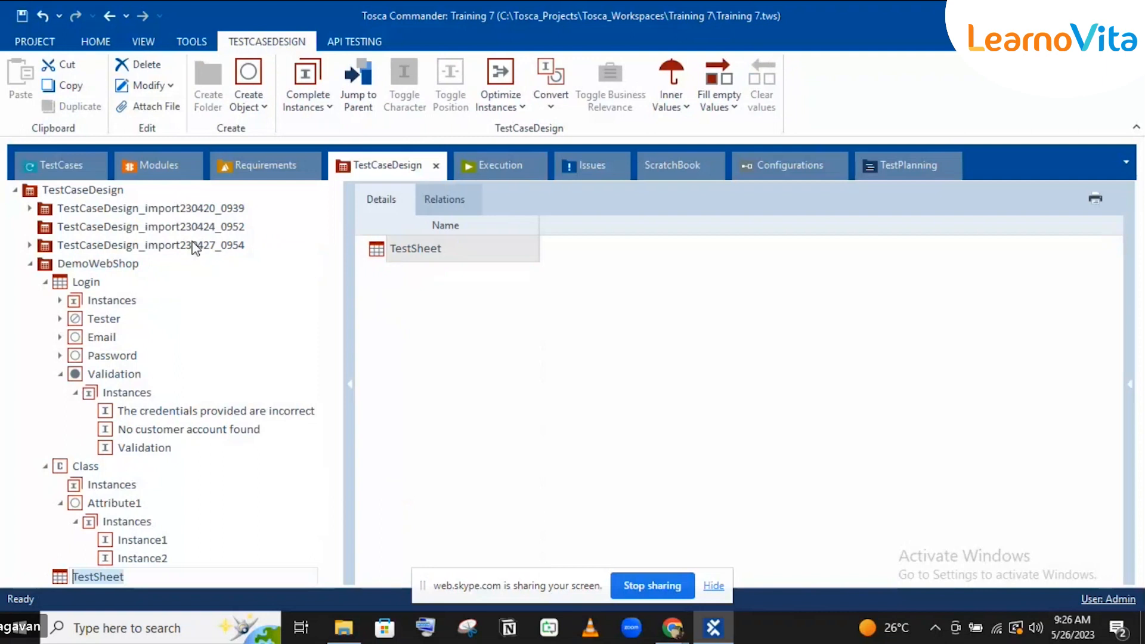
key("Return")
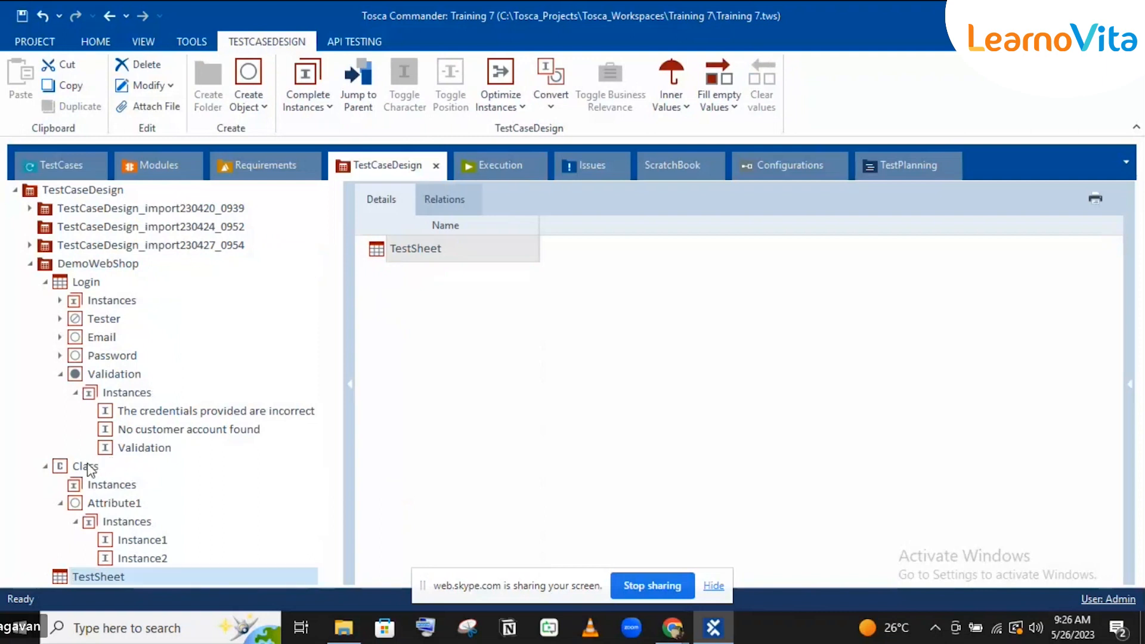
left_click(62, 469)
left_click_drag(101, 582, 97, 576)
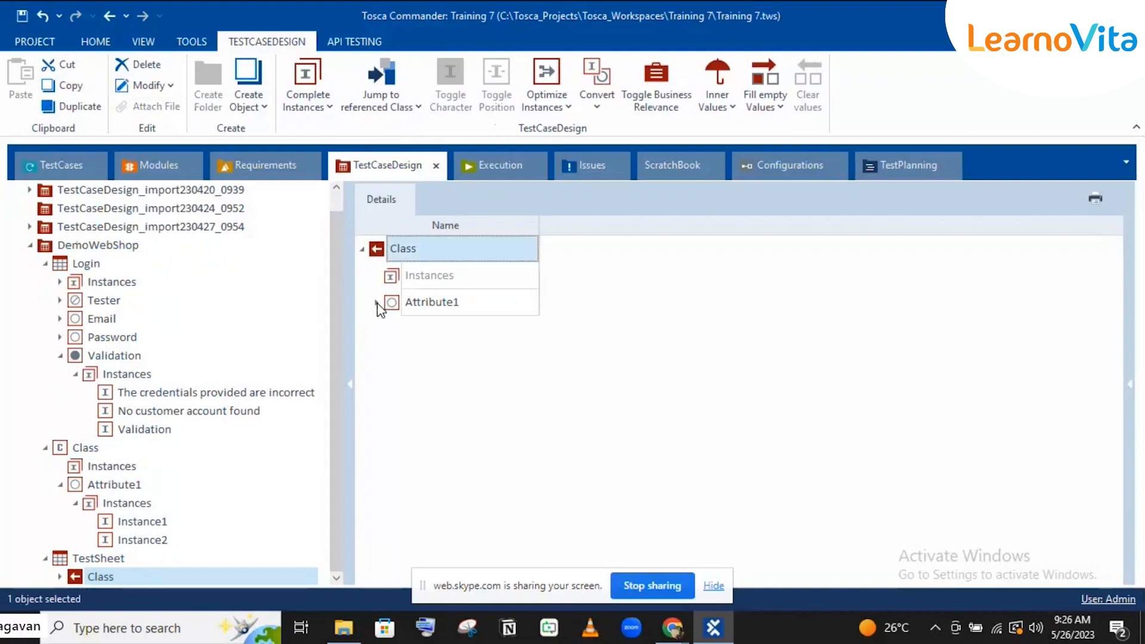
Step: Expand Attribute1 in the referenced Class to show Instance1 and Instance2
left_click(377, 303)
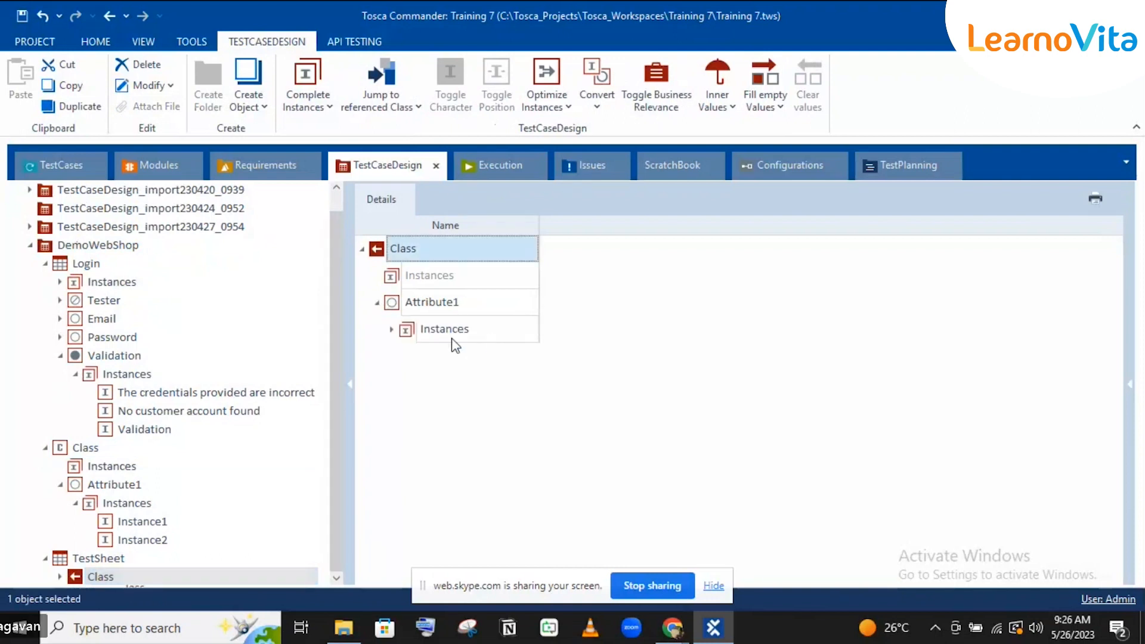
left_click(391, 330)
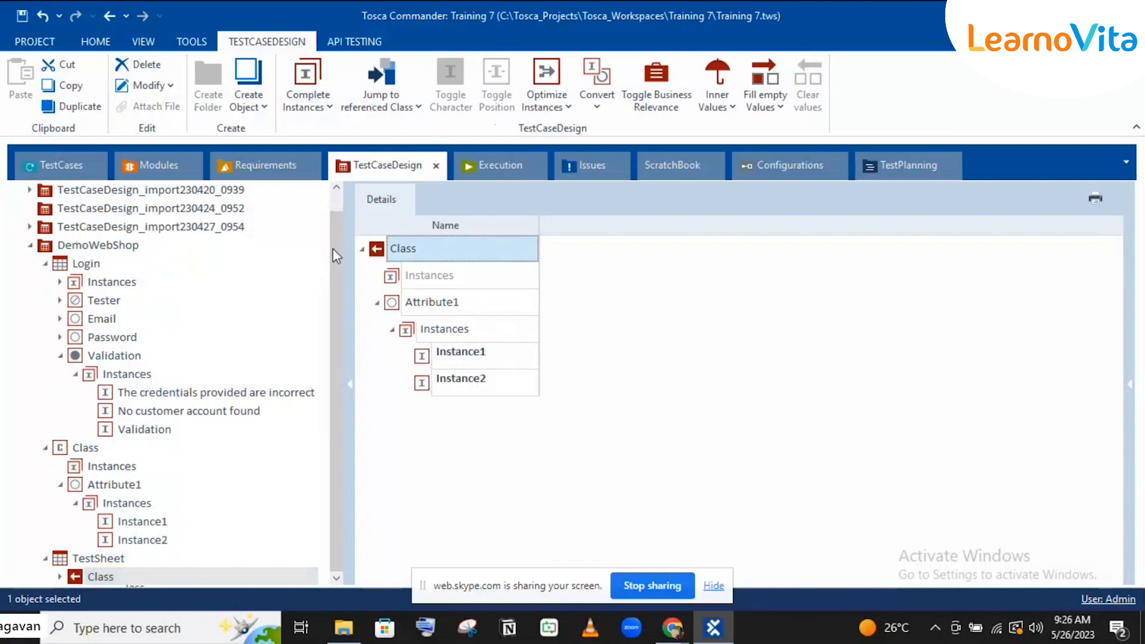
left_click(401, 254)
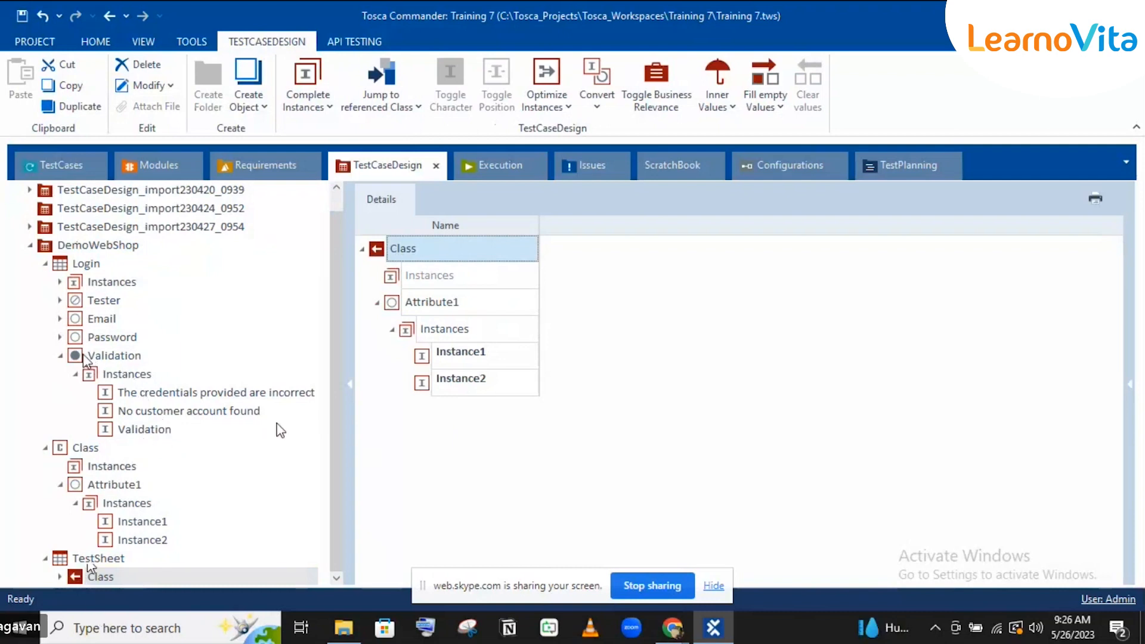
left_click(63, 355)
Step: Create Email and Password classes in DemoWebShop from the Login sheet's Email and Password attributes
left_click(62, 355)
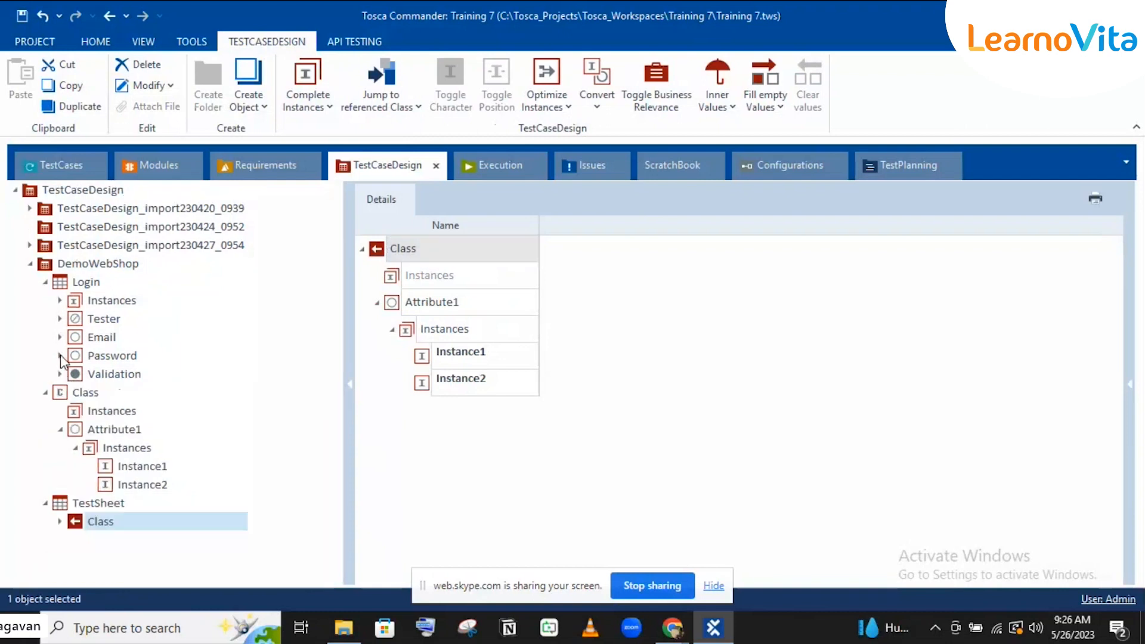
left_click(45, 392)
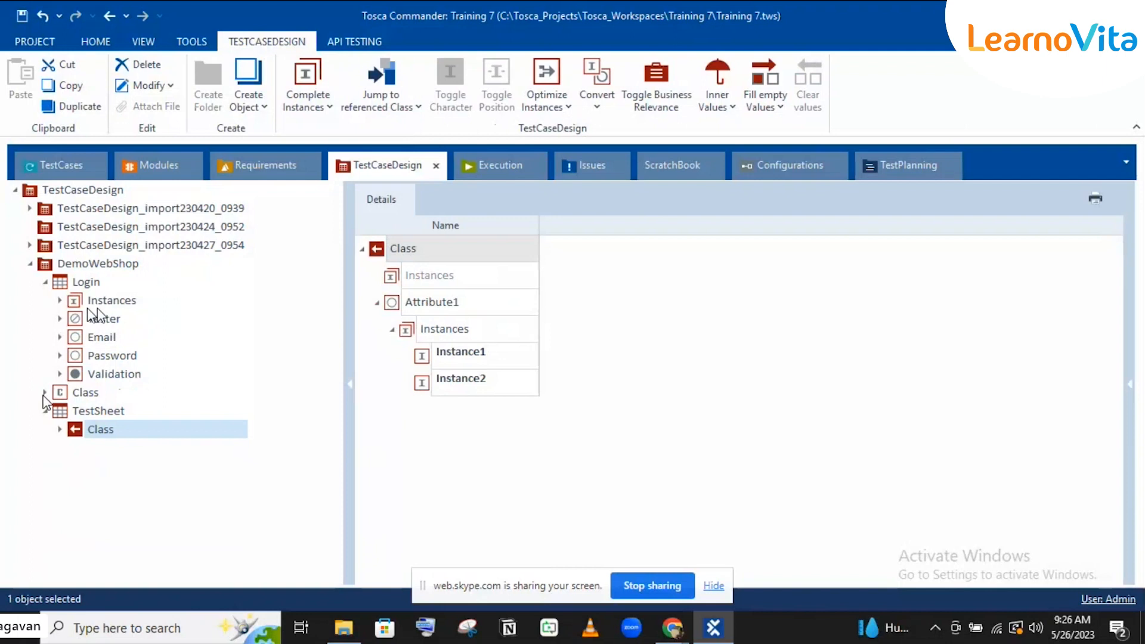
left_click(78, 336)
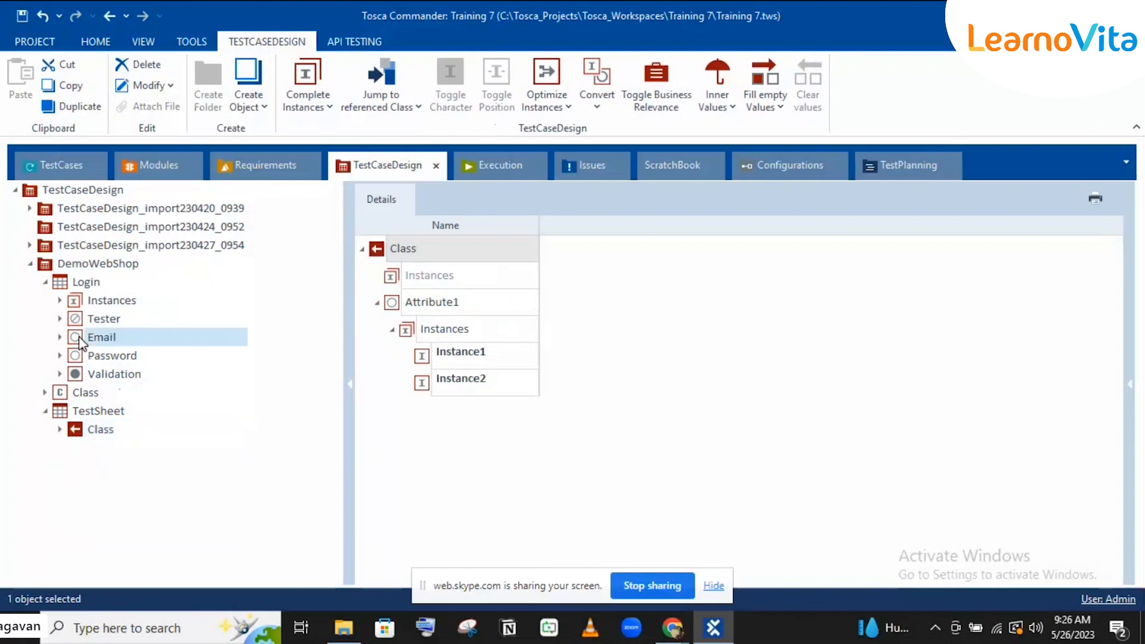
left_click_drag(79, 337, 103, 270)
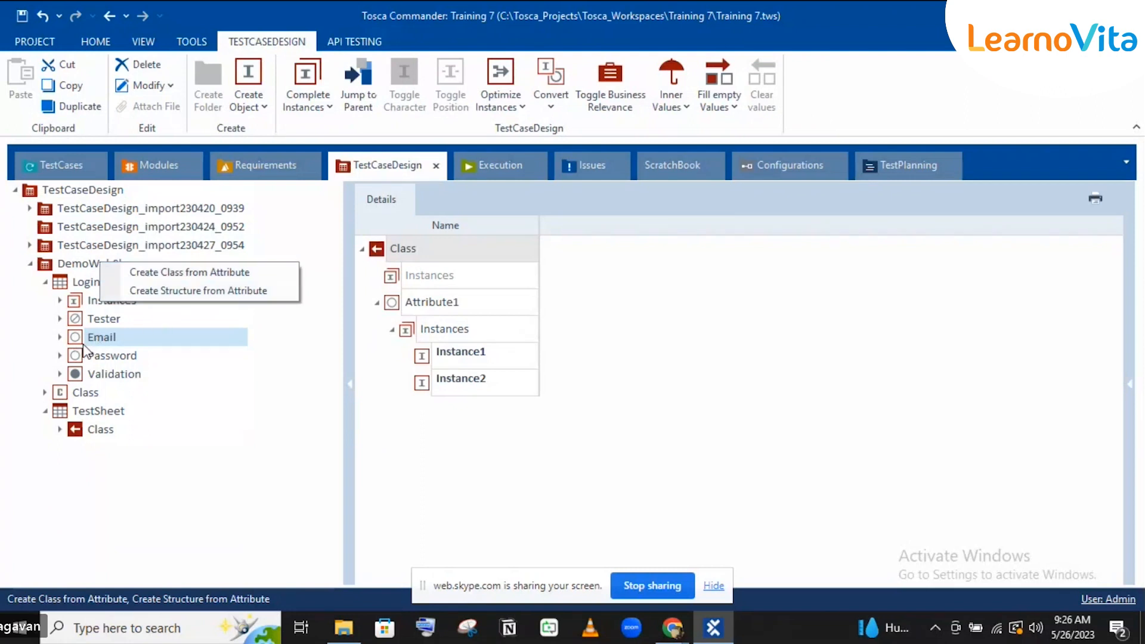
left_click(165, 274)
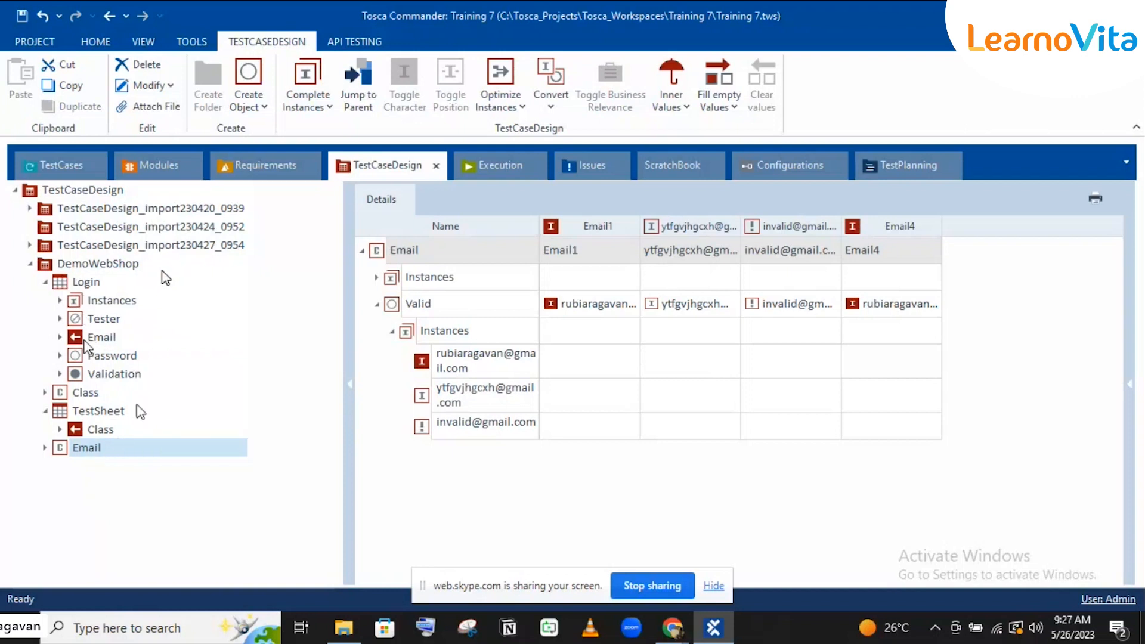
left_click_drag(83, 355, 77, 271)
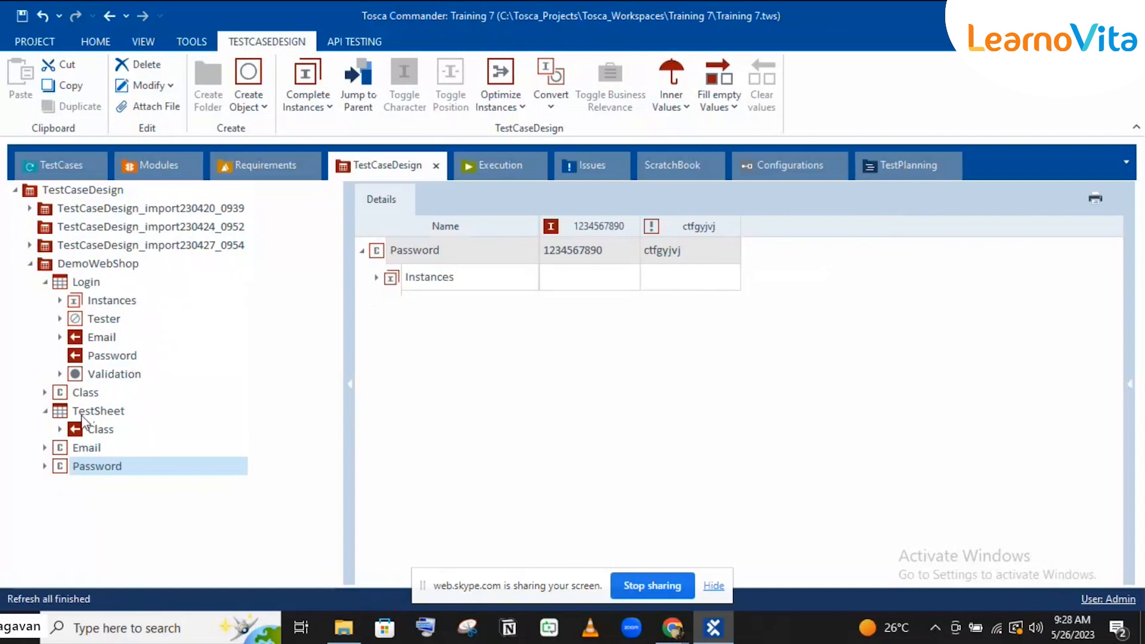
left_click(77, 449)
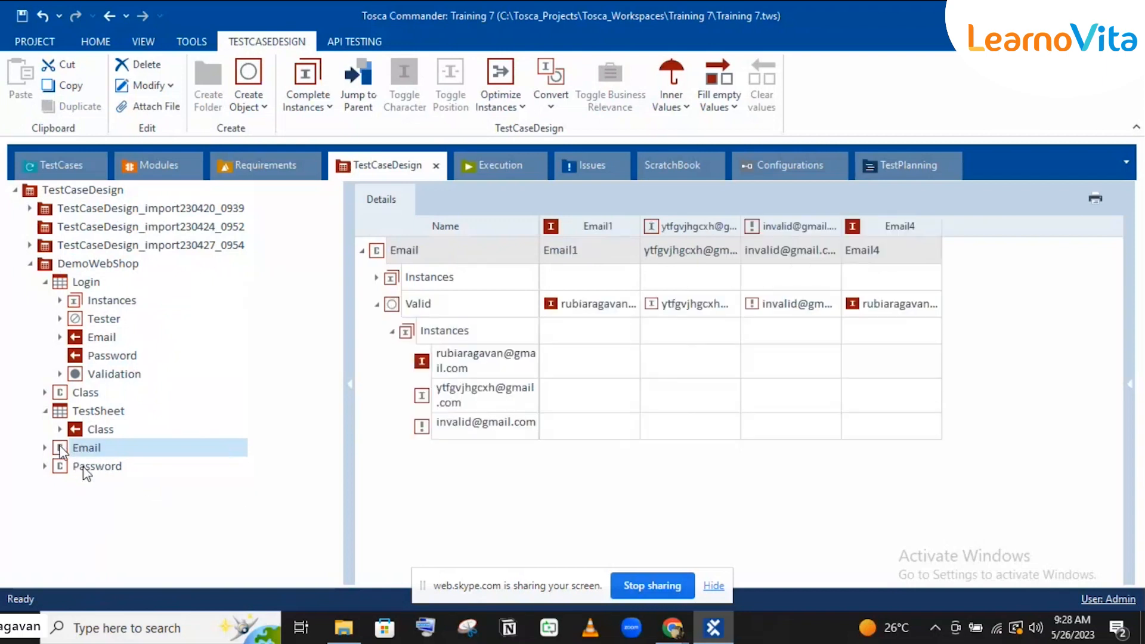
Step: Reference the Email class in the TestSheet and view its four email instances
left_click_drag(61, 450, 79, 410)
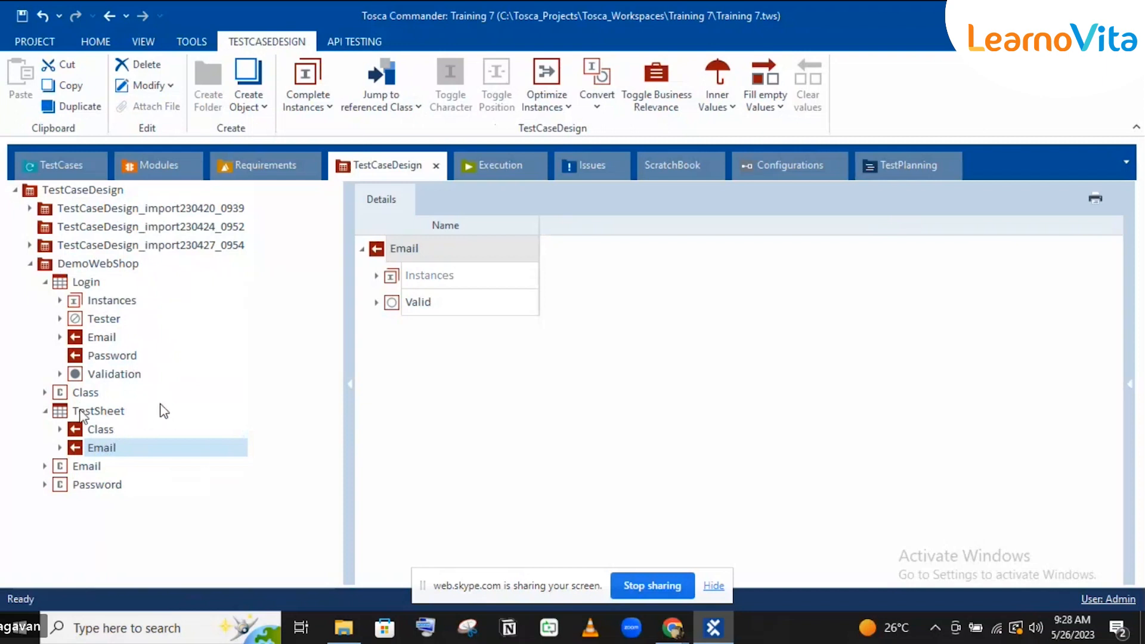
left_click(100, 338)
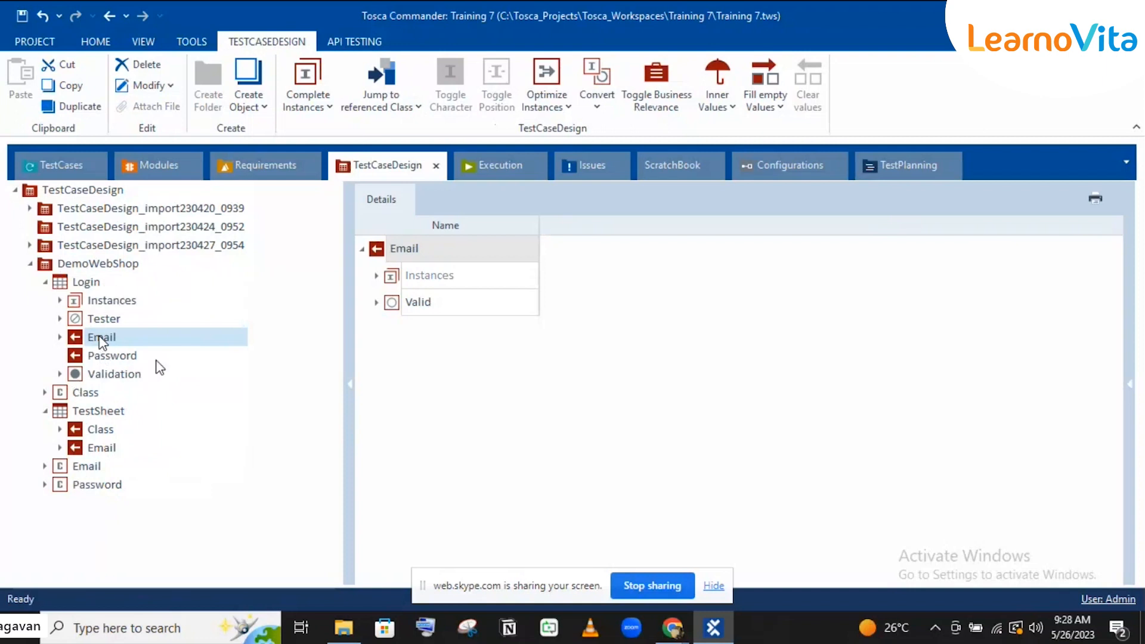
left_click(82, 473)
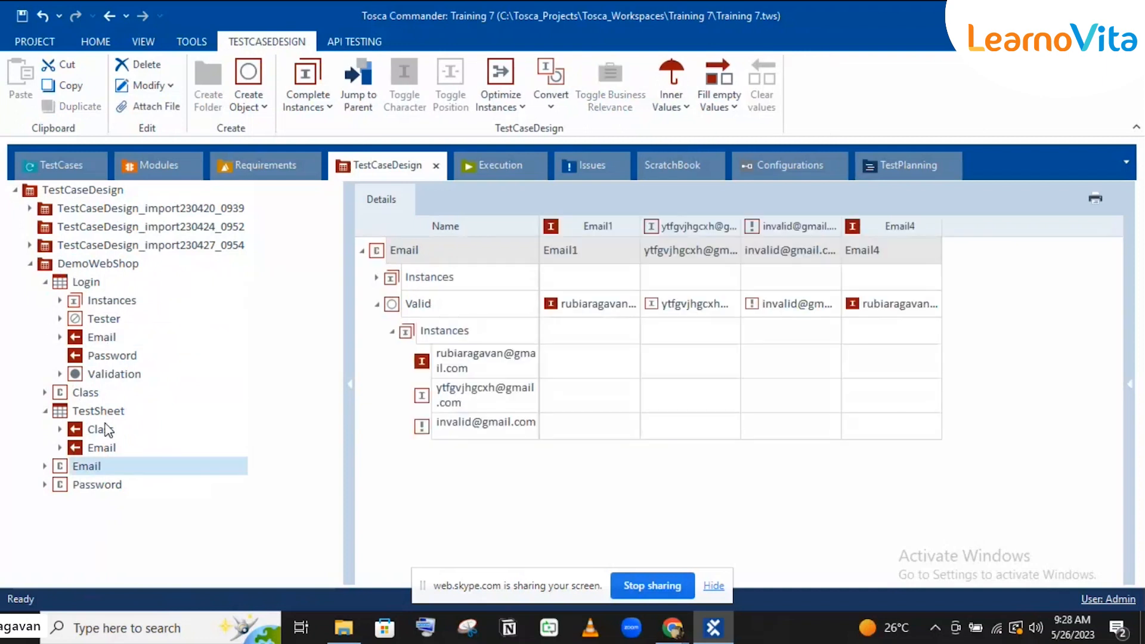
Step: Set Email1's Valid value in the Email class grid to the second valid email instance
left_click(620, 310)
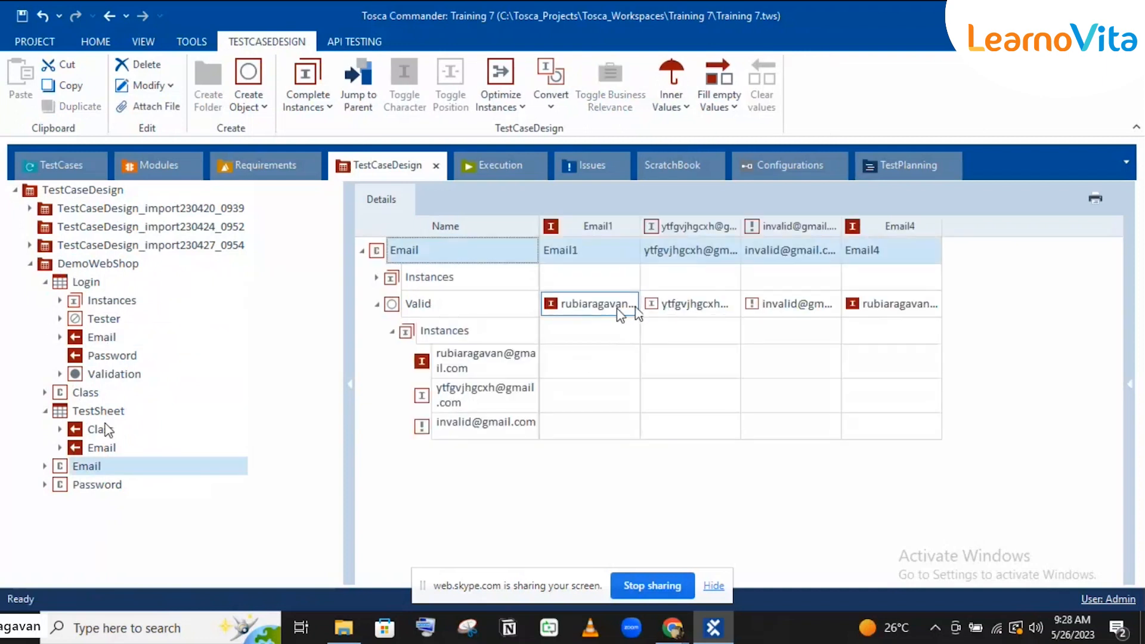
left_click(635, 310)
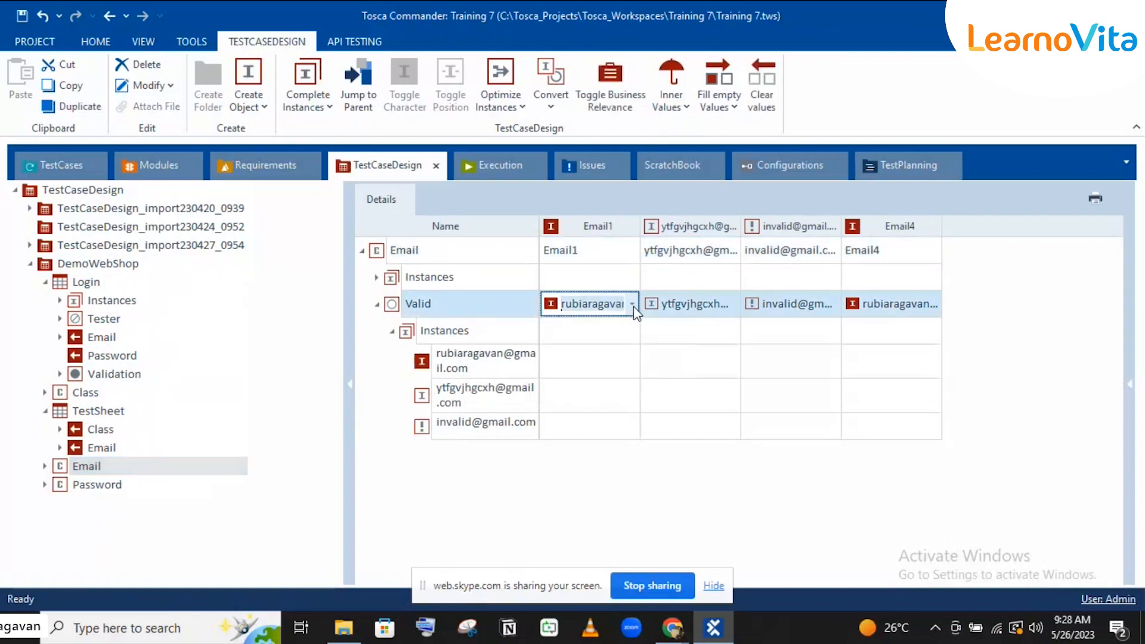
left_click(633, 307)
left_click(606, 369)
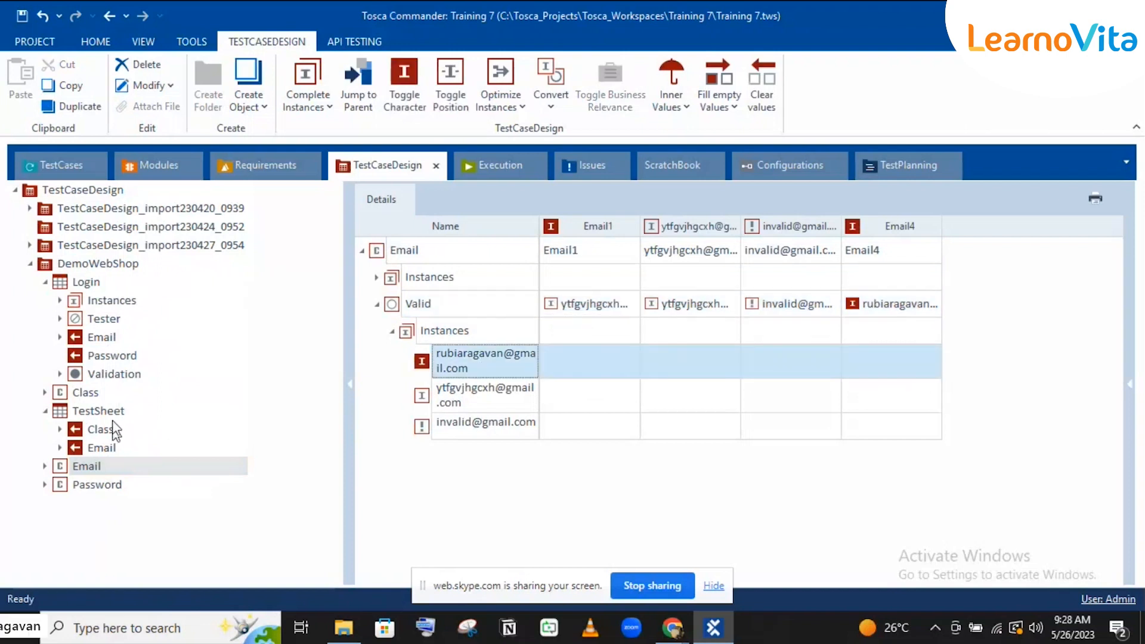
Step: Review the TestSheet's Email attribute and reopen the Email class's Valid instances
left_click(97, 449)
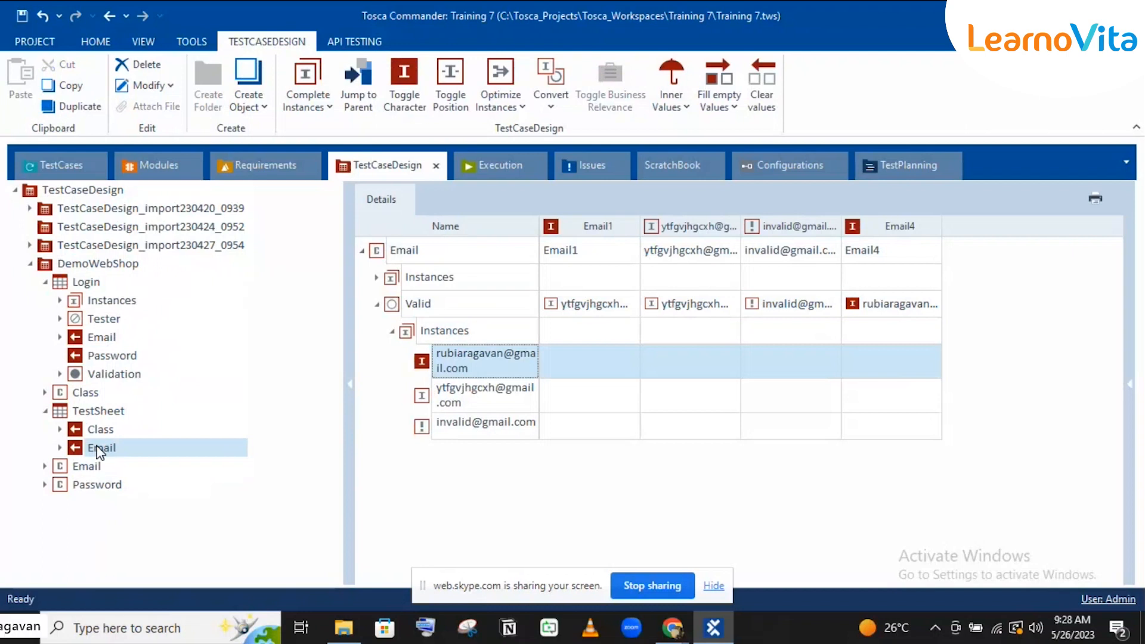
left_click(377, 302)
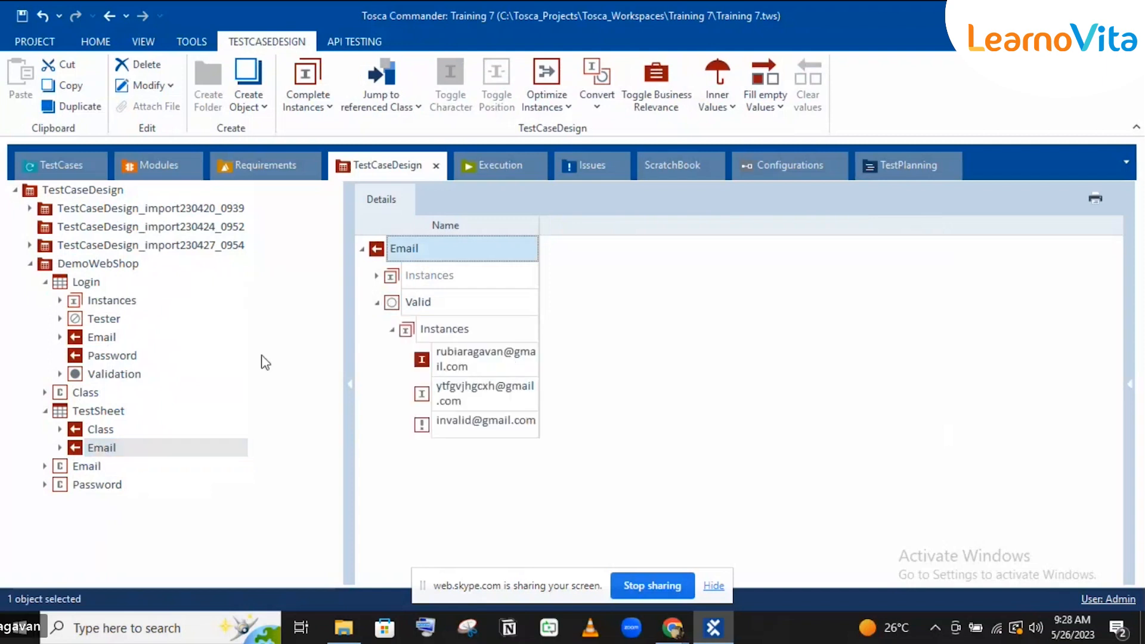
left_click(110, 411)
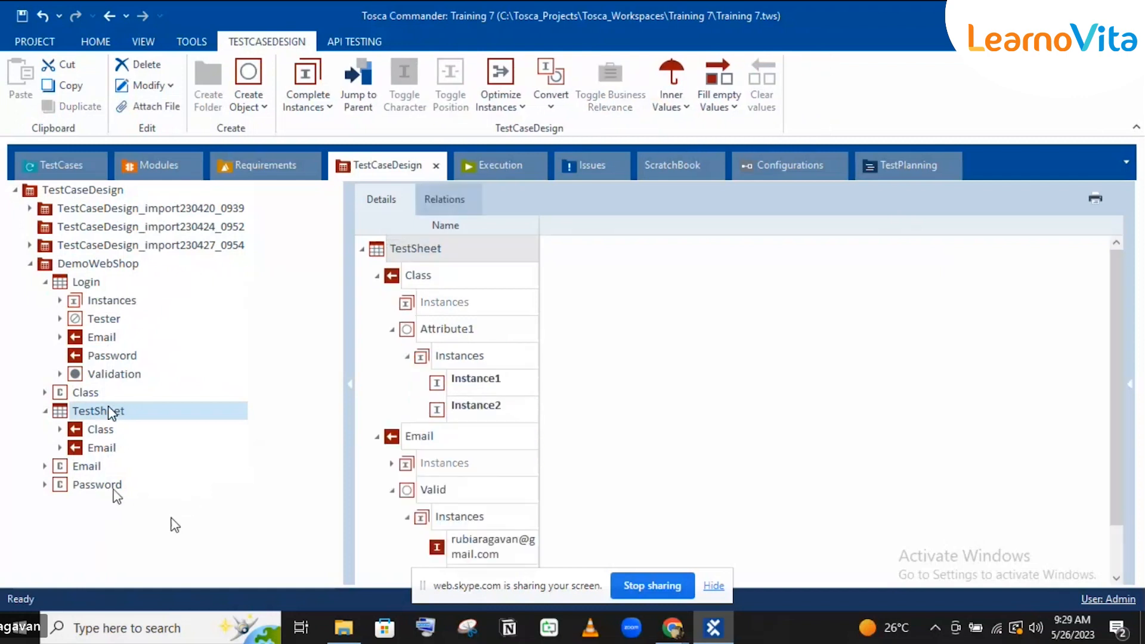
left_click(97, 472)
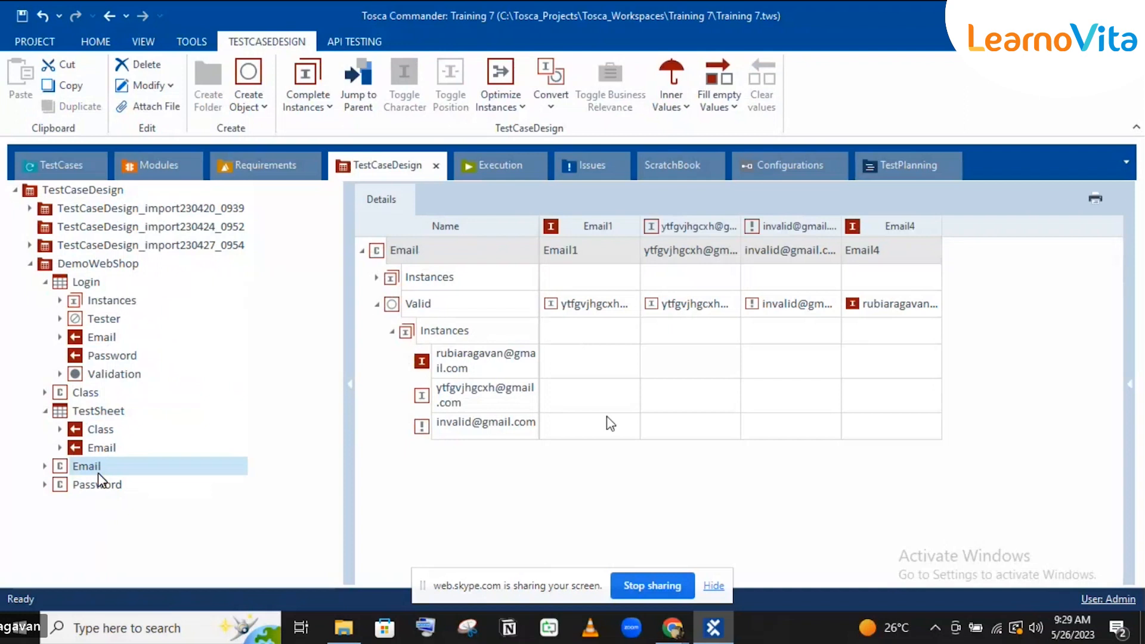
left_click(628, 339)
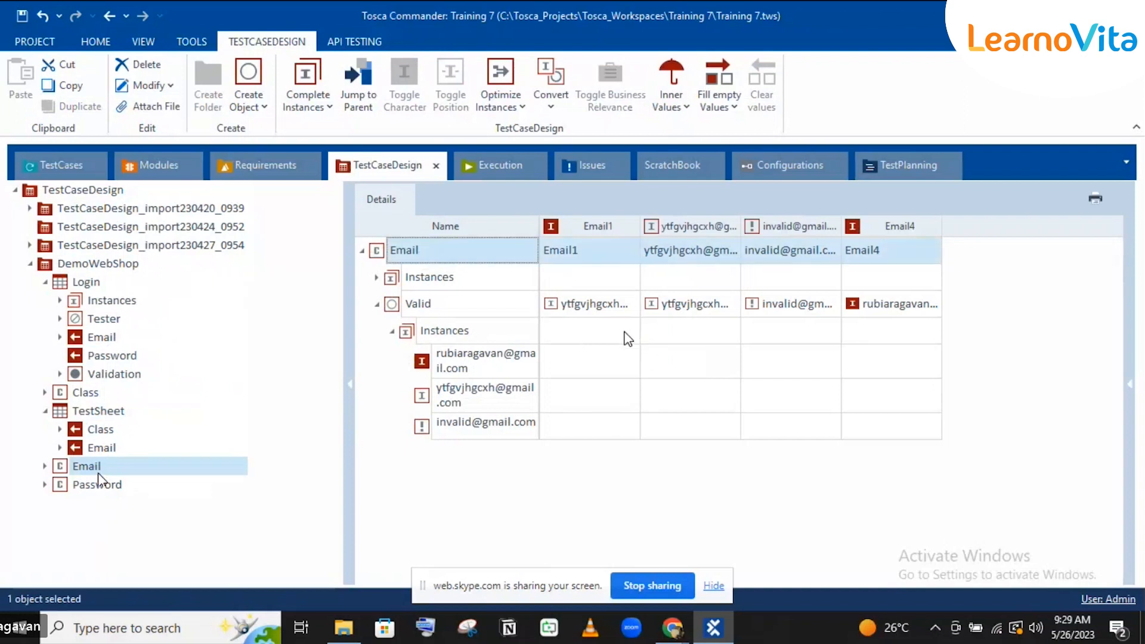
left_click(628, 339)
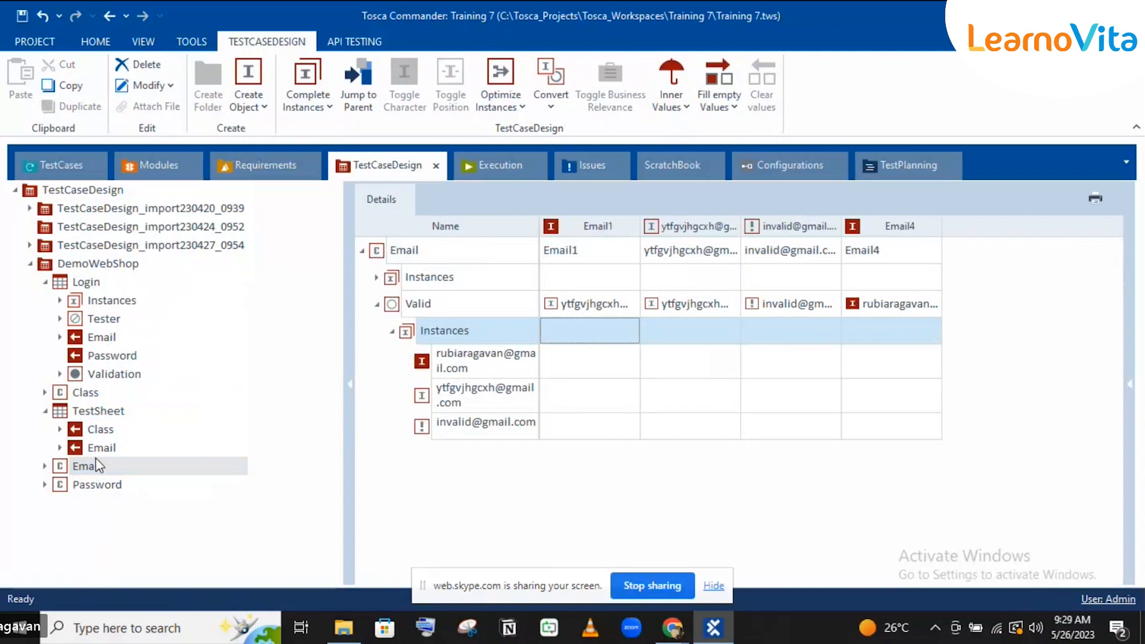
Step: Rename the second valid email instance to a generic Valid Gmail address
left_click(489, 358)
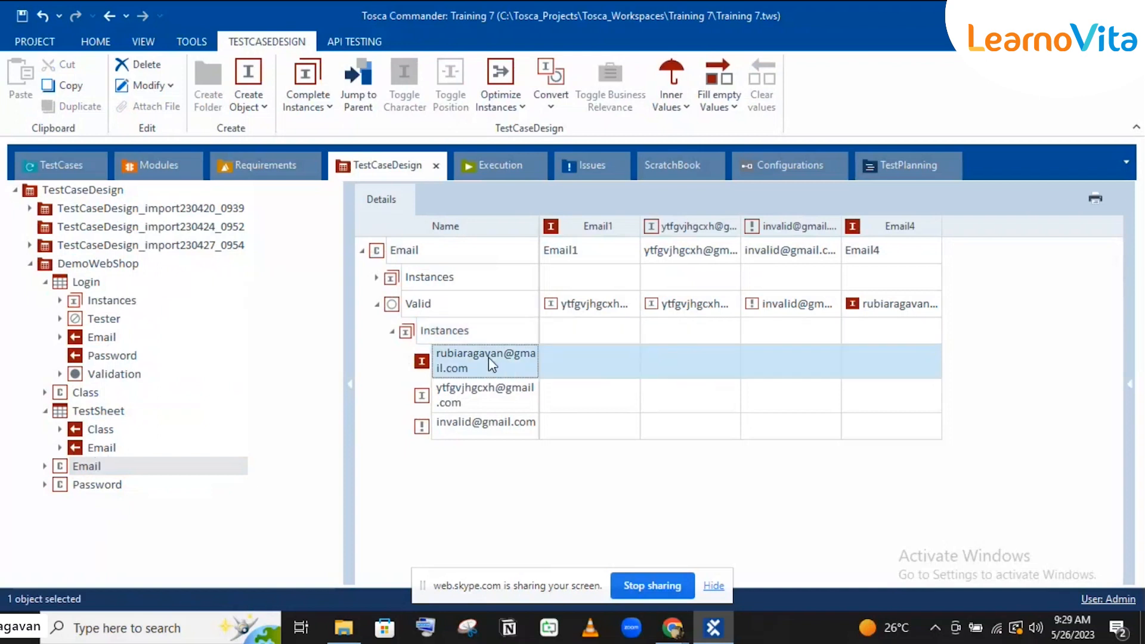
left_click(462, 404)
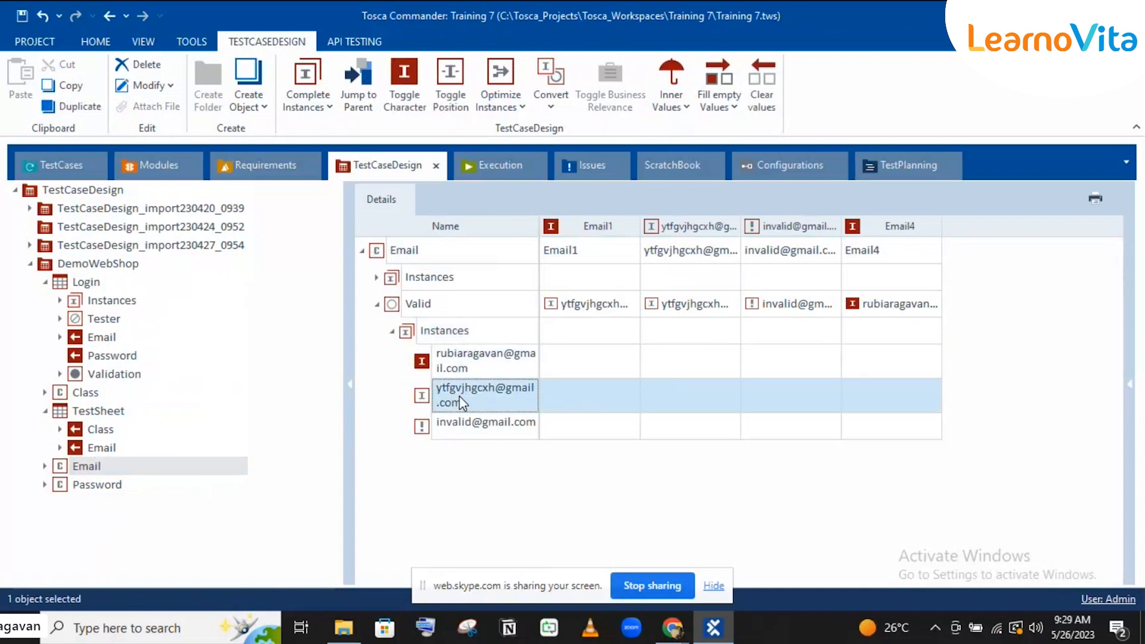
left_click(460, 396)
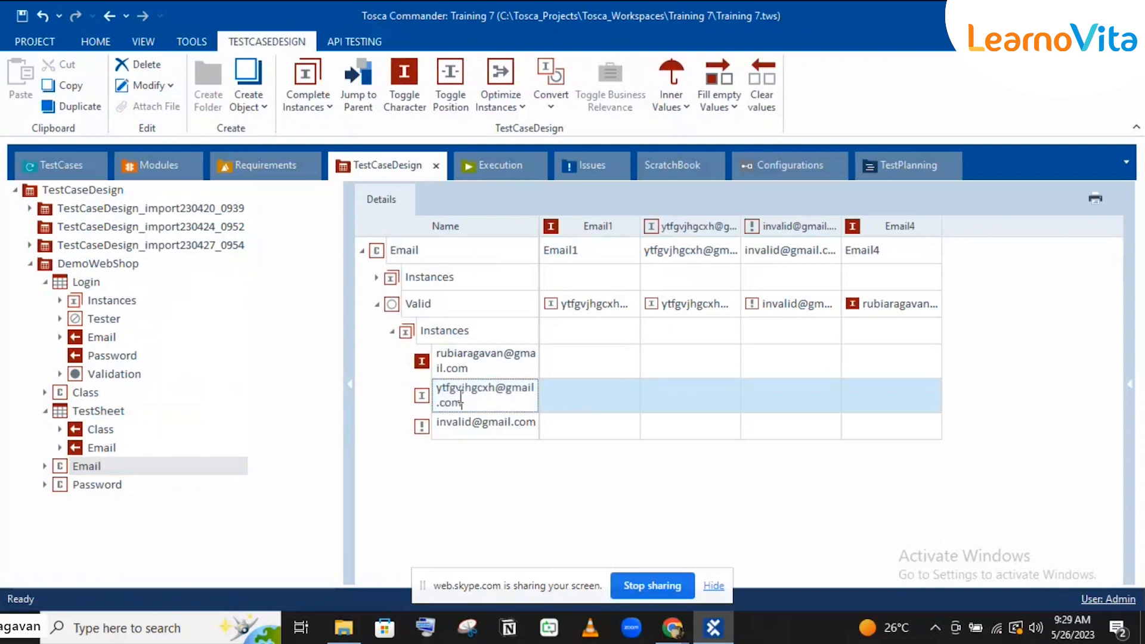
type("Valid")
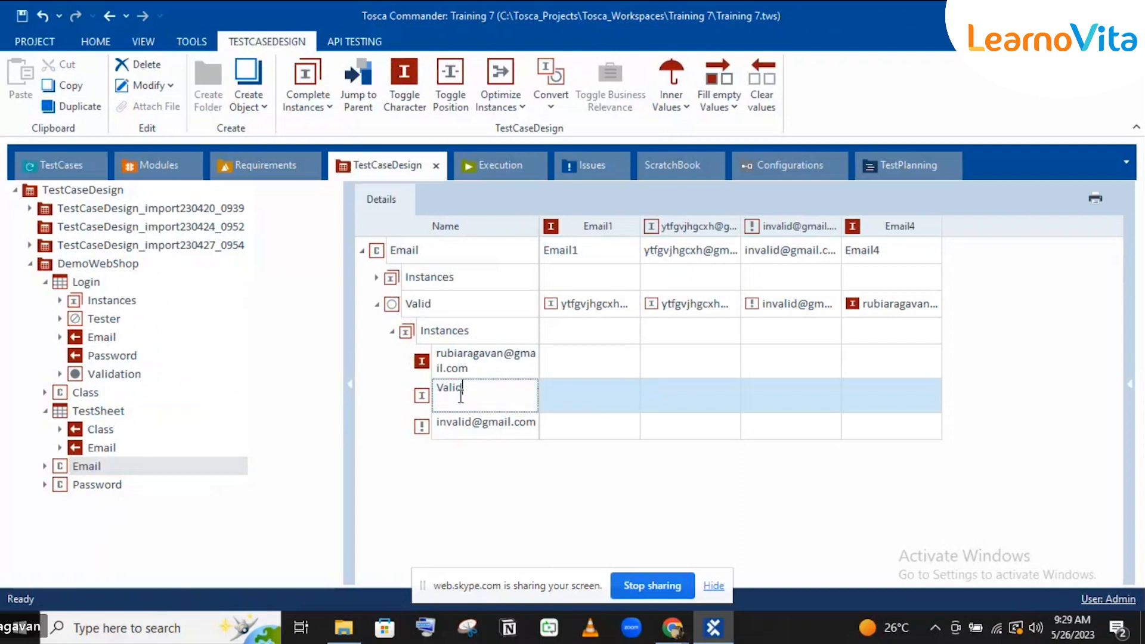
type("@g")
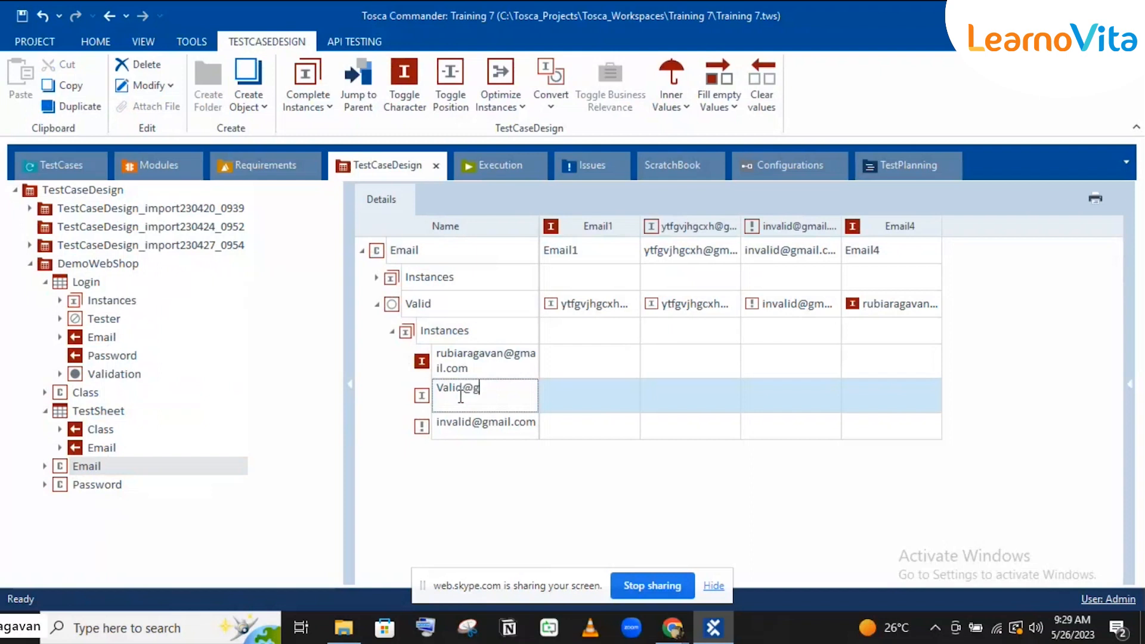
type("mail.com")
key("Return")
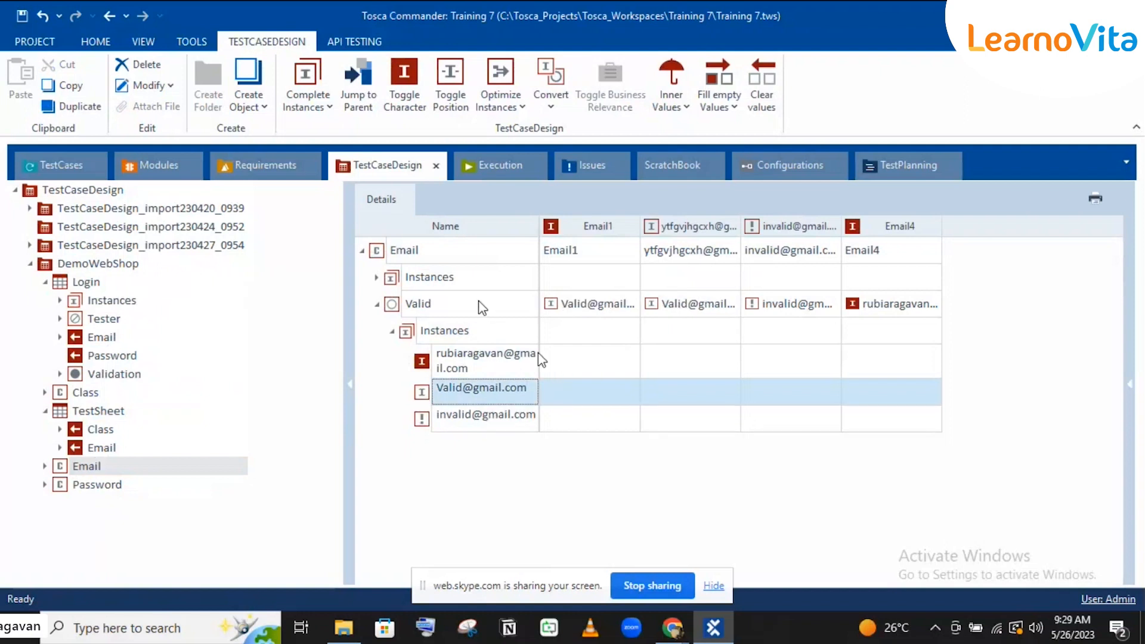
Step: Check that the TestSheet and Login sheet Email references show the renamed address
left_click(95, 465)
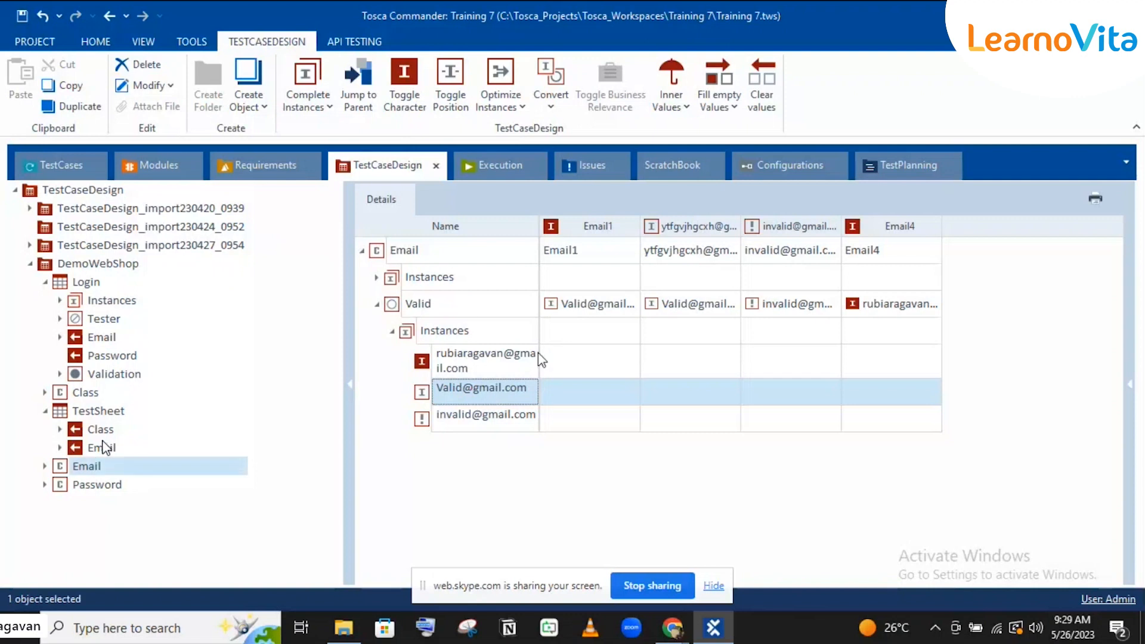
left_click(105, 447)
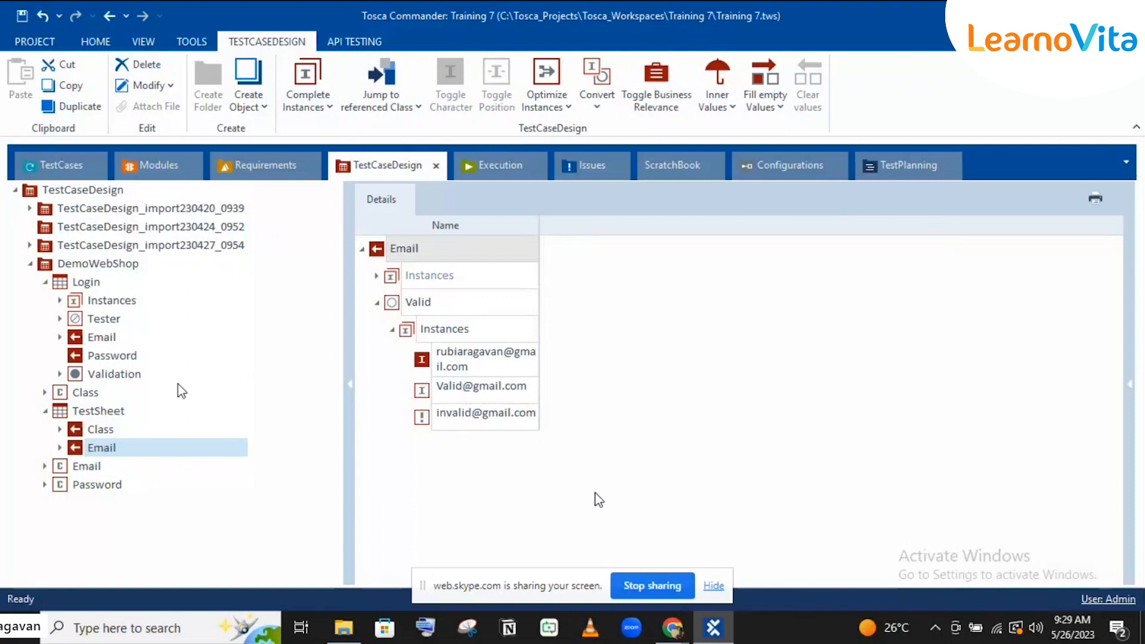
left_click(110, 337)
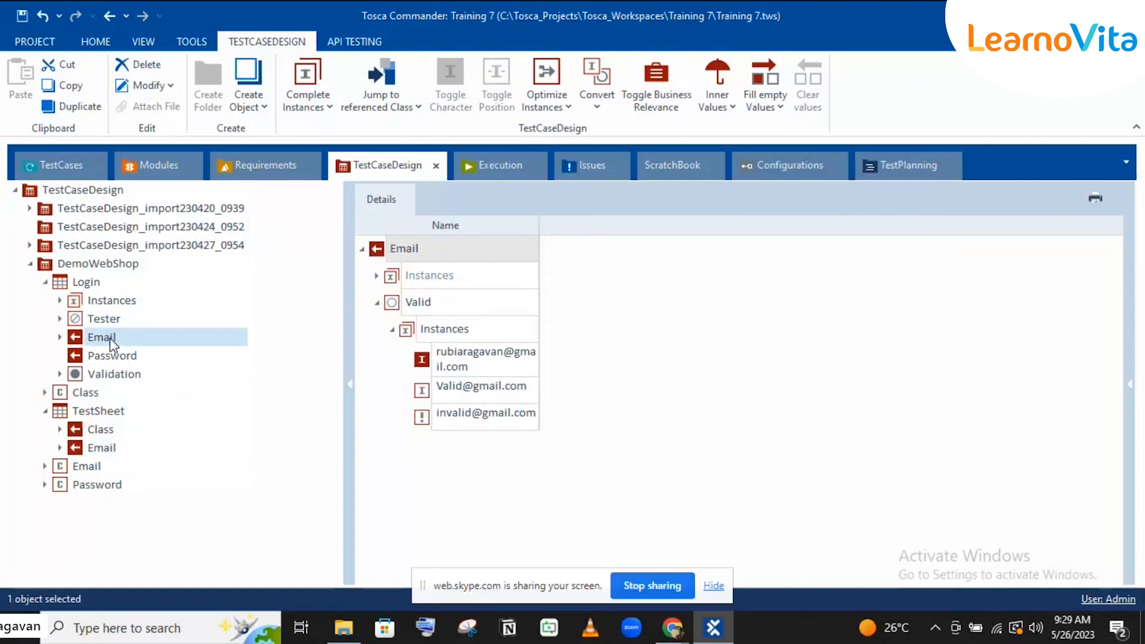
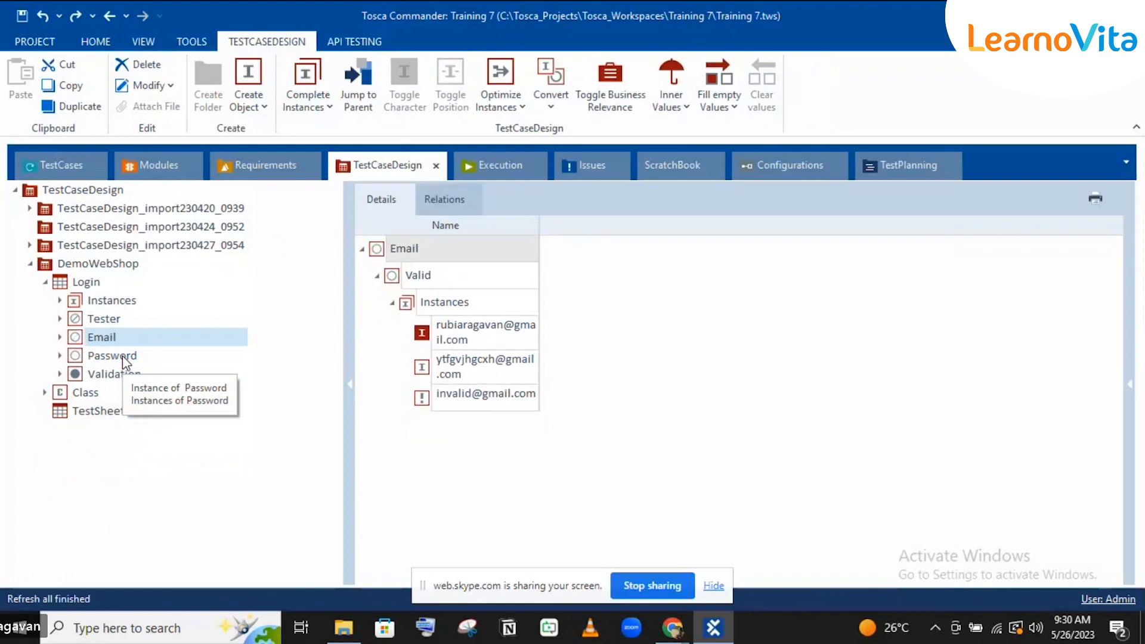
Step: Display the DemoWebShop Login test sheet with its four instances and Email values
left_click(76, 281)
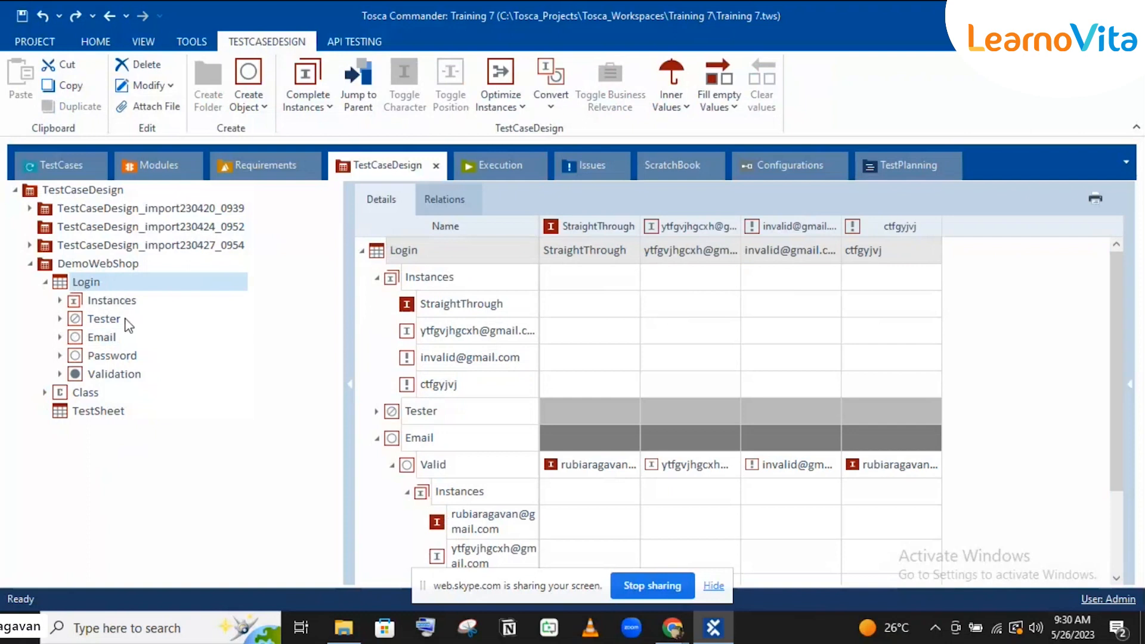
left_click(83, 289)
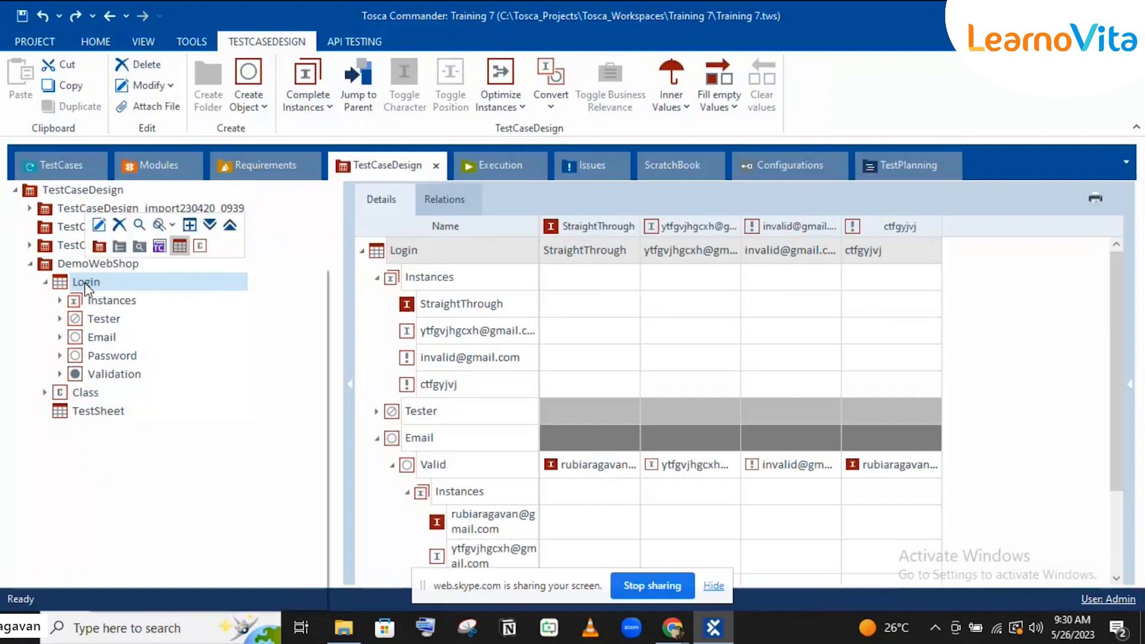
Step: Extract Login's attributes into a CLogin class and drag CLogin onto TestSheet as a classified attribute
right_click(87, 289)
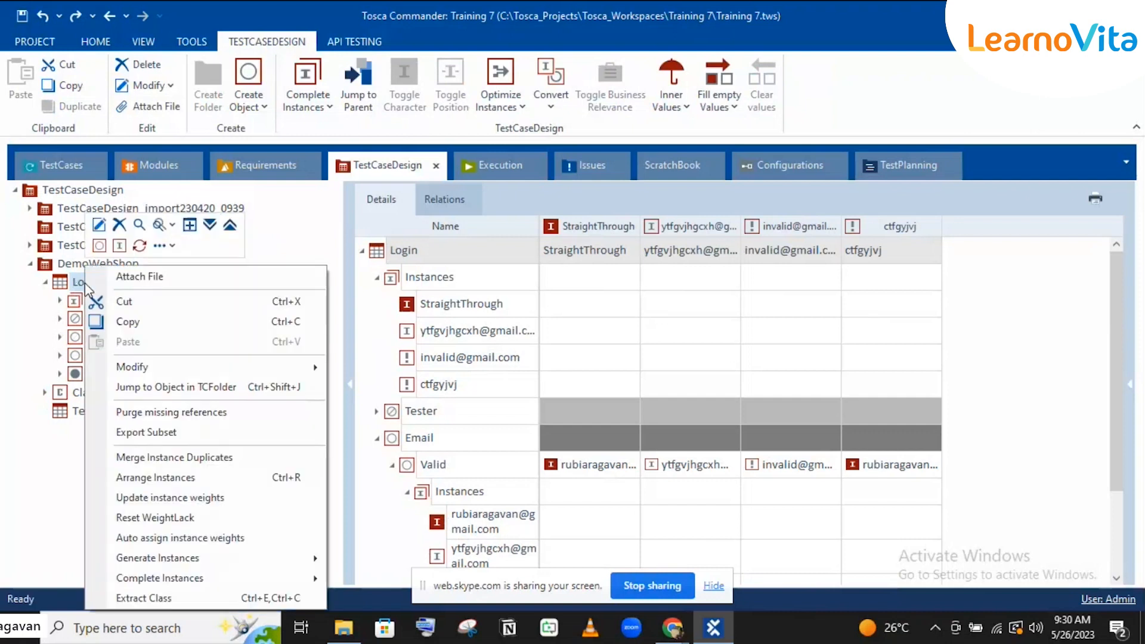
left_click(164, 595)
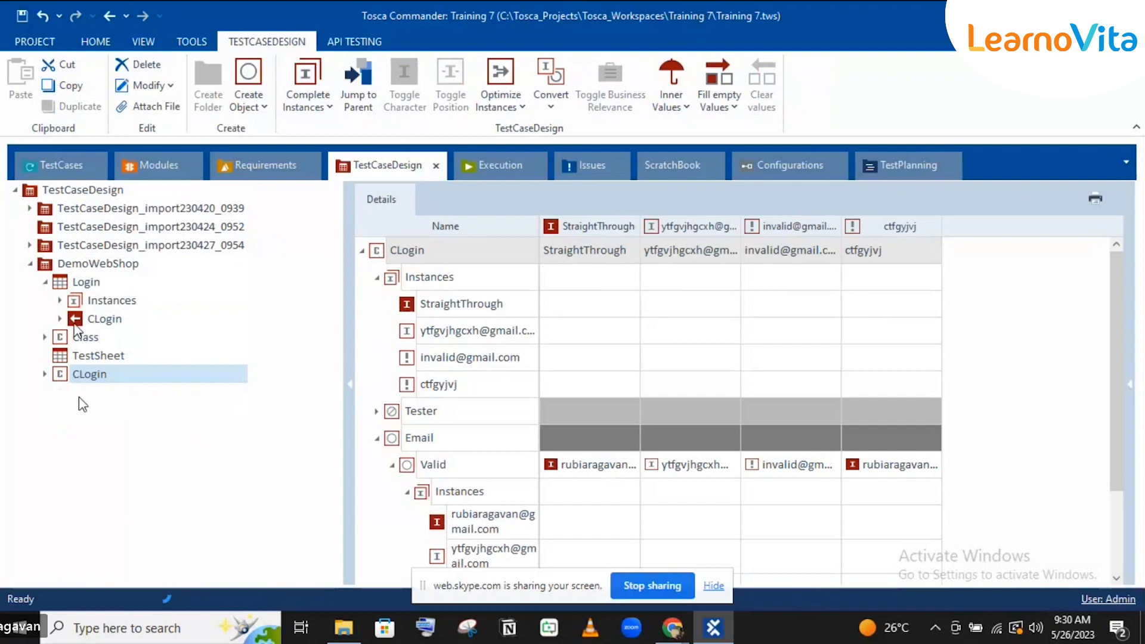
left_click(44, 374)
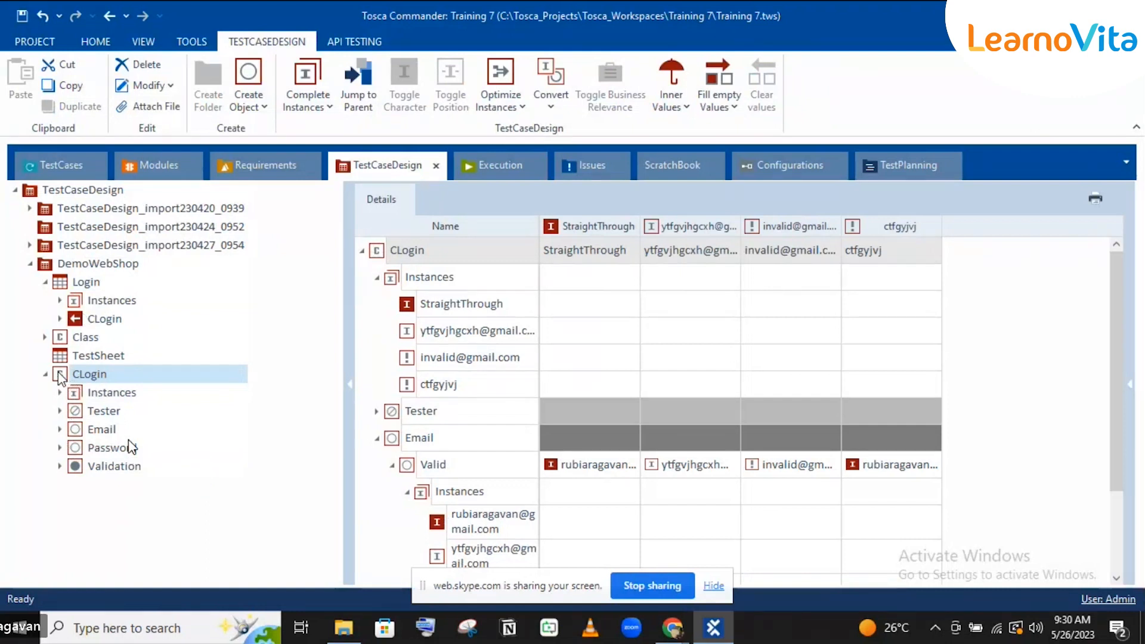
left_click_drag(62, 375, 65, 355)
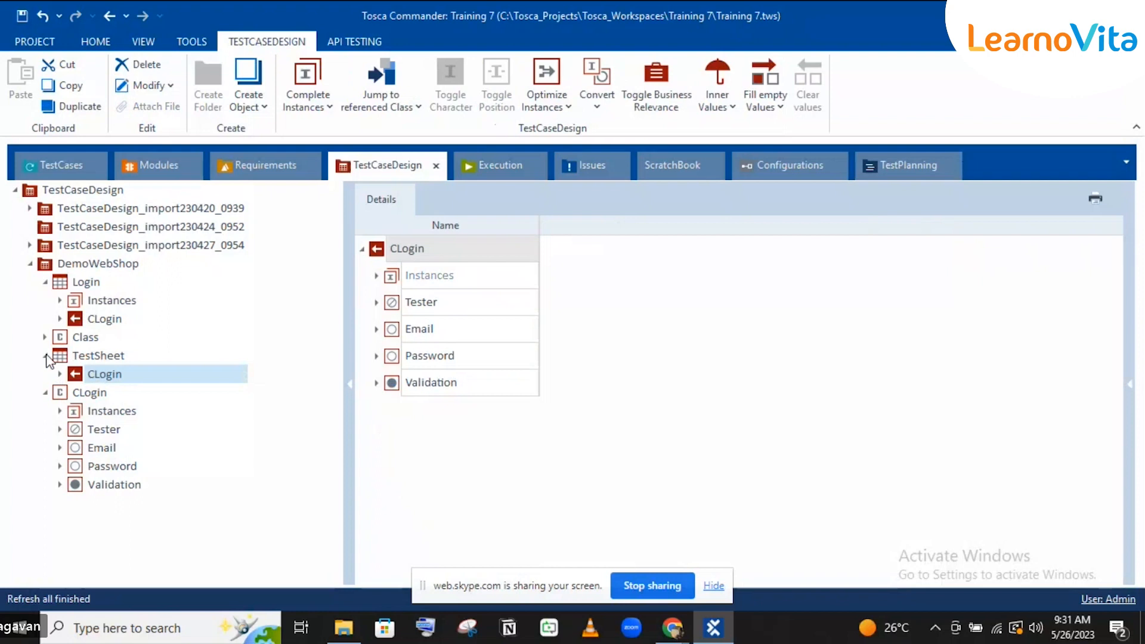
left_click(46, 357)
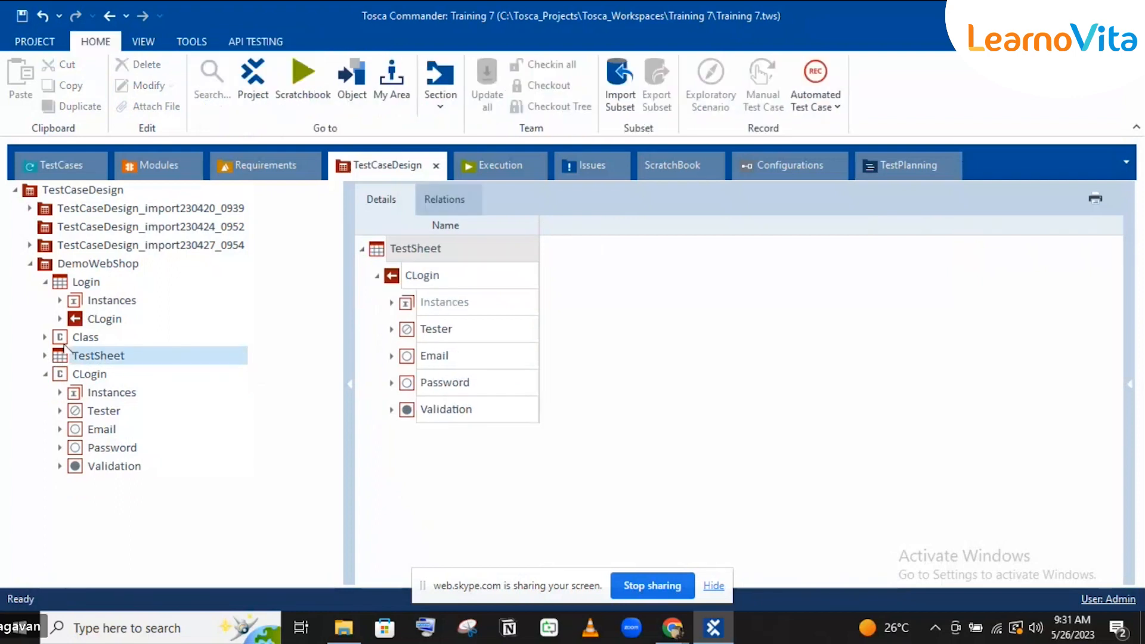
Step: Drag the Login module from Modules into the TestCaseDesign tree, creating the Login_1 class
left_click(124, 166)
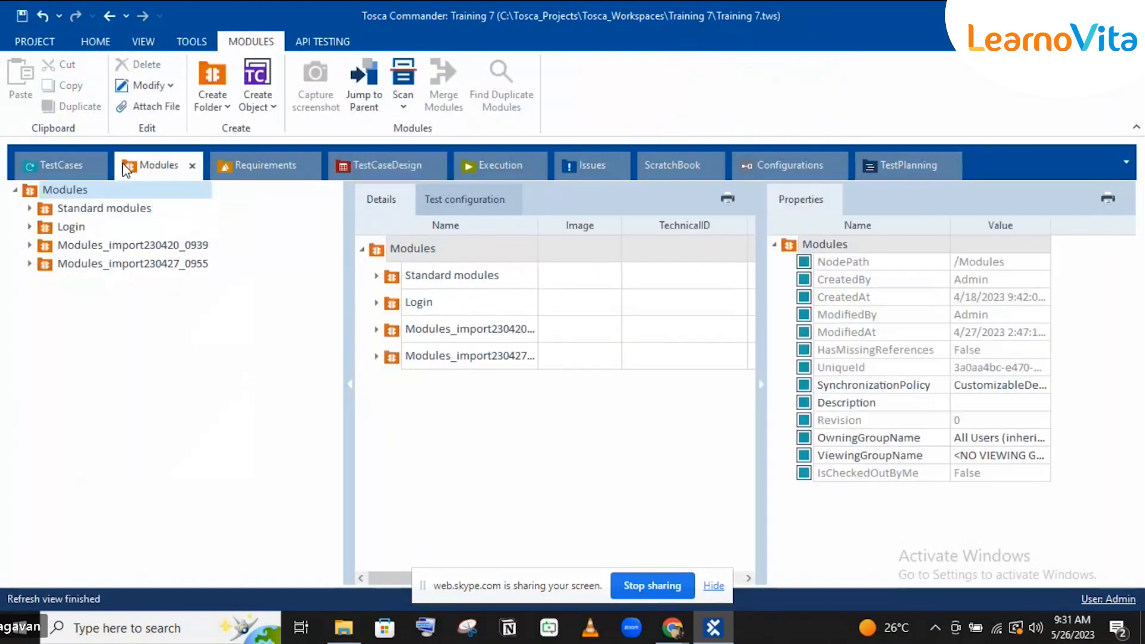
left_click(29, 227)
left_click(71, 264)
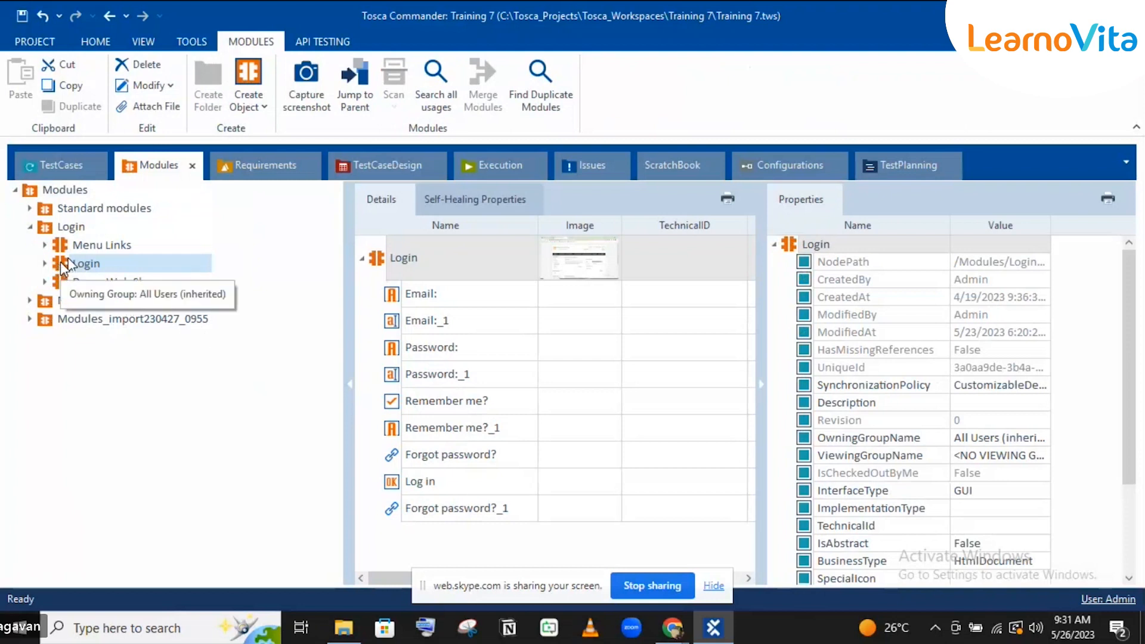
left_click_drag(60, 262, 88, 261)
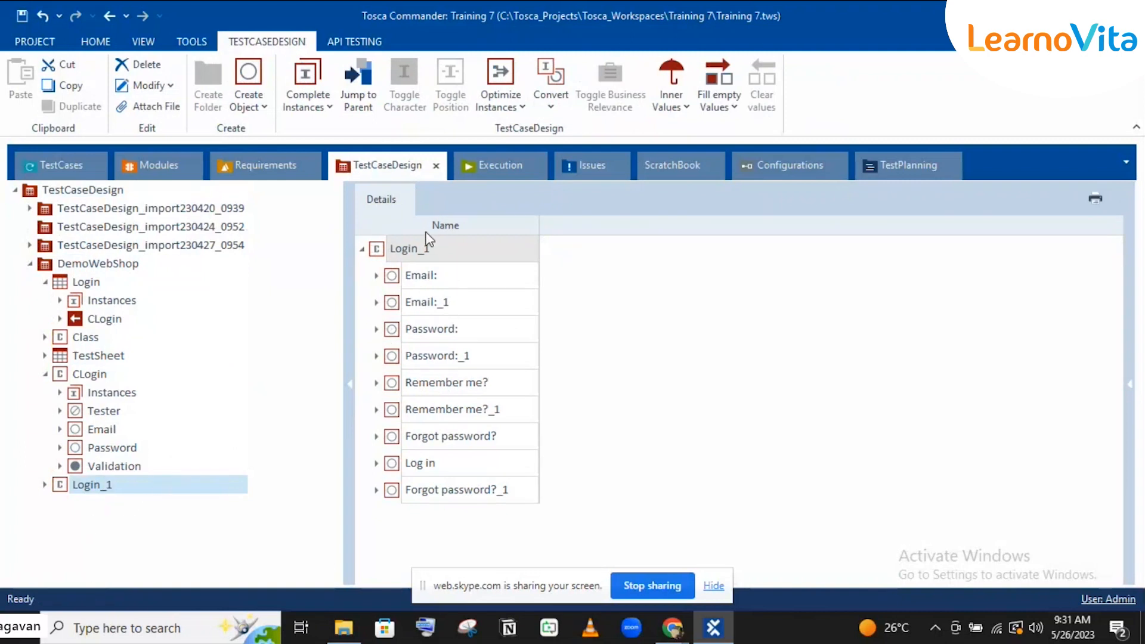
Step: Expand Login_1's Email: attribute to show its Click, Doubleclick and Rightclick instances
left_click(176, 163)
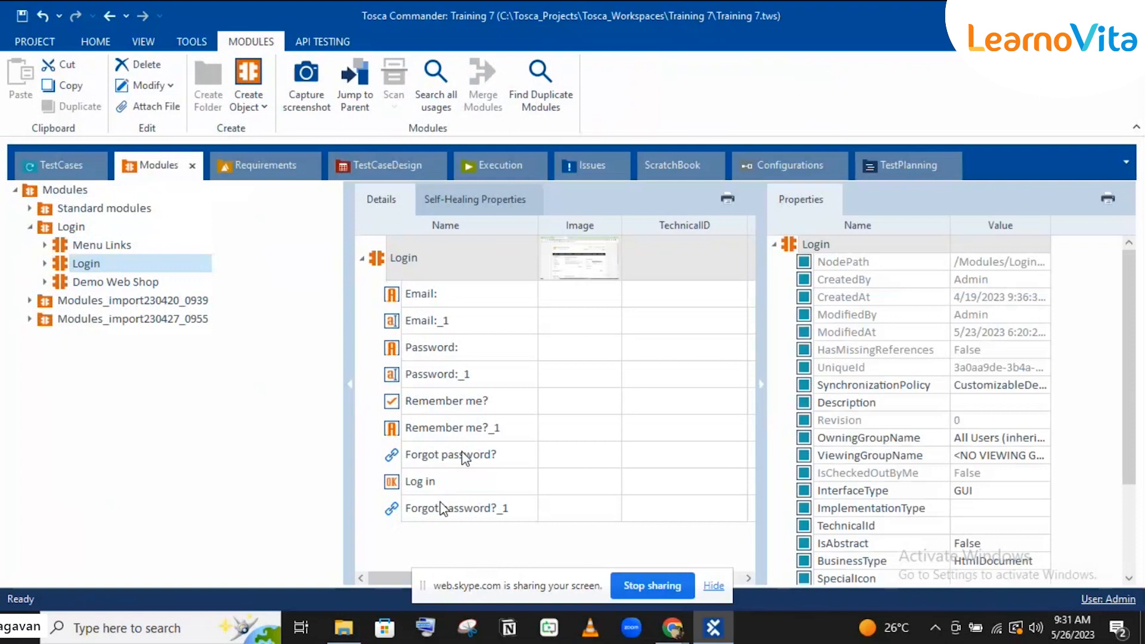
left_click(381, 172)
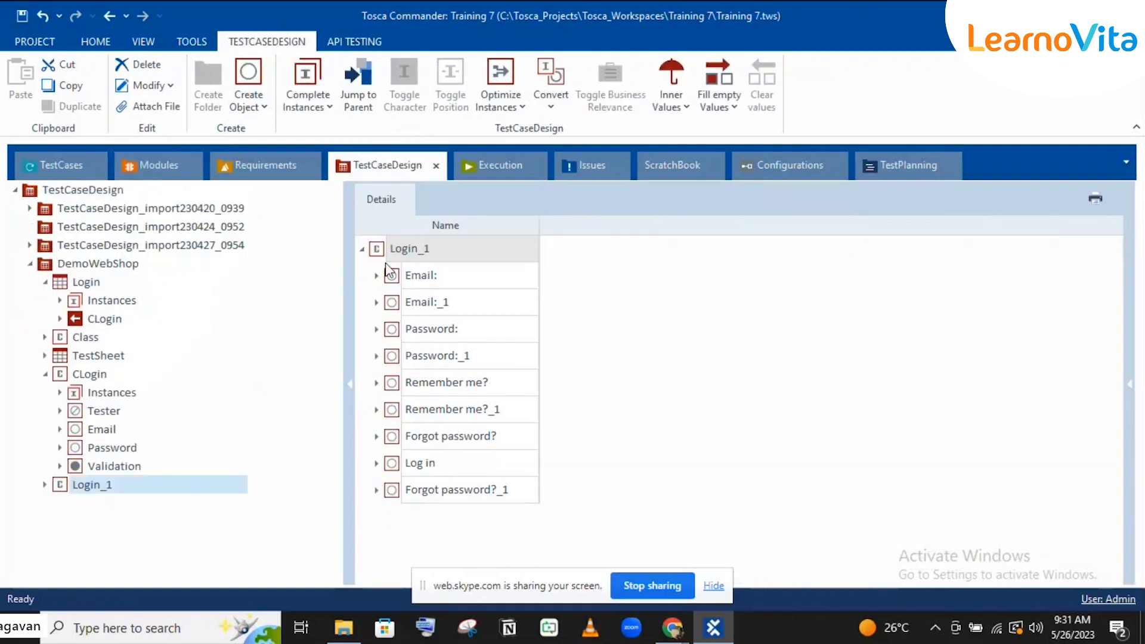
left_click(377, 276)
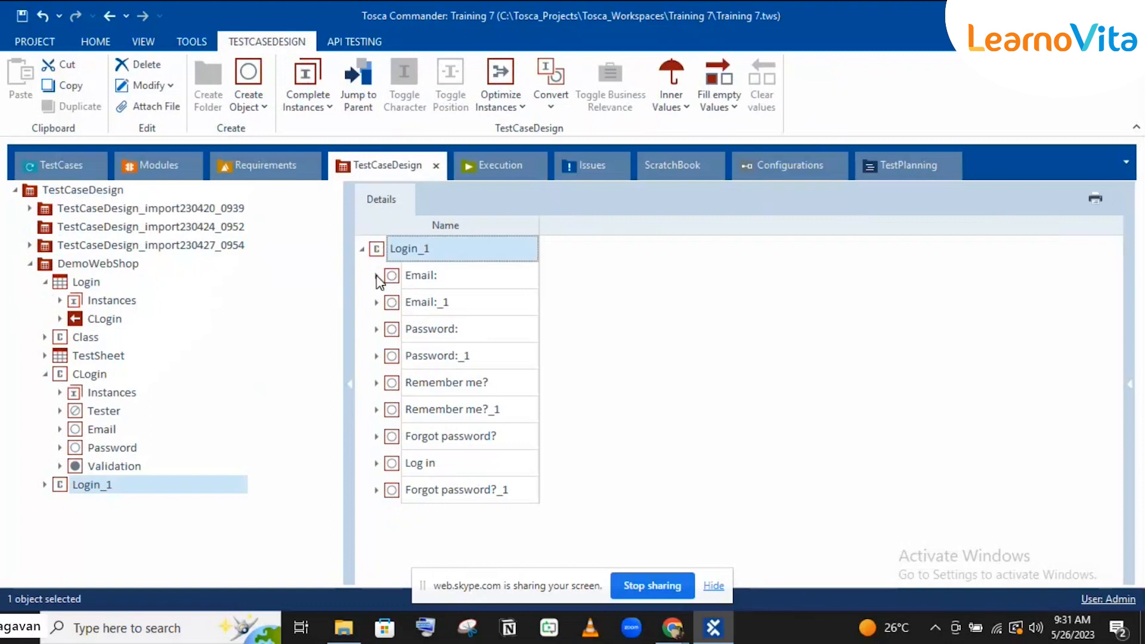
left_click(377, 276)
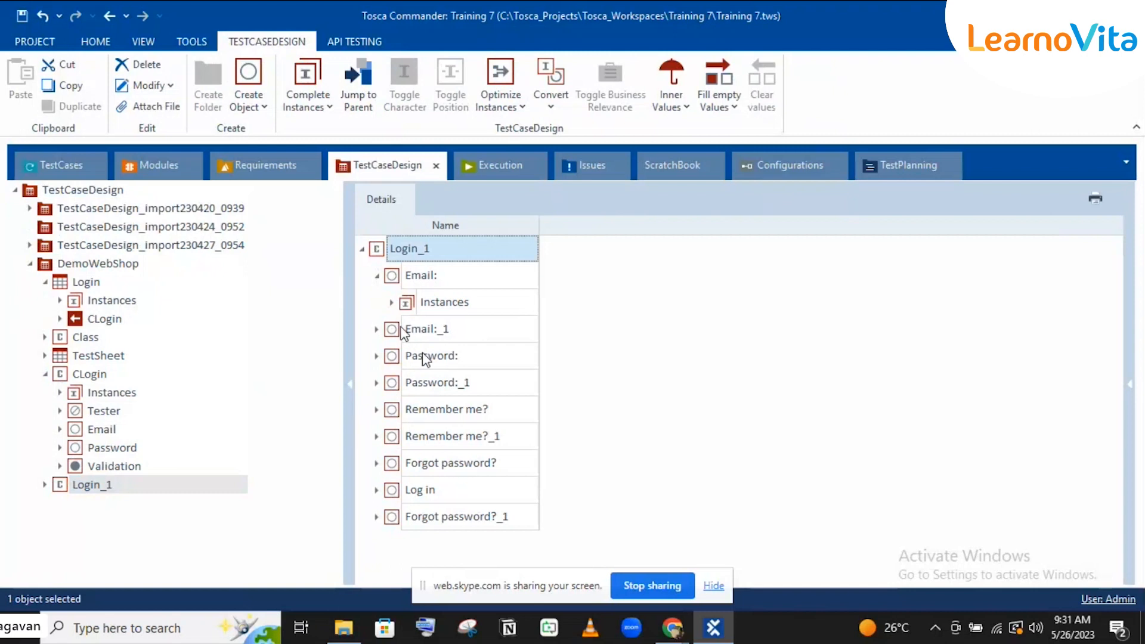
left_click(146, 166)
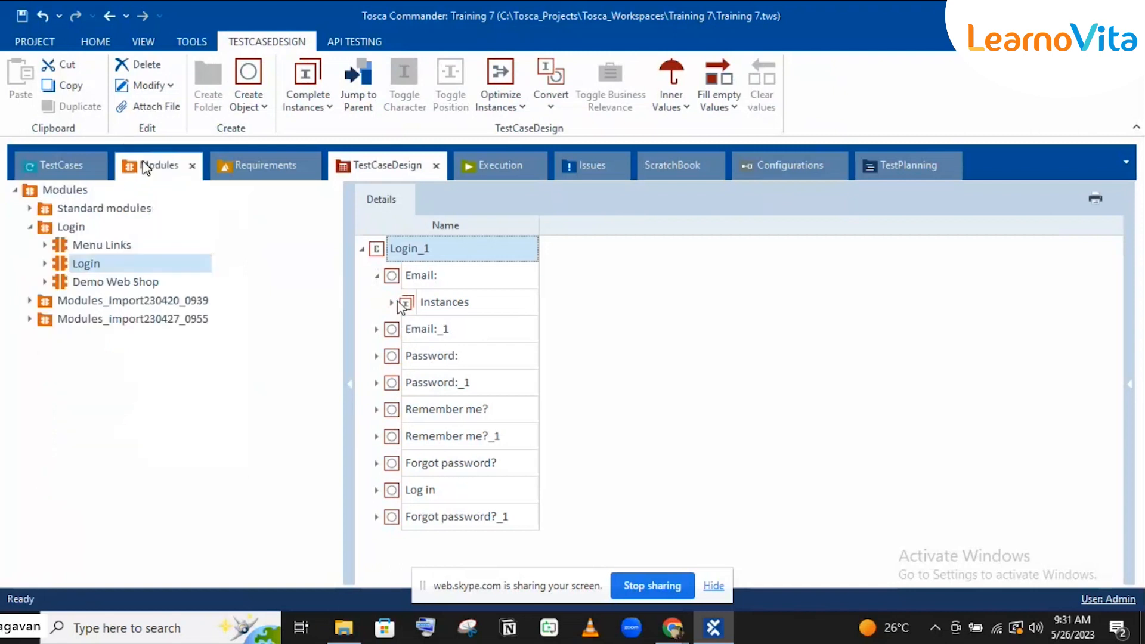
left_click(407, 166)
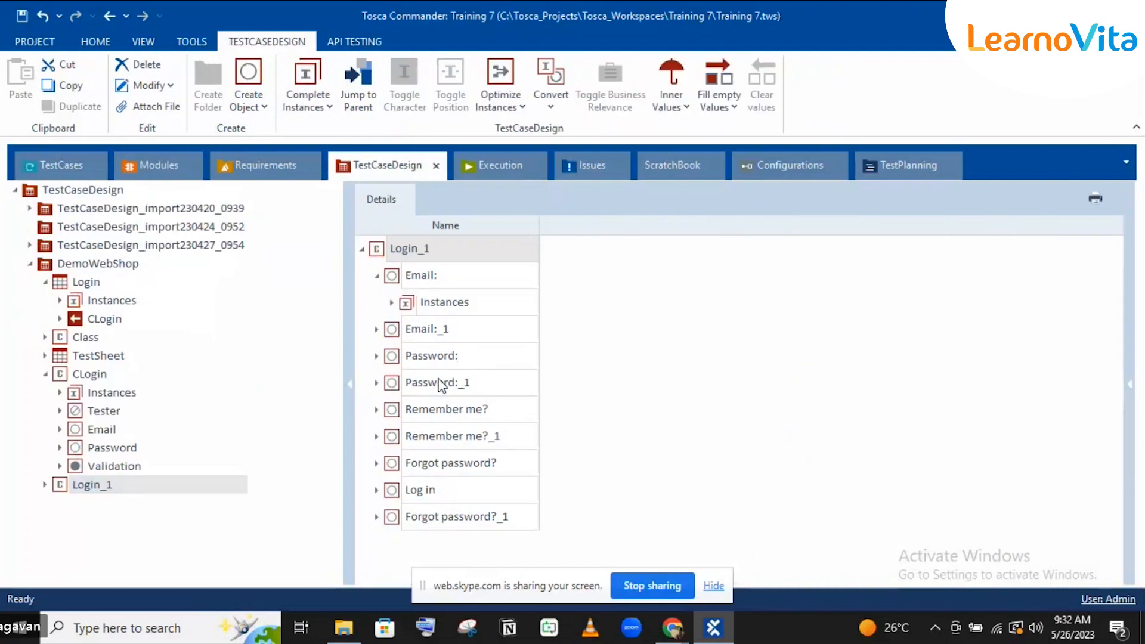
left_click(392, 302)
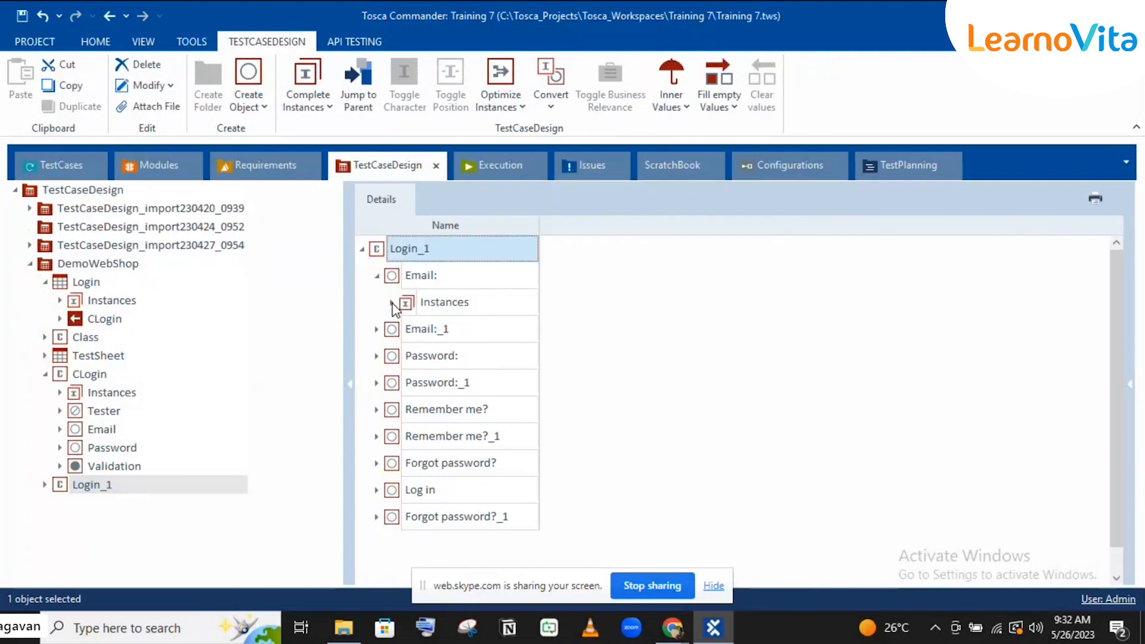
left_click(392, 303)
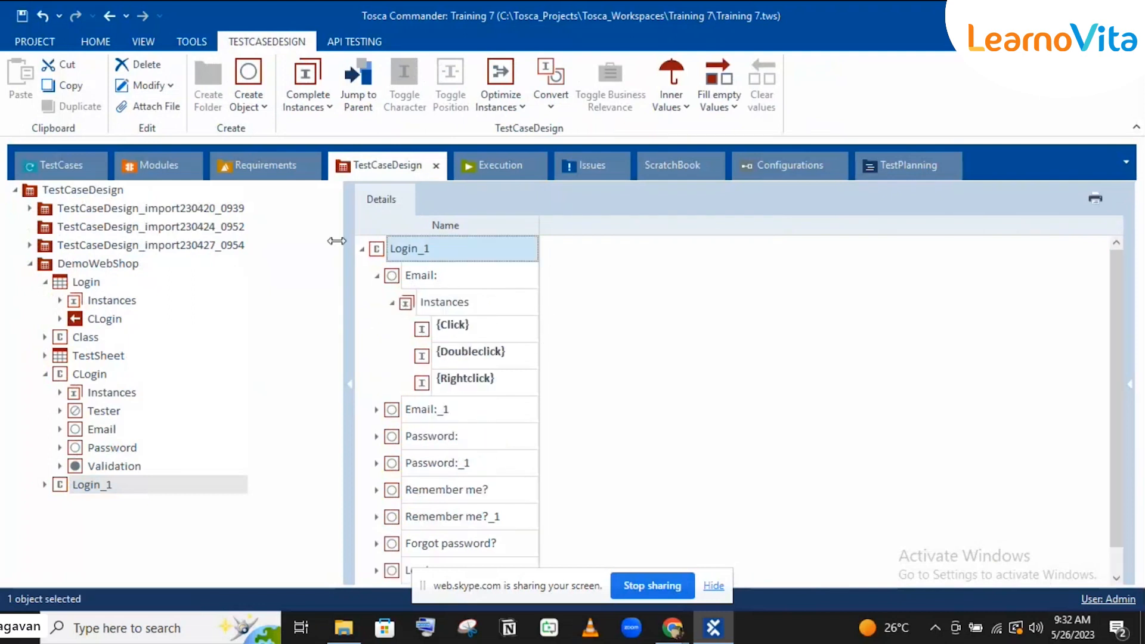
left_click(147, 163)
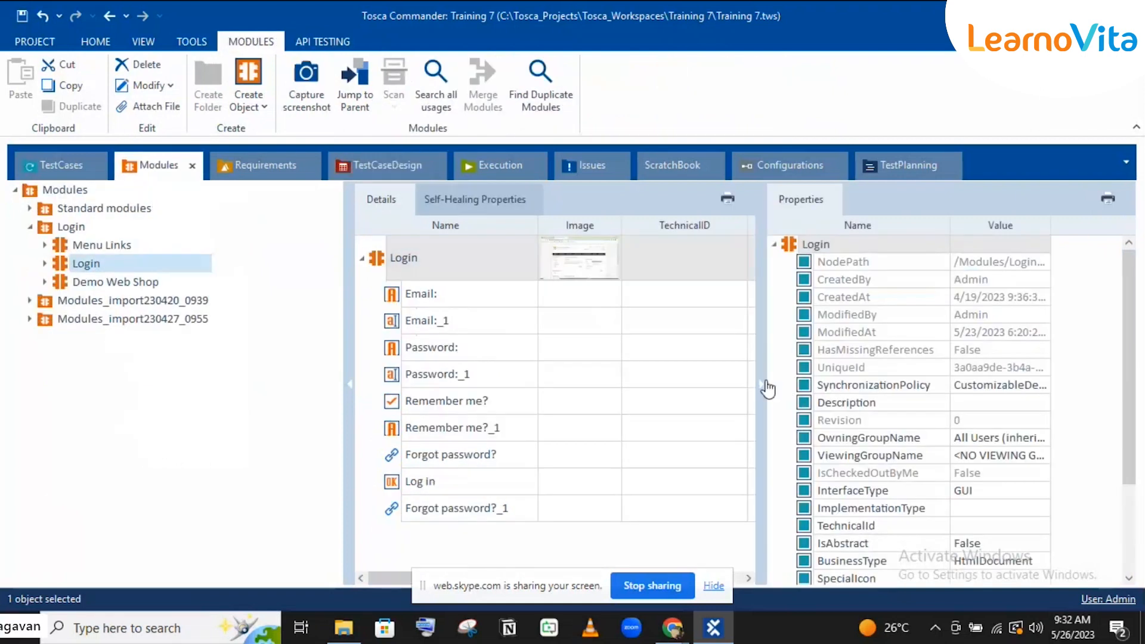
Step: Append an e-mail address to the Login module's Email: ValueRange and return to TestCaseDesign
left_click(766, 387)
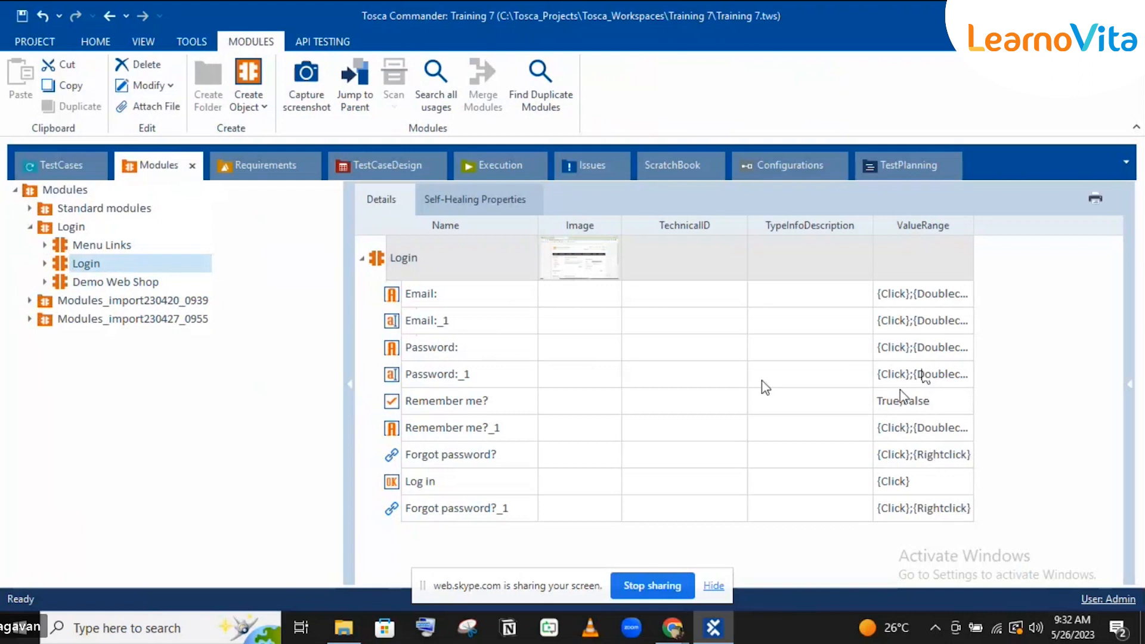
key("Tab")
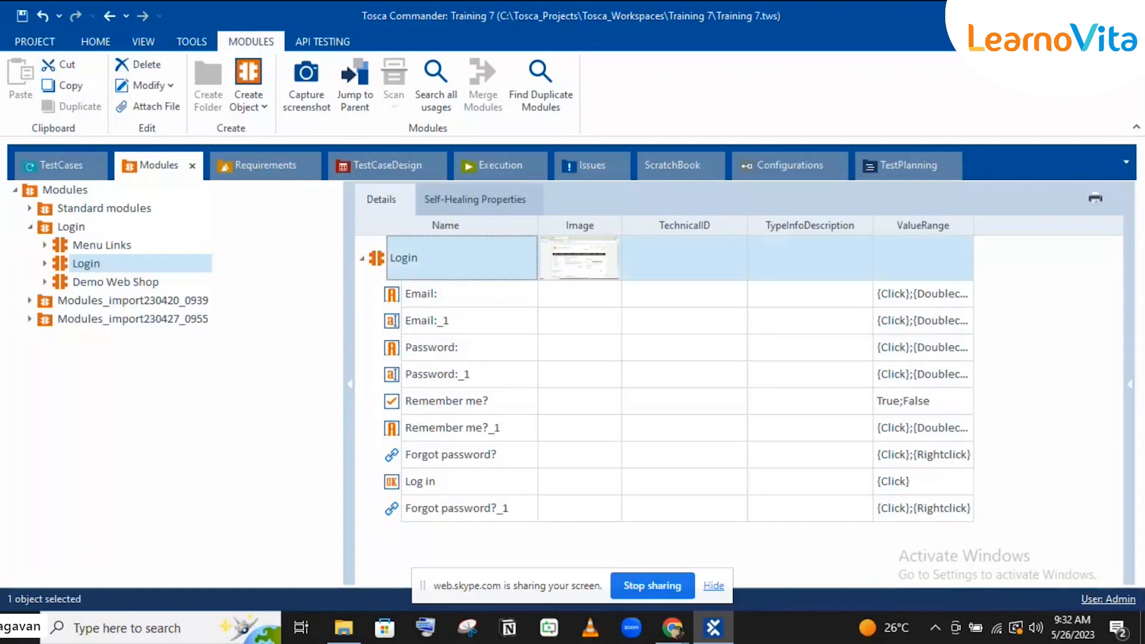
left_click(940, 294)
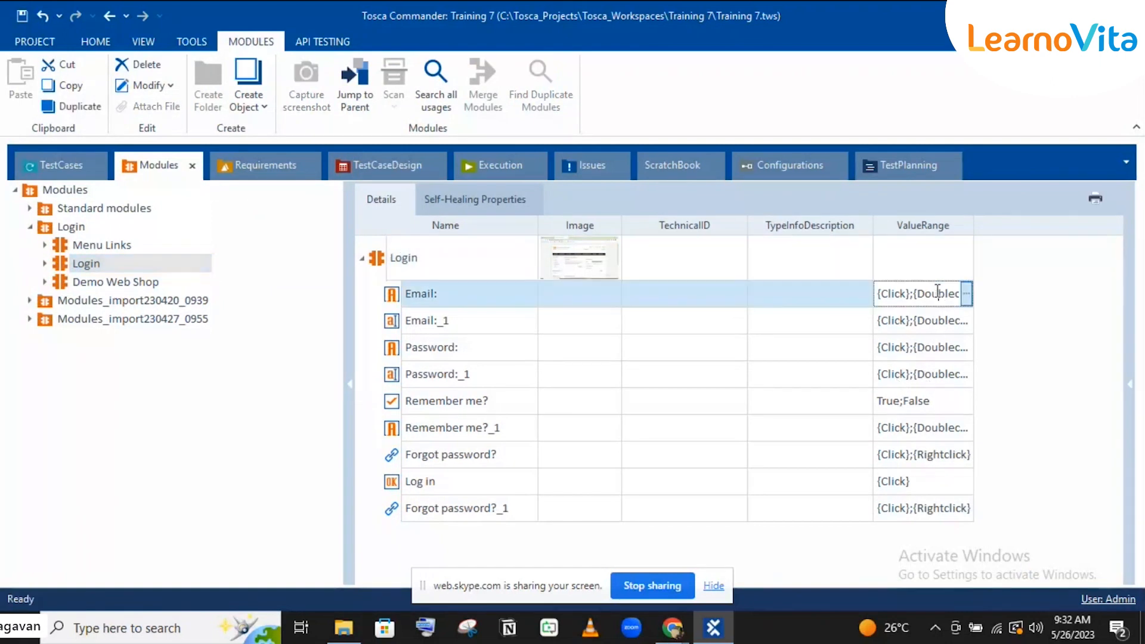
left_click(967, 294)
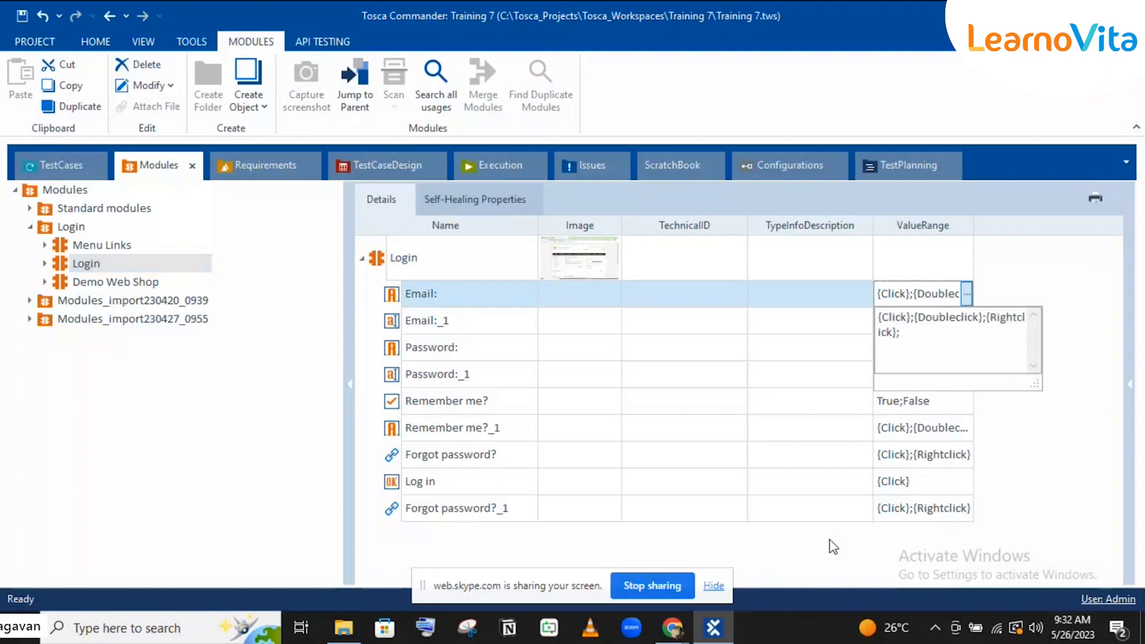
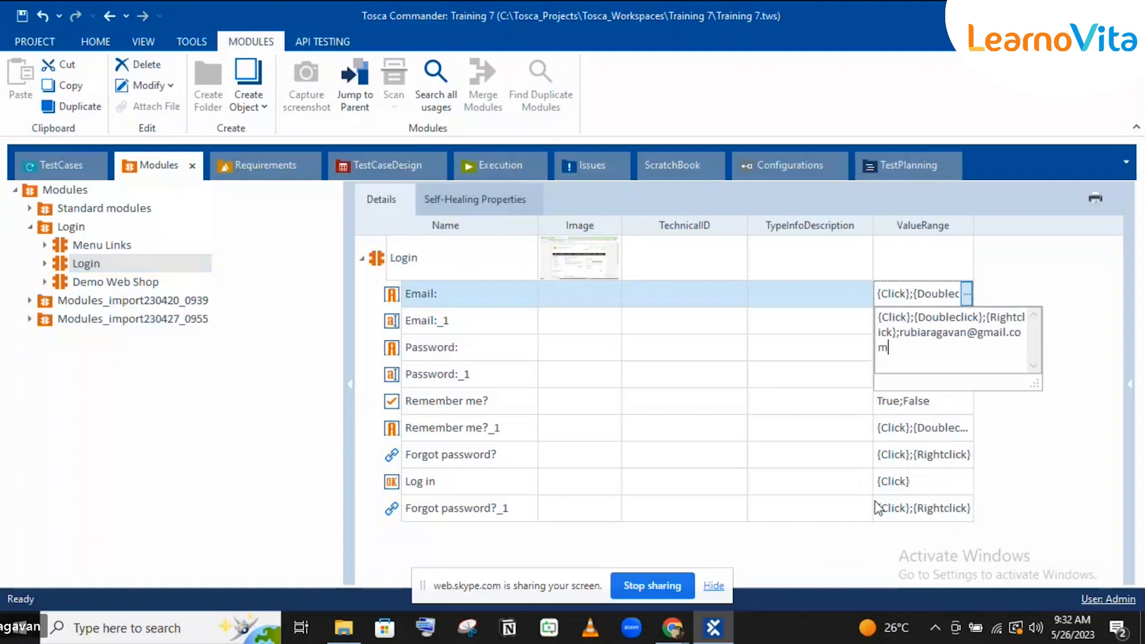
left_click(996, 286)
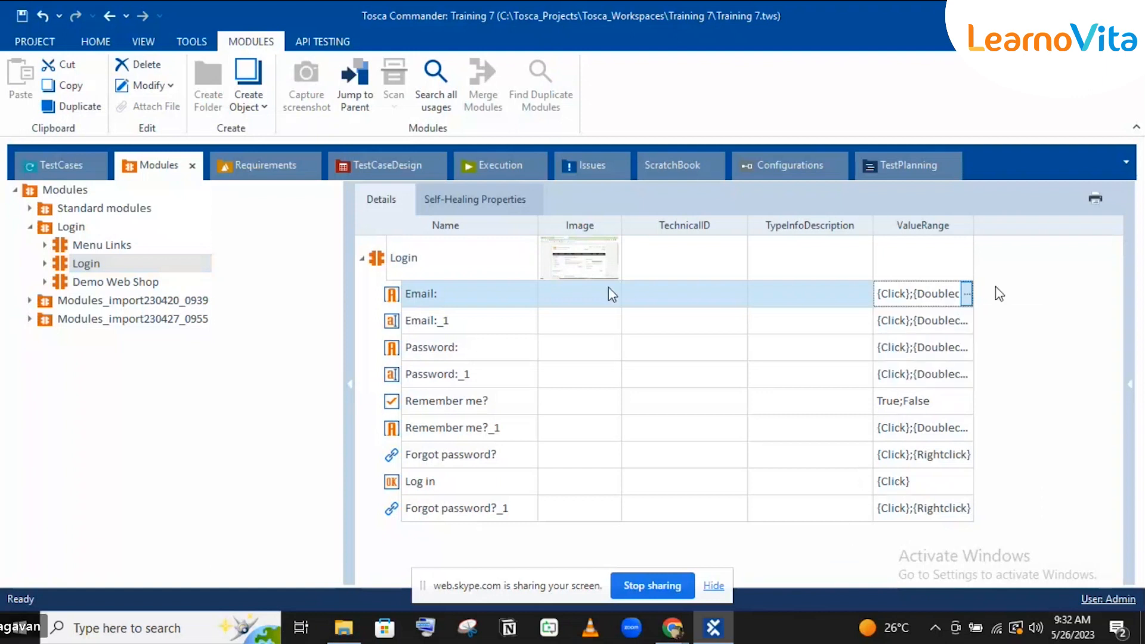
left_click(930, 219)
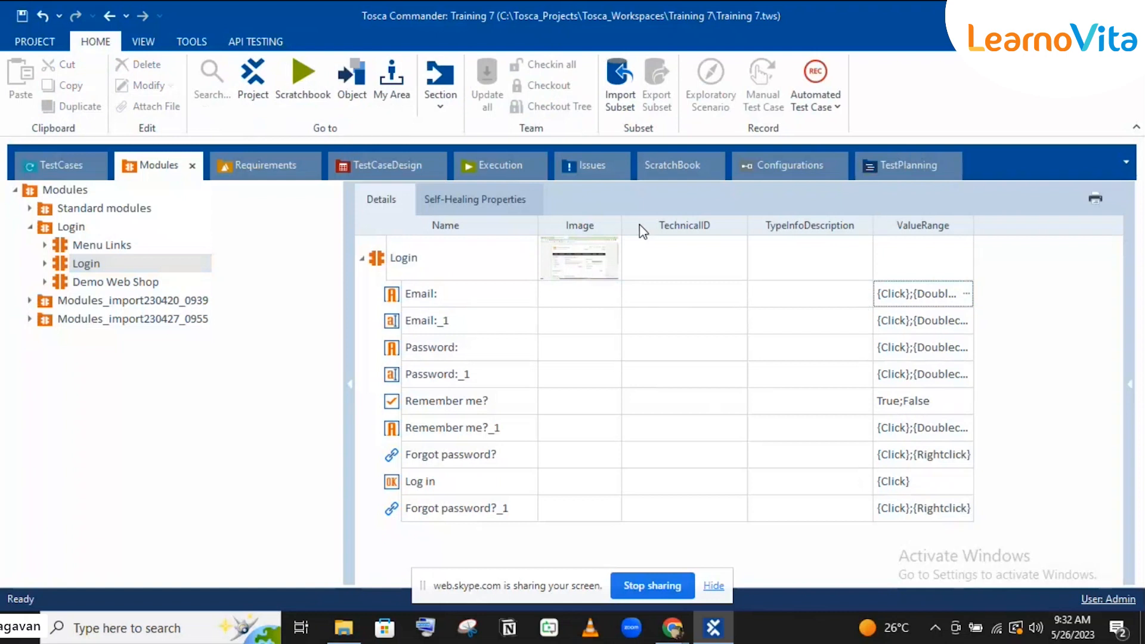
left_click(397, 160)
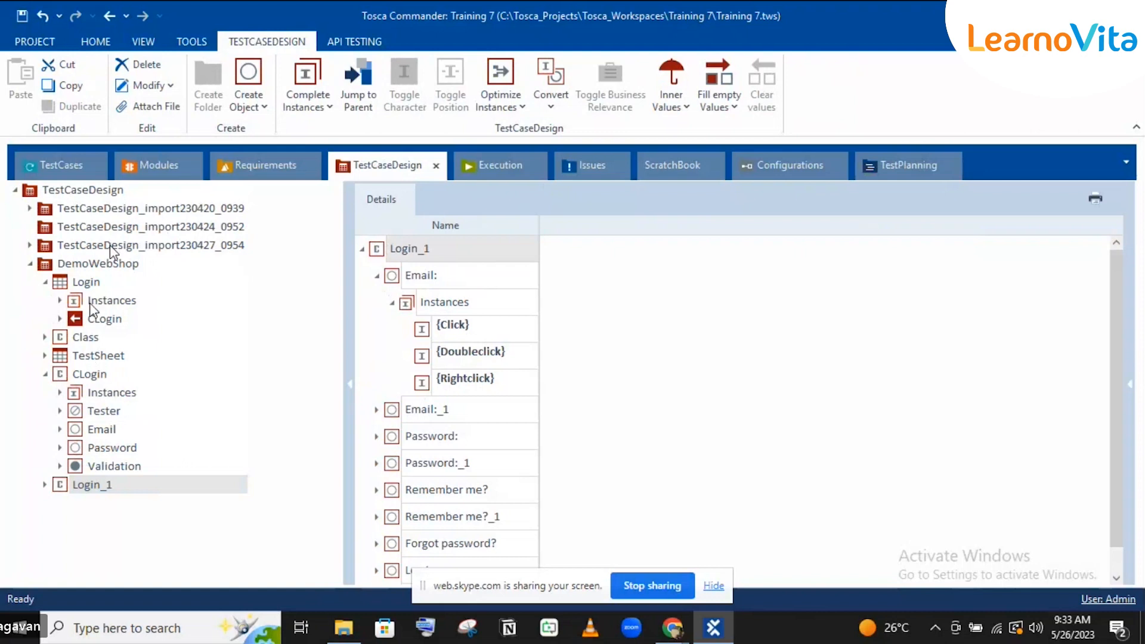
Step: Collapse Login and CLogin, select Login_1, then expand the Login sheet and select its CLogin entry
left_click(45, 282)
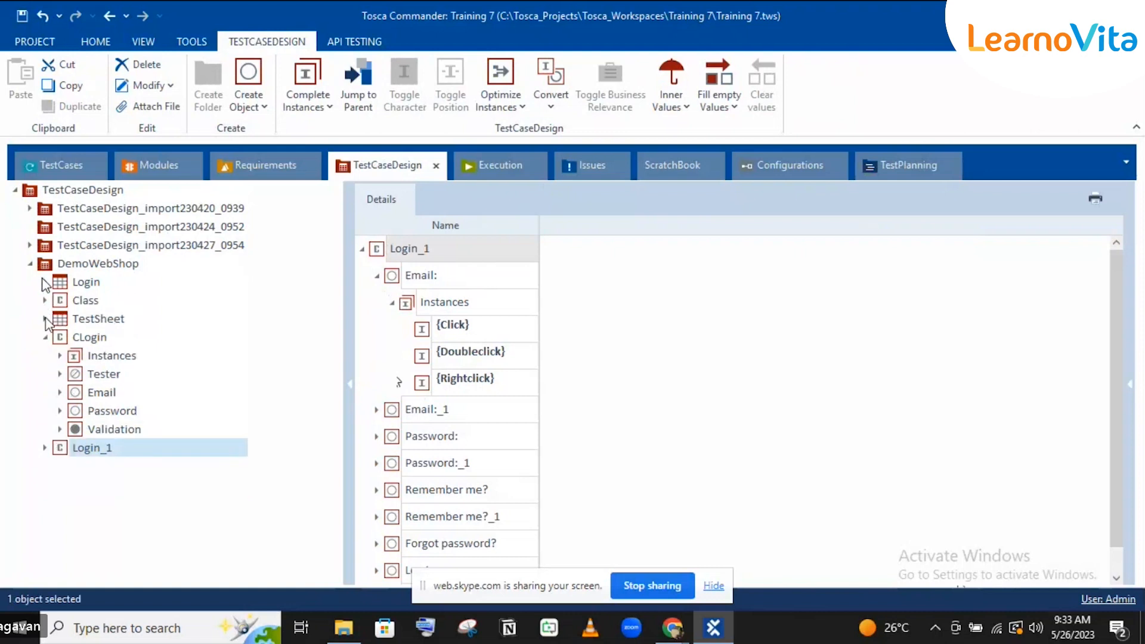
left_click(44, 337)
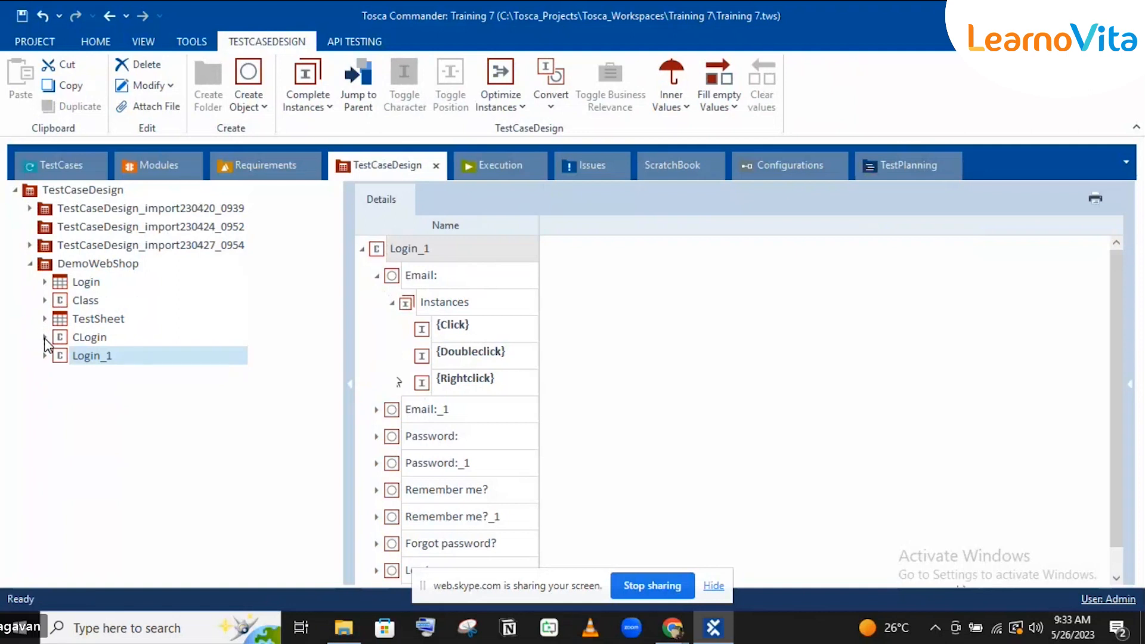
left_click(70, 432)
left_click(76, 300)
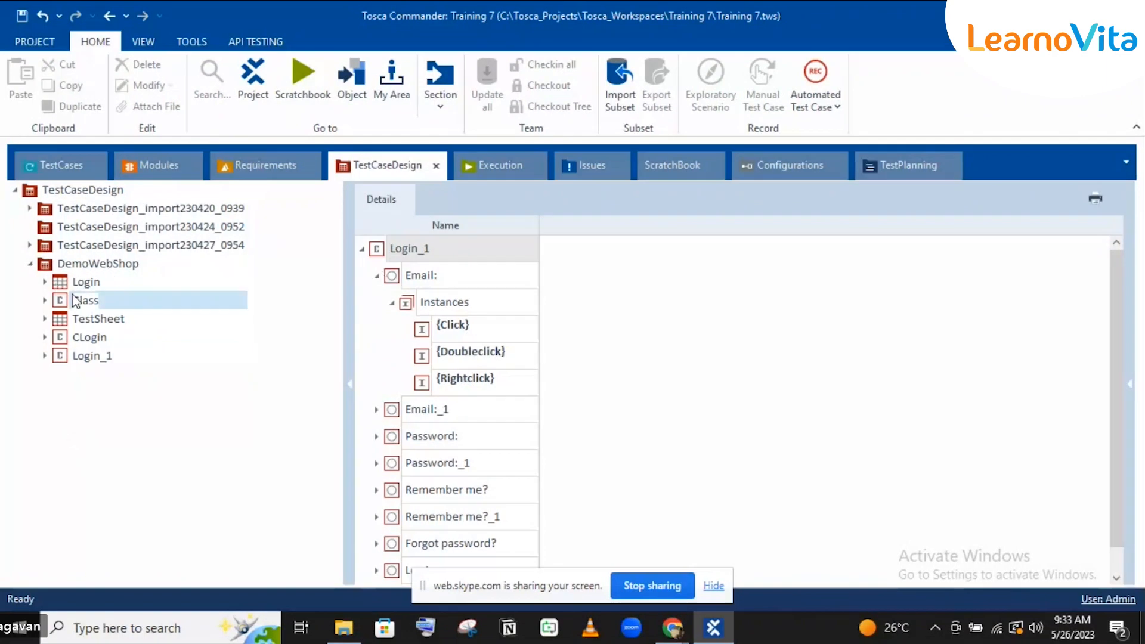
left_click(84, 361, "shift")
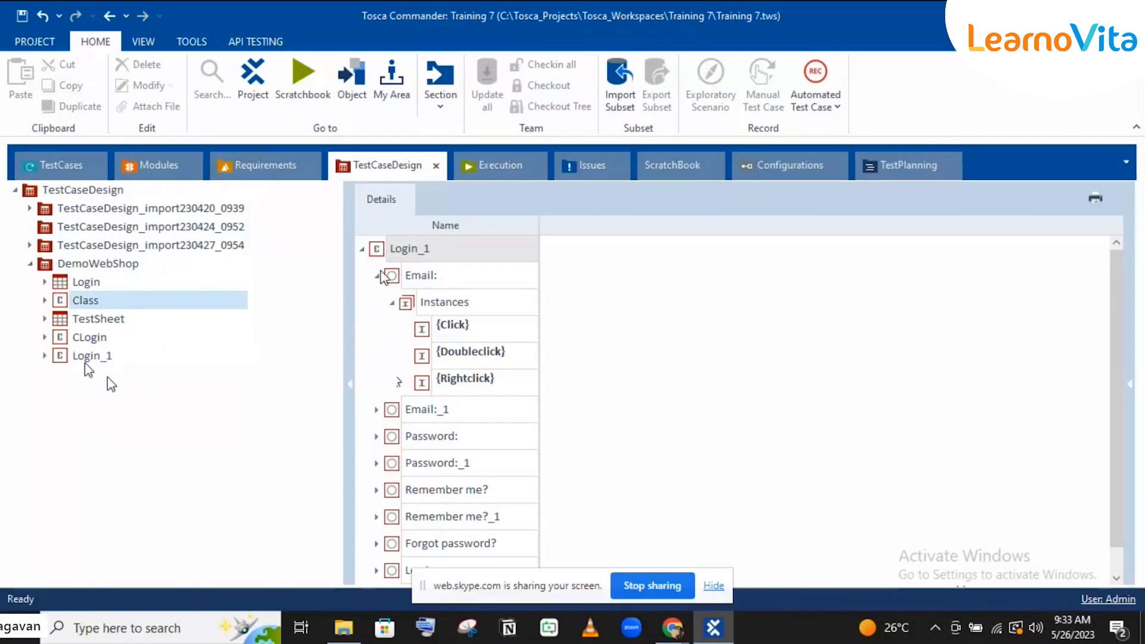
left_click(148, 434)
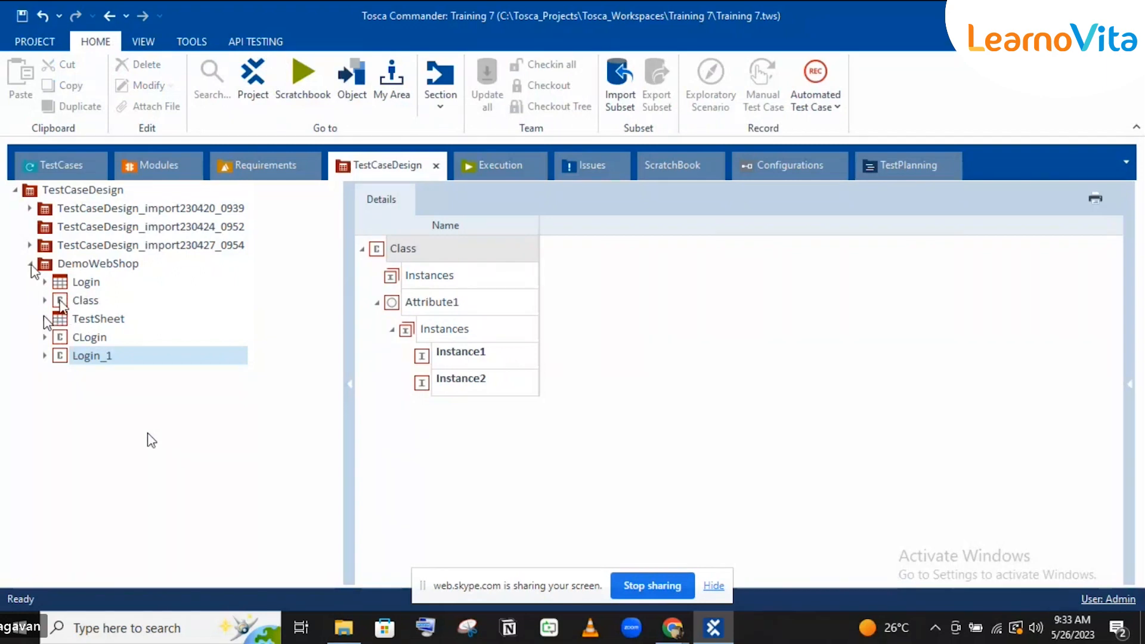
left_click(44, 282)
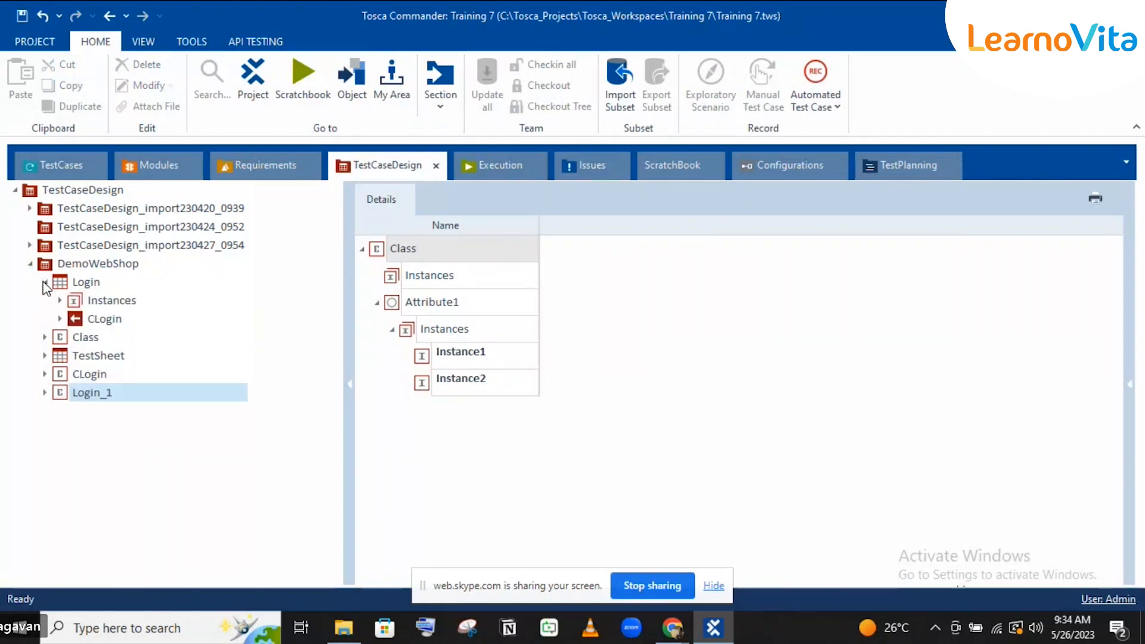
left_click(94, 320)
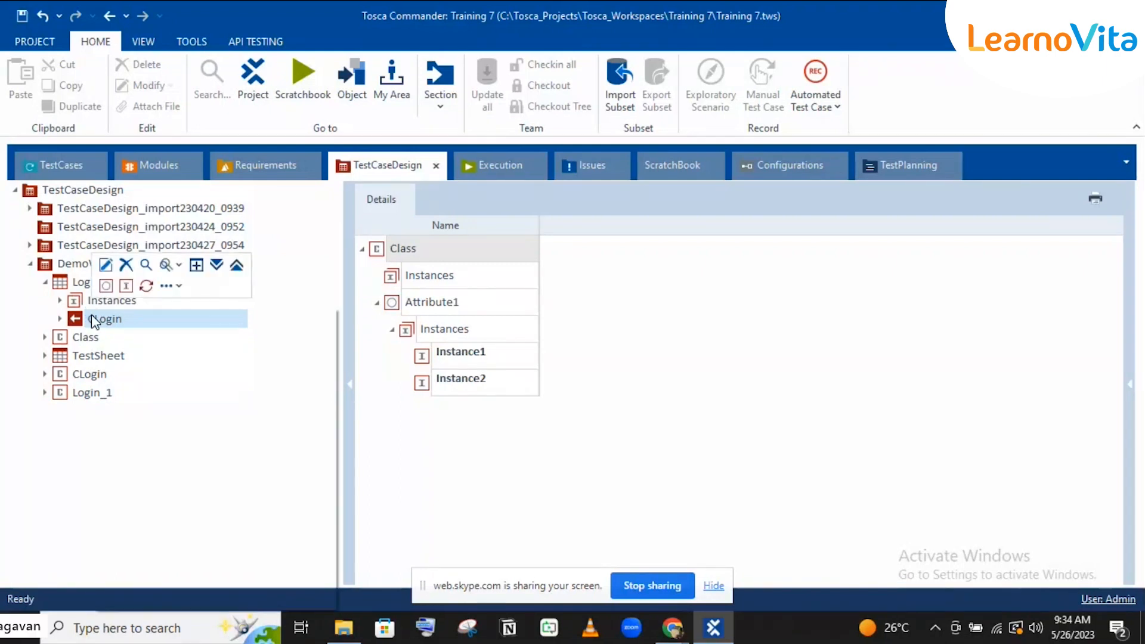
Step: Resolve the CLogin class reference into a local class and expand its attributes
right_click(91, 313)
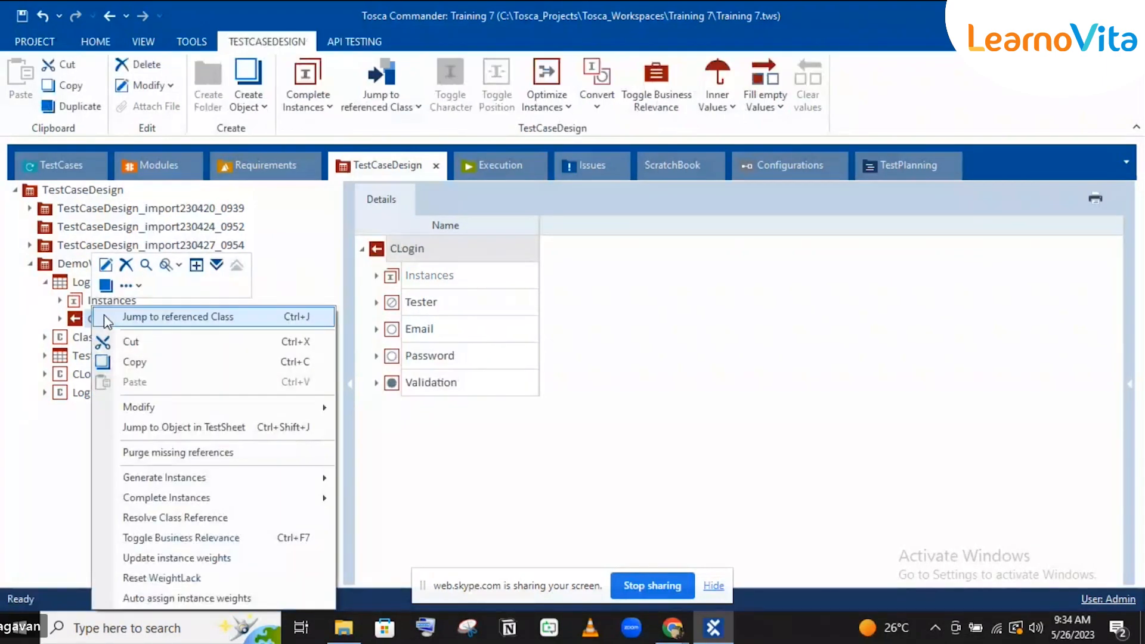
mouse_move(163, 406)
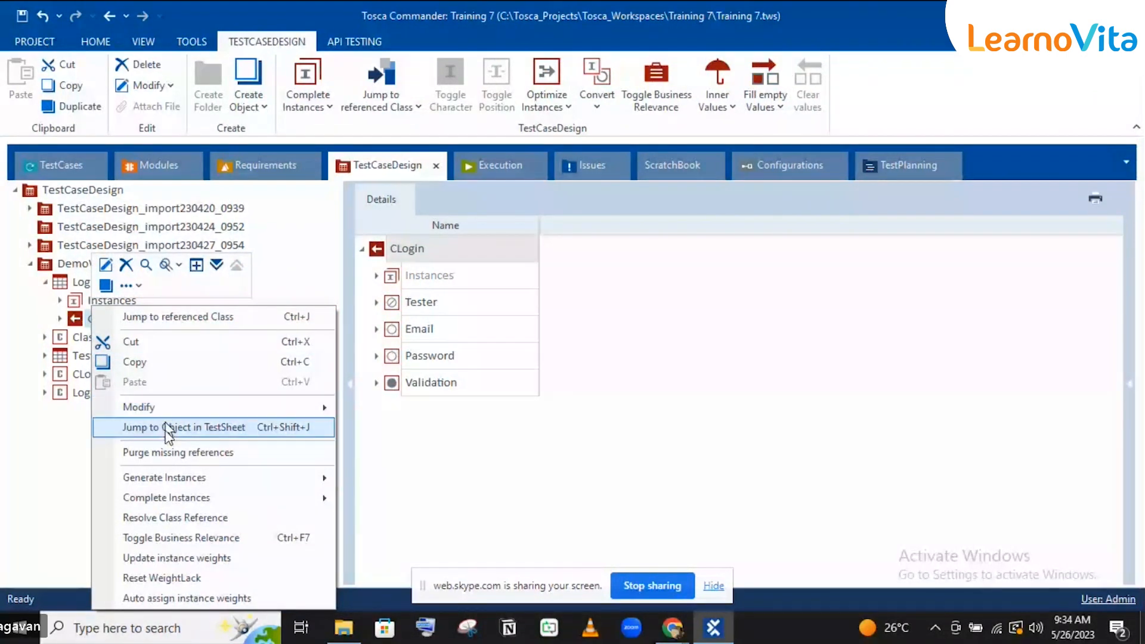
left_click(176, 515)
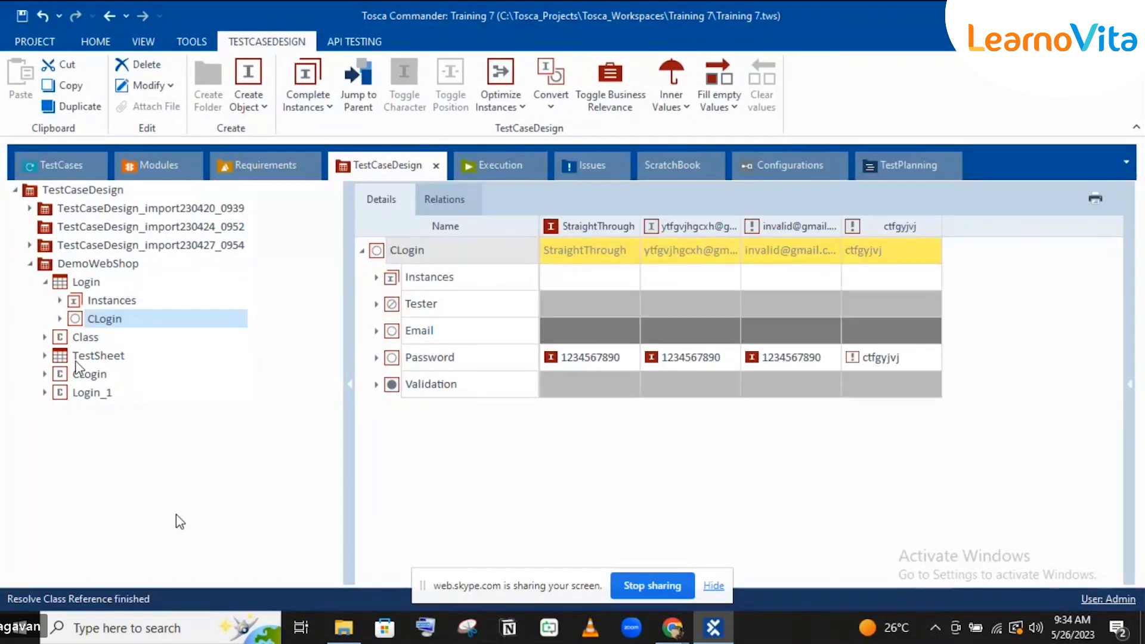
left_click(60, 319)
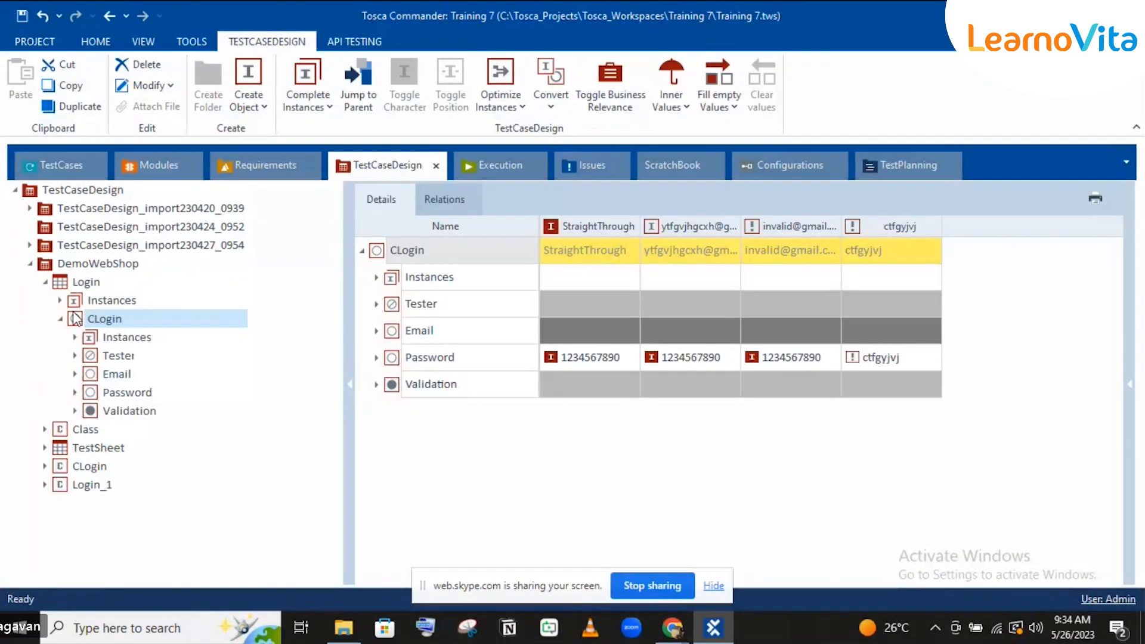
left_click(123, 337)
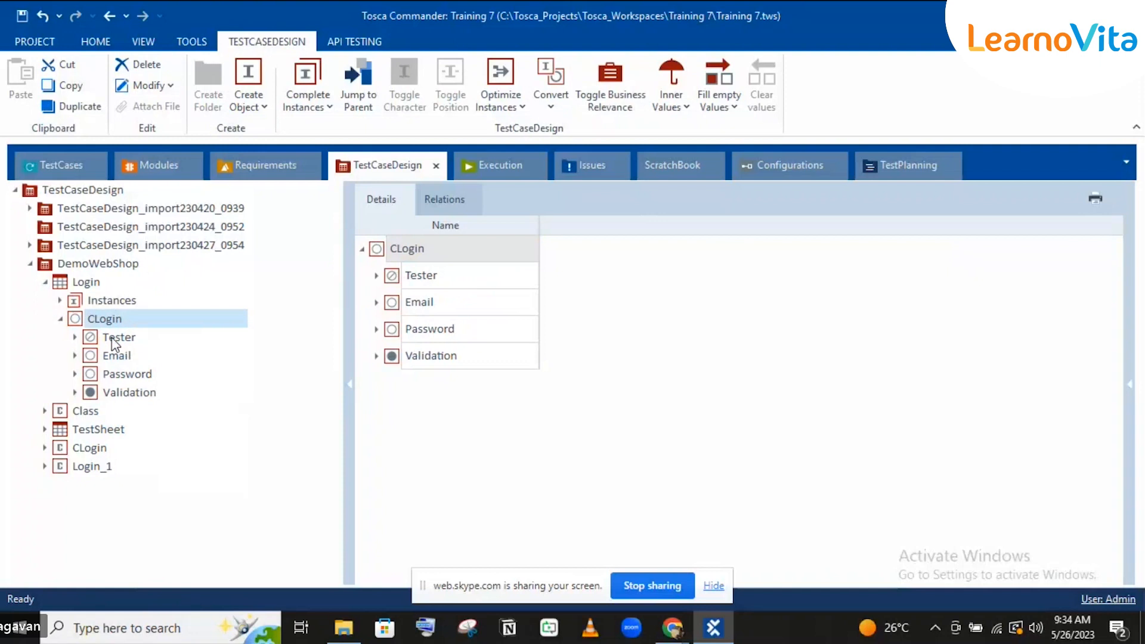
Step: Cut the Tester, Email, Password and Validation attributes and paste them into the Login sheet's Instances
left_click(113, 338)
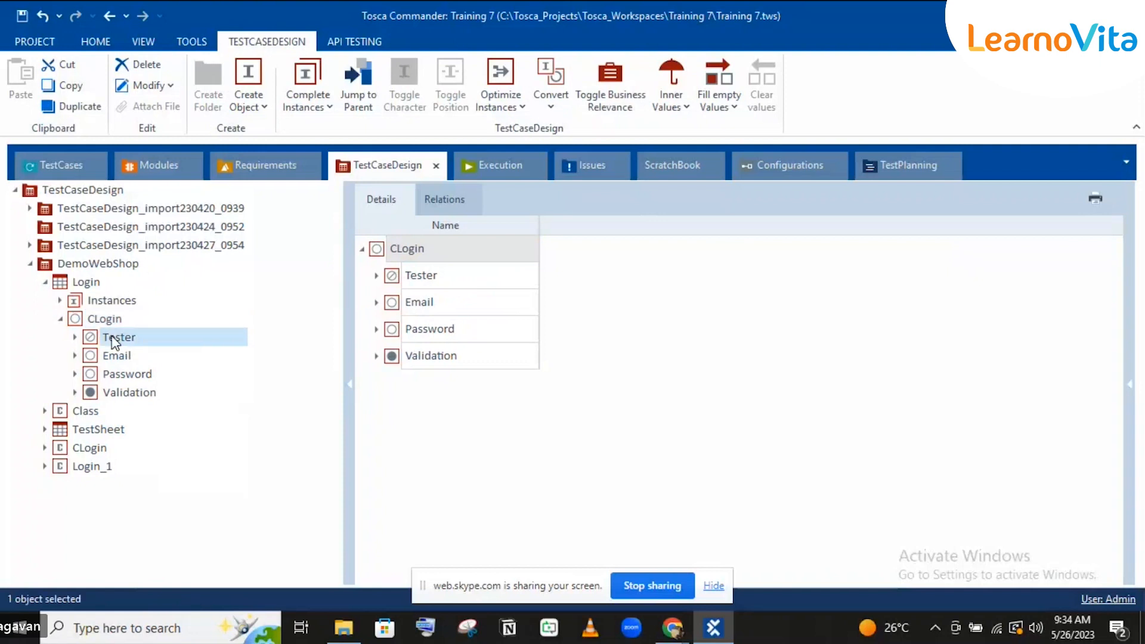
left_click(112, 395, "shift")
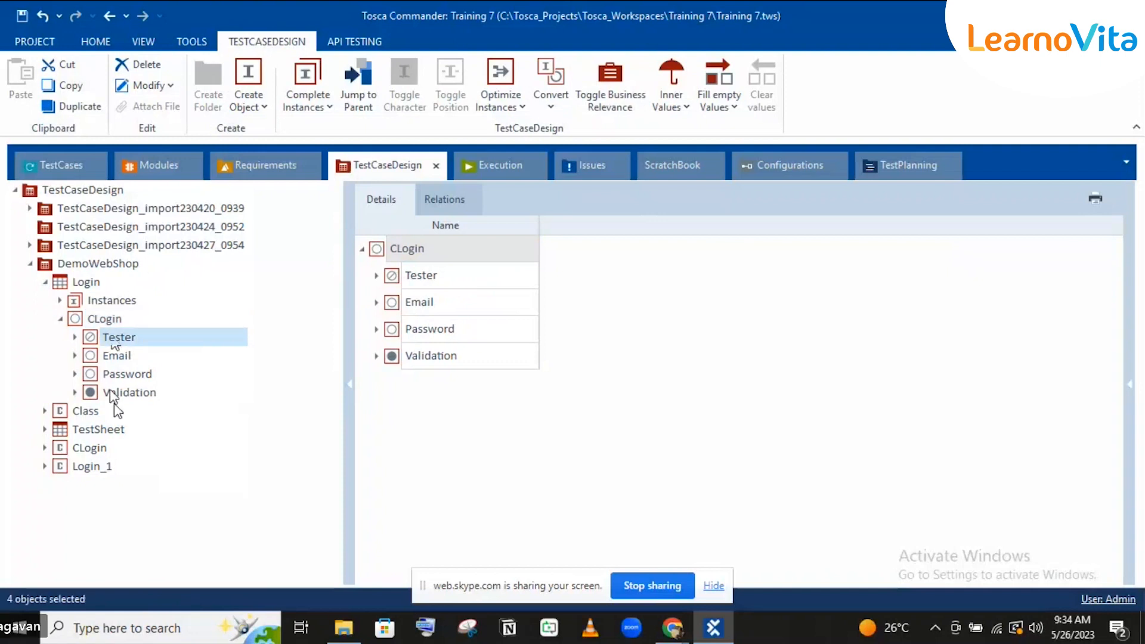
key("ctrl+x")
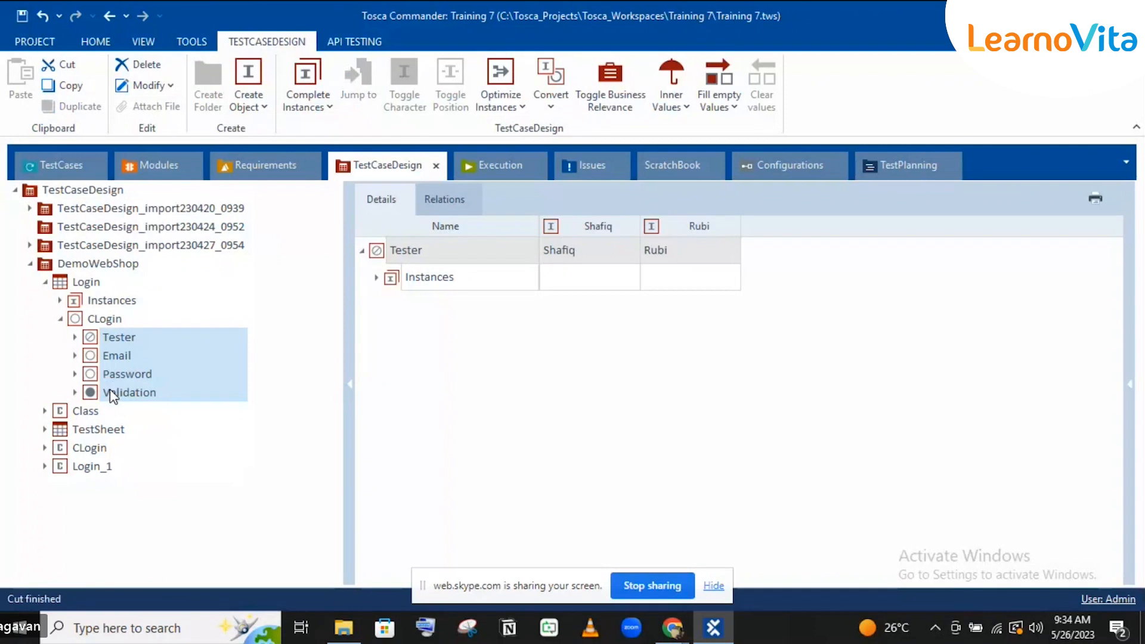
left_click(97, 301)
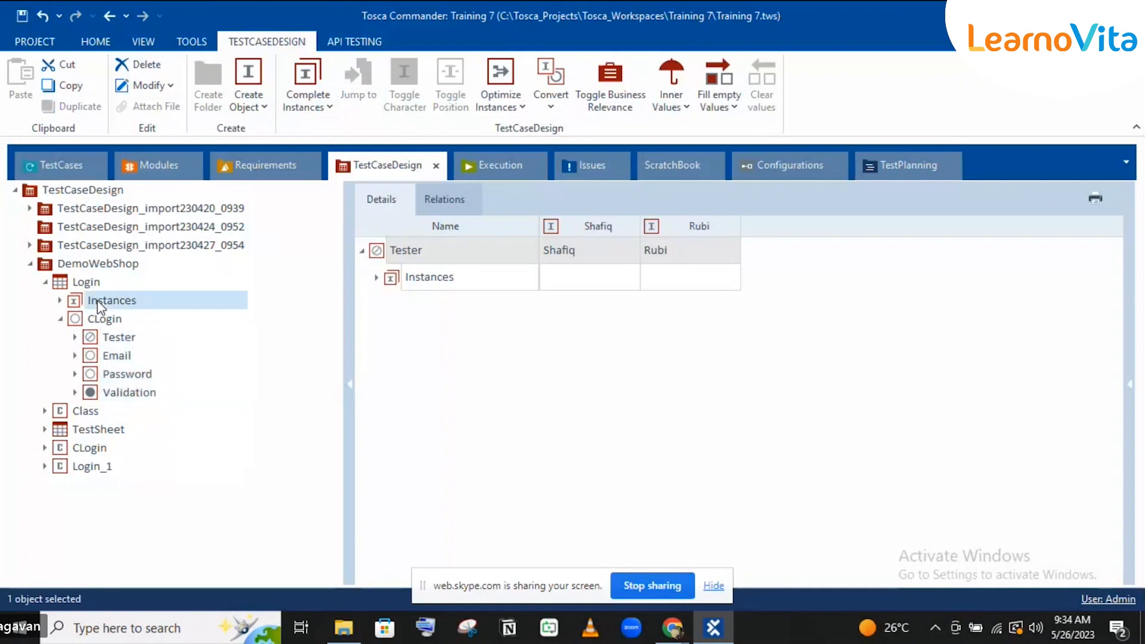
key("ctrl+v")
left_click(98, 300)
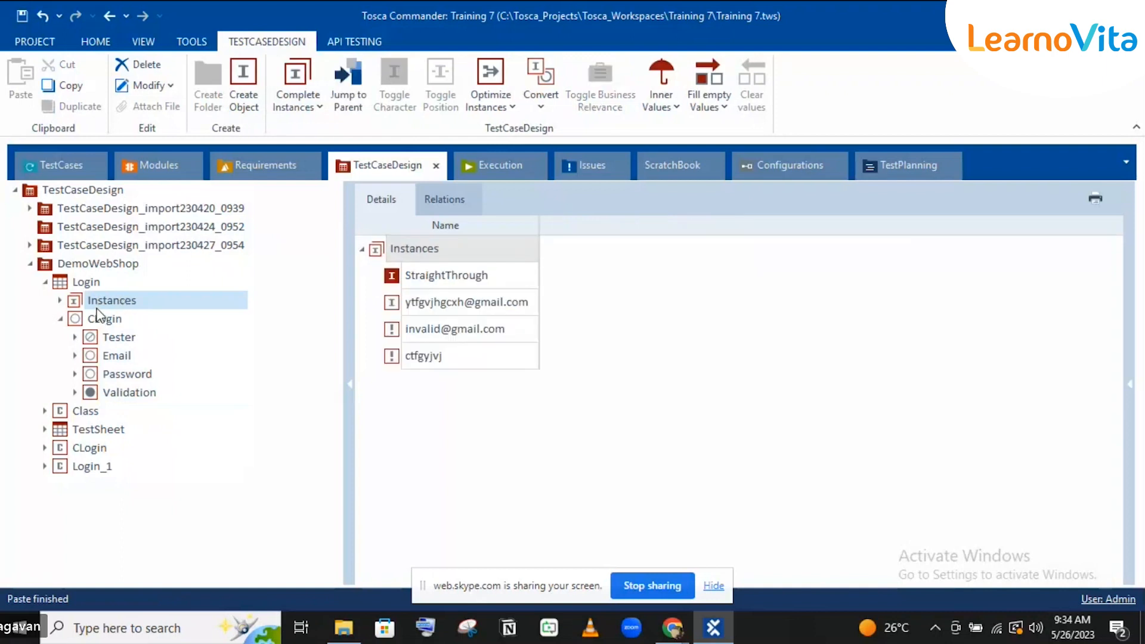
left_click(99, 319)
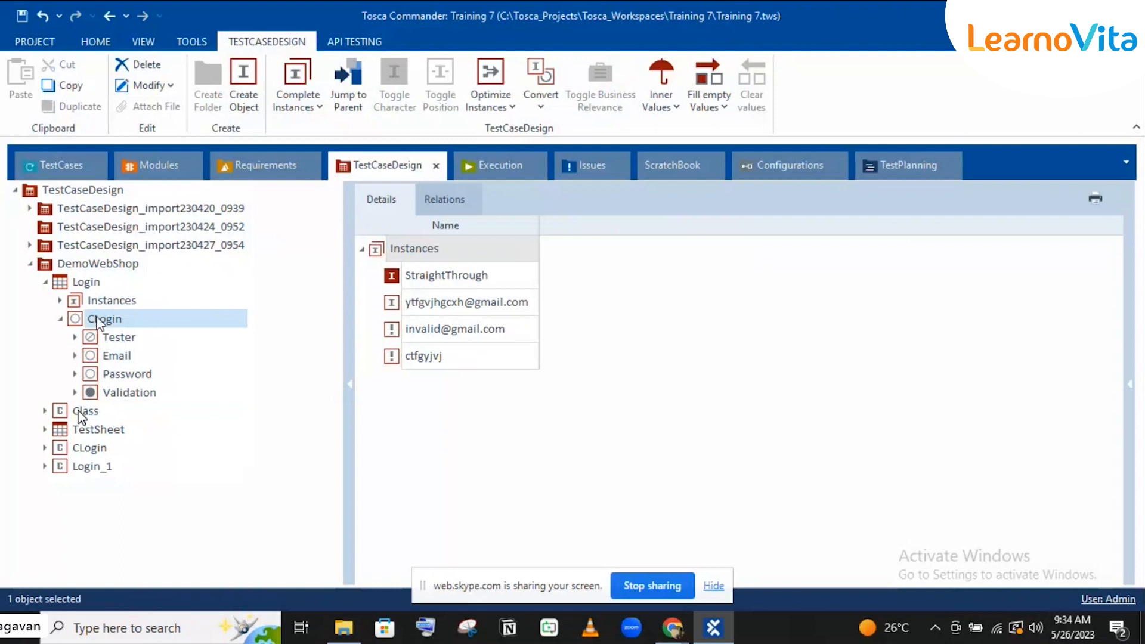
Step: Clear leftover Class, TestSheet, CLogin and Login_1 entries, then view the import230427_0954 Login sheet
left_click(89, 471, "shift")
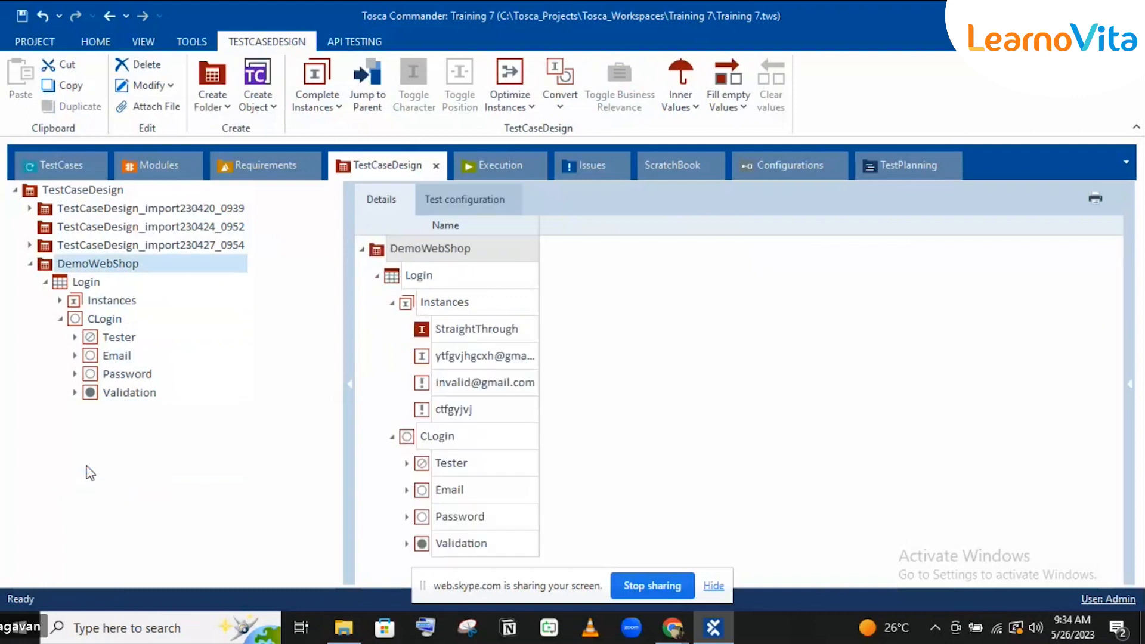
left_click(78, 292)
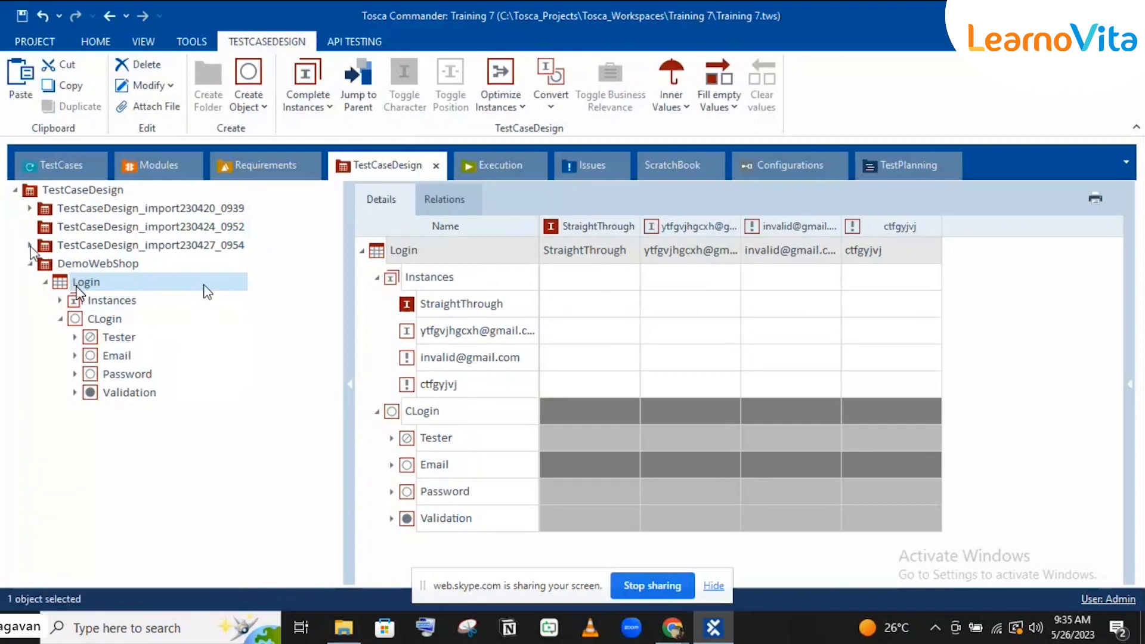
left_click(30, 245)
left_click(81, 285)
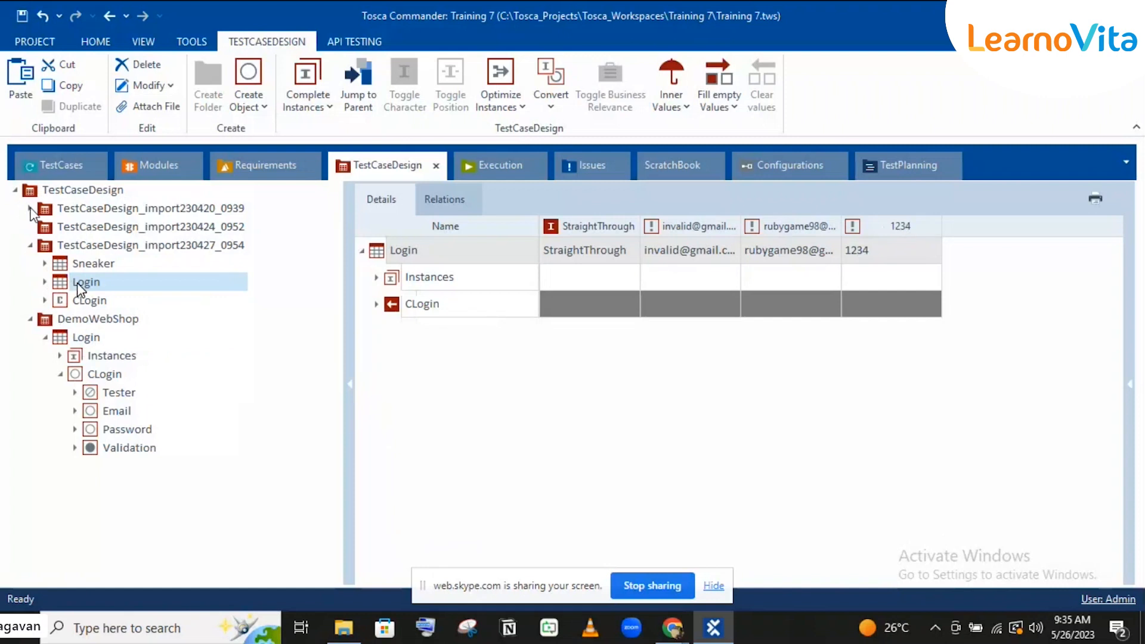
Step: Compare the imported Login sheets and inspect CLogin's Username and StraightThrough Password values
left_click(30, 209)
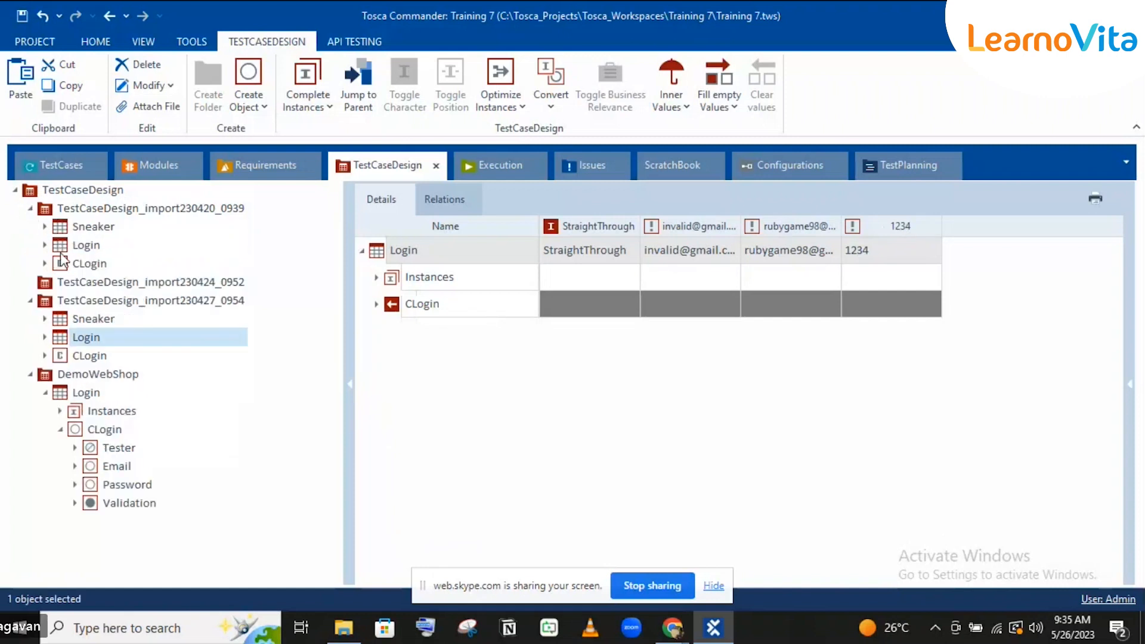
left_click(57, 250)
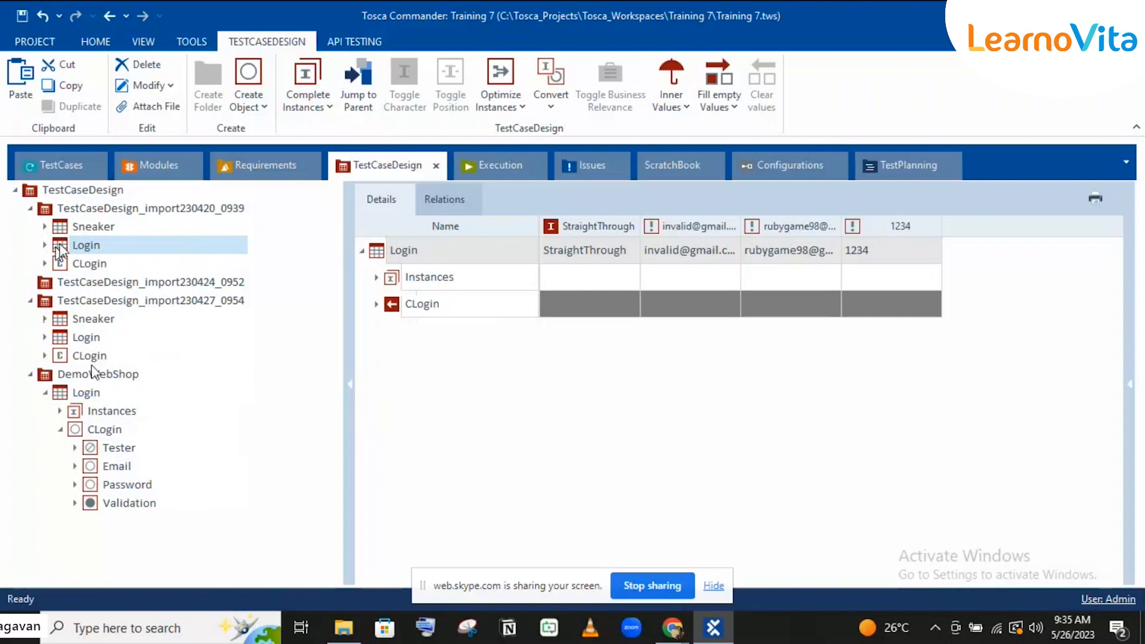
left_click(31, 374)
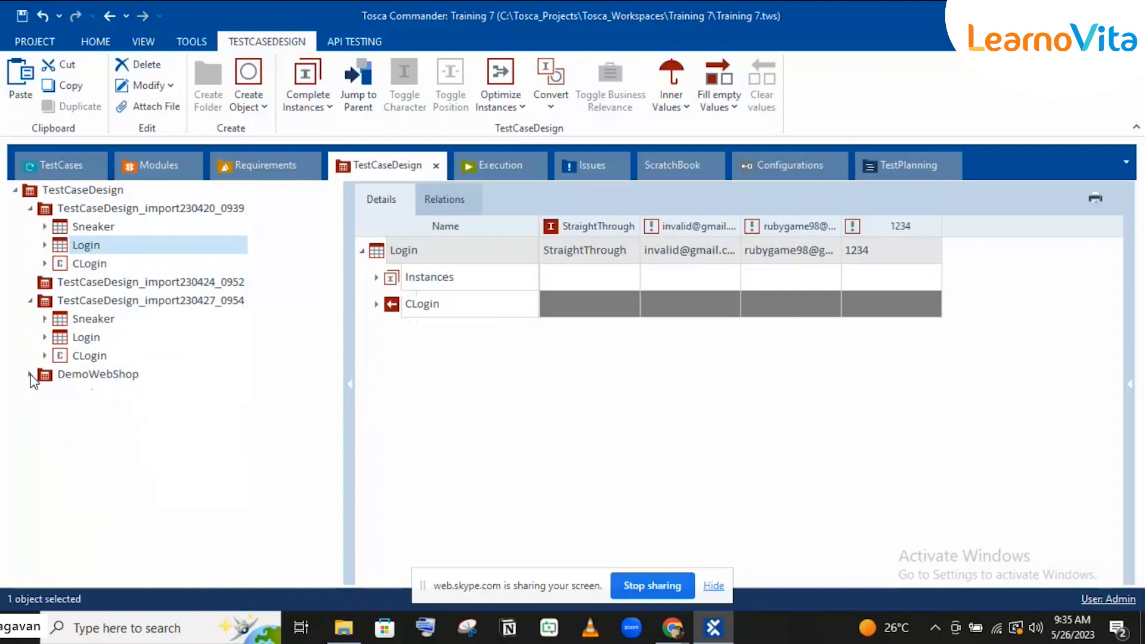
left_click(30, 301)
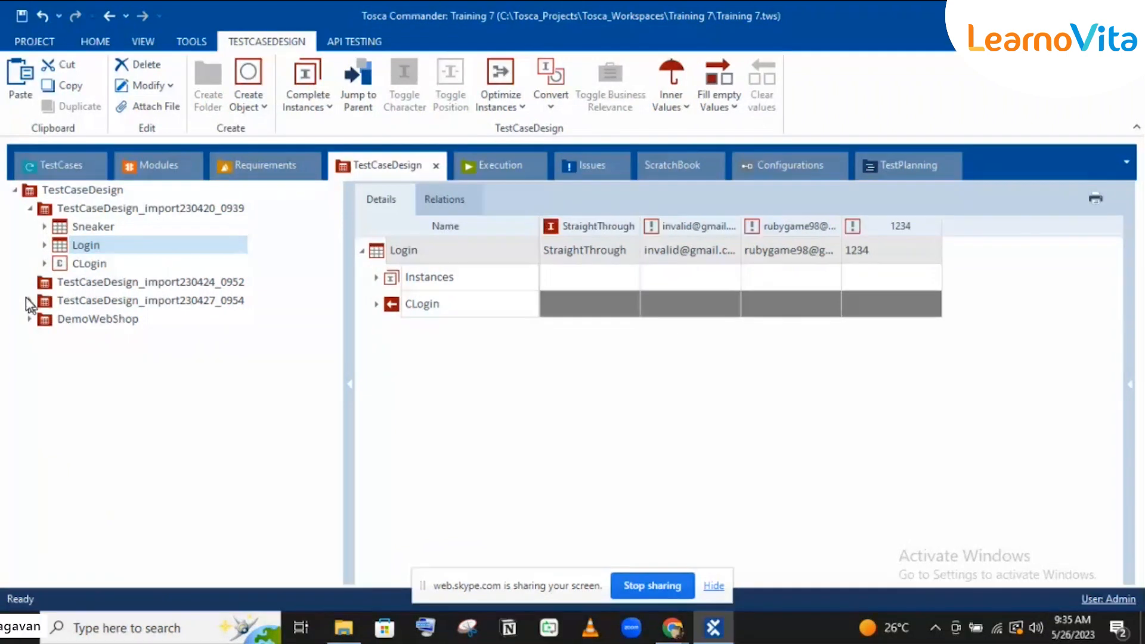
left_click(30, 301)
left_click(85, 338)
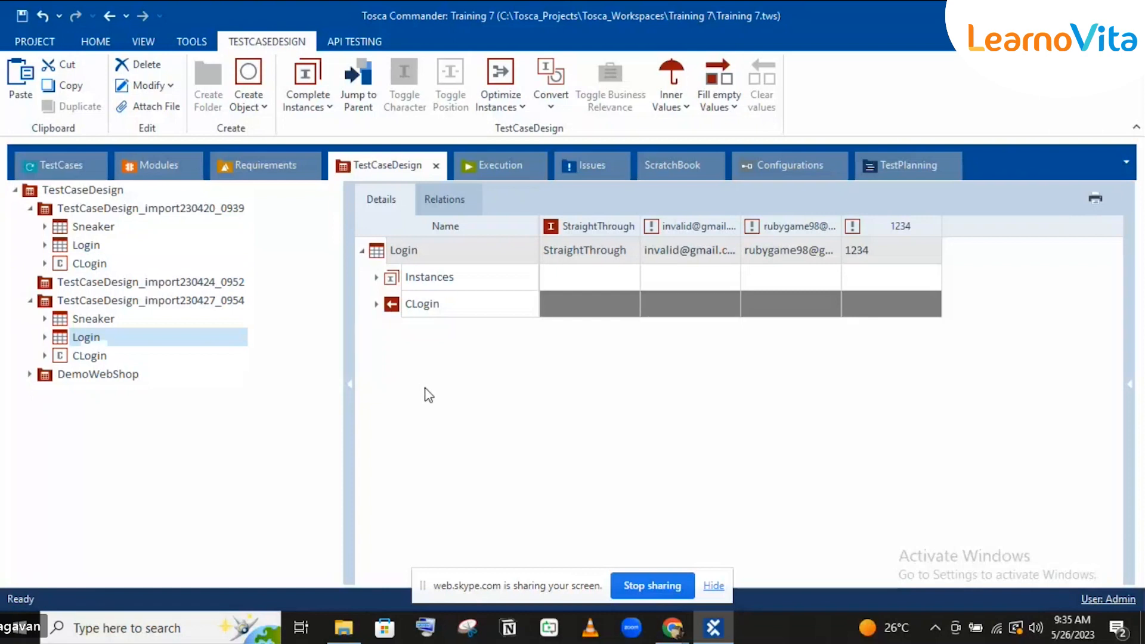
left_click(374, 305)
left_click(375, 304)
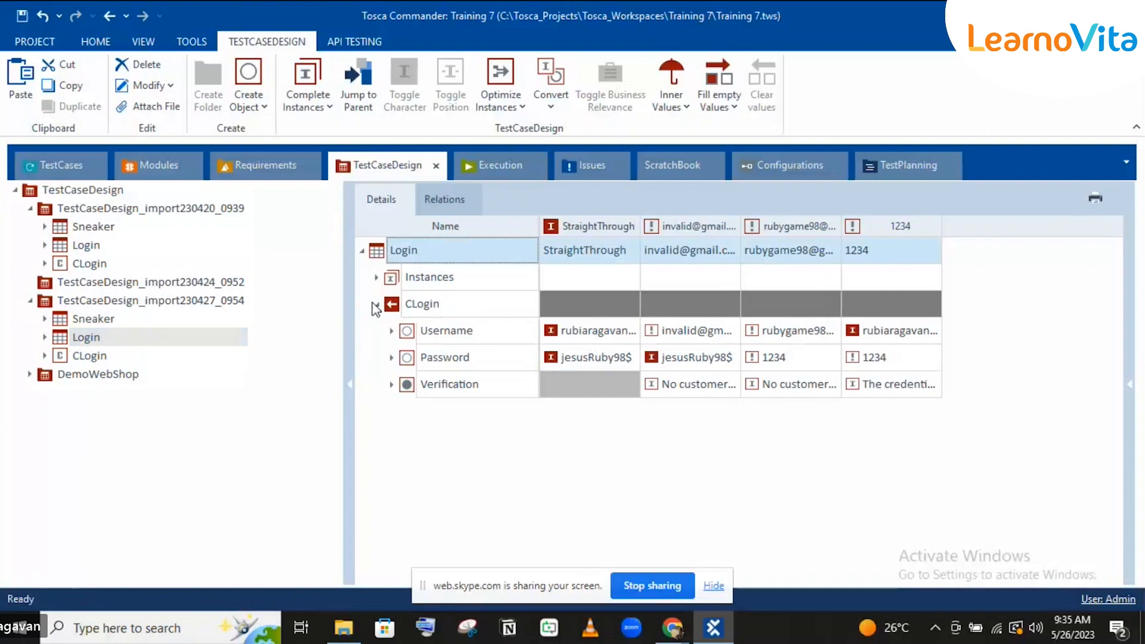
left_click(697, 335)
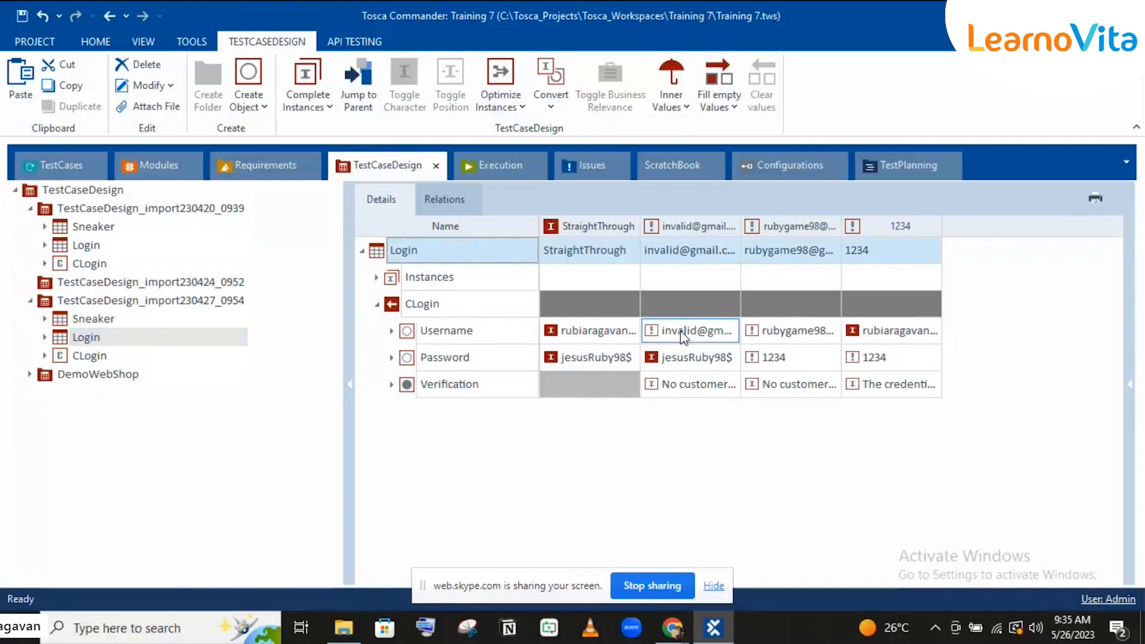
left_click(550, 361)
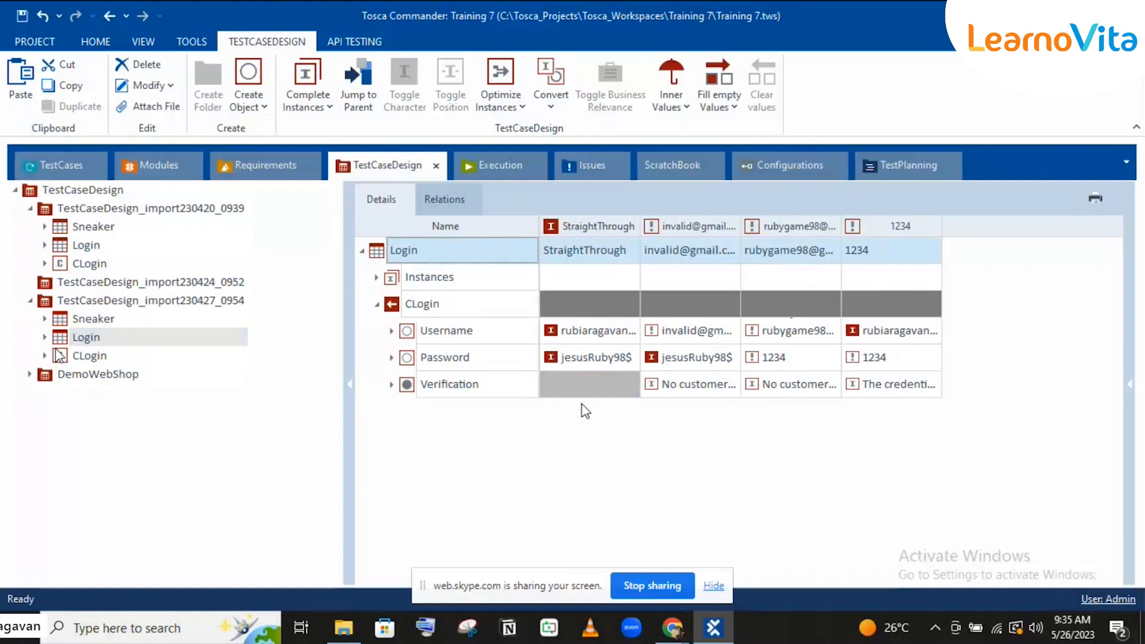
Step: Copy the import230427_0954 Login sheet into DemoWebShop and select the resulting Login_1
key("ctrl+c")
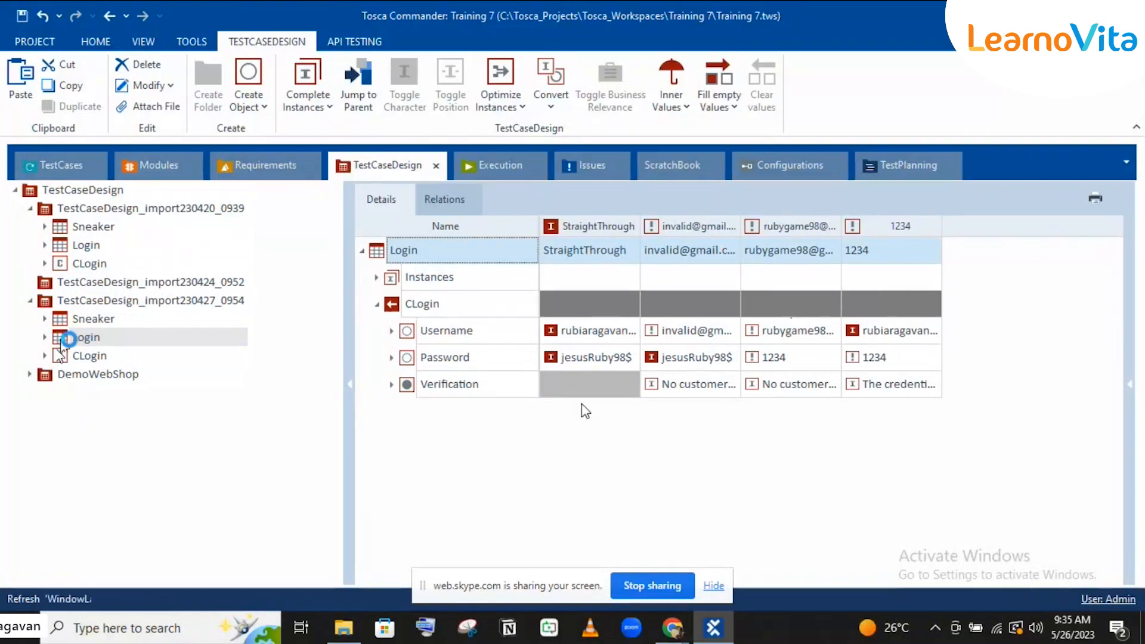
left_click(46, 378)
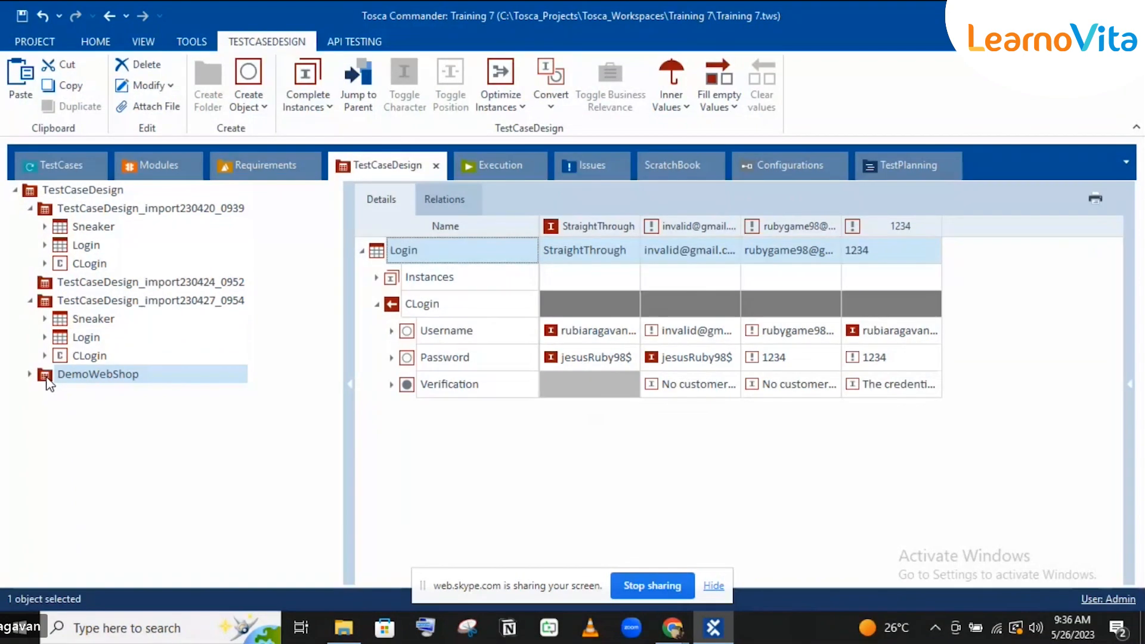
key("ctrl+v")
left_click(30, 374)
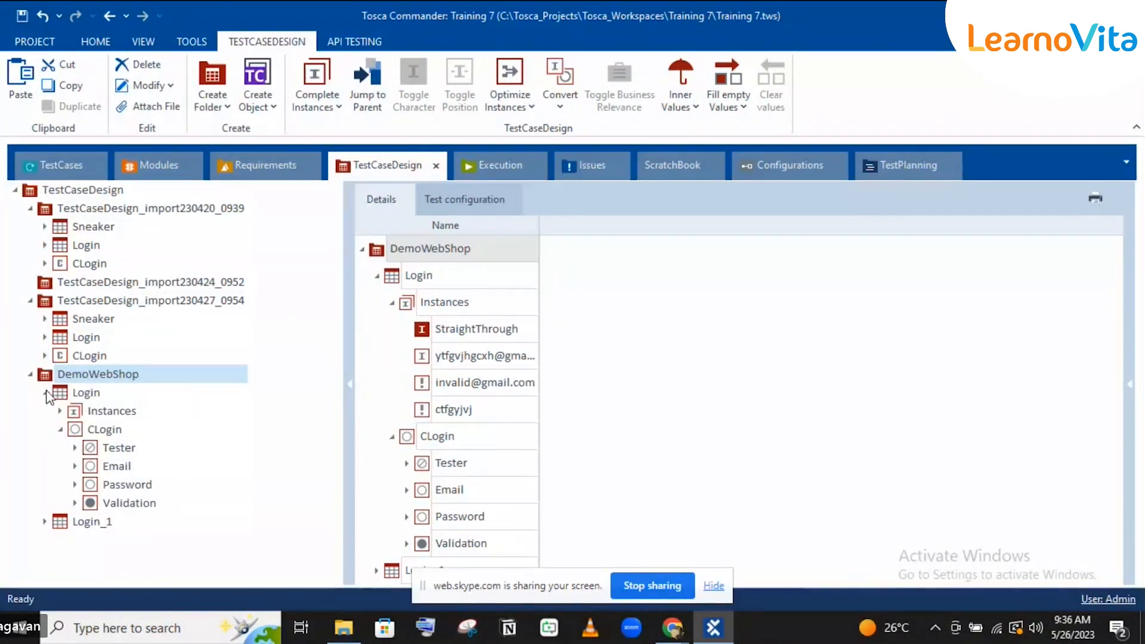
left_click(46, 393)
left_click(67, 410)
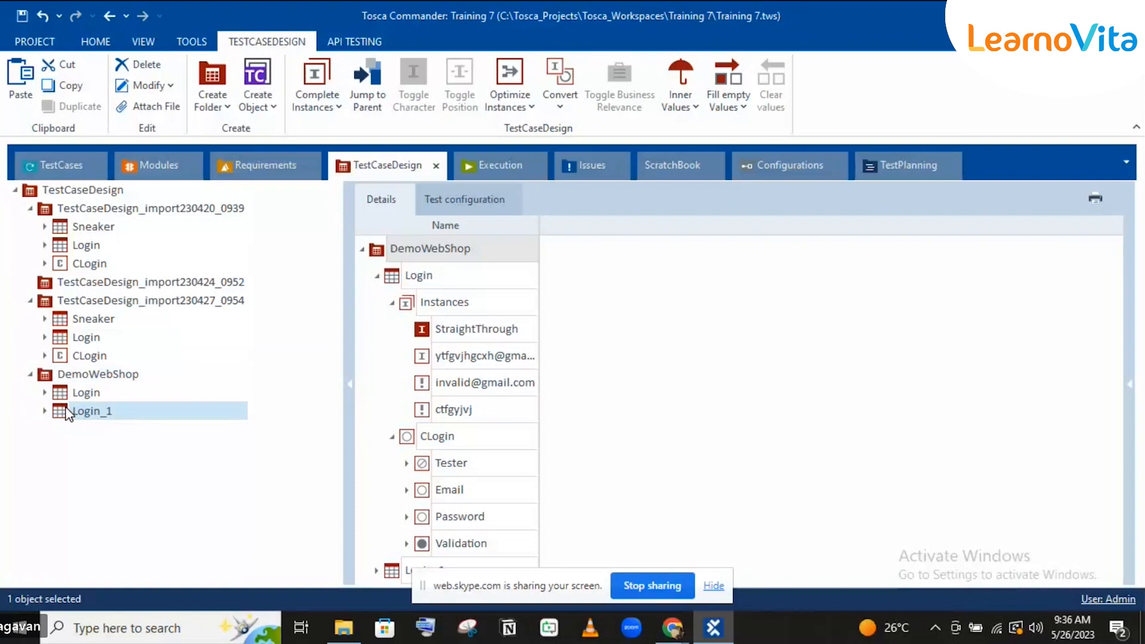
Step: Delete the old TemplateInstance of Login in the TestCases section
left_click(62, 159)
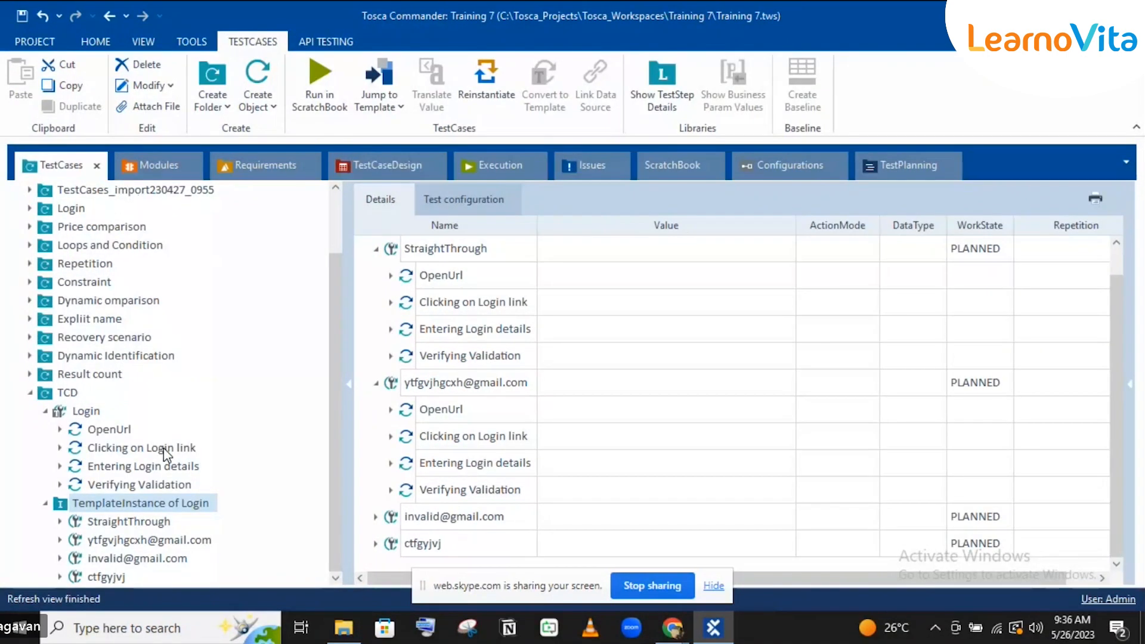
left_click(61, 507)
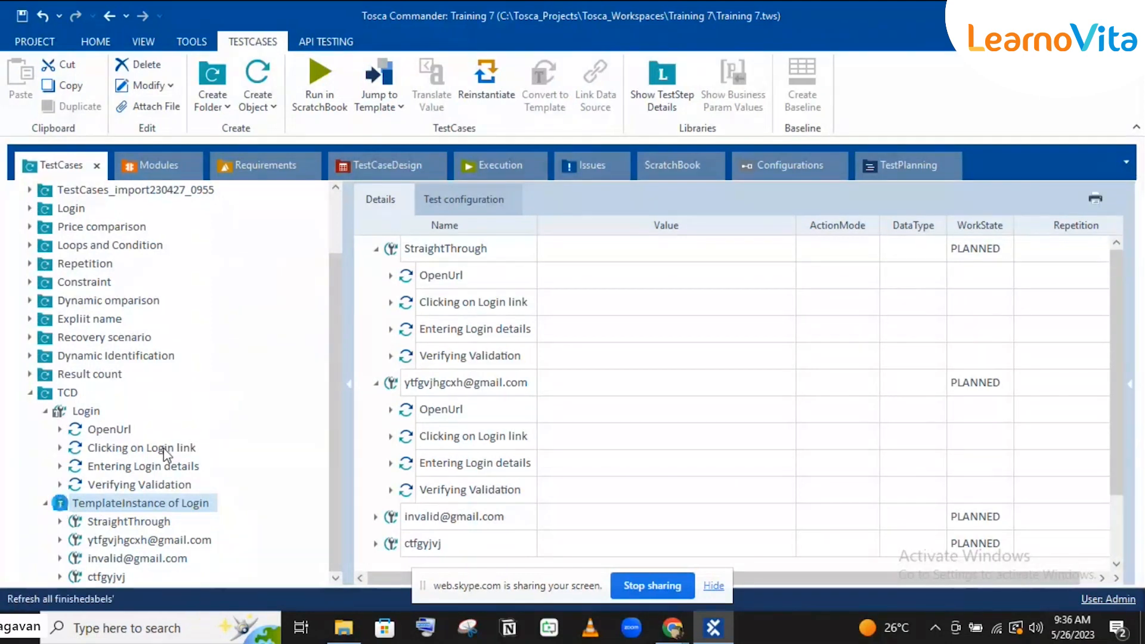
key("Delete")
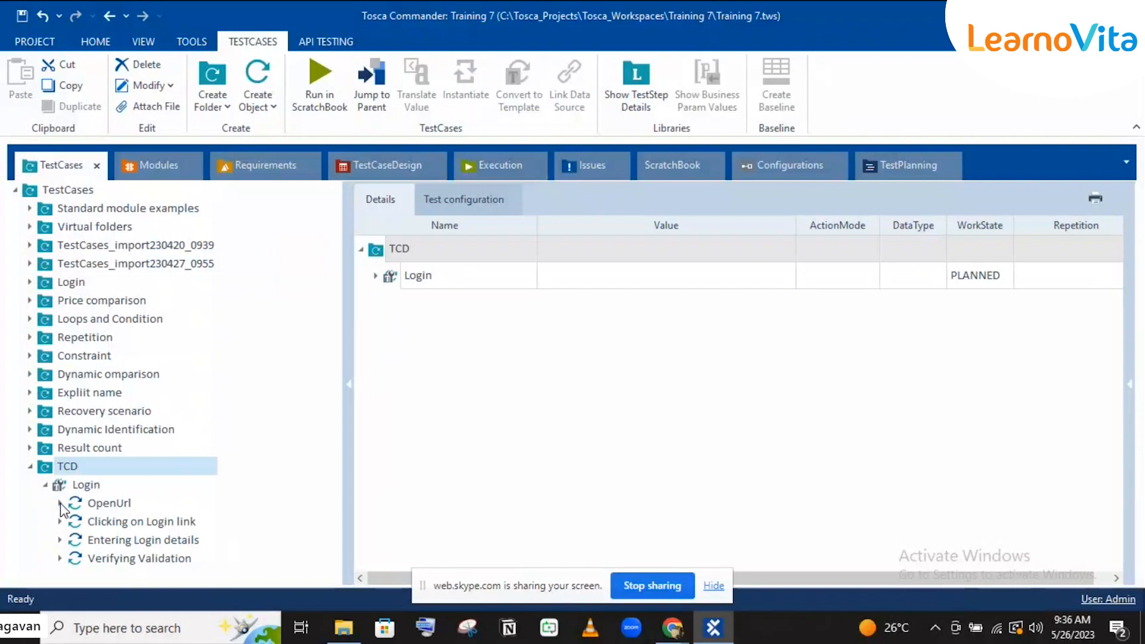
Step: Link Login_1 to the Login template and expand its steps down to Verifying Validation
left_click(352, 166)
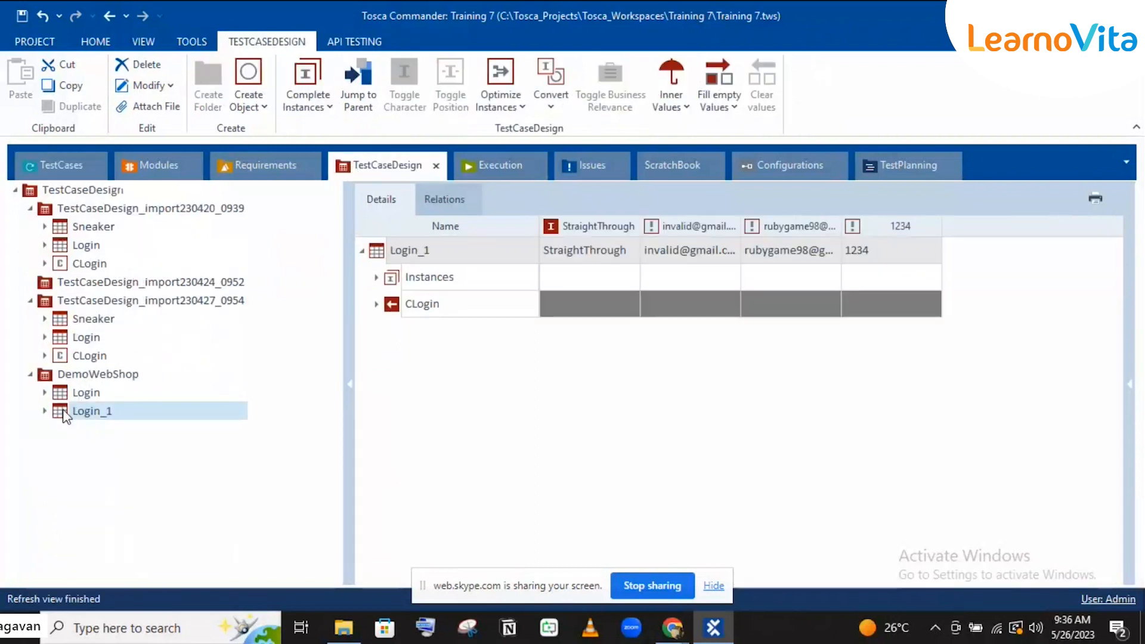
left_click_drag(65, 417, 84, 482)
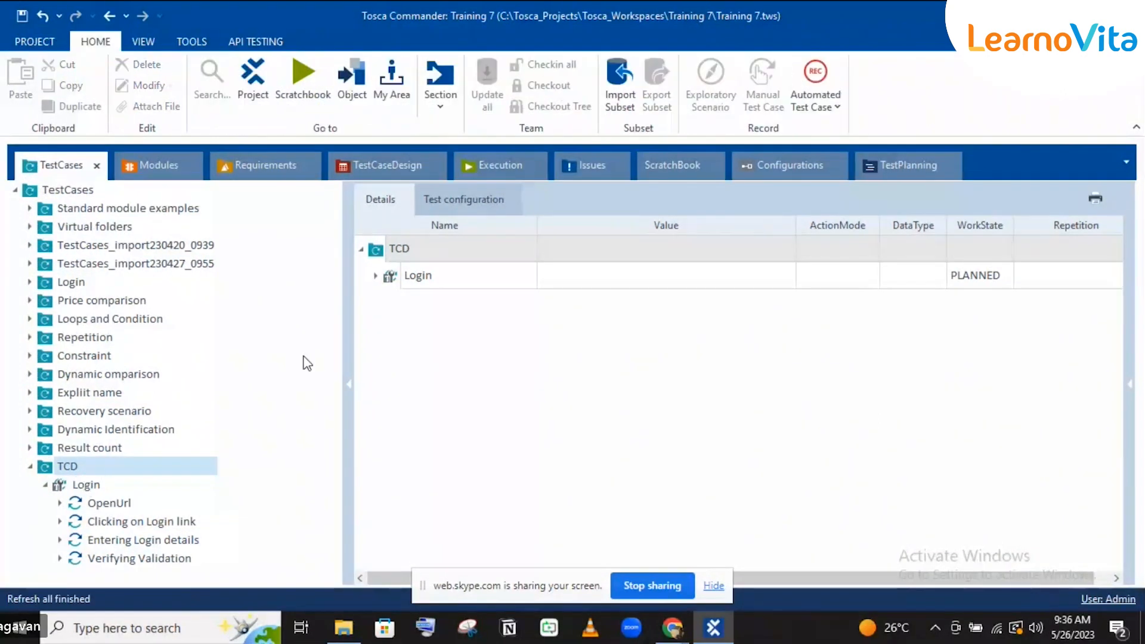
left_click(376, 276)
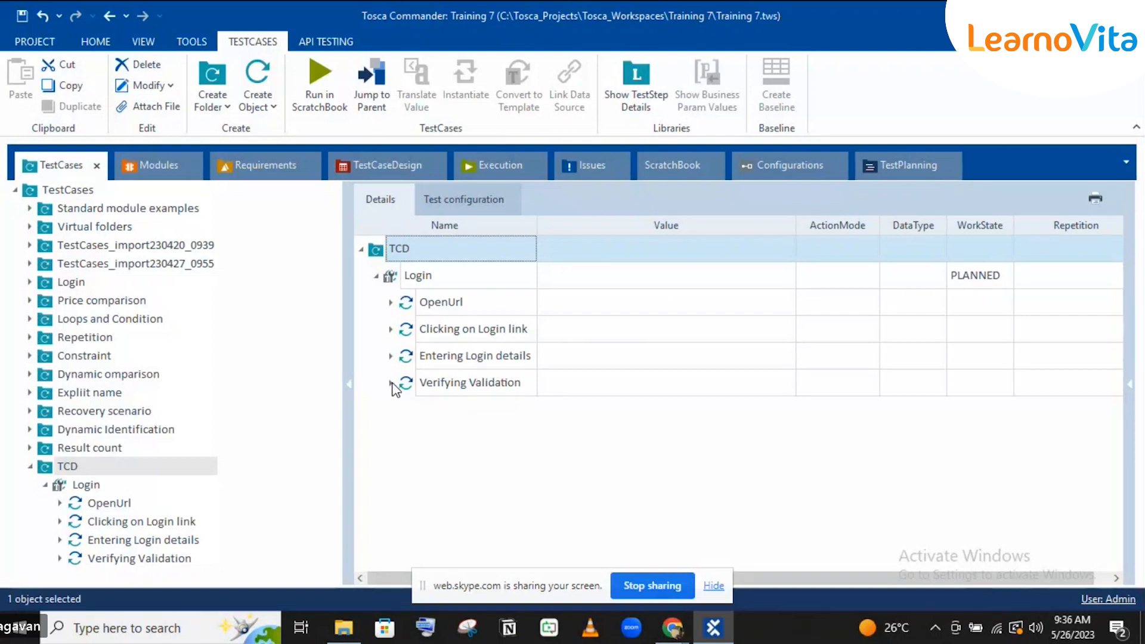
left_click(391, 383)
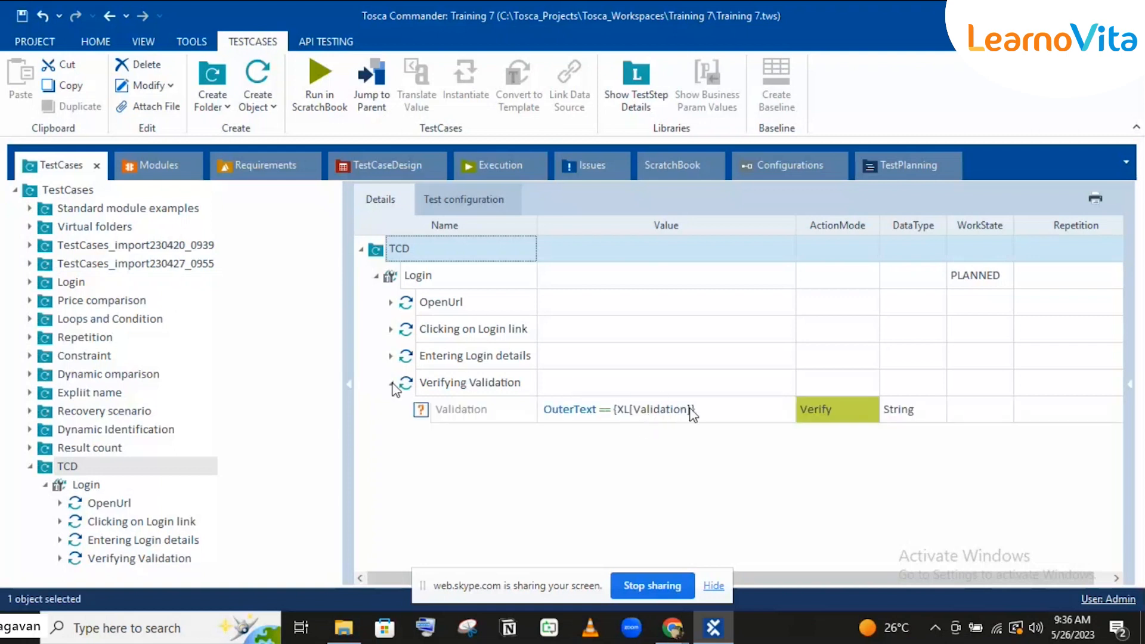
left_click(348, 169)
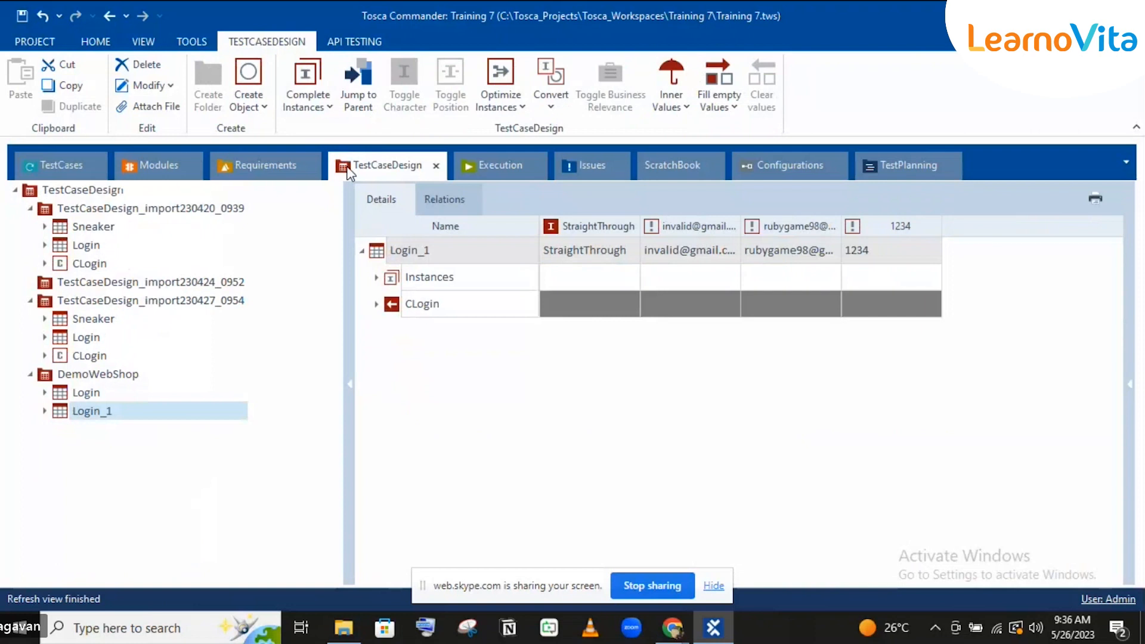
Step: Link CLogin's Verification into the Validation check and remove the old {XL[Validation]} reference
left_click(45, 410)
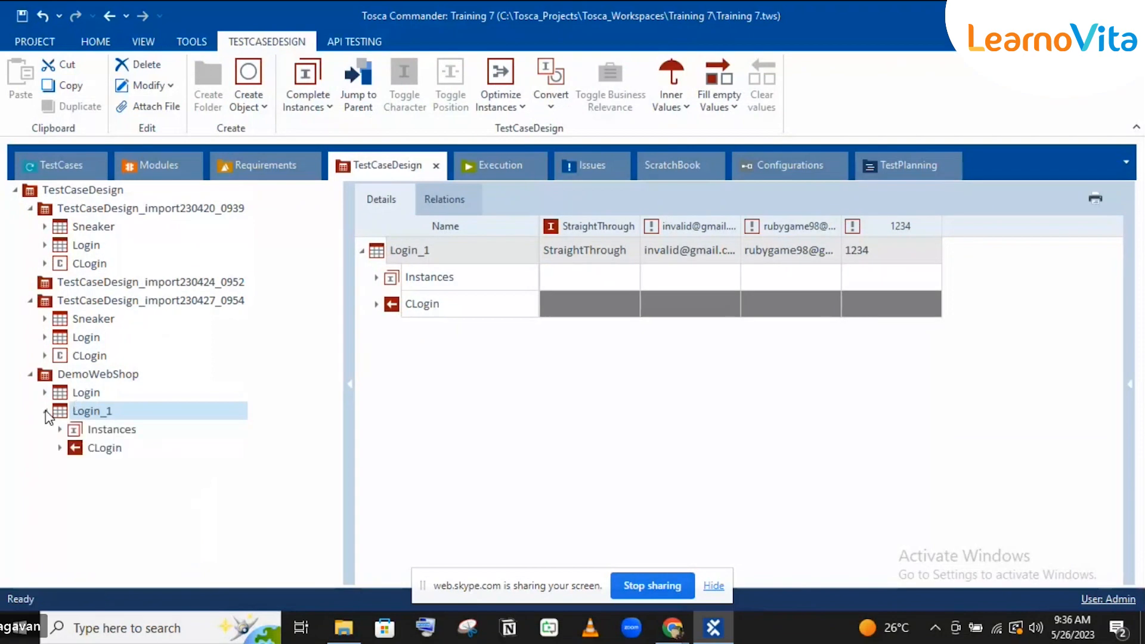
left_click(60, 448)
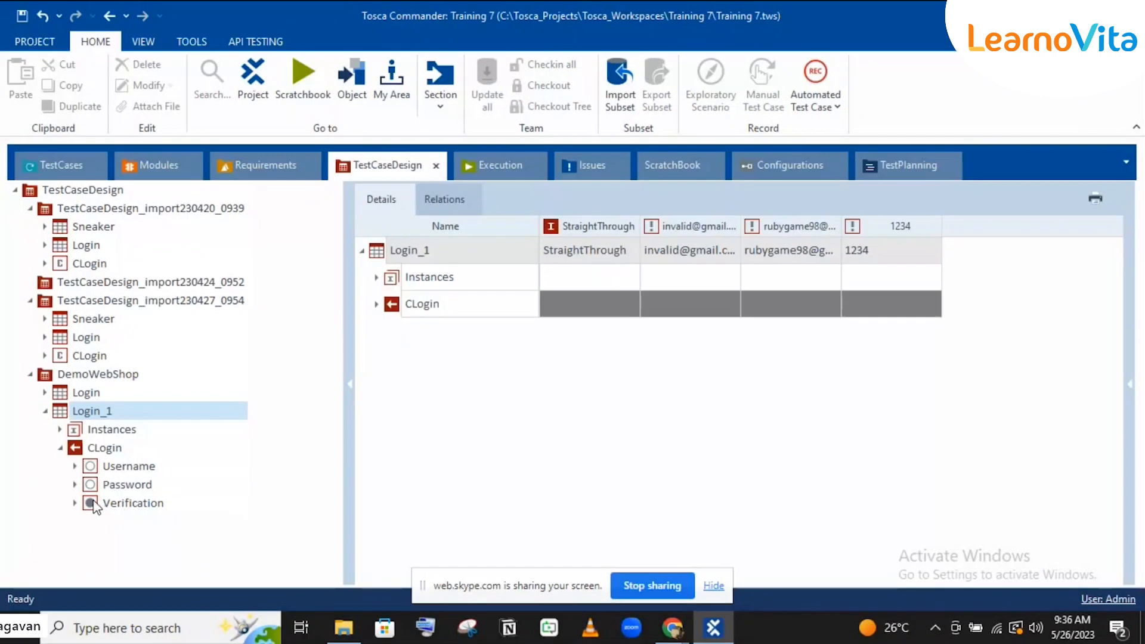
left_click_drag(93, 504, 721, 406)
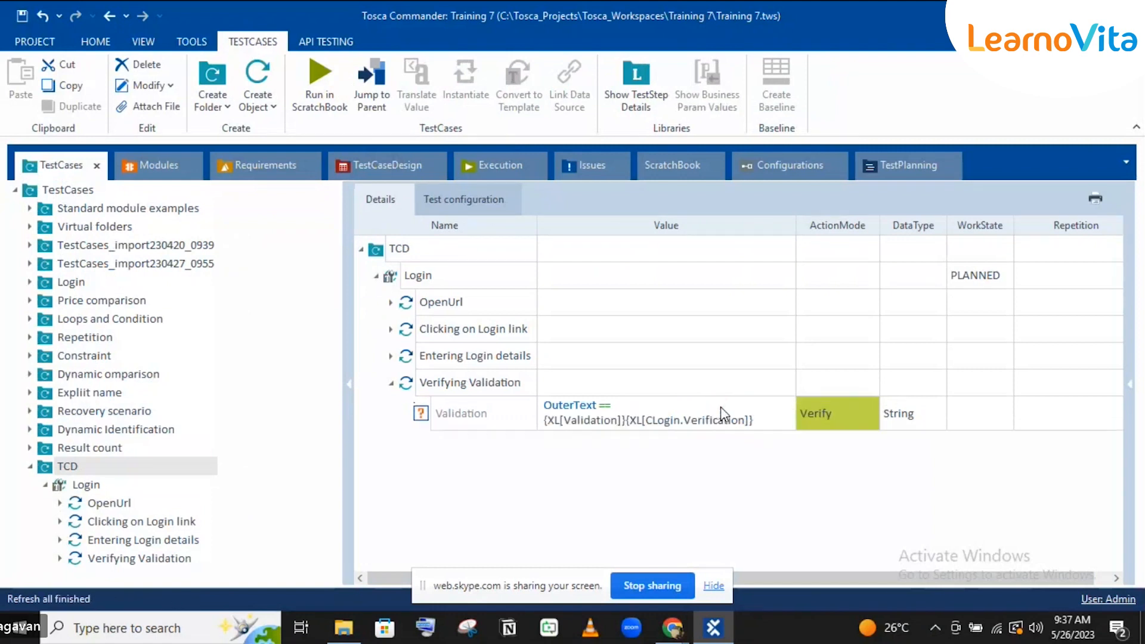
left_click(626, 417)
left_click(785, 413)
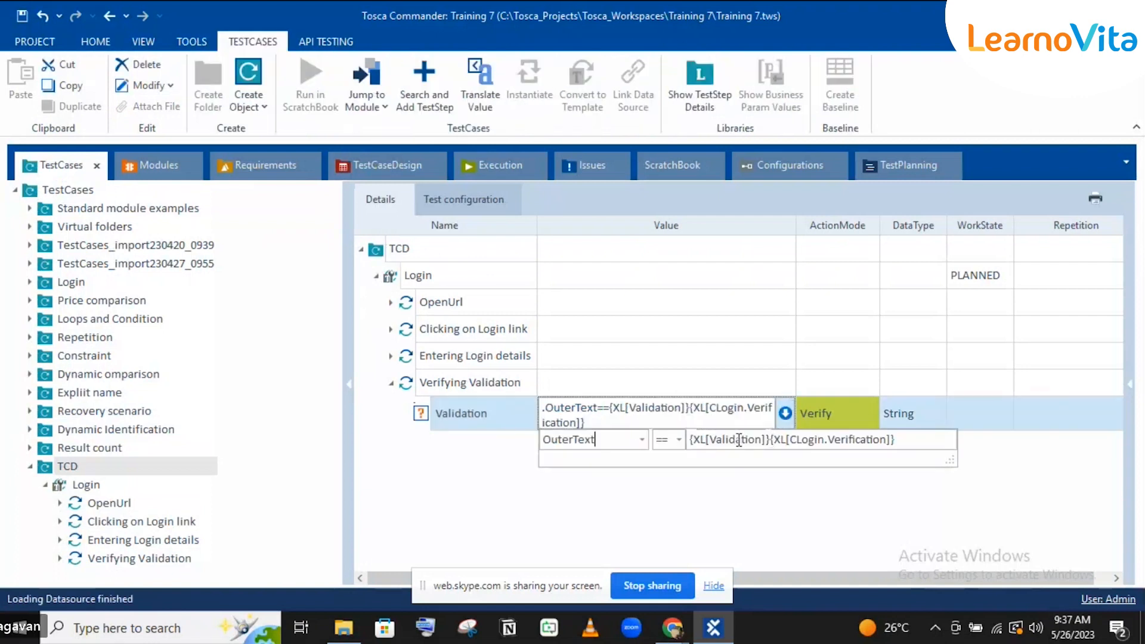
key("BackSpace")
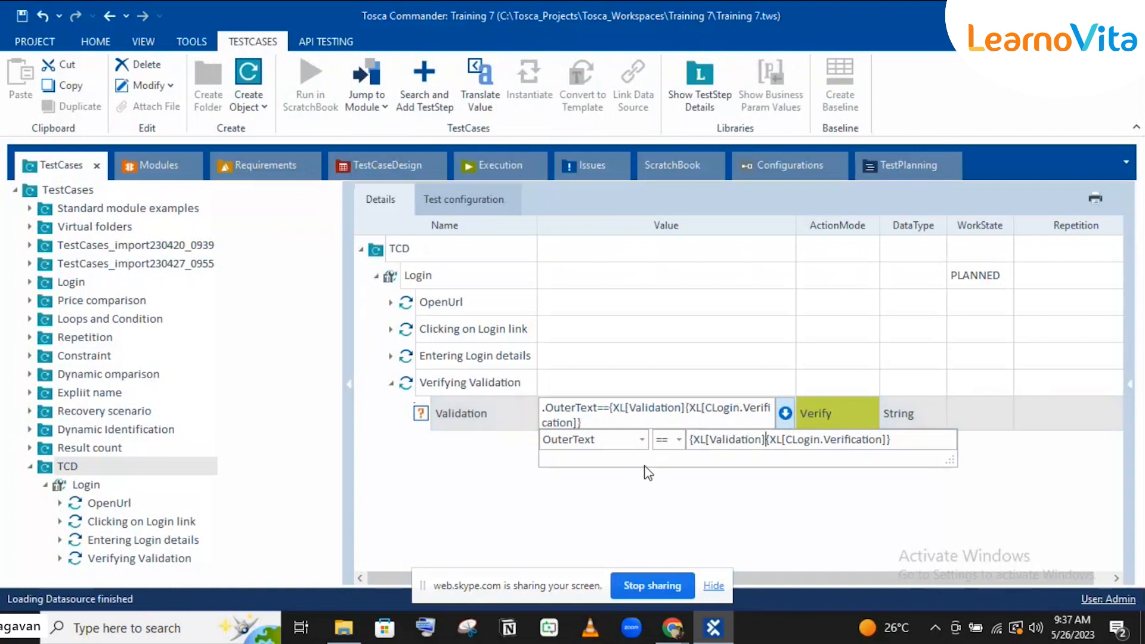
key("BackSpace")
key("BackSpace")
key("BackSpace")
key("BackSpace")
key("BackSpace")
key("BackSpace")
key("BackSpace")
key("BackSpace")
key("BackSpace")
key("BackSpace")
key("BackSpace")
key("BackSpace")
key("BackSpace")
key("BackSpace")
key("BackSpace")
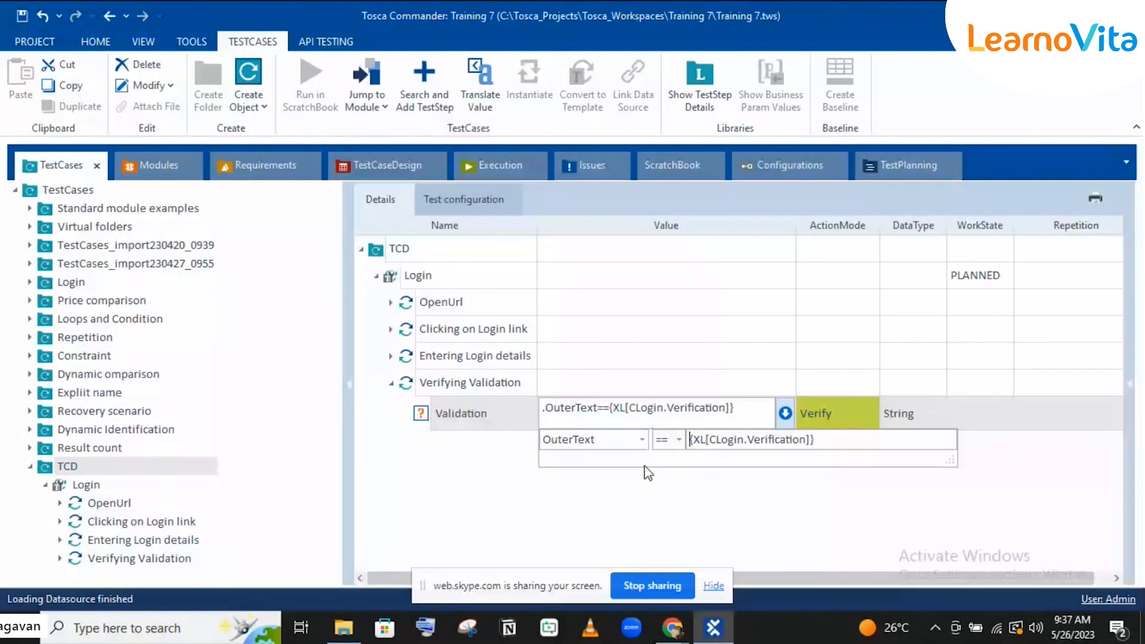
left_click(390, 352)
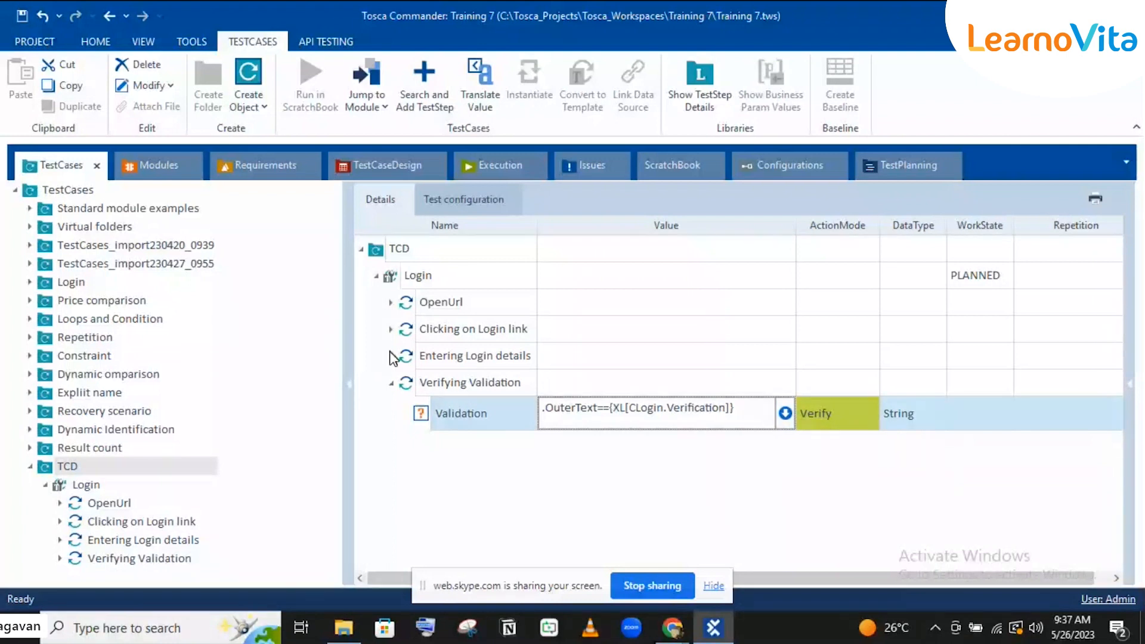
left_click(391, 355)
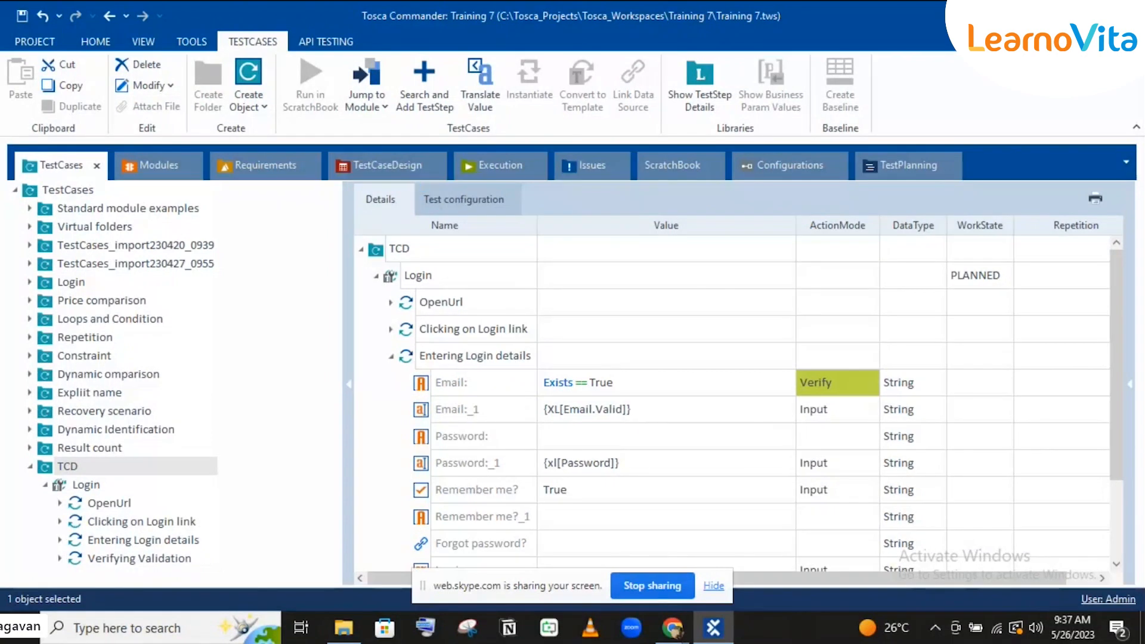
Step: Clear the old Email:_1 and Password:_1 input values in the test case
left_click(391, 170)
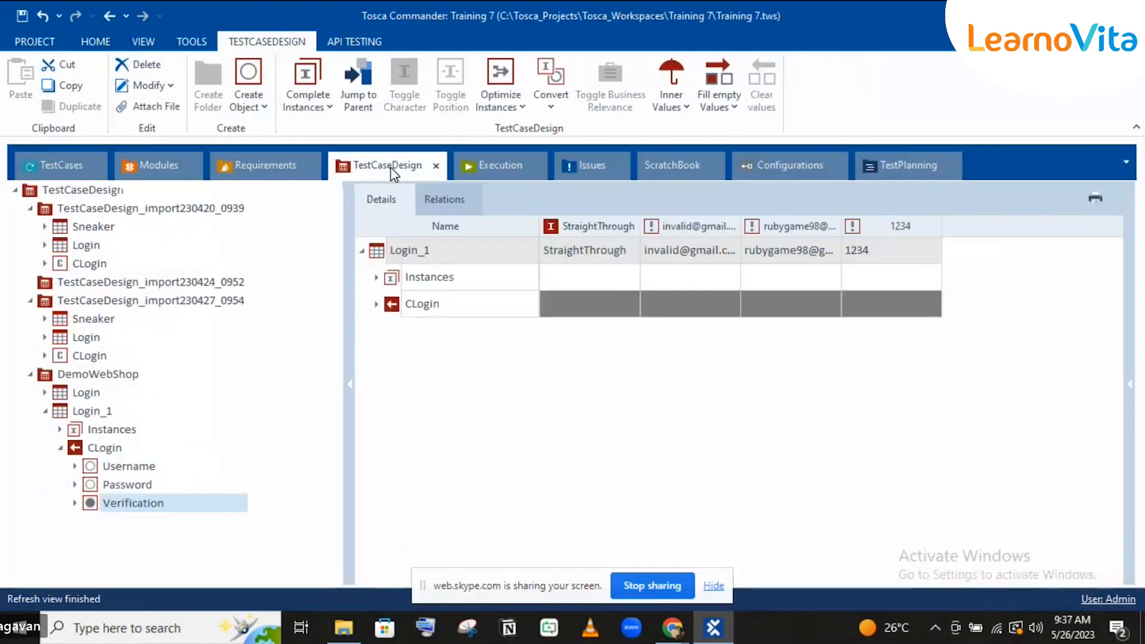
left_click(154, 166)
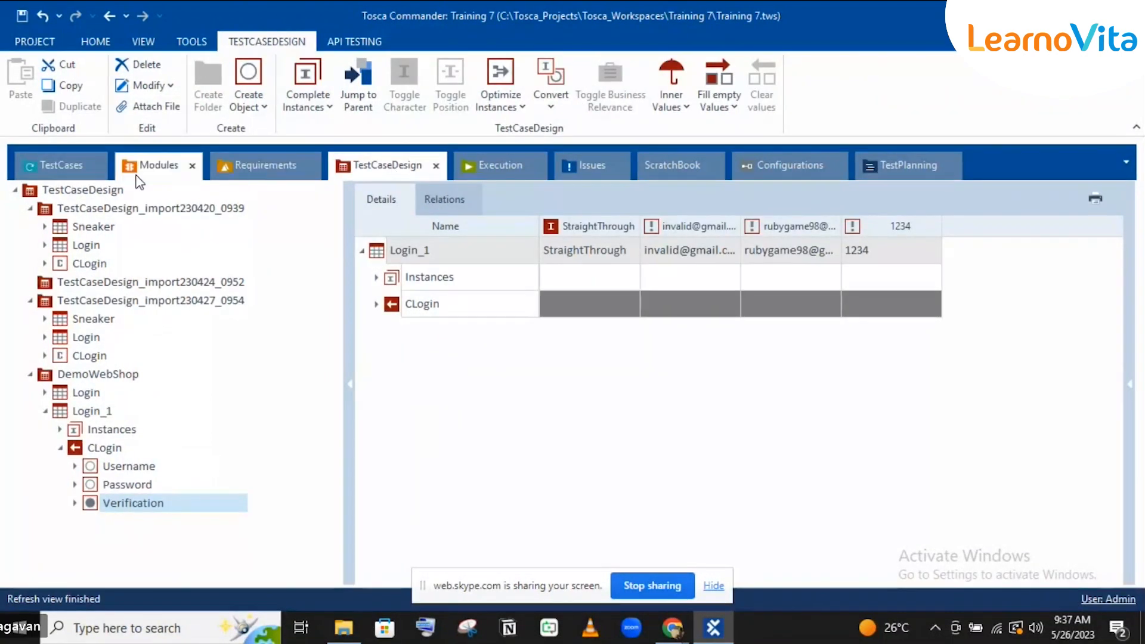
left_click(67, 169)
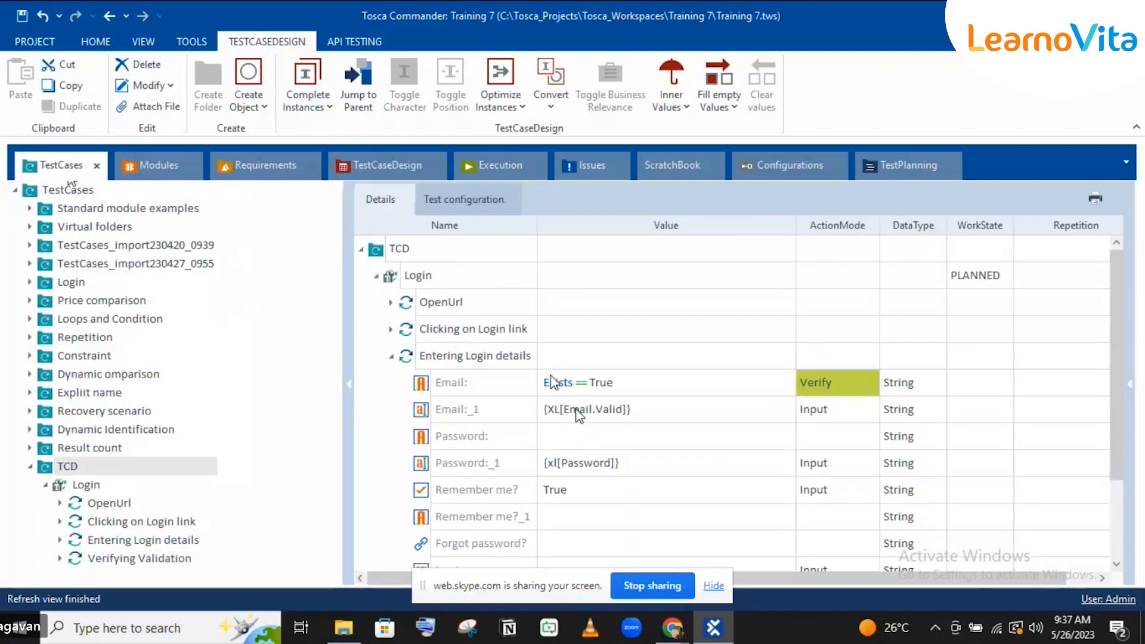
left_click(595, 410)
key("ctrl+a")
key("BackSpace")
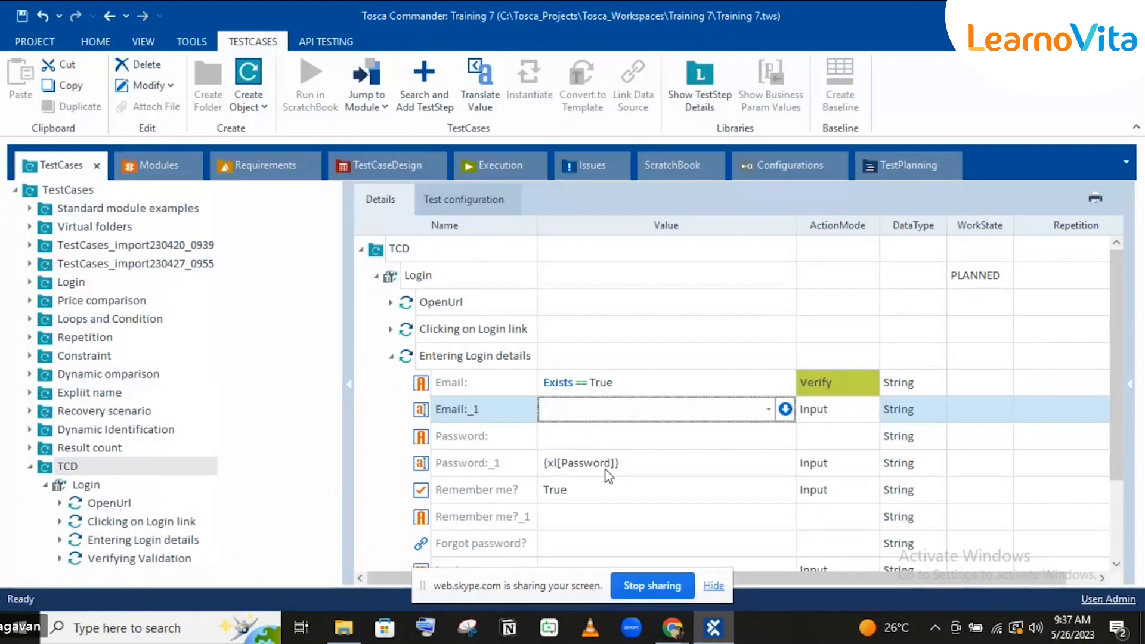
left_click(606, 471)
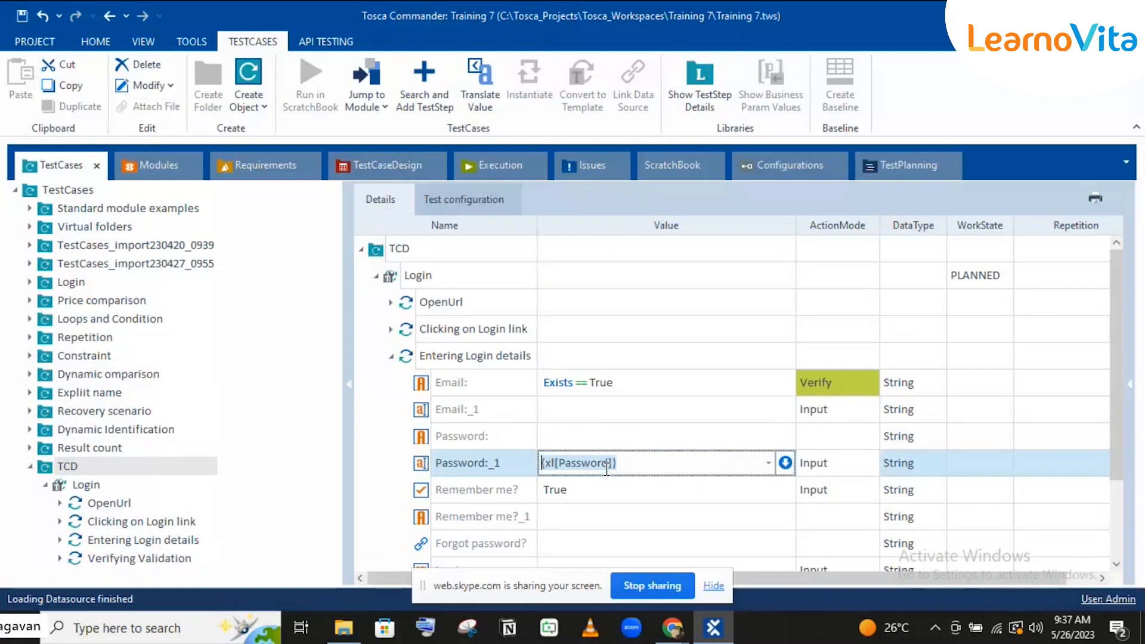
key("BackSpace")
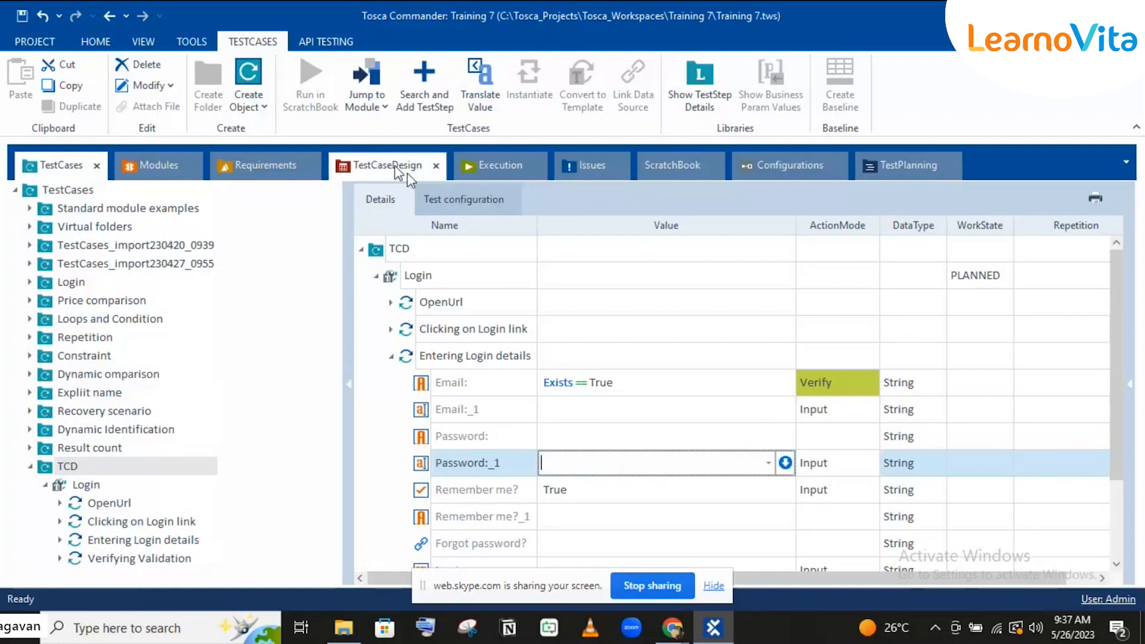
Step: Link CLogin's Username to Email:_1 and Password to Password:_1 from the design sheet
left_click(398, 172)
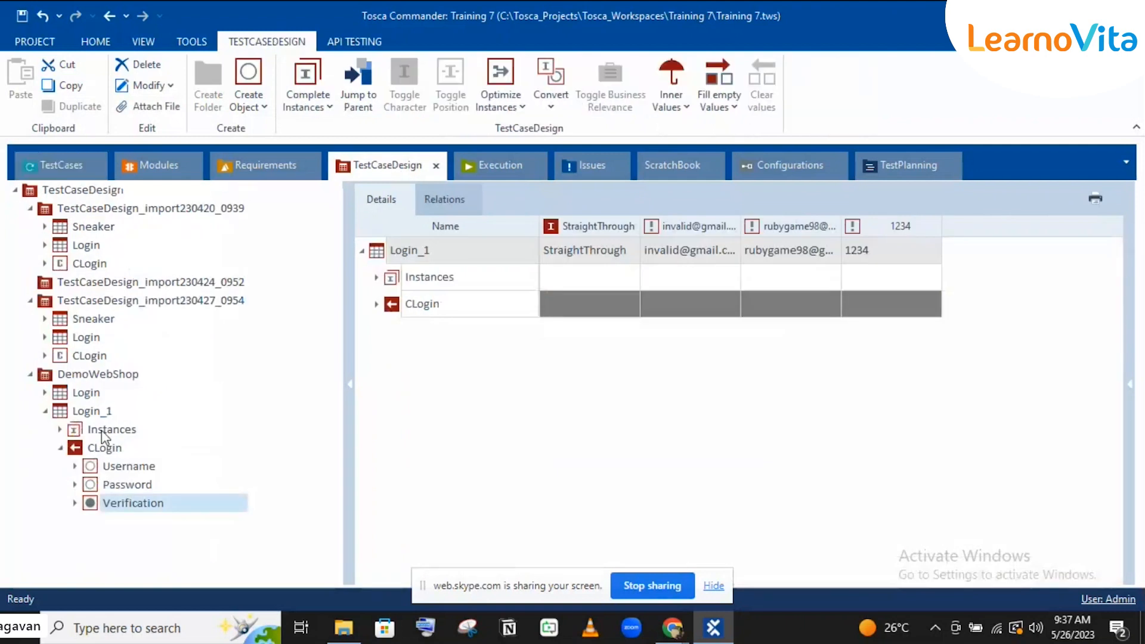
left_click_drag(95, 466, 616, 404)
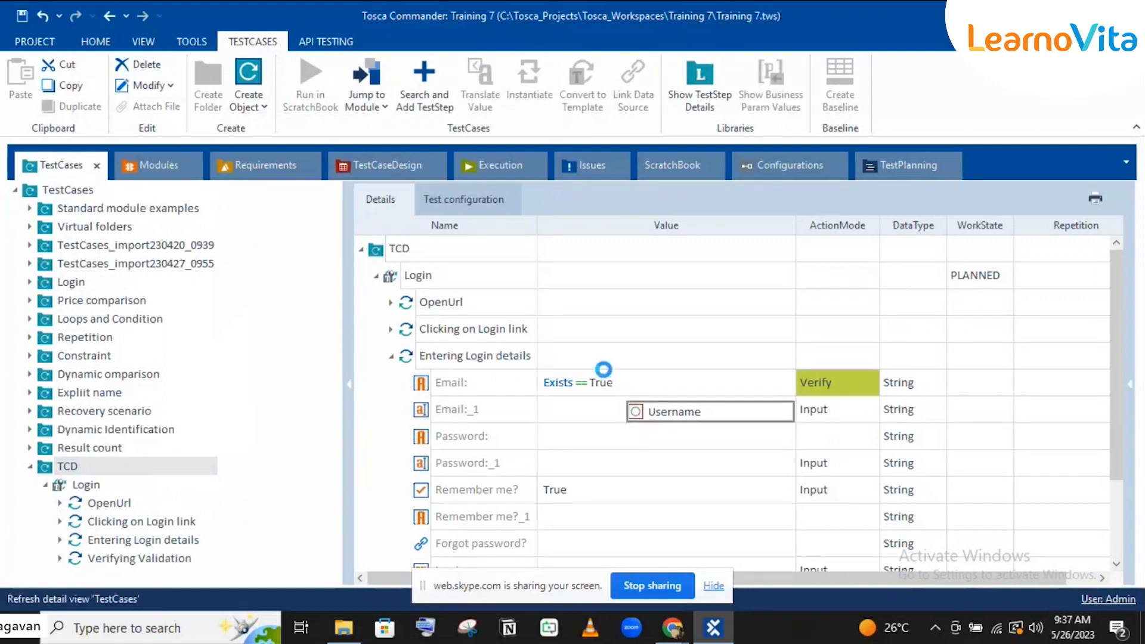
left_click(386, 170)
left_click_drag(100, 486, 568, 457)
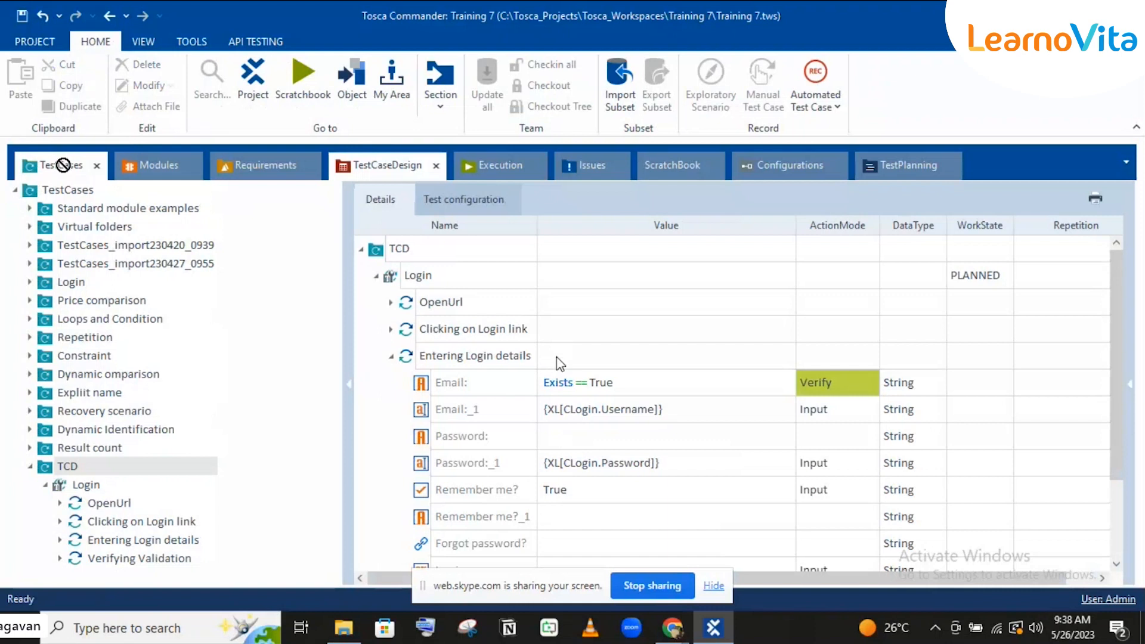
scroll(559, 364, "down", 2)
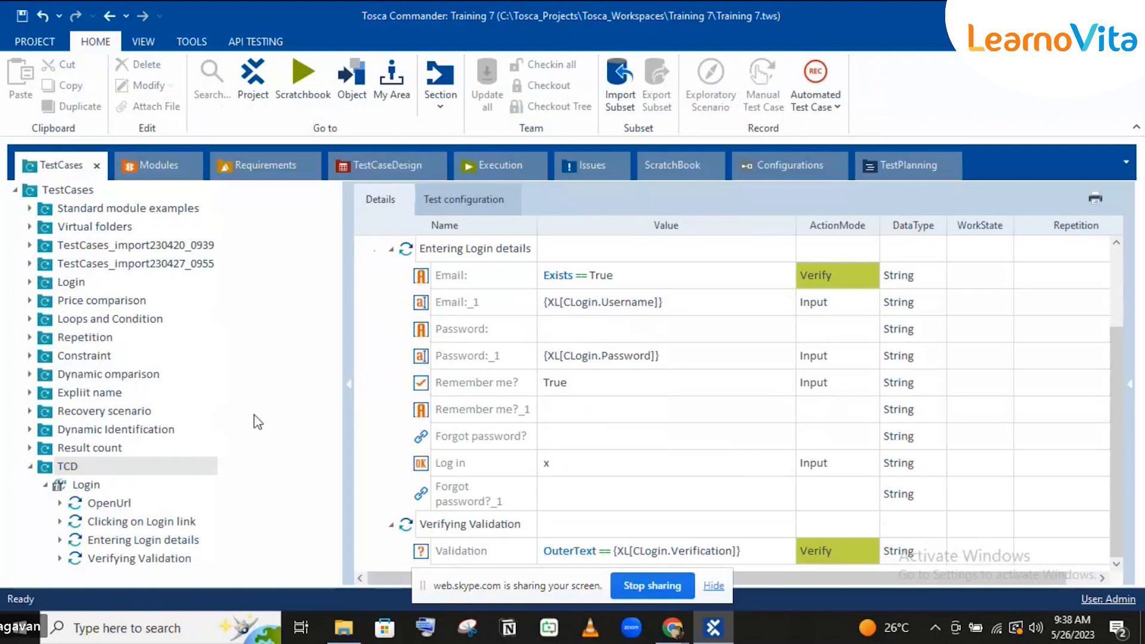
left_click(71, 488)
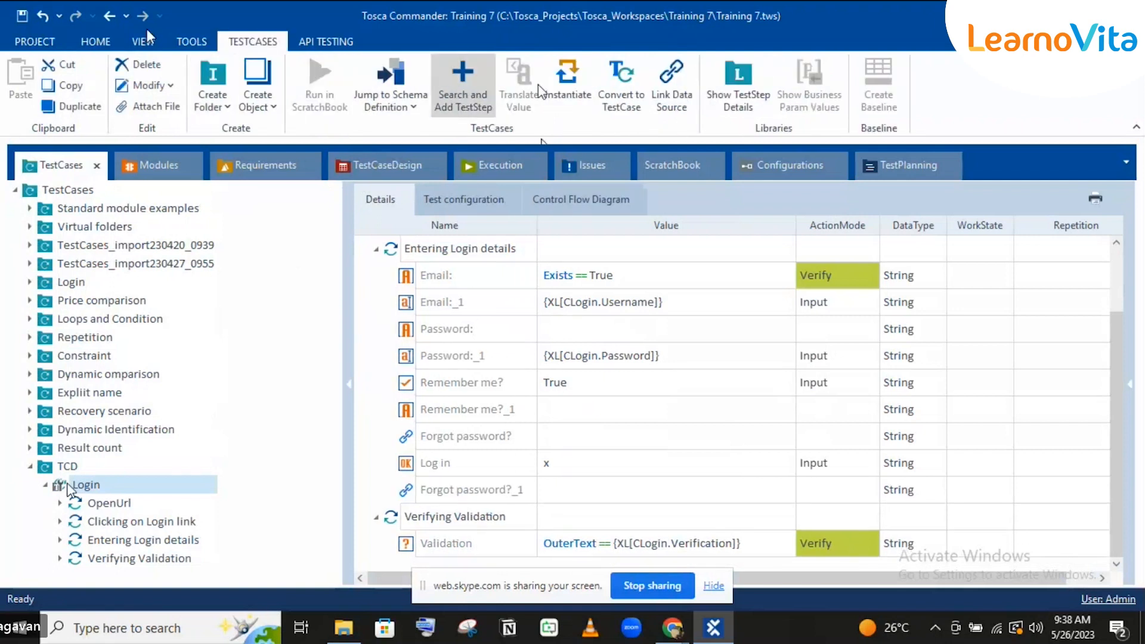
Step: Instantiate the Login template and expand the new TemplateInstance of Login
left_click(558, 94)
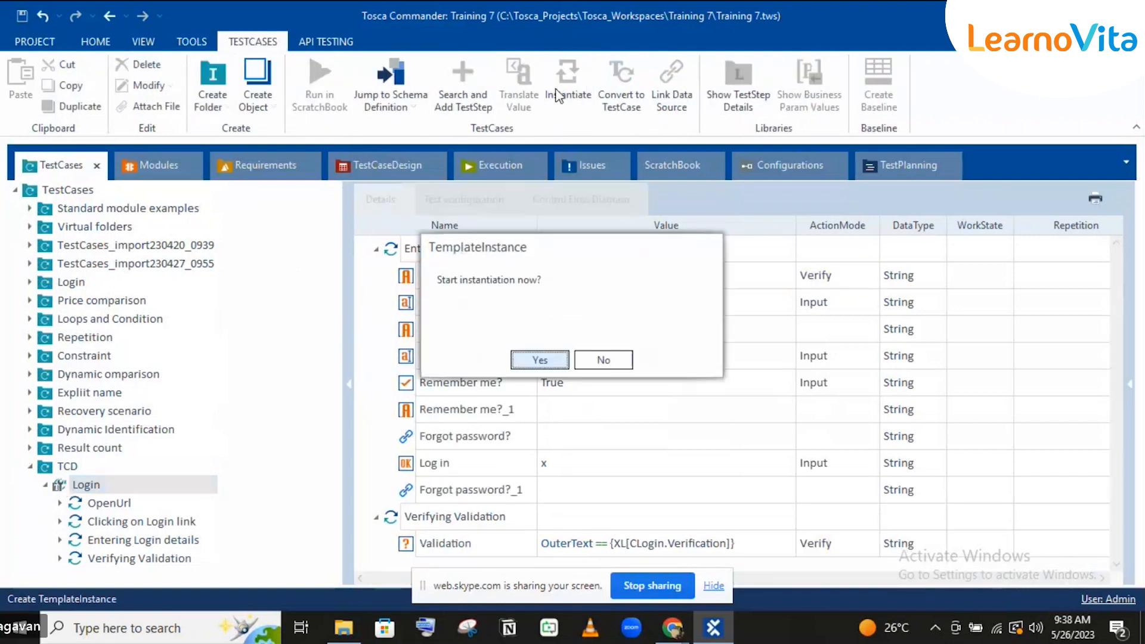
left_click(543, 360)
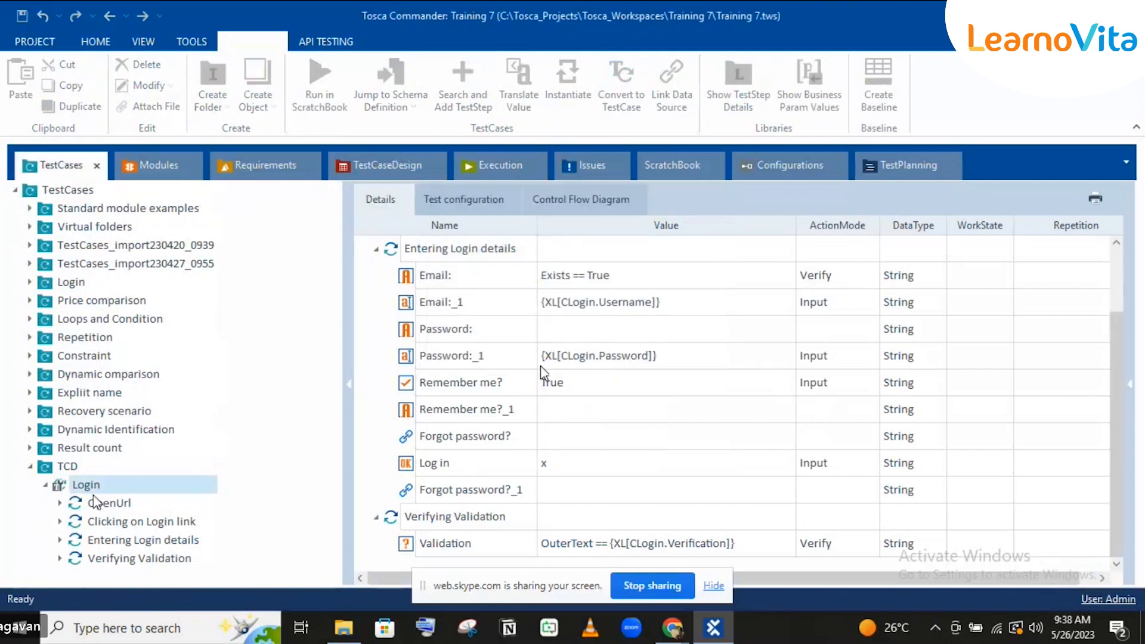
left_click(44, 486)
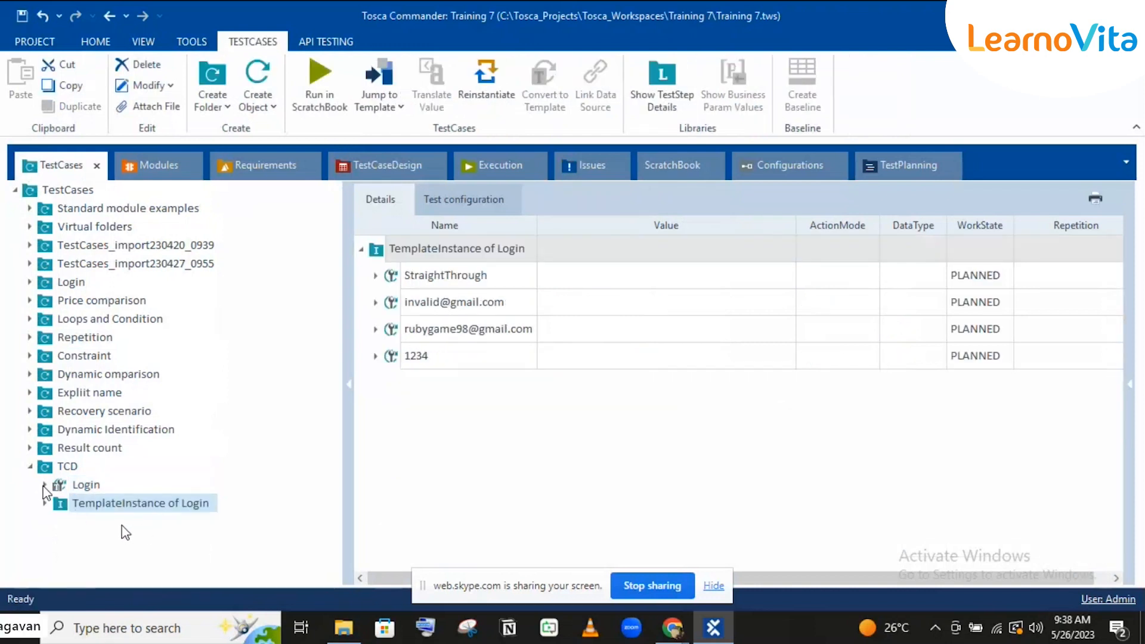
left_click(45, 503)
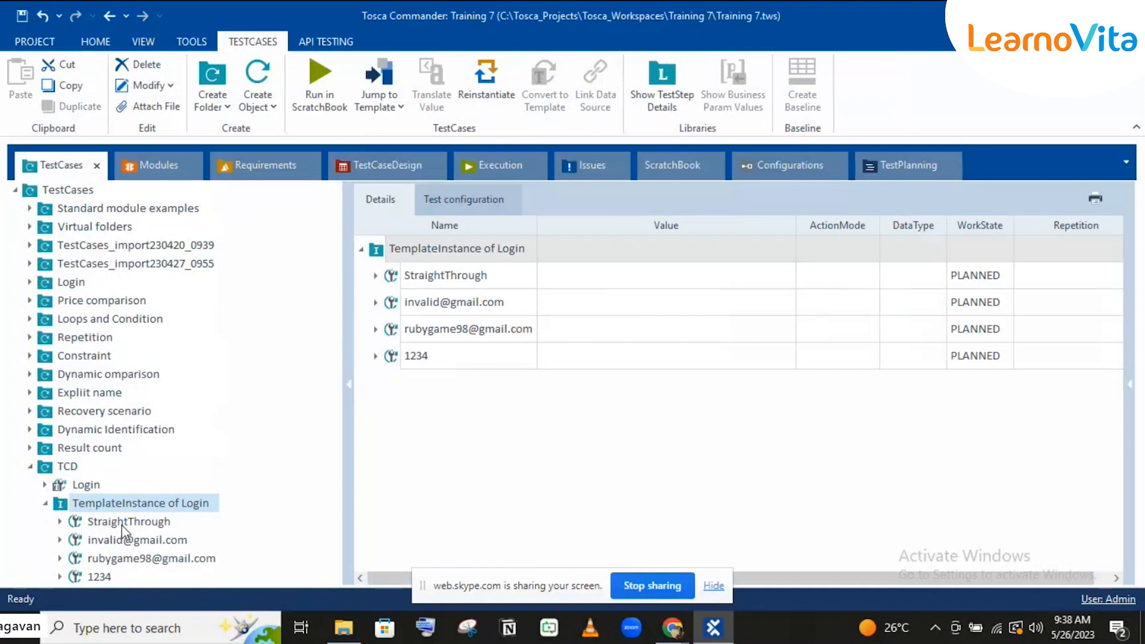
Step: Inspect the StraightThrough and invalid-email instances, expanding and collapsing Verifying Validation
left_click(122, 524)
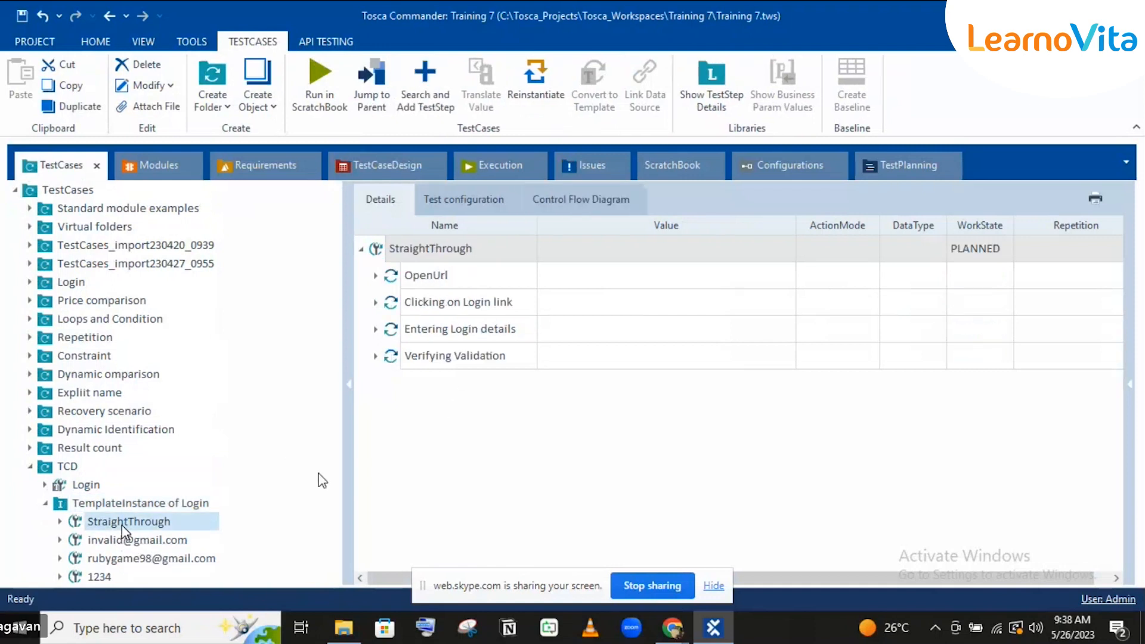
left_click(175, 540)
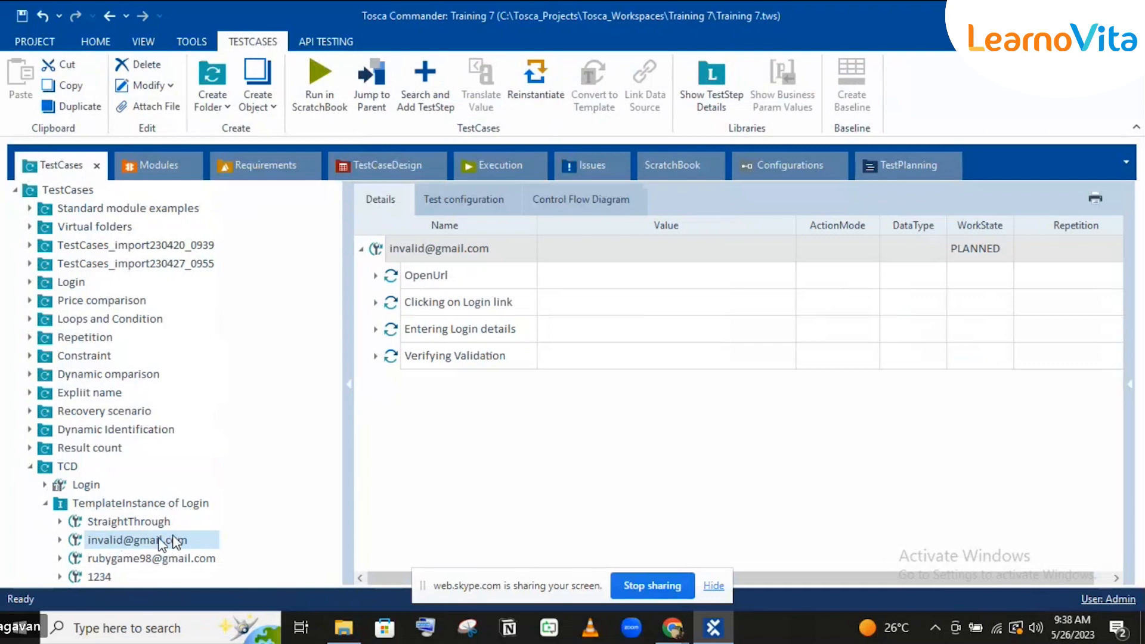
left_click(153, 520)
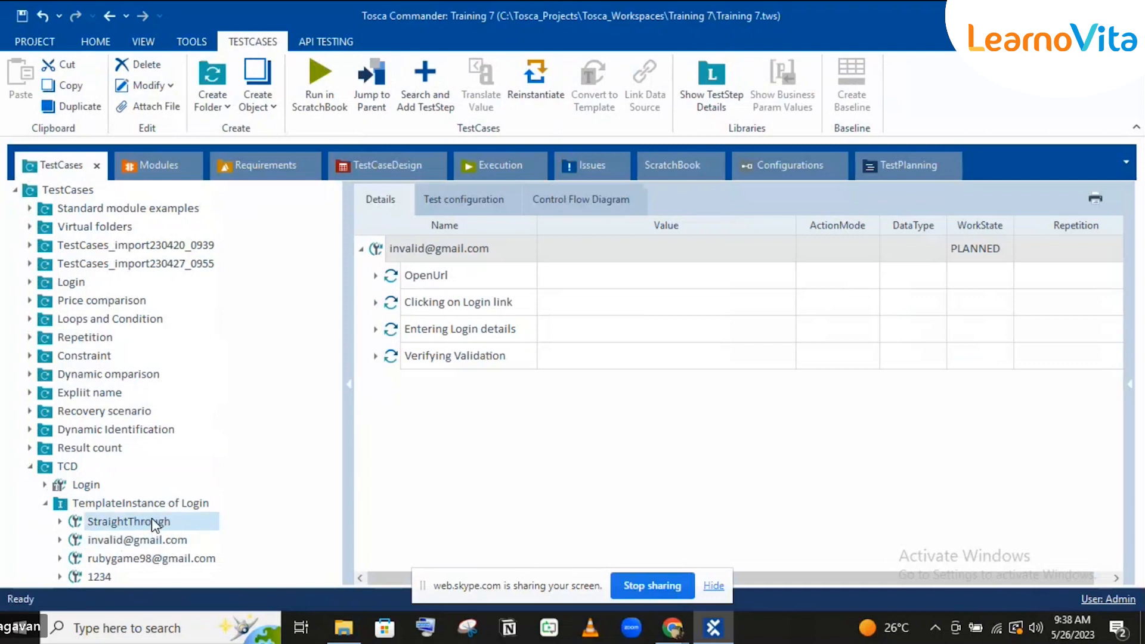
left_click(375, 356)
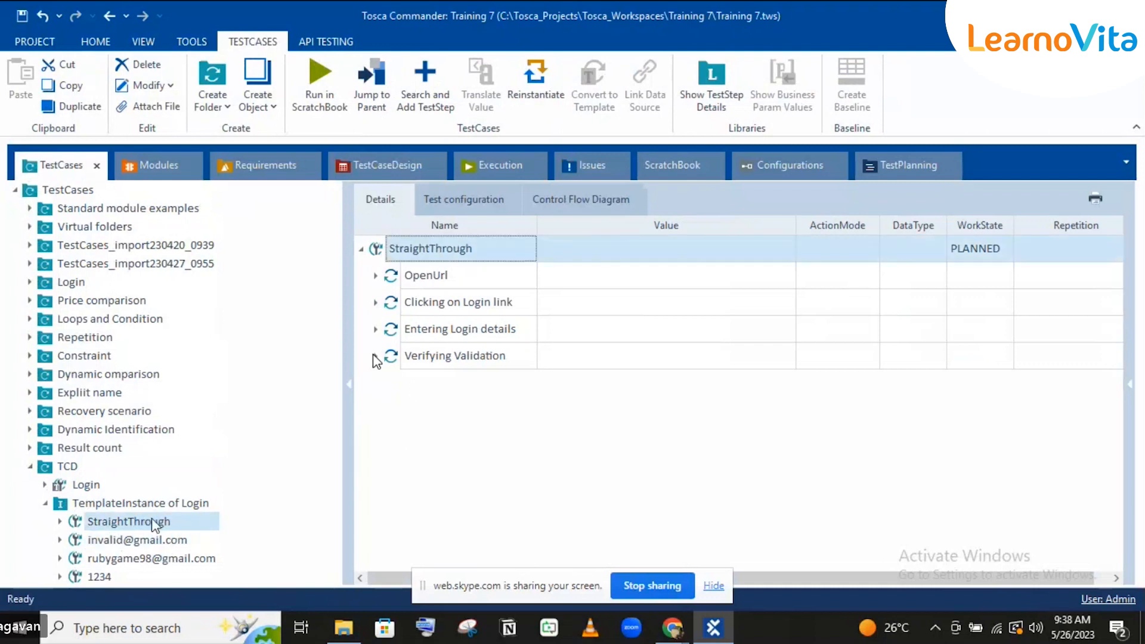
left_click(375, 355)
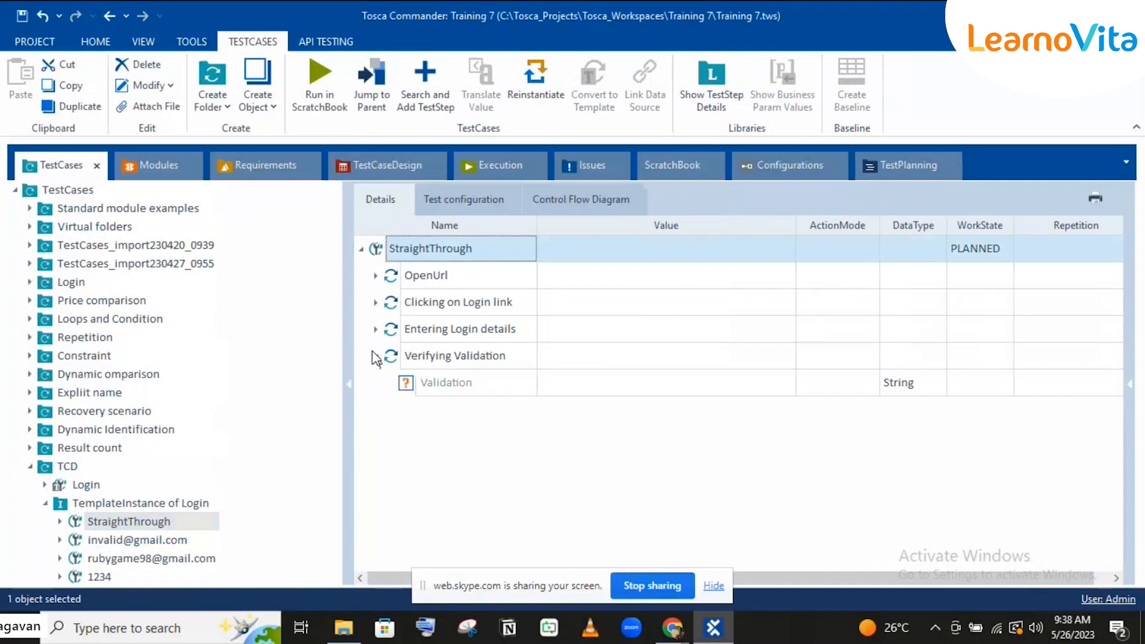
left_click(375, 356)
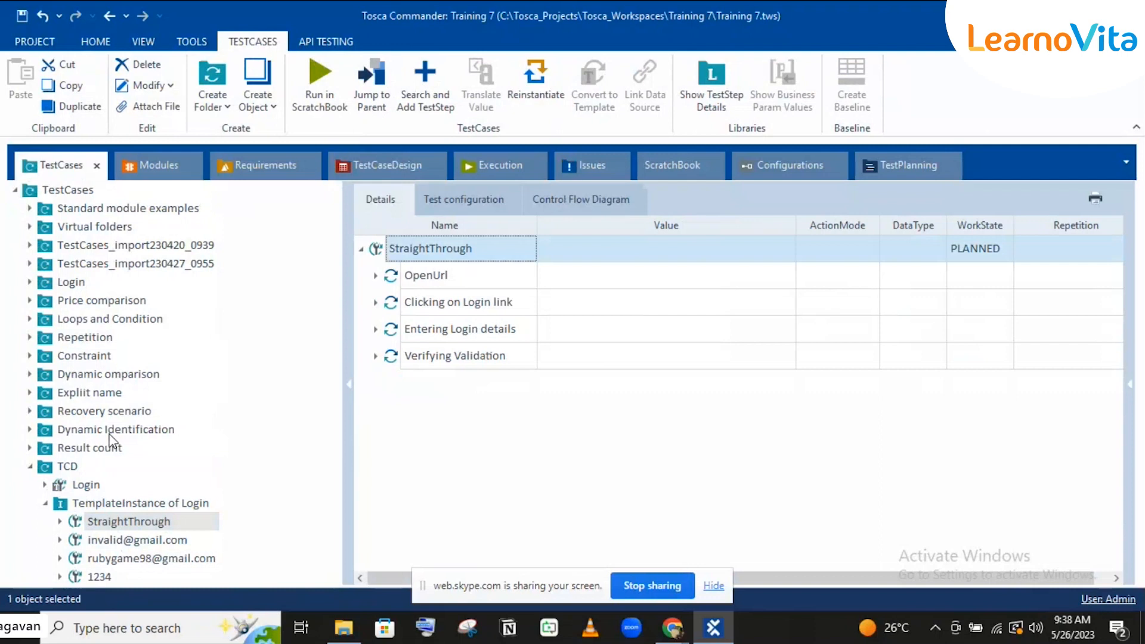
Step: Open the TCD Login template's steps and collapse Entering Login details
left_click(79, 489)
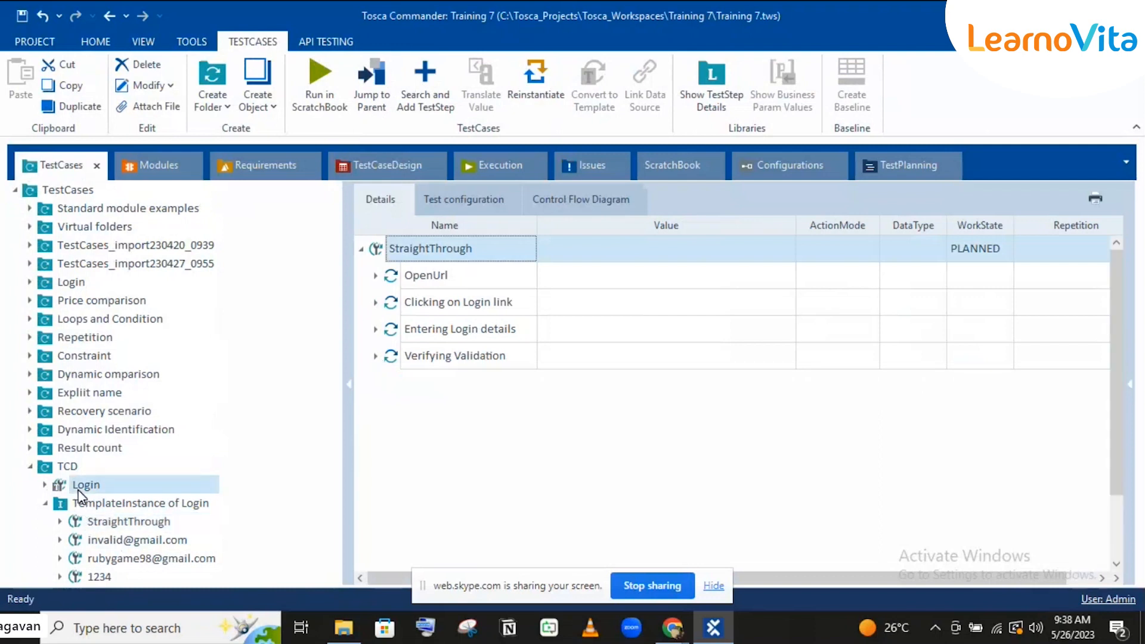
left_click(375, 333)
left_click(375, 332)
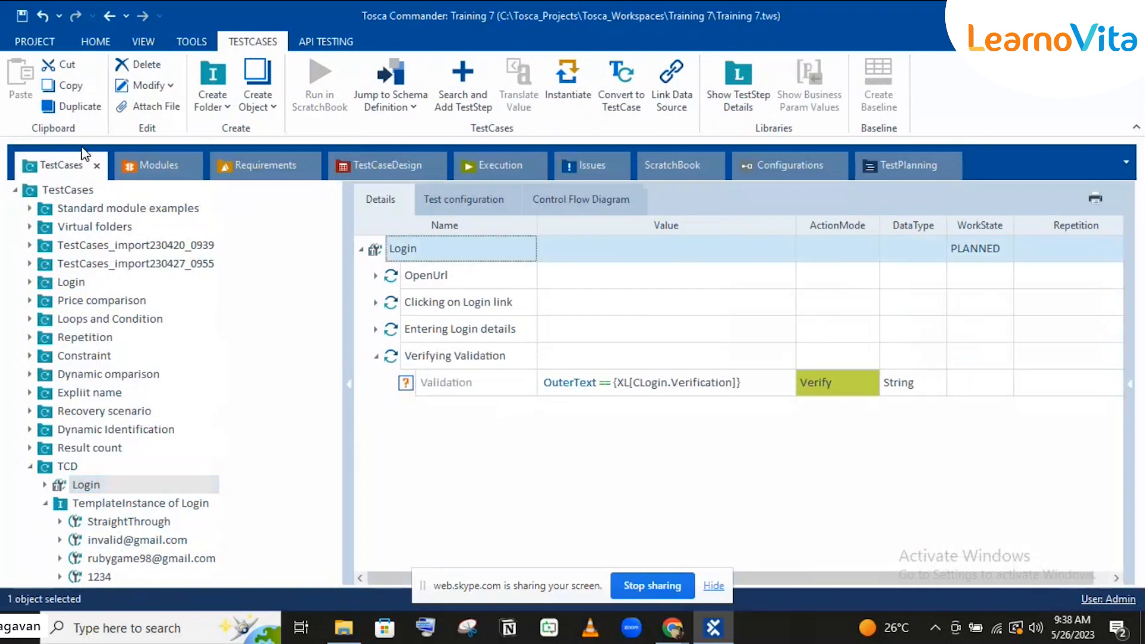
Step: Drag Account and Logout from Modules_import230420_0939 > Cart Options and Logout onto the Login template
left_click(141, 160)
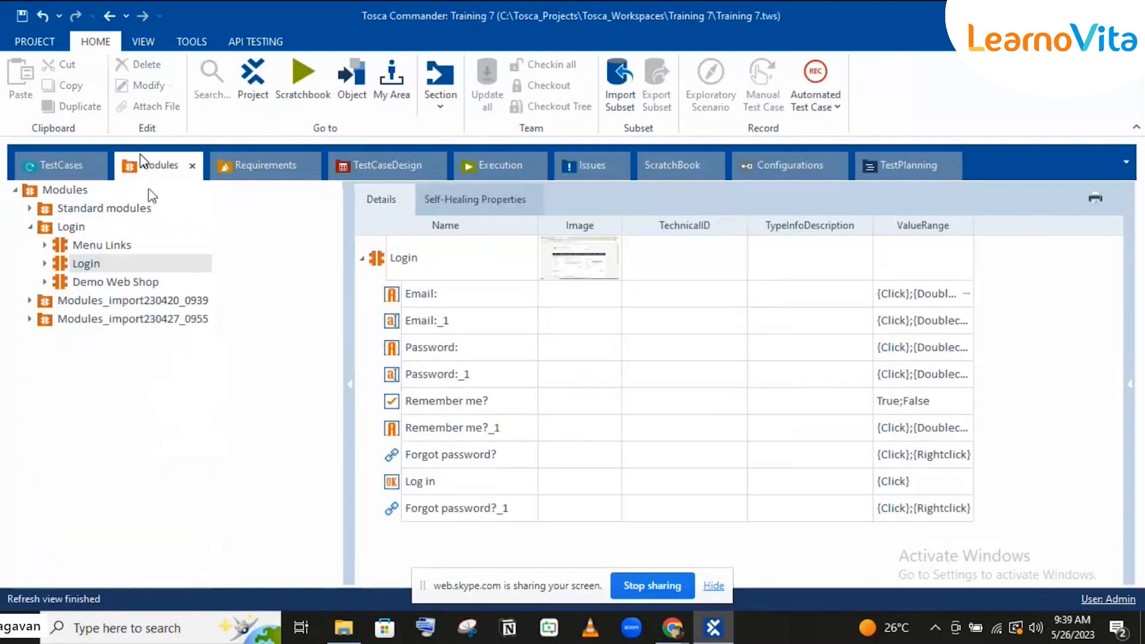
left_click(30, 301)
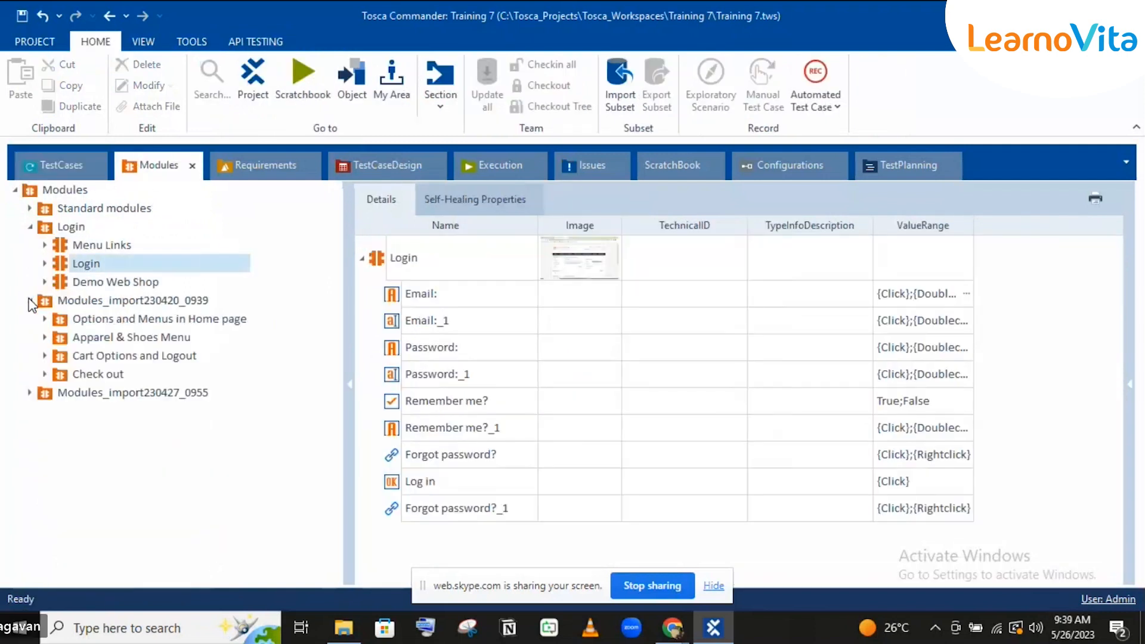
left_click(44, 356)
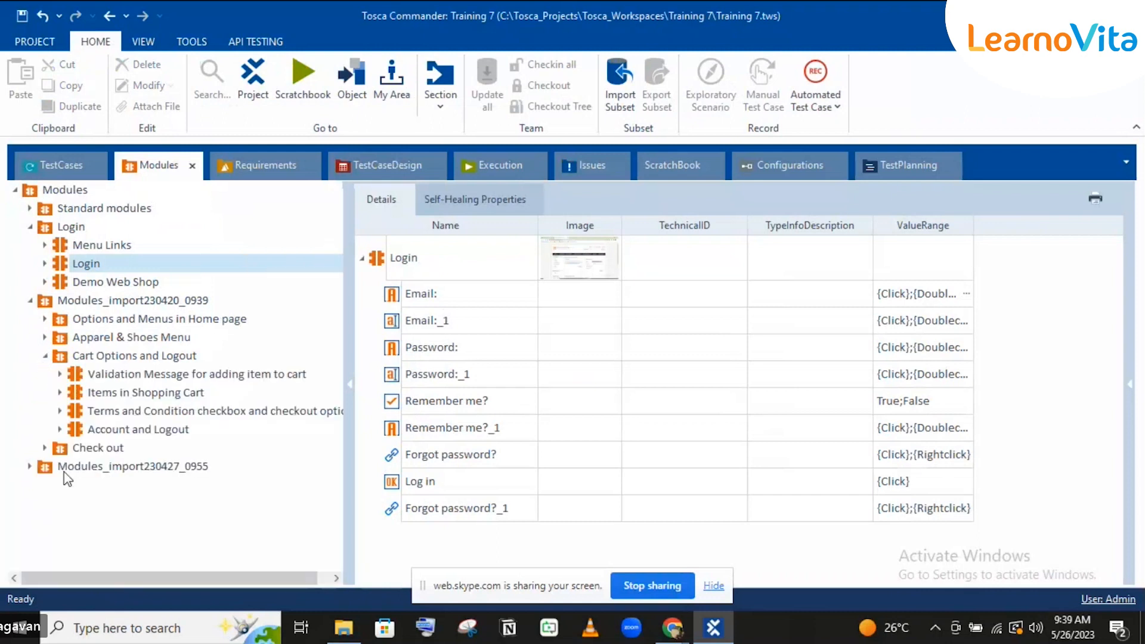
left_click(76, 429)
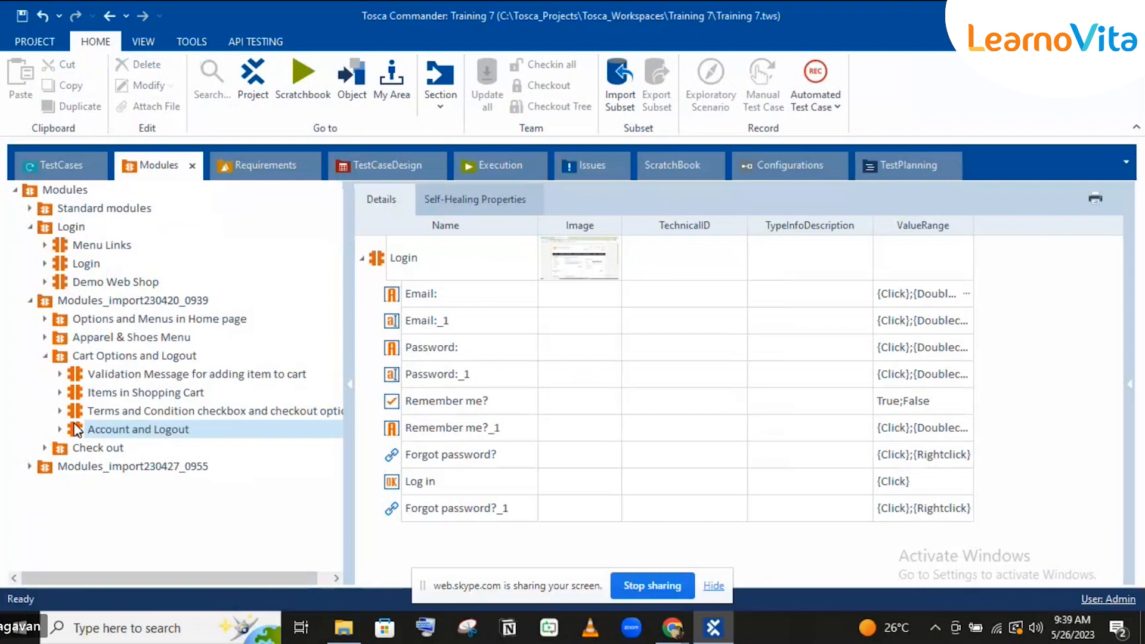
left_click_drag(76, 430, 116, 484)
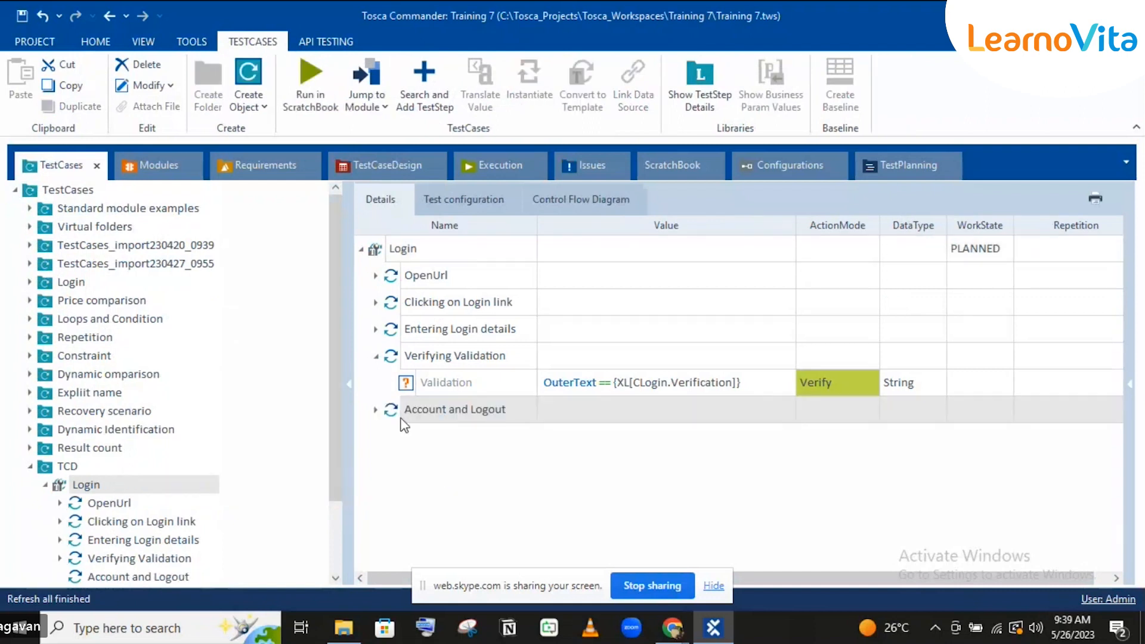
Step: Enter x as the Log out value under Account and Logout, then open StraightThrough
left_click(376, 410)
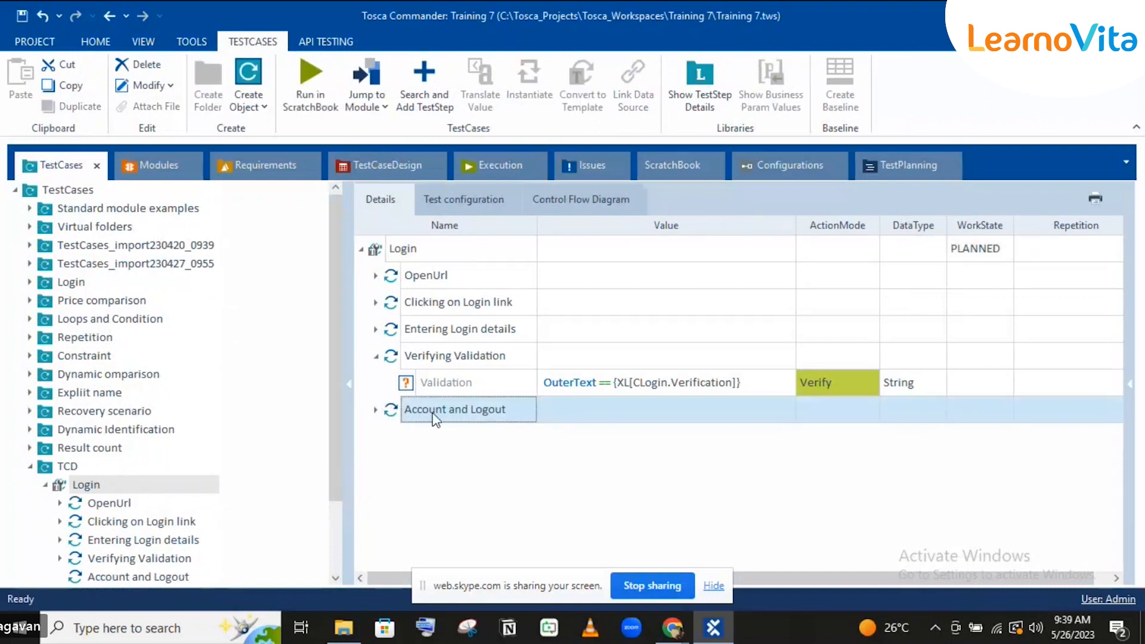
left_click(606, 468)
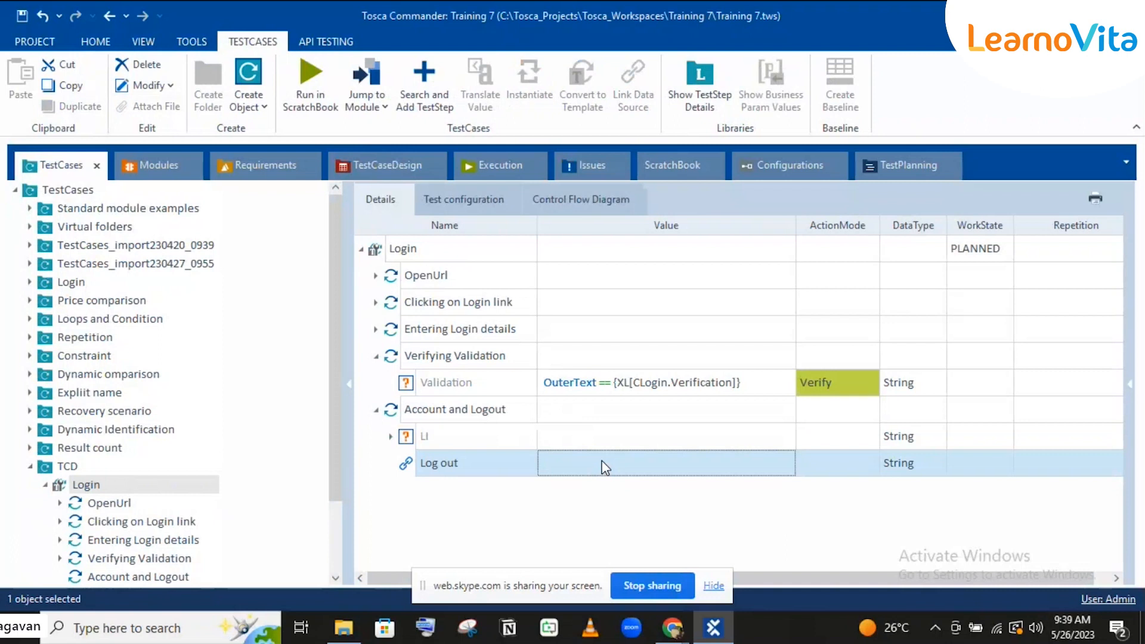
type("x")
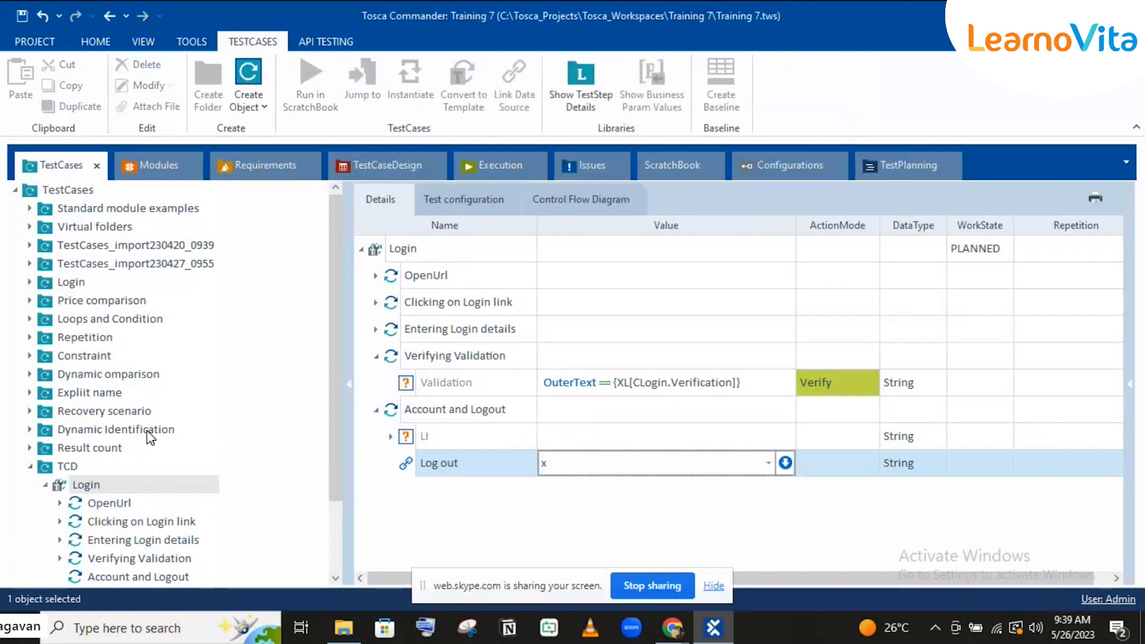
scroll(149, 452, "down", 2)
key("Return")
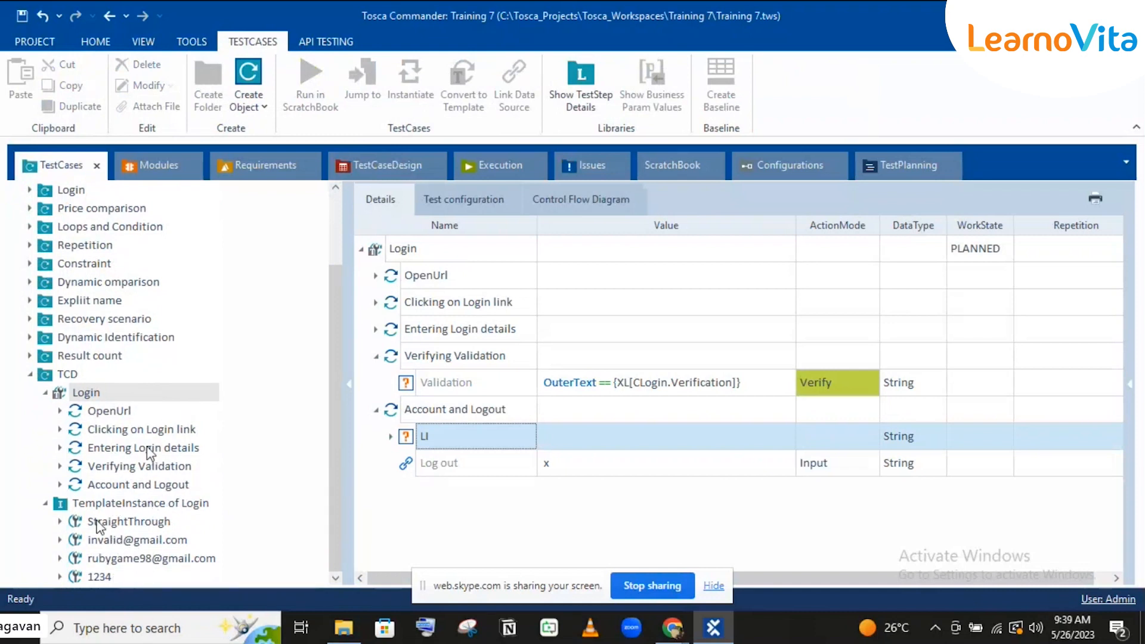
left_click(44, 395)
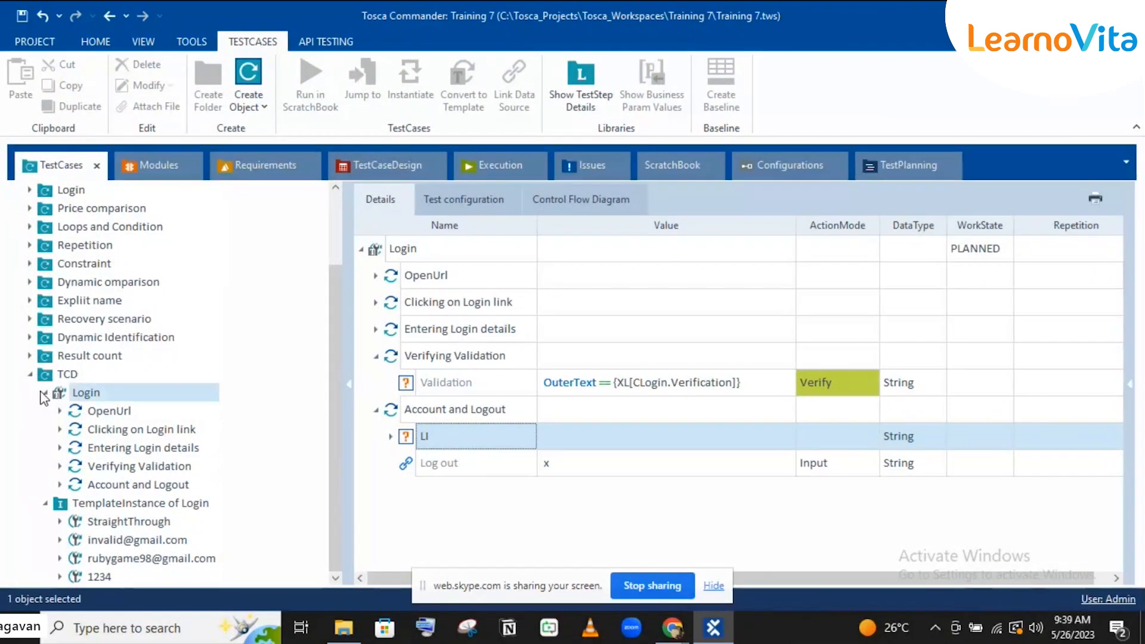
left_click(127, 524)
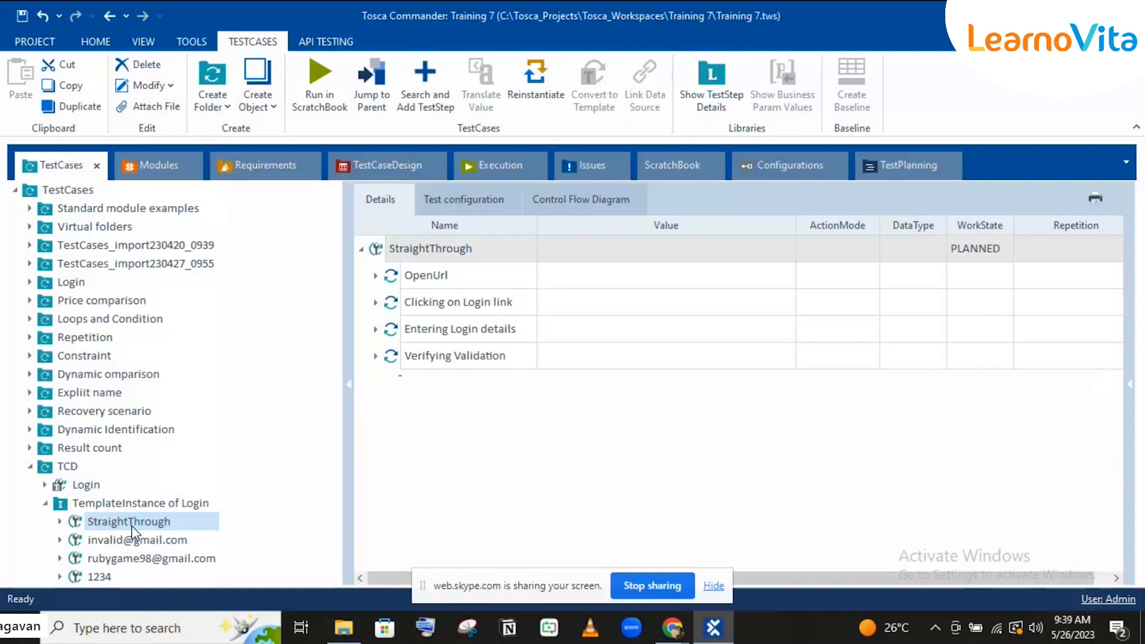
Step: Review the second and StraightThrough instances against CLogin's values, then reopen the Login template
left_click(138, 540)
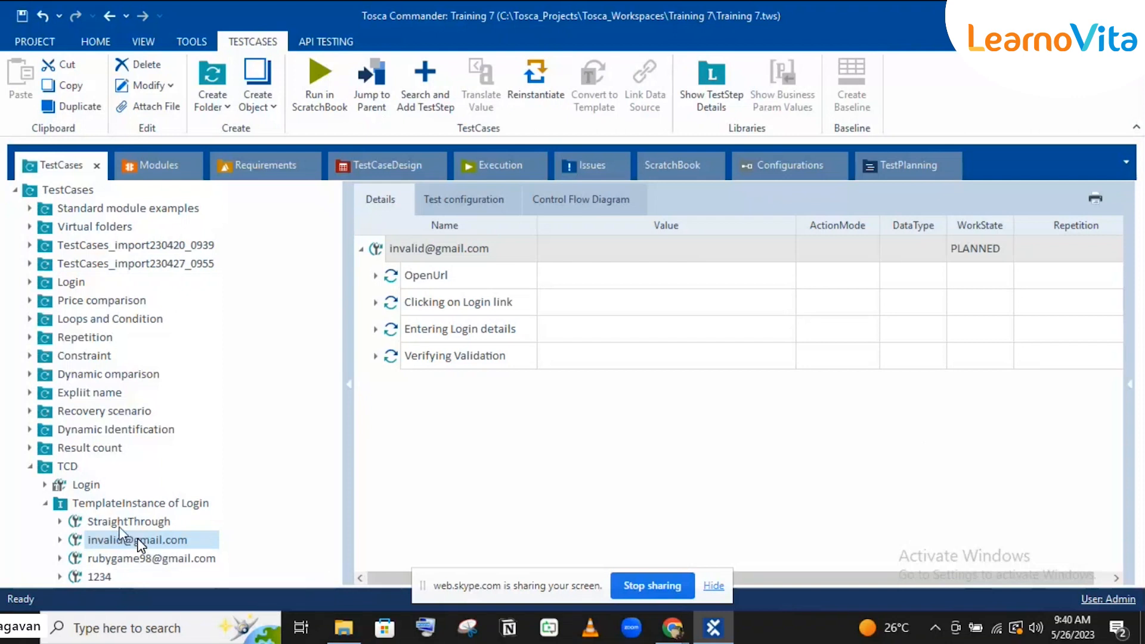
left_click(119, 527)
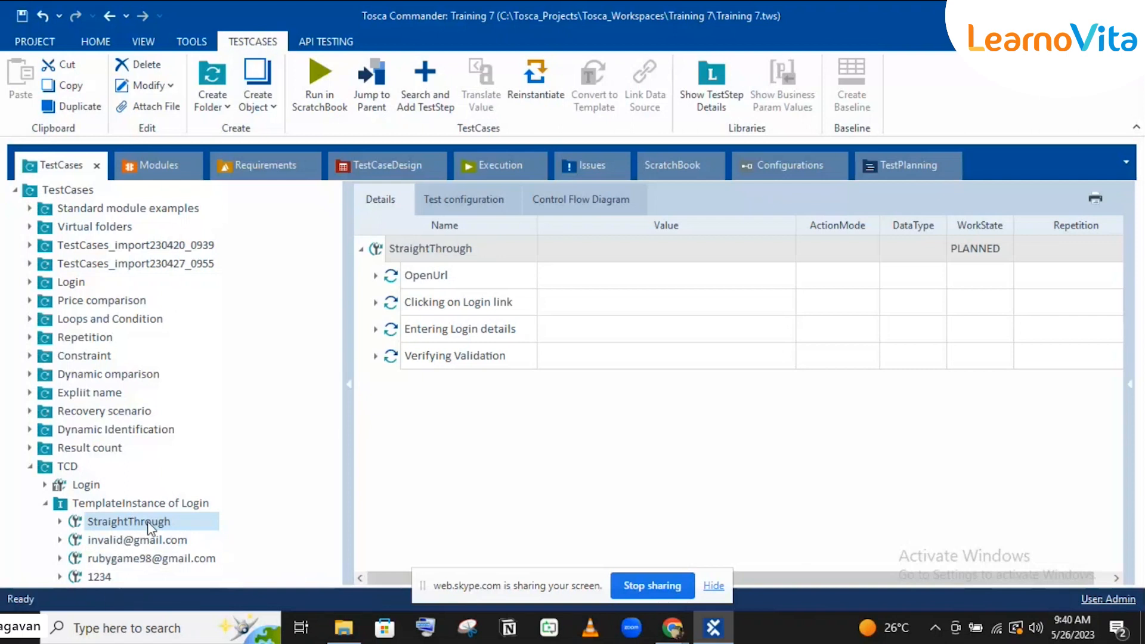
left_click(387, 164)
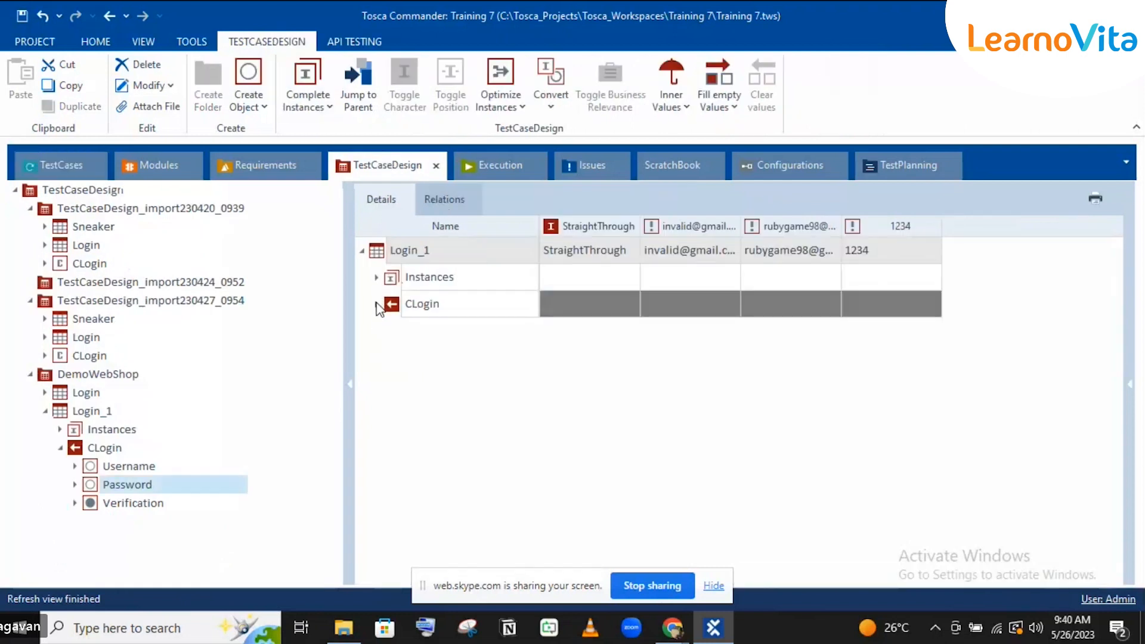
left_click(376, 305)
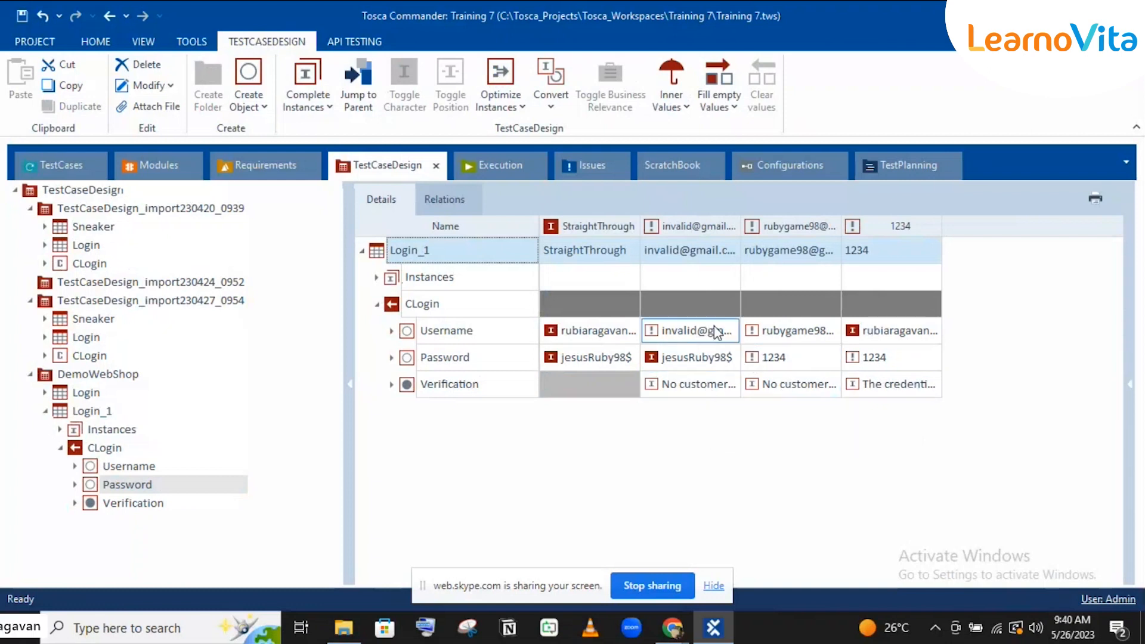
left_click(62, 166)
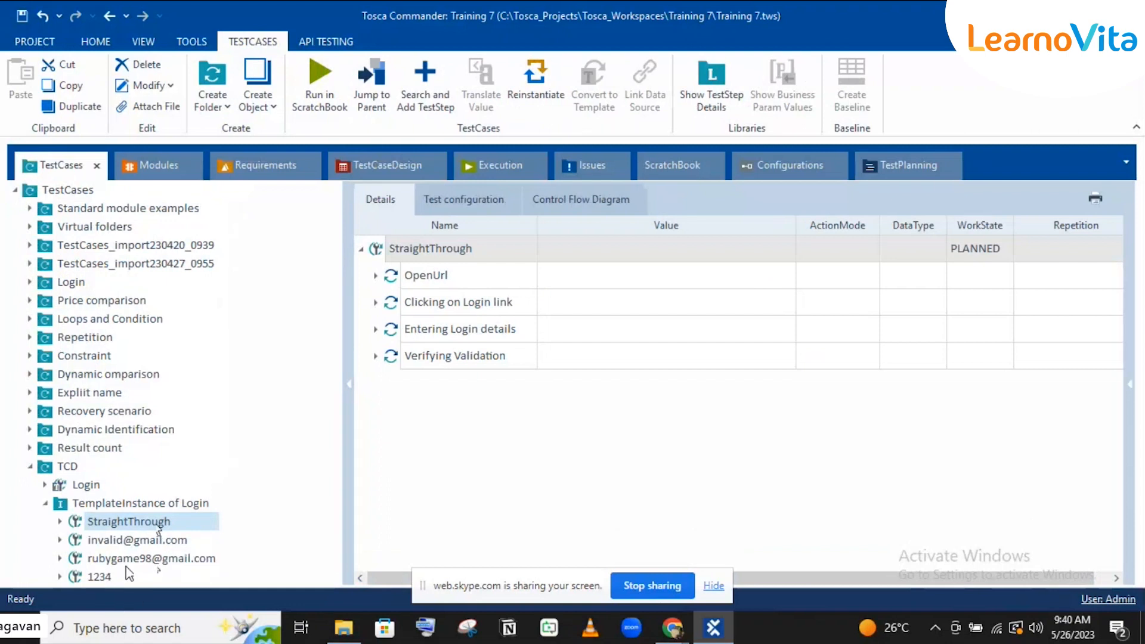
left_click(88, 485)
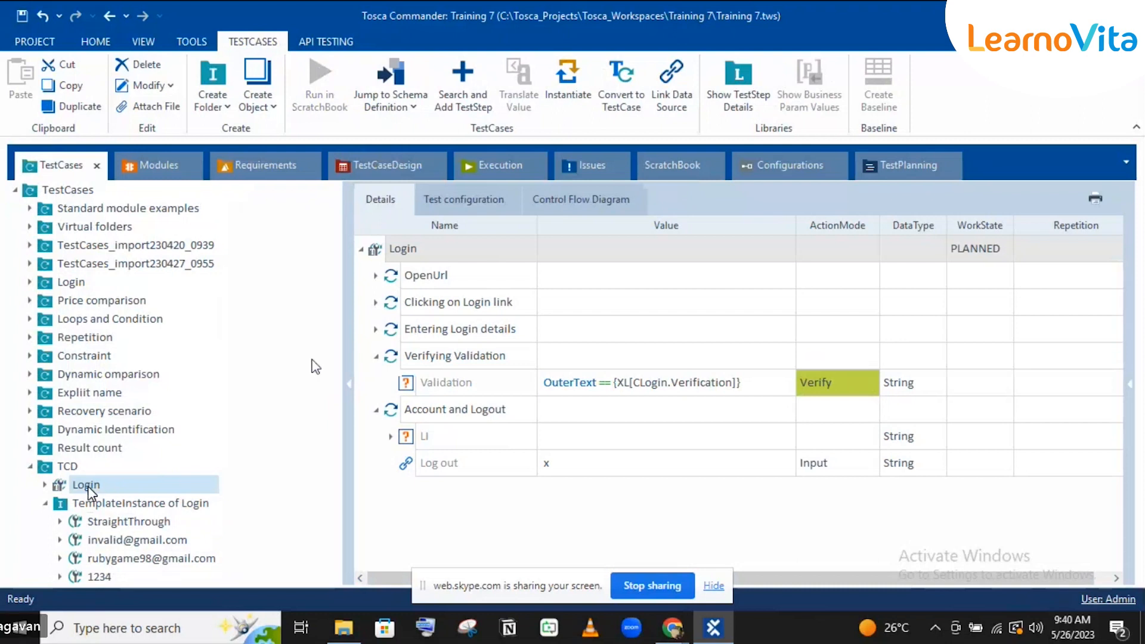
Step: Add the Condition column via Column Chooser and drag the Repetition column off the grid
left_click(797, 223)
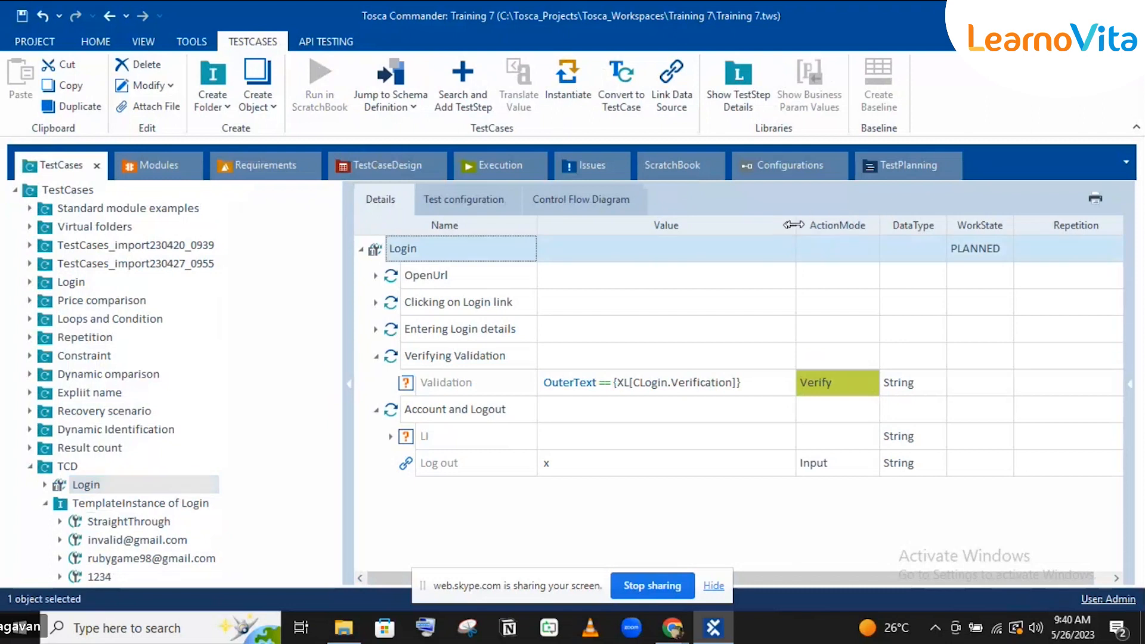
double_click(796, 224)
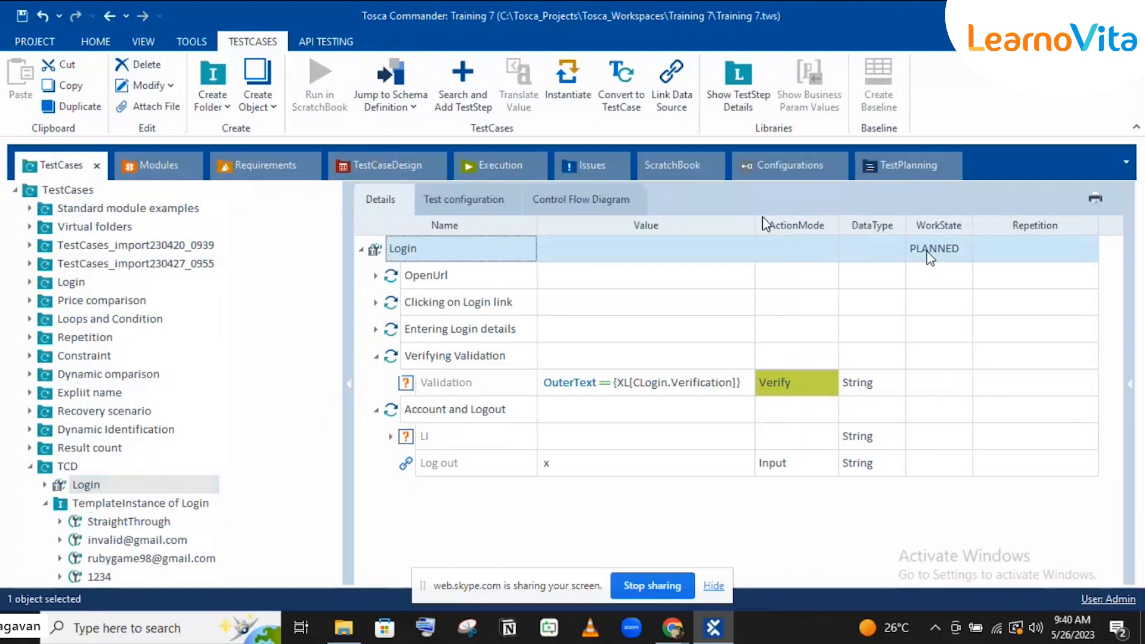
right_click(732, 220)
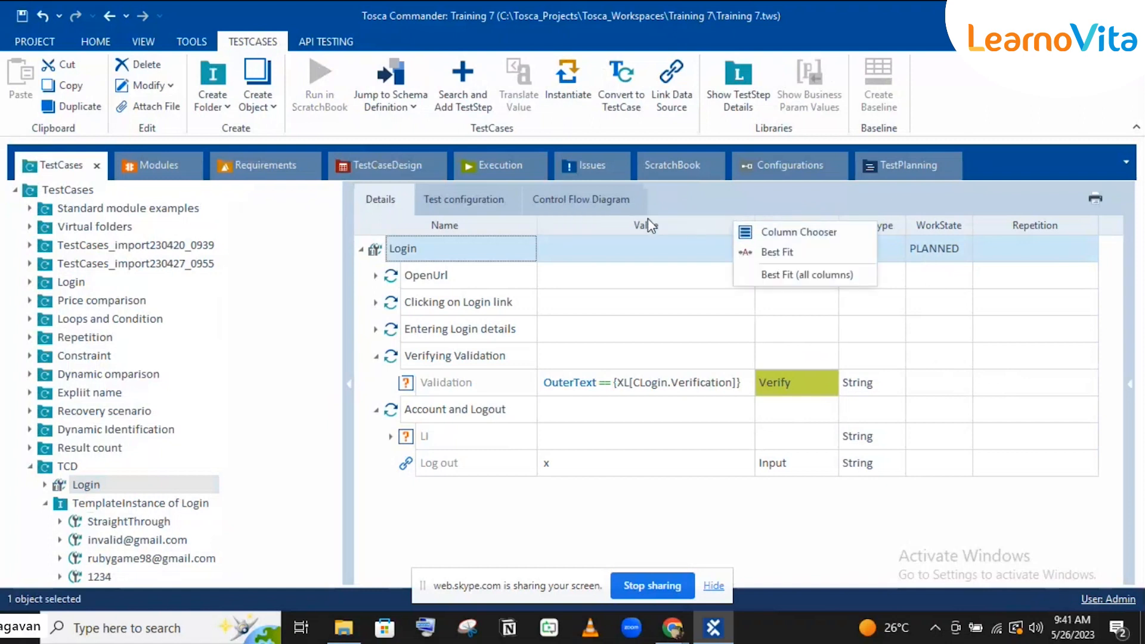
left_click(768, 232)
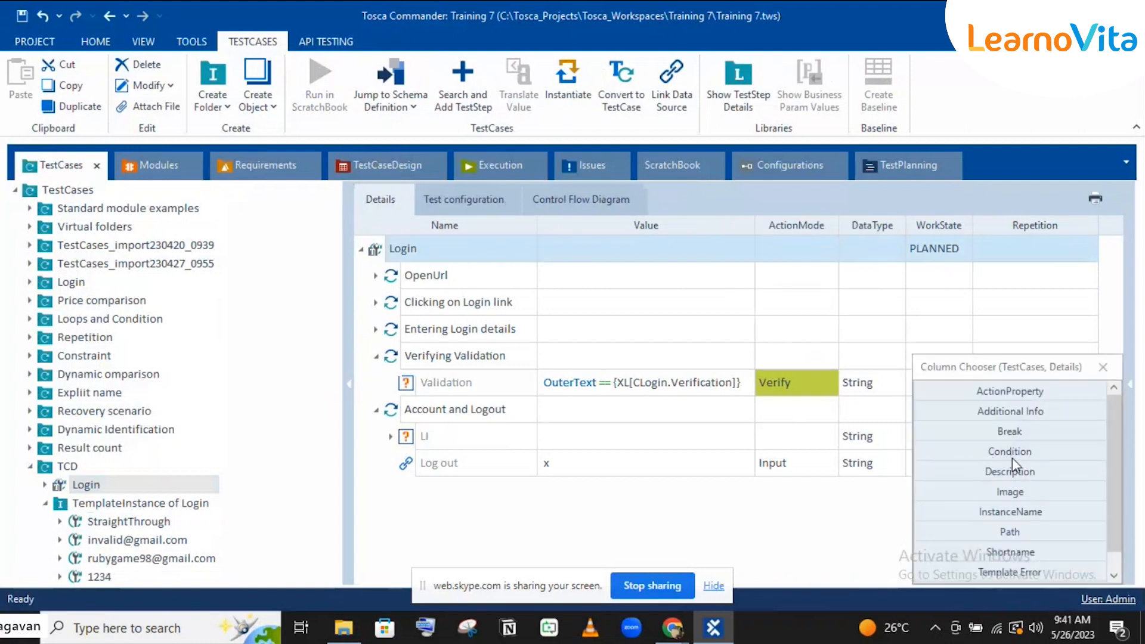
left_click_drag(1012, 456, 1097, 219)
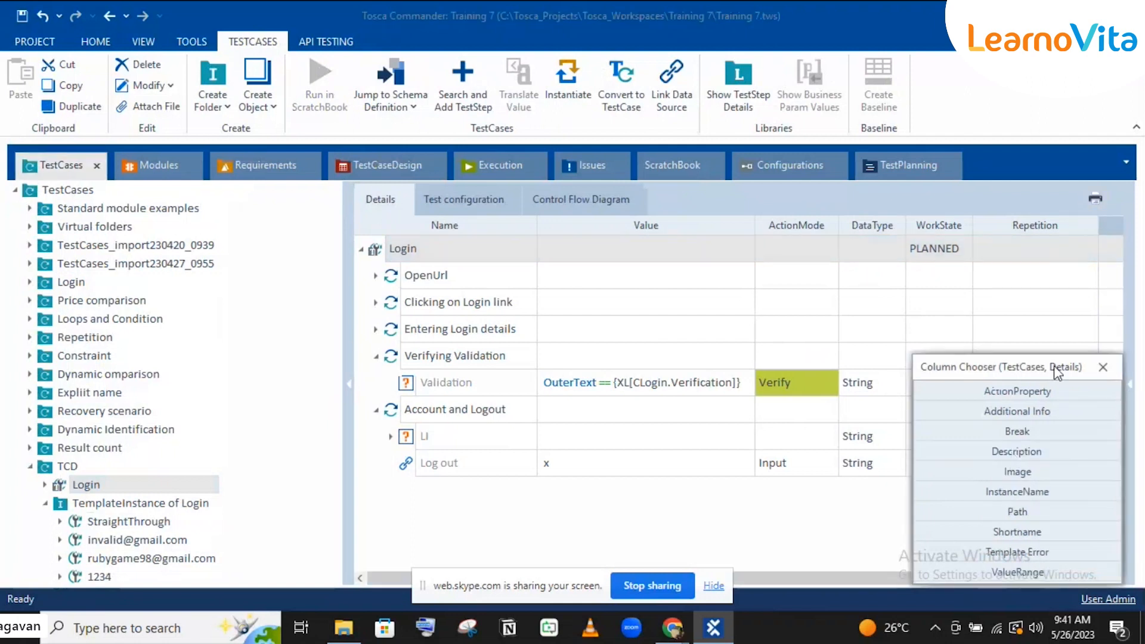
left_click(1102, 367)
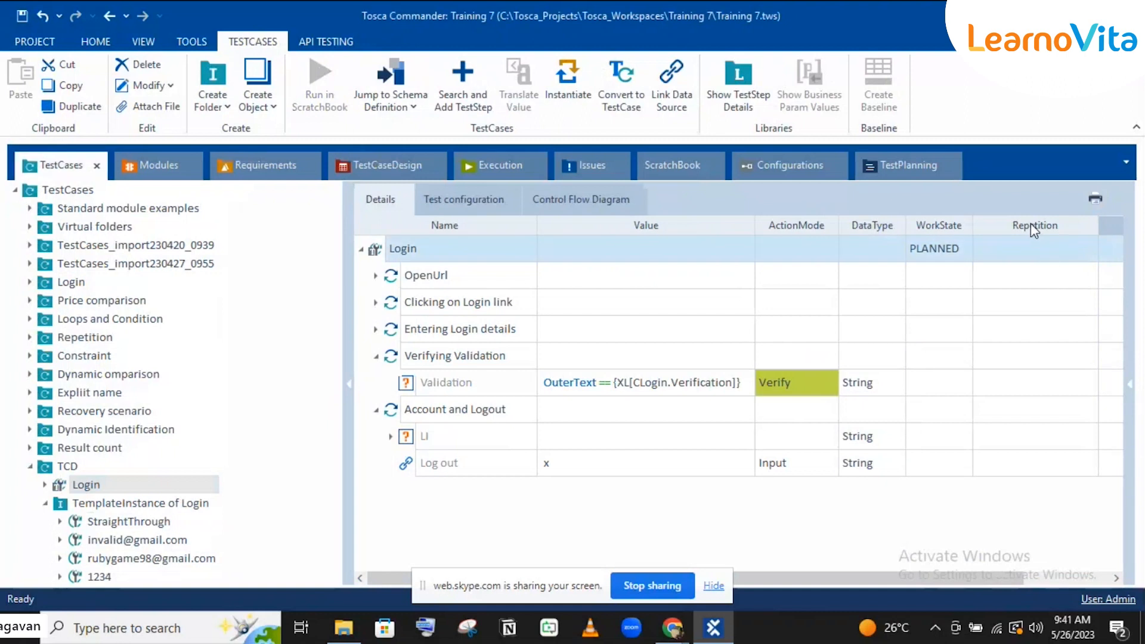
left_click_drag(1034, 230, 719, 530)
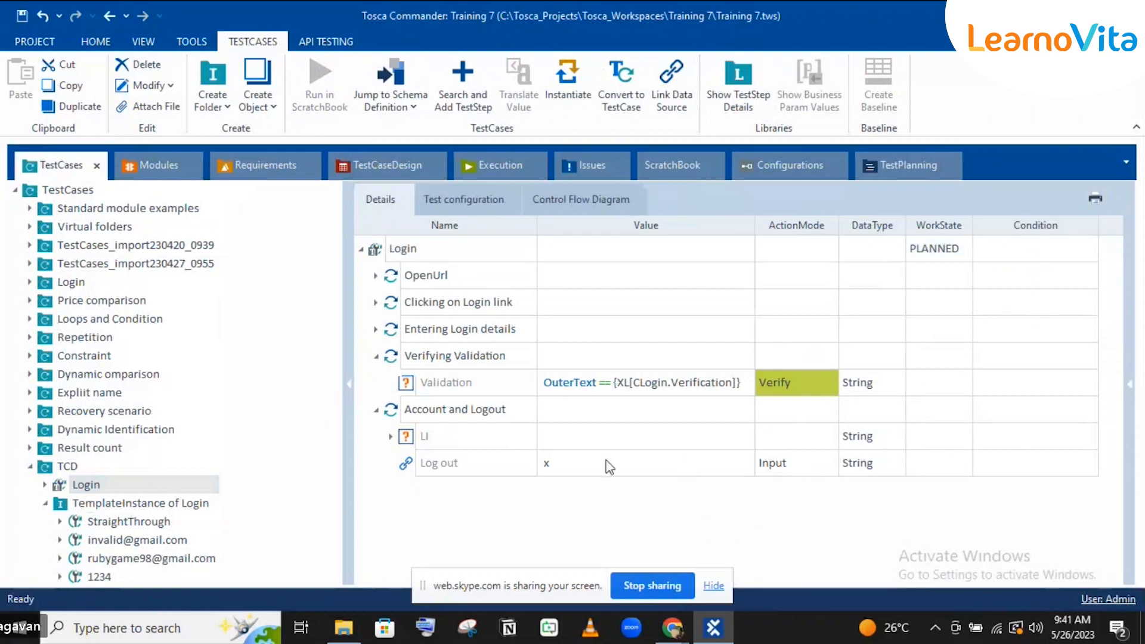
Step: Drag CLogin's valid Username instance into the Log out step's Condition cell
left_click(506, 467)
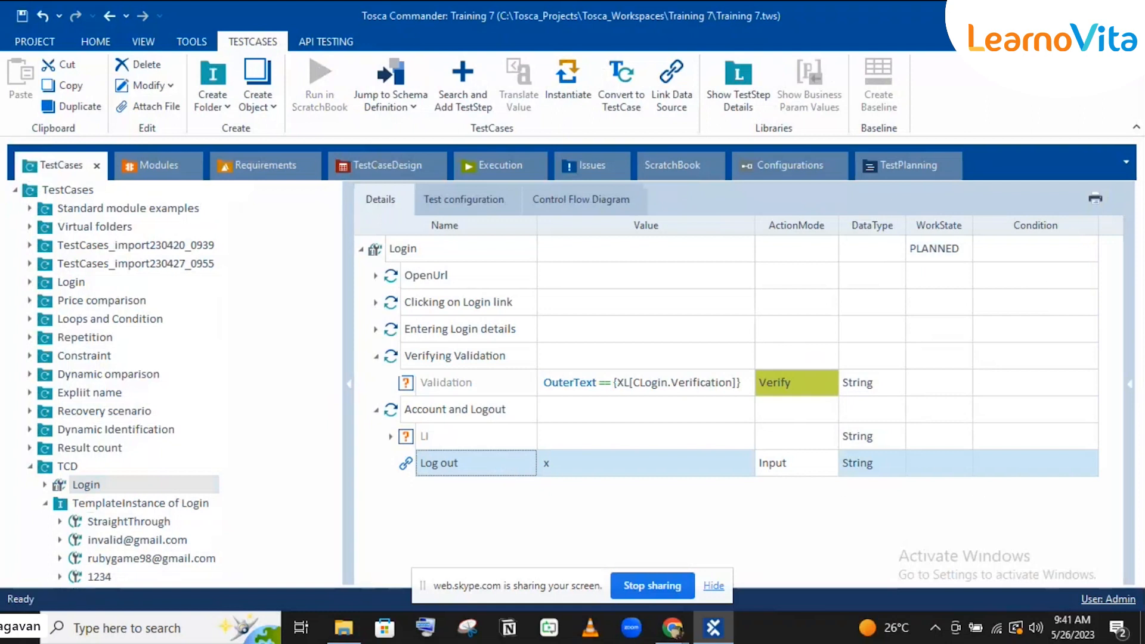
left_click(1000, 467)
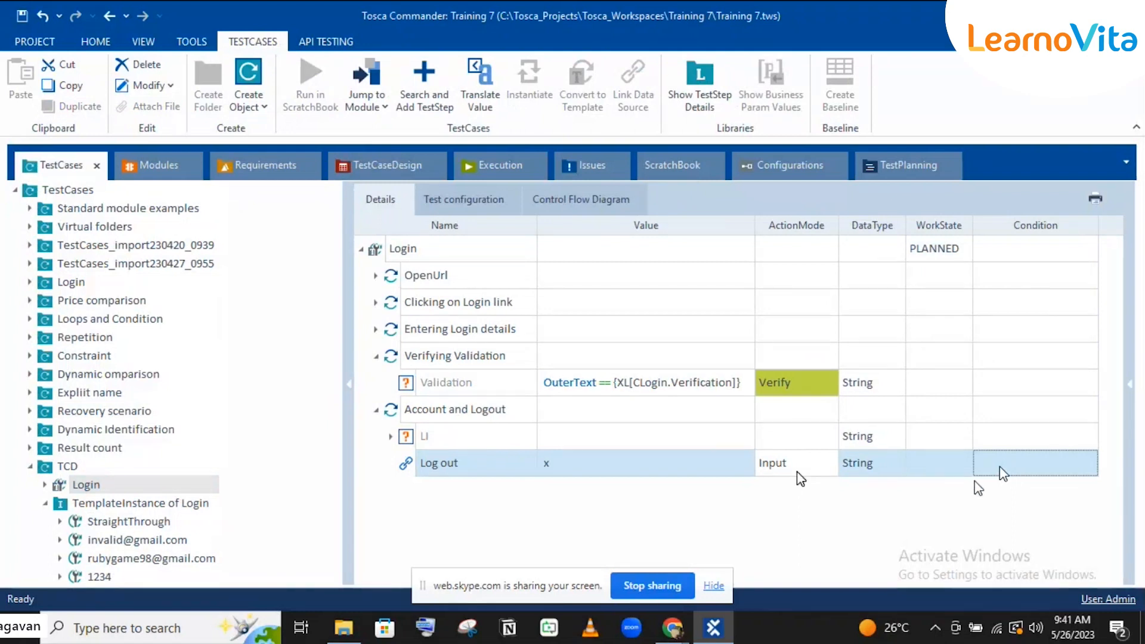
left_click(1040, 458)
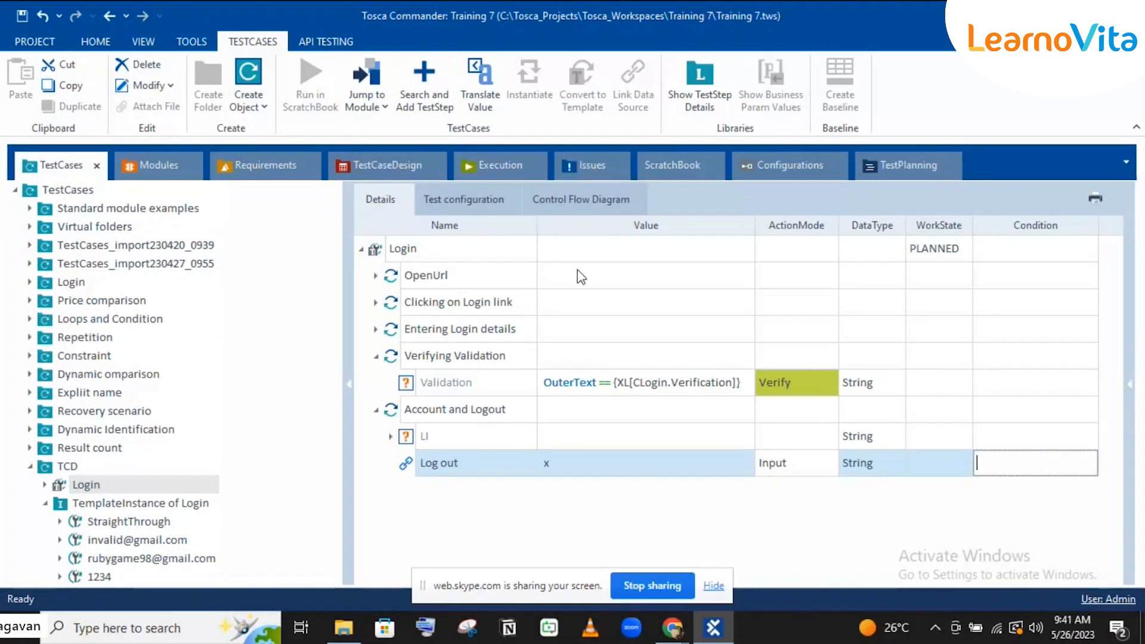
left_click(386, 167)
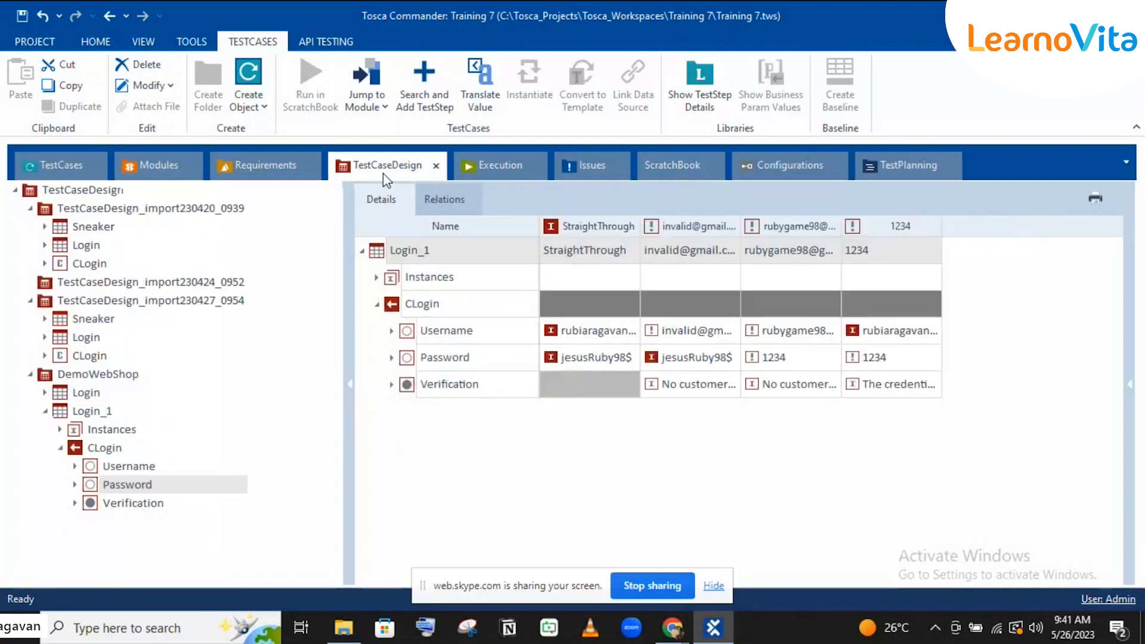
left_click(75, 466)
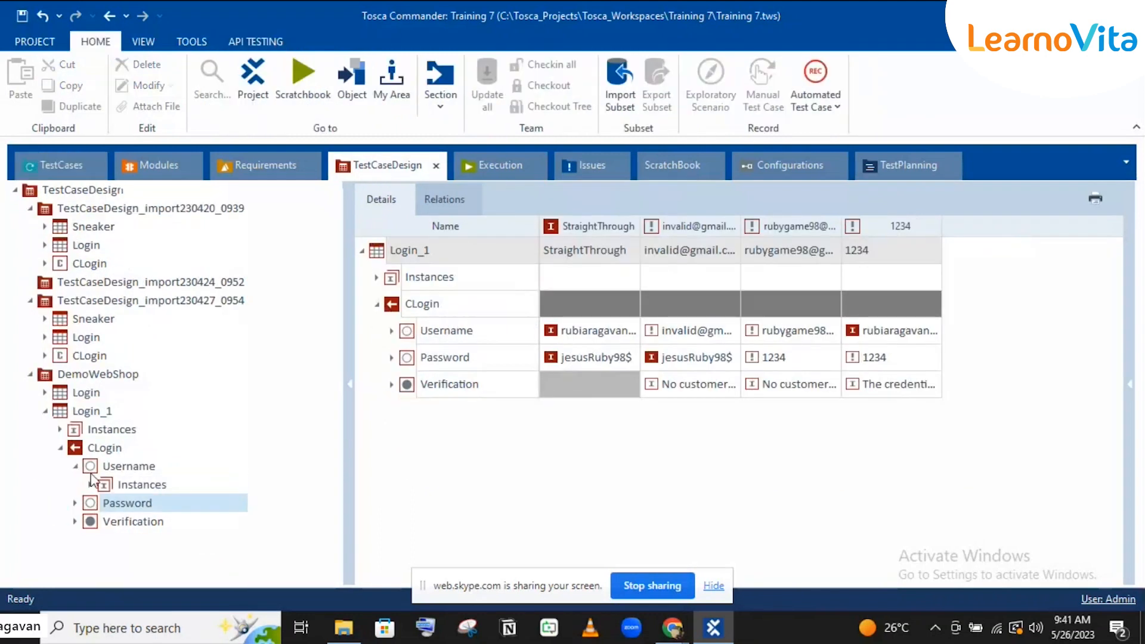
left_click(91, 484)
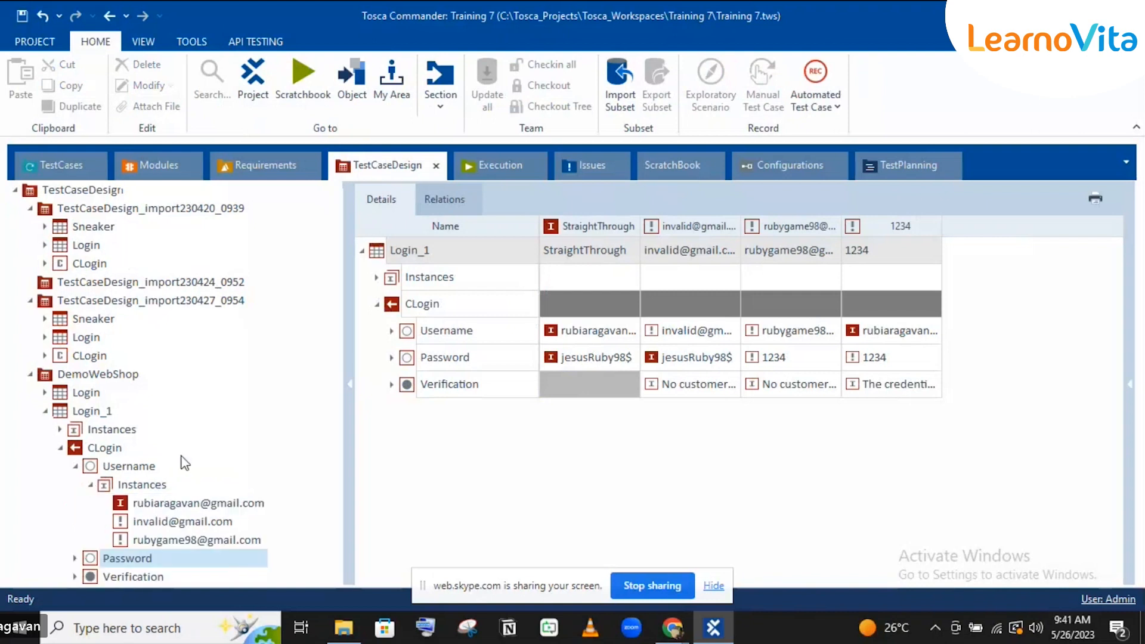
left_click(176, 506)
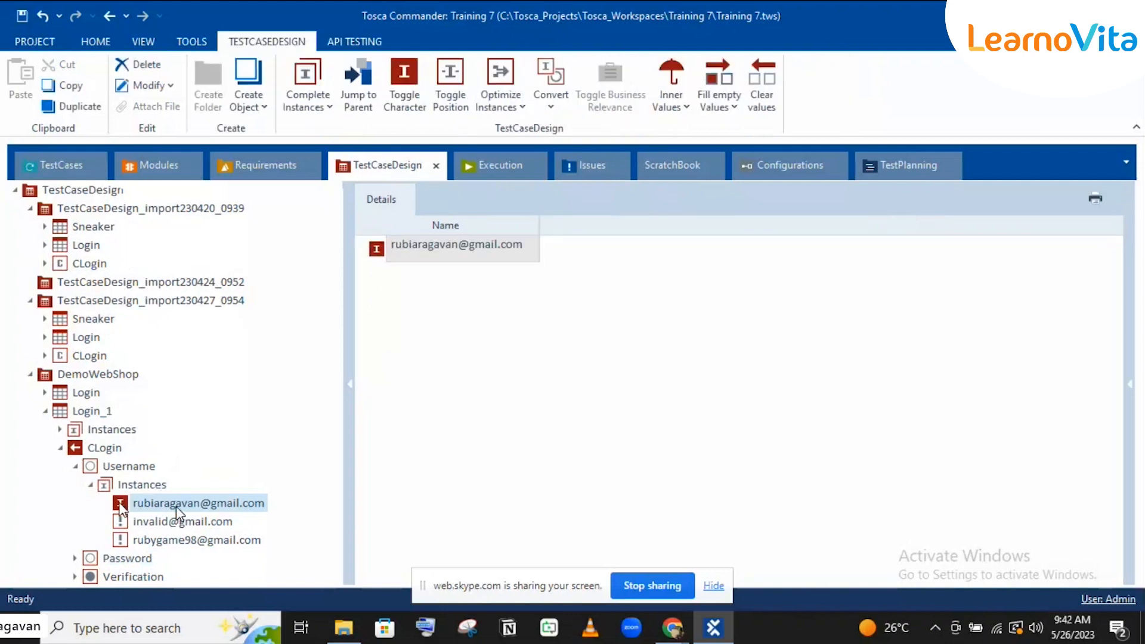
left_click_drag(176, 507, 998, 461)
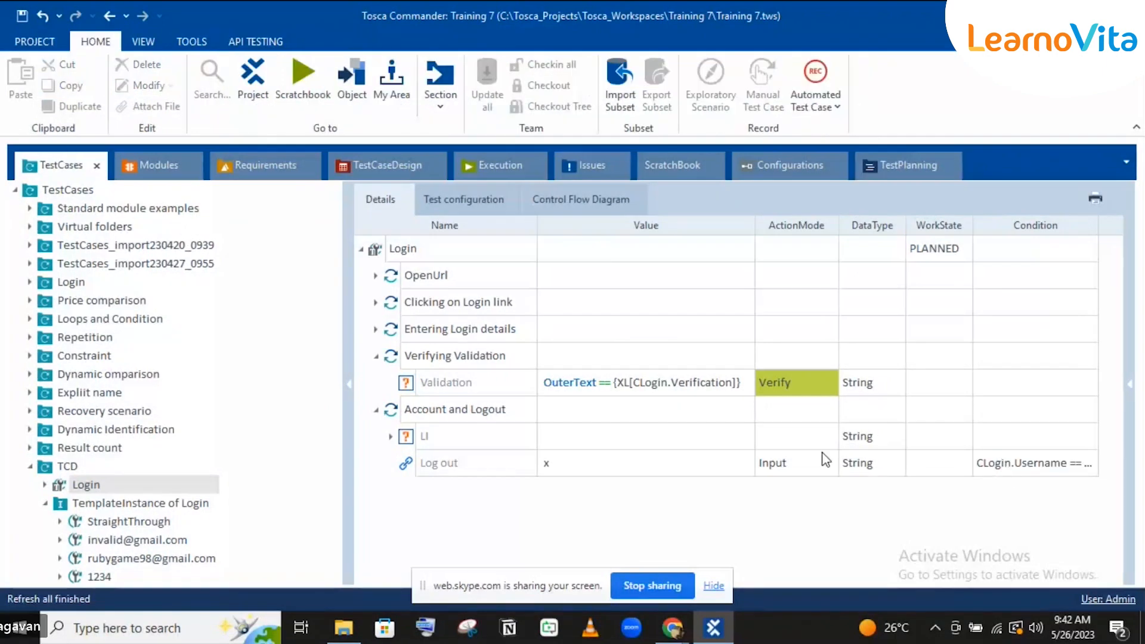
Step: Add CLogin's valid Password instance to the same Log out condition
left_click(371, 175)
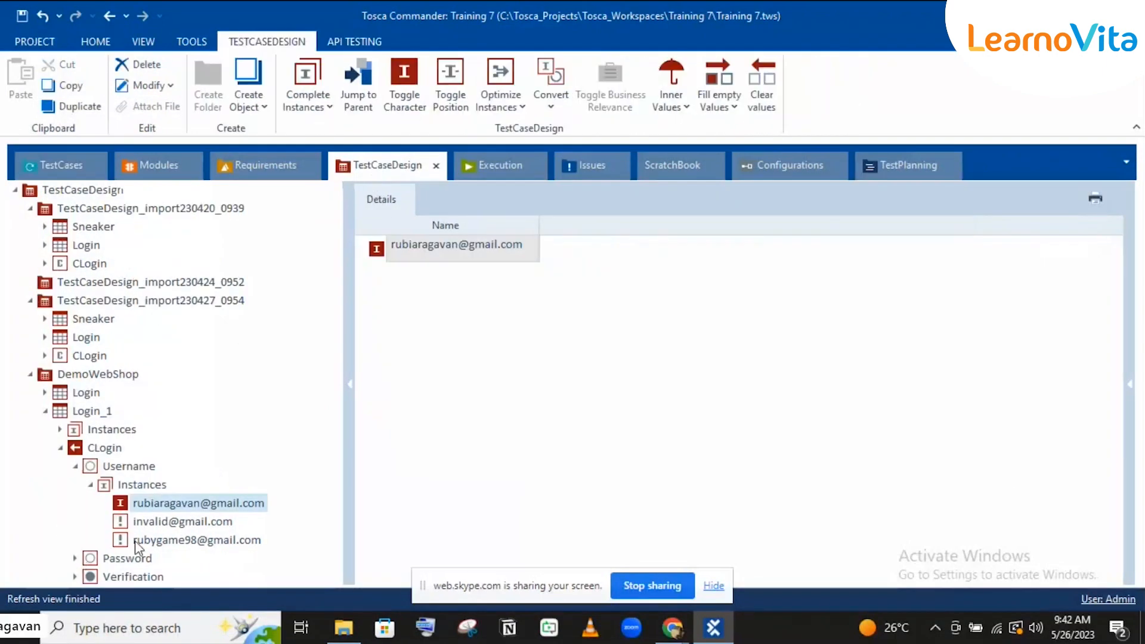
left_click(74, 558)
scroll(177, 479, "down", 1)
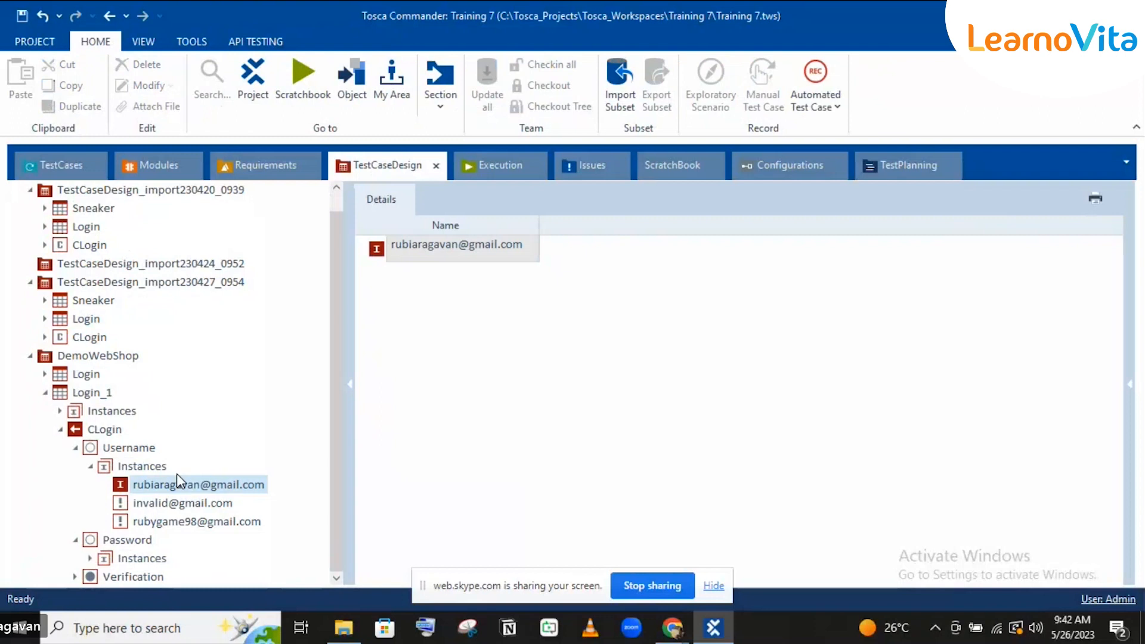
left_click(89, 558)
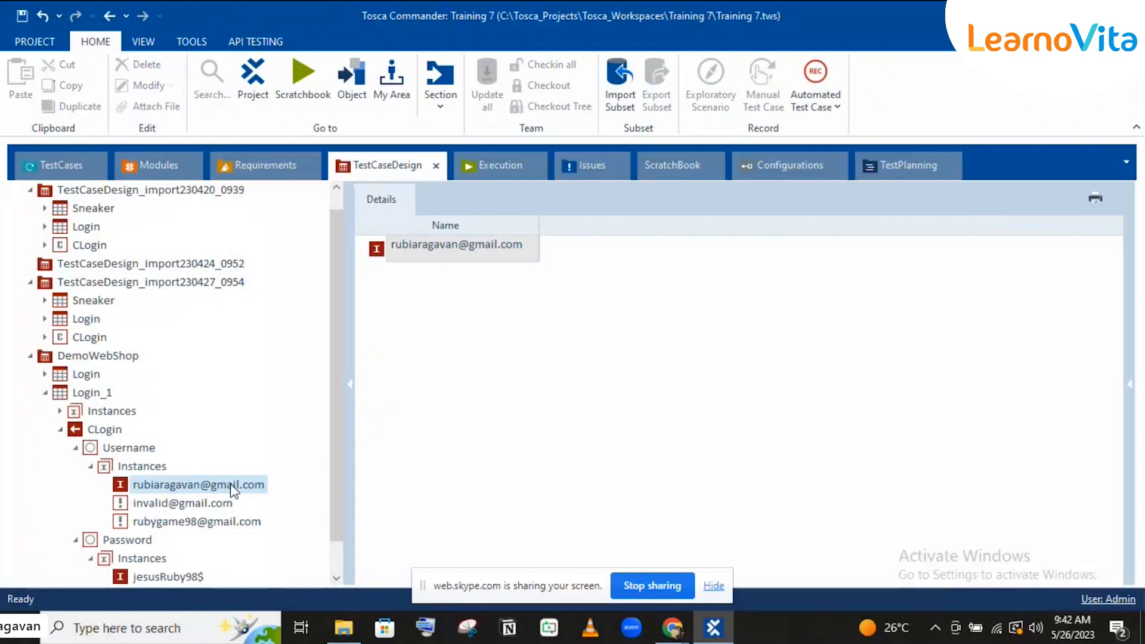
scroll(217, 479, "down", 1)
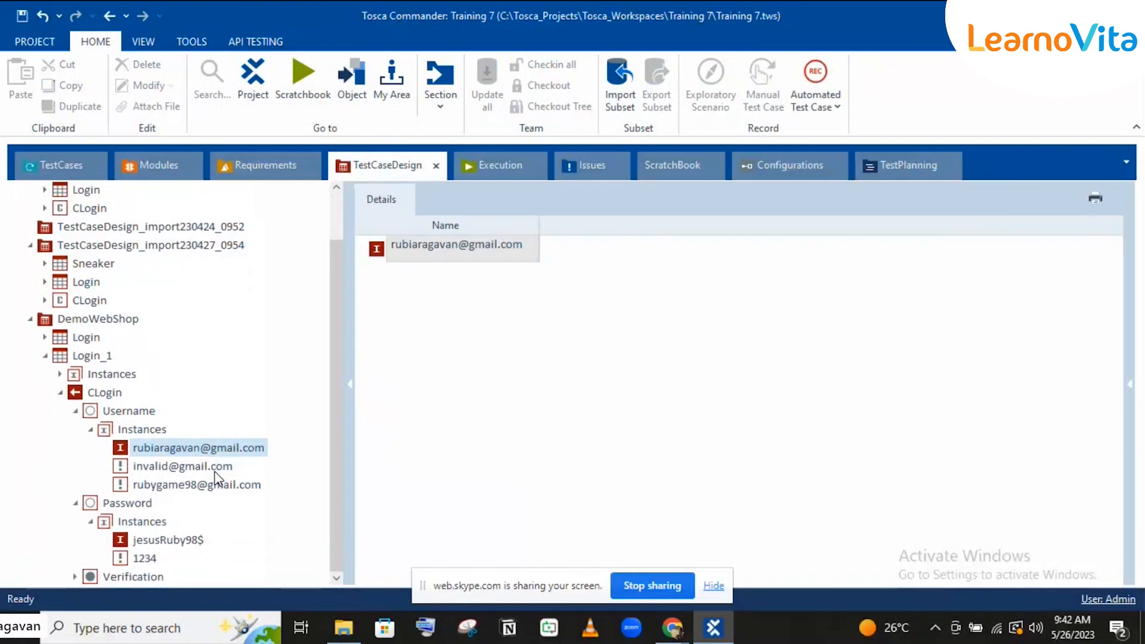
left_click(162, 540)
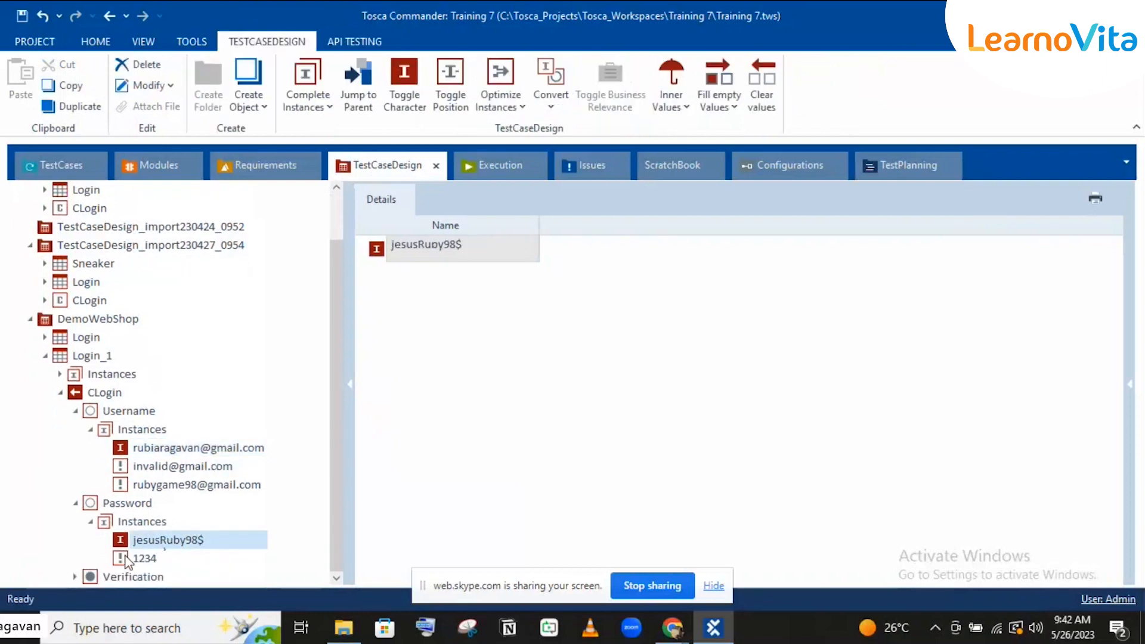
left_click_drag(158, 543, 1056, 461)
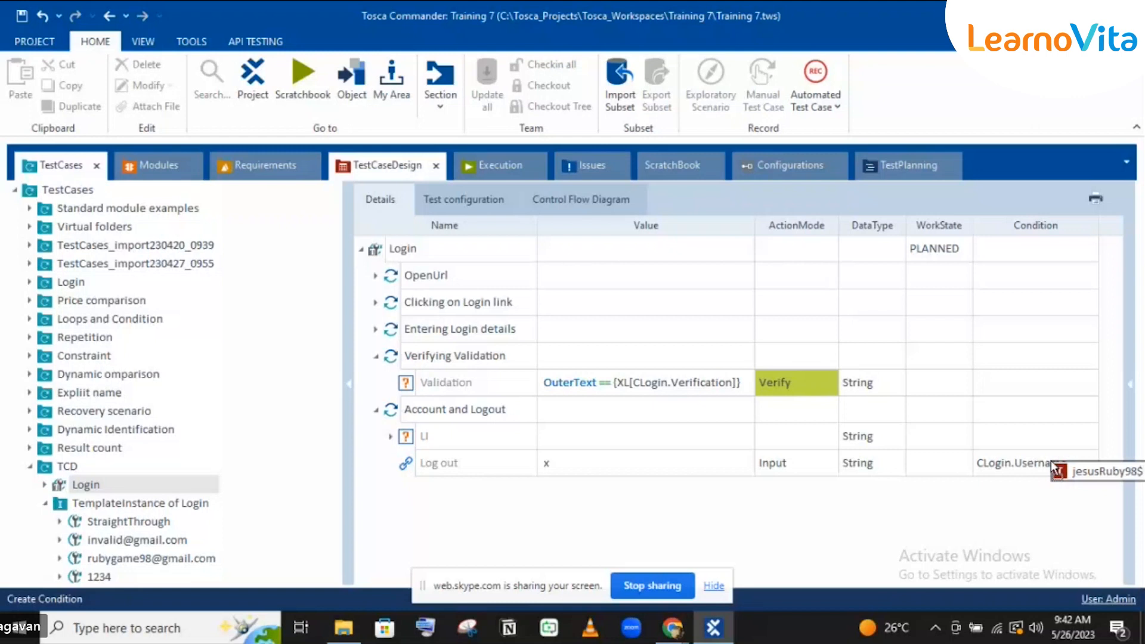
left_click_drag(1054, 465, 1054, 465)
Step: Replace OR with AND in the Log out condition and restore the Name and Value columns
left_click_drag(874, 578, 1114, 577)
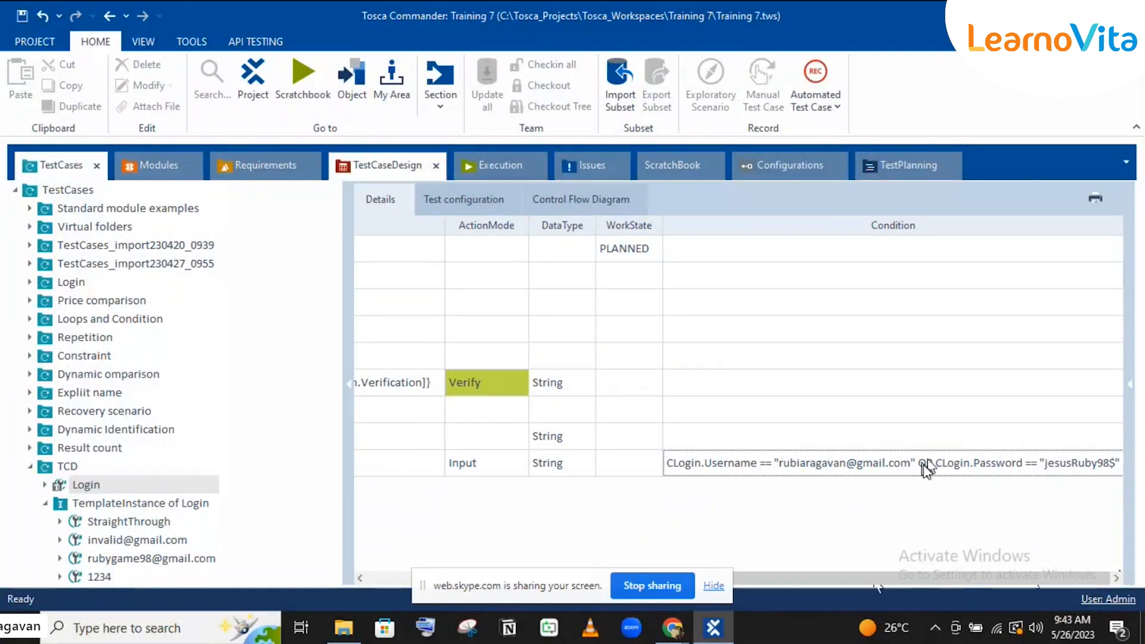
left_click(925, 464)
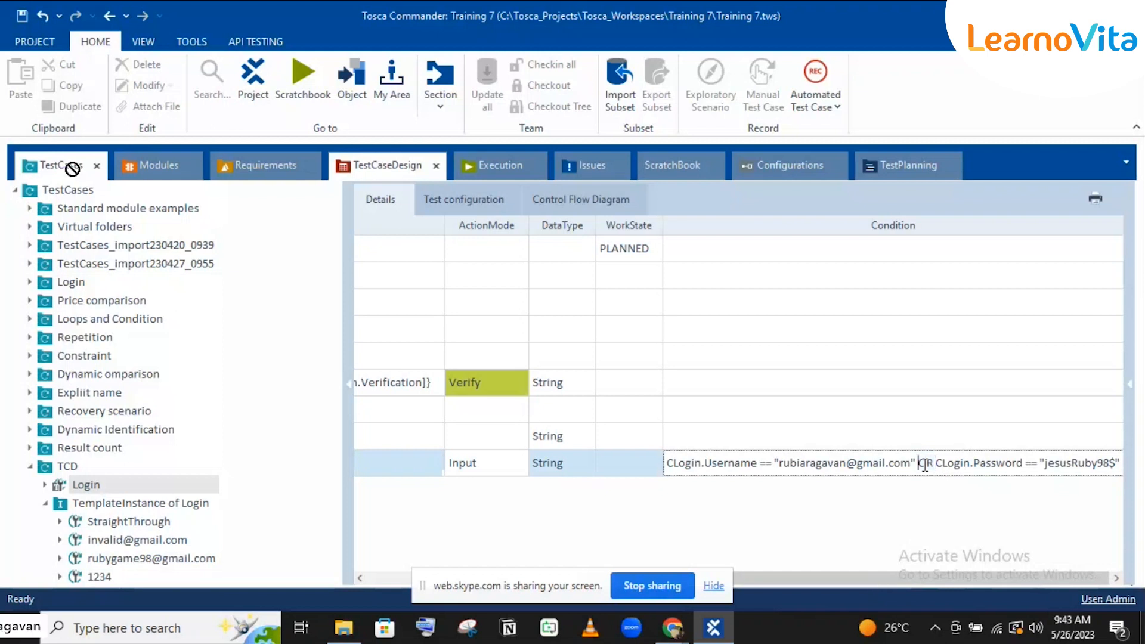
key("BackSpace")
key("BackSpace")
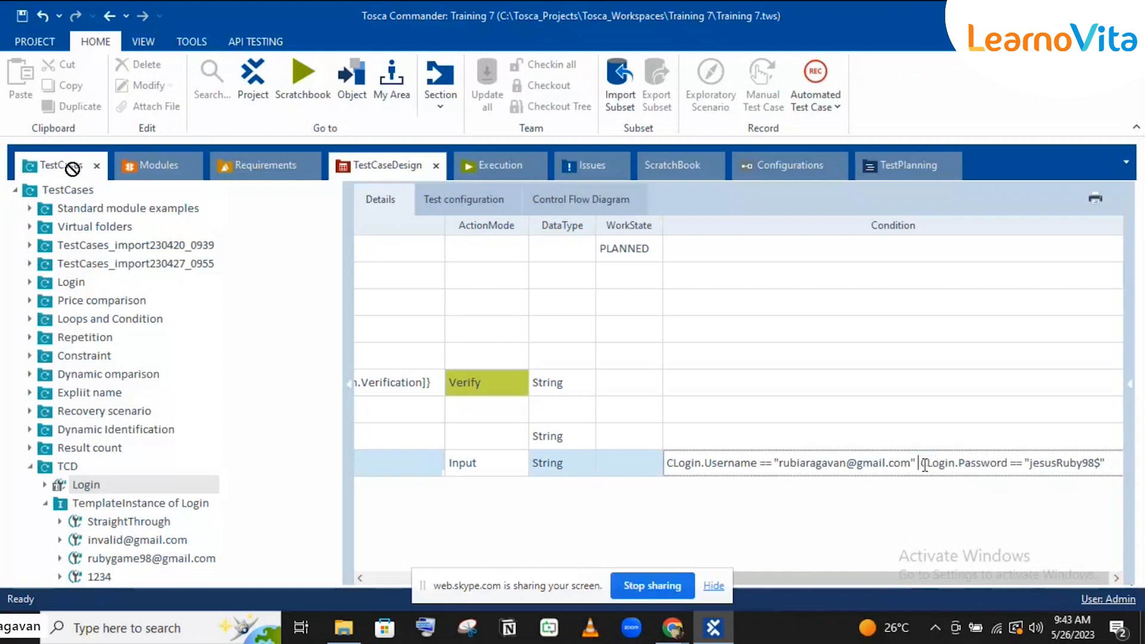
type("AND")
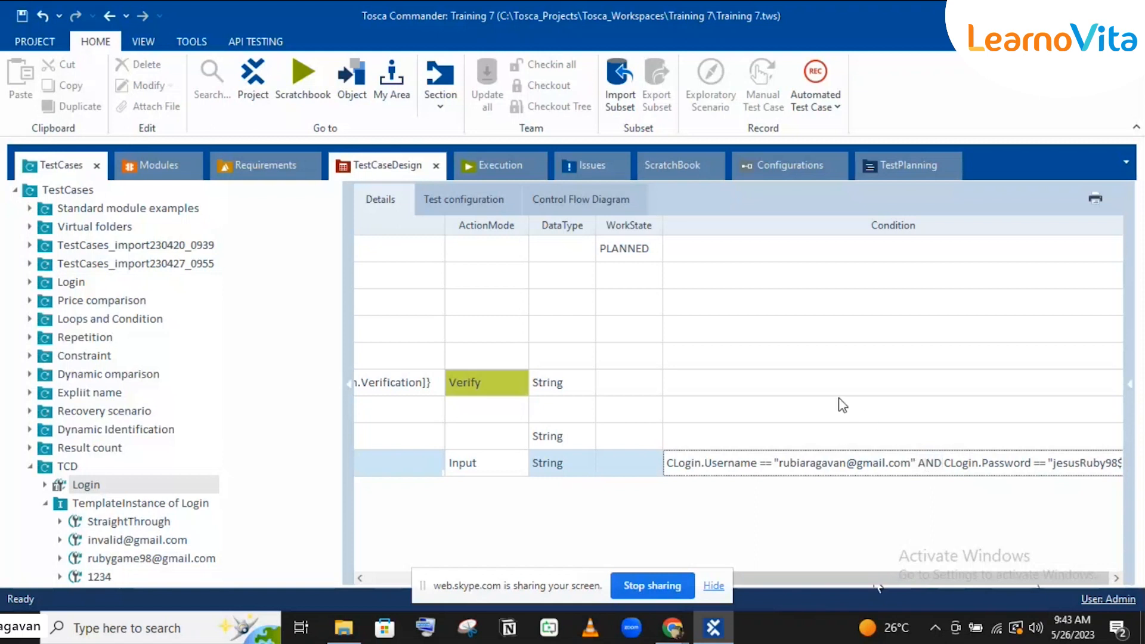
key("Return")
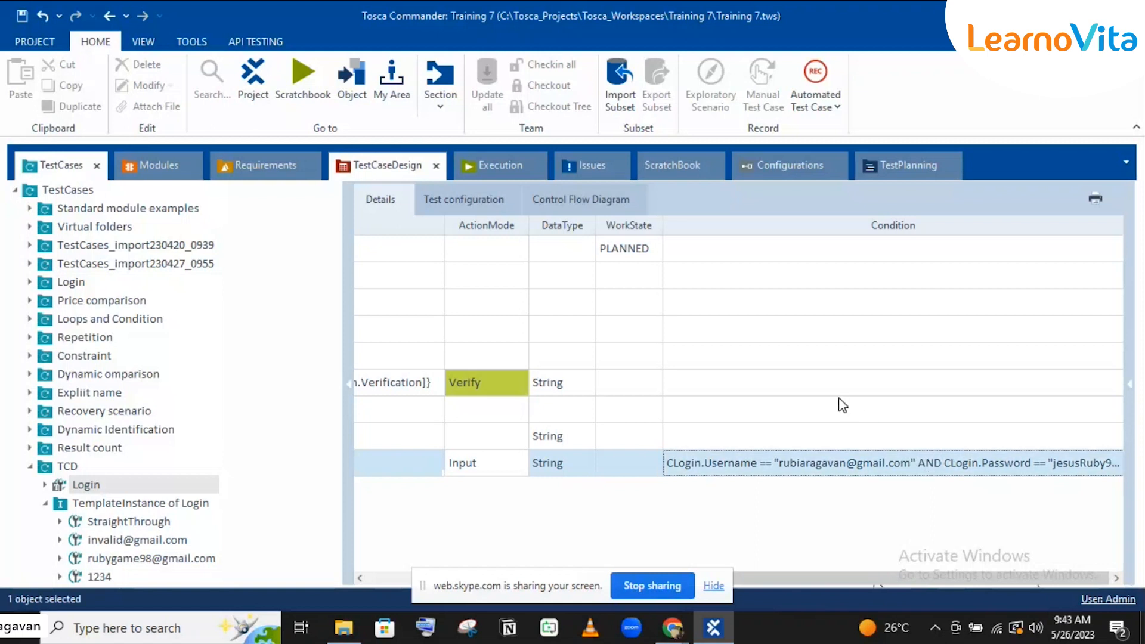
left_click(841, 407)
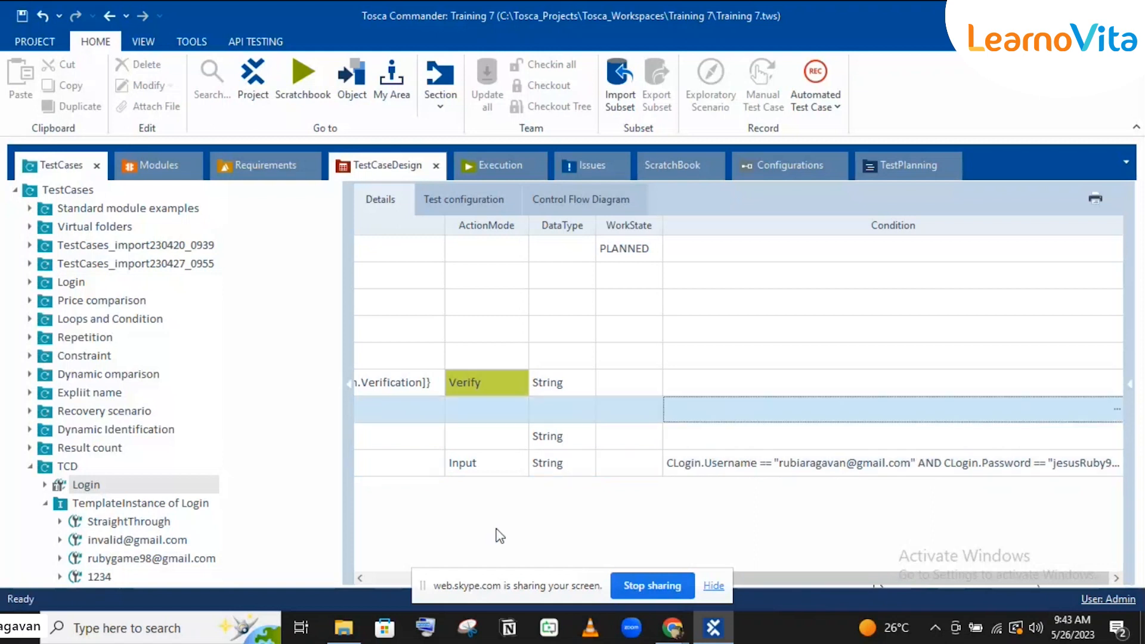
left_click(395, 576)
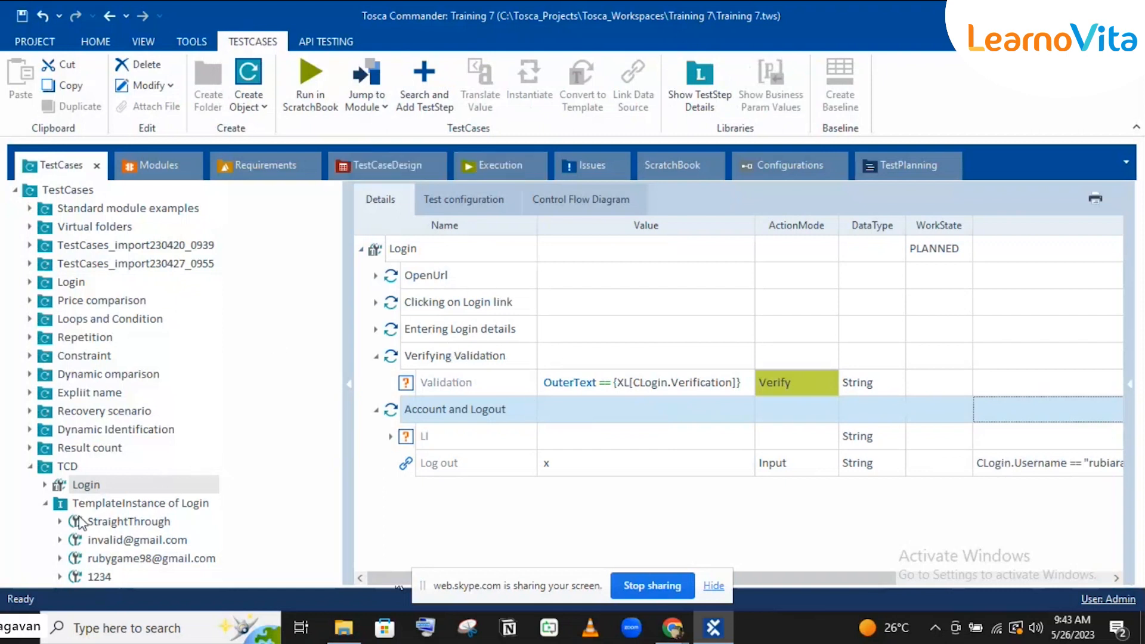
left_click(143, 505)
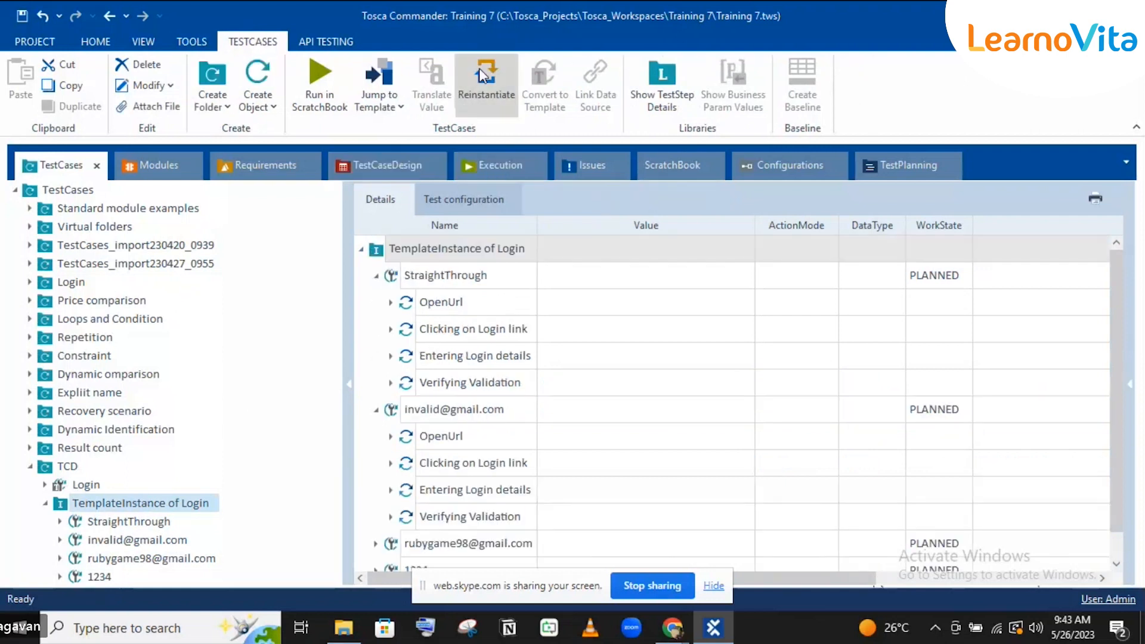
Step: Reinstantiate TemplateInstance of Login and confirm all three instances contain Account and Logout
left_click(478, 69)
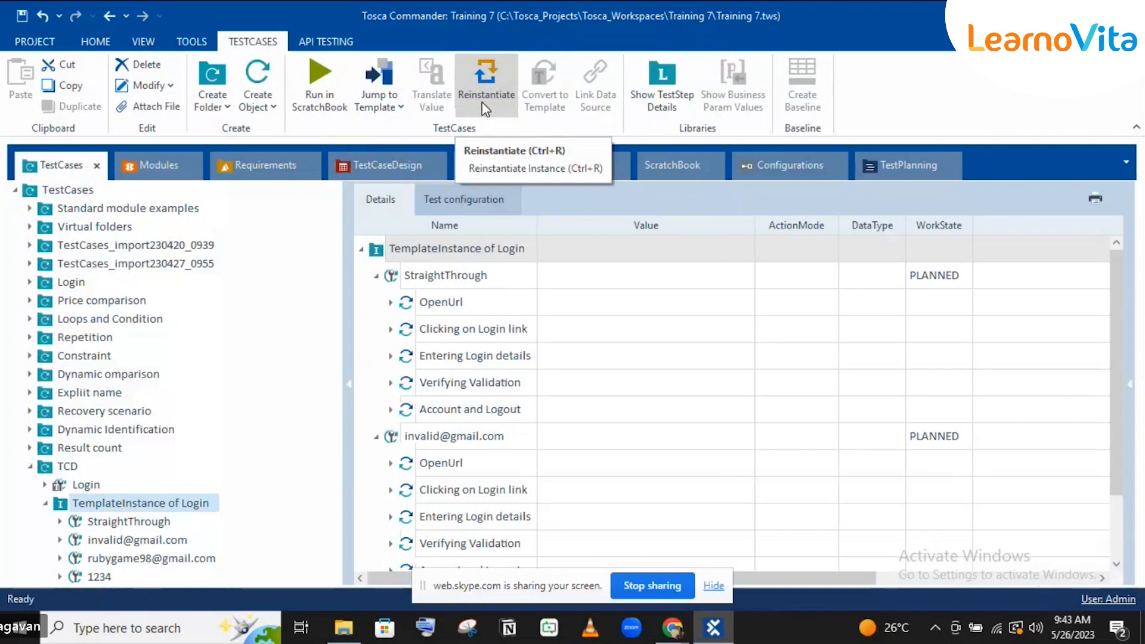
left_click(113, 522)
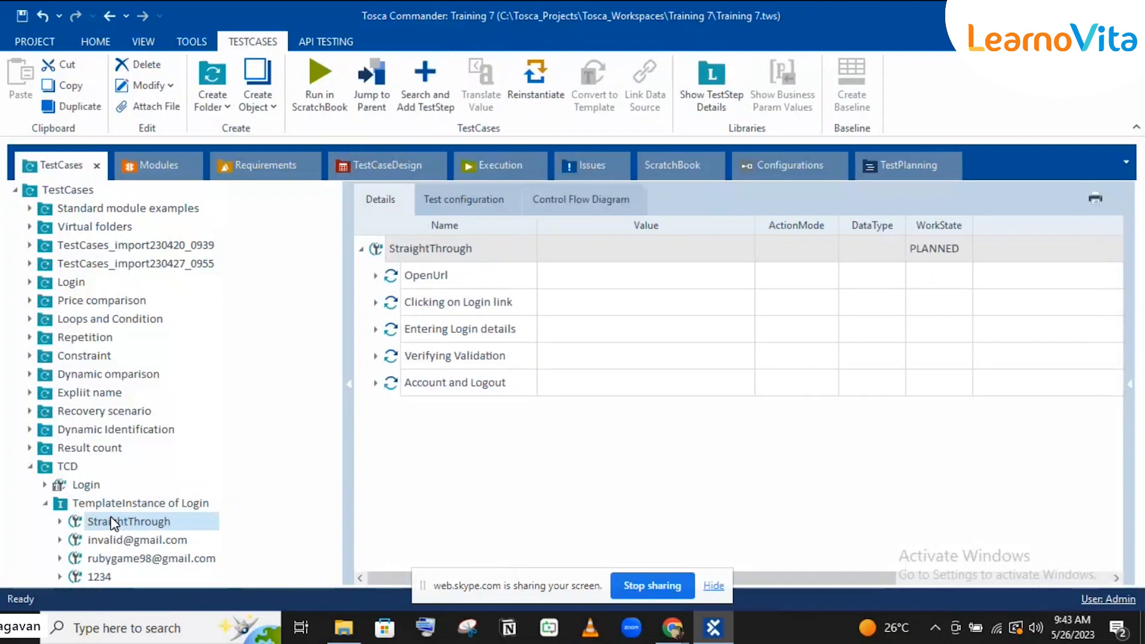
left_click(375, 382)
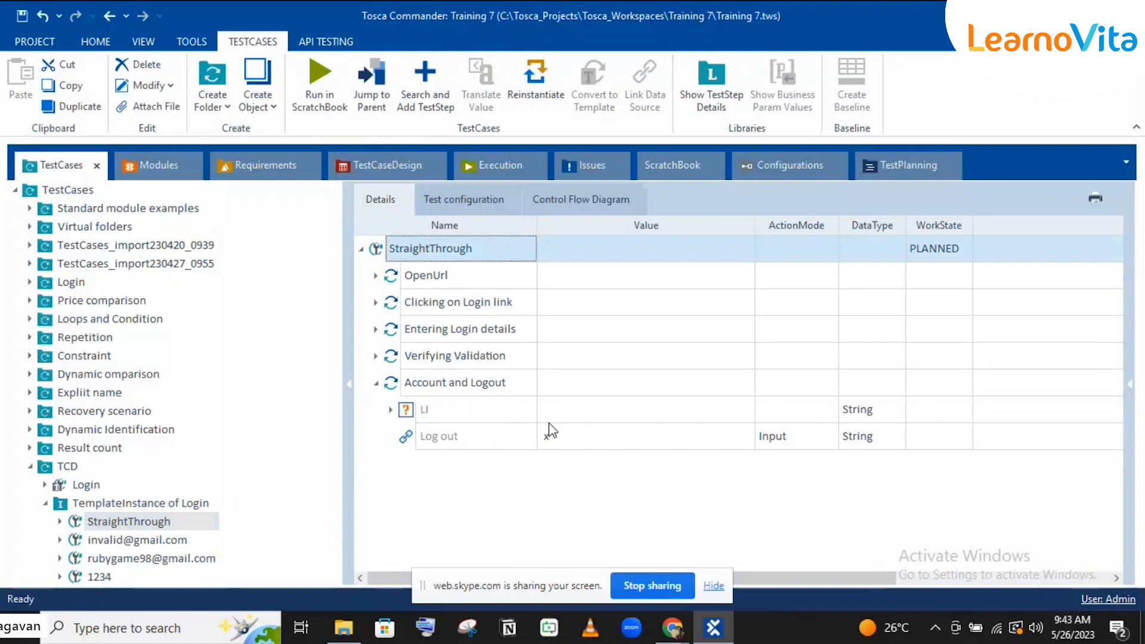
left_click(151, 548)
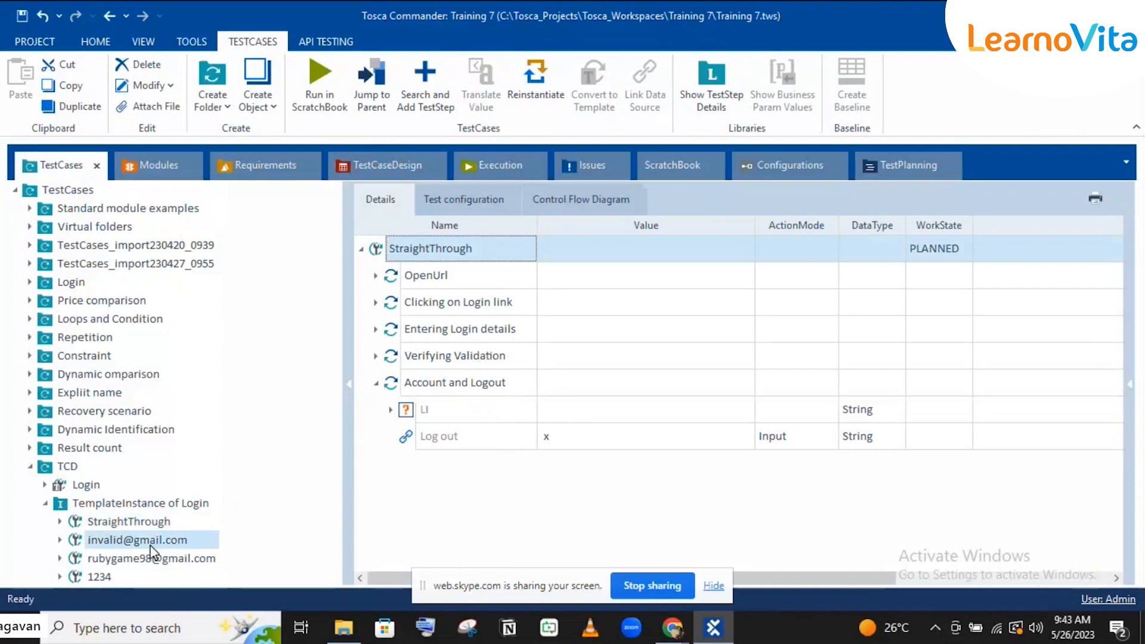
left_click(376, 383)
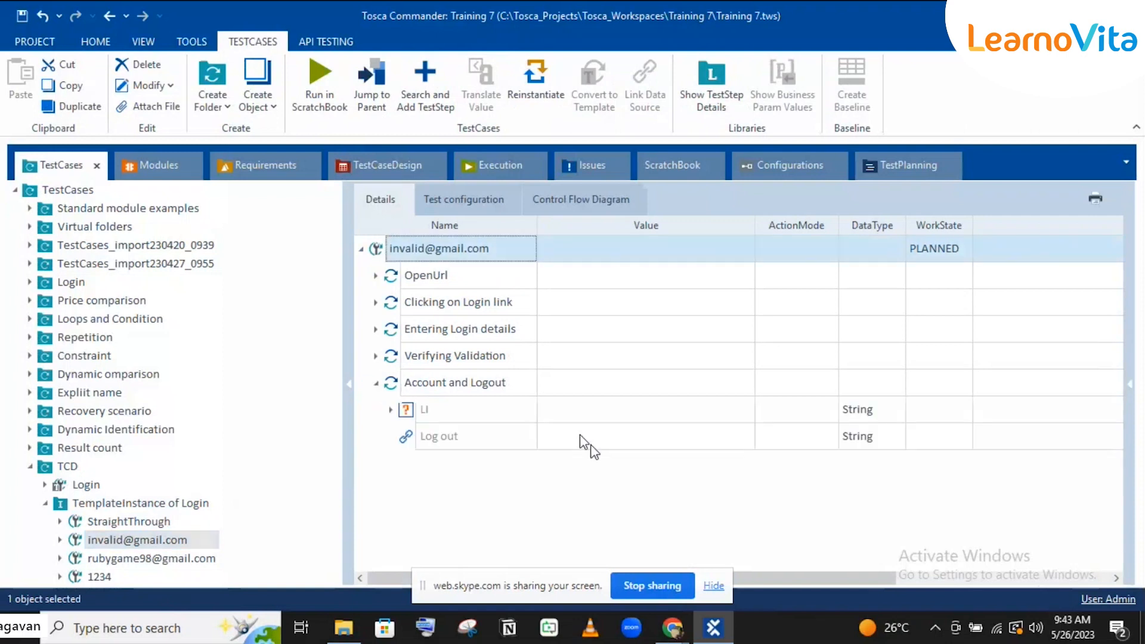
left_click(189, 559)
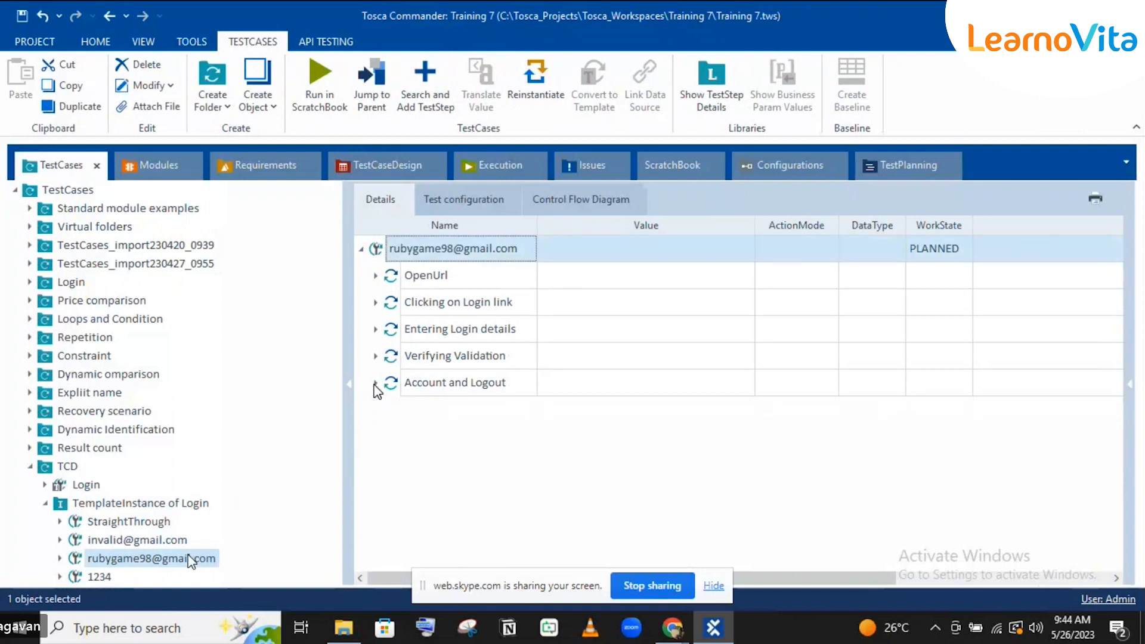
left_click(375, 383)
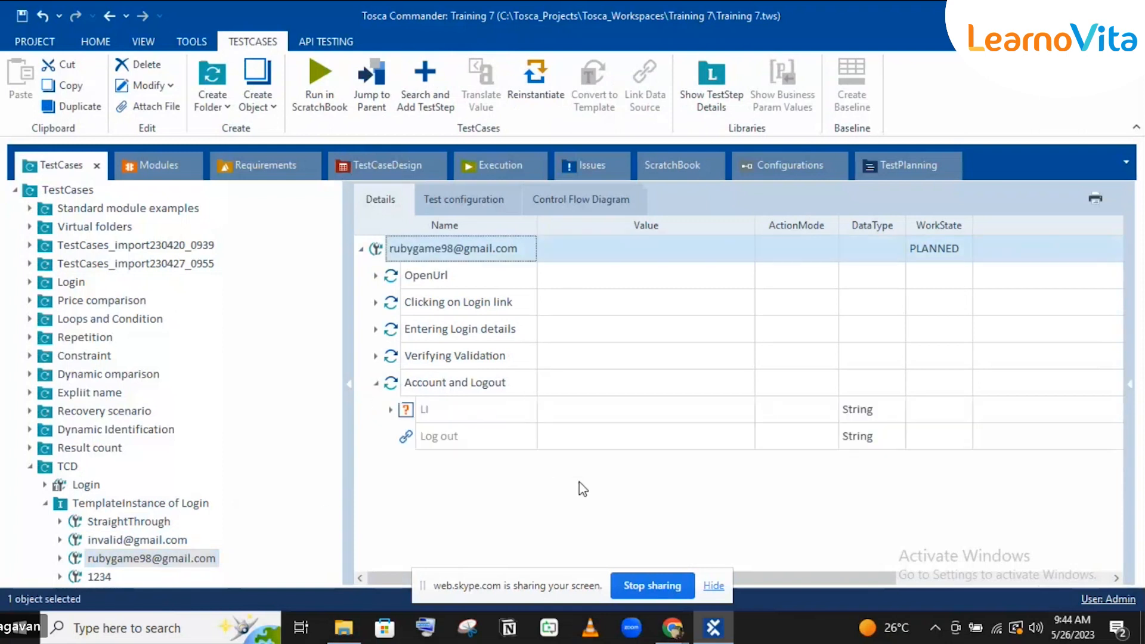
Step: Expand the Login template and open its Account and Logout step
left_click(42, 485)
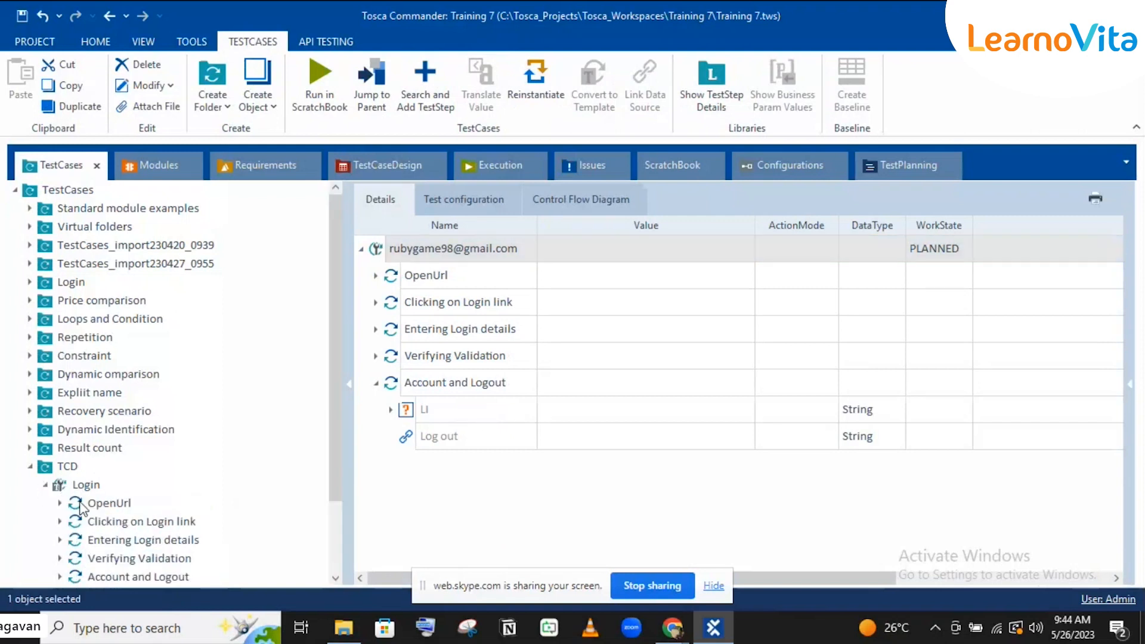
scroll(97, 528, "down", 2)
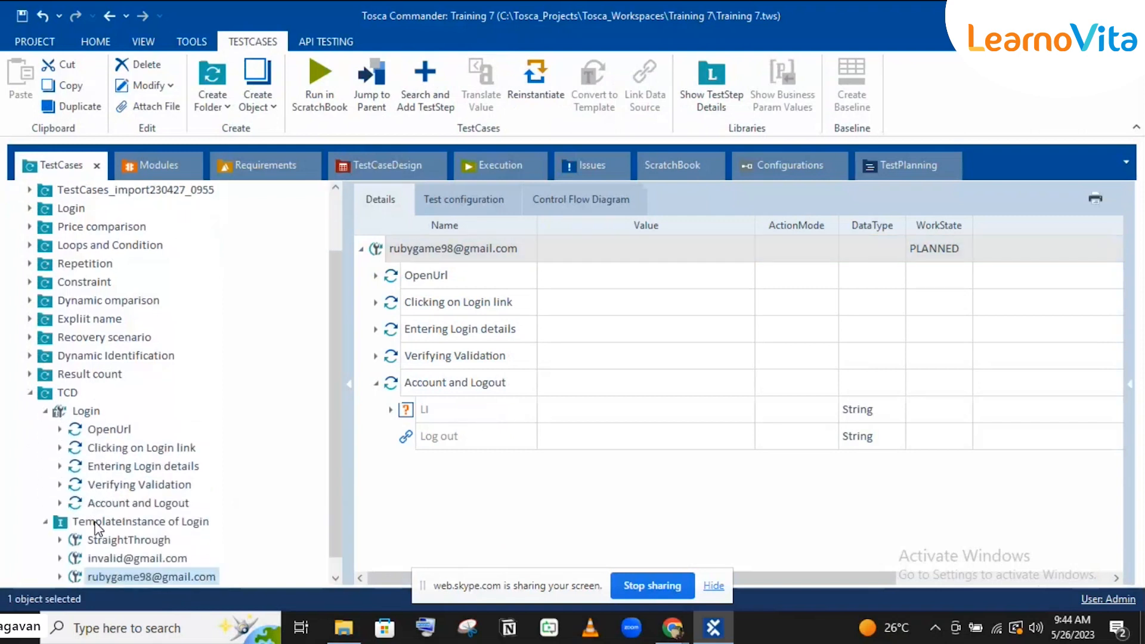
left_click(139, 504)
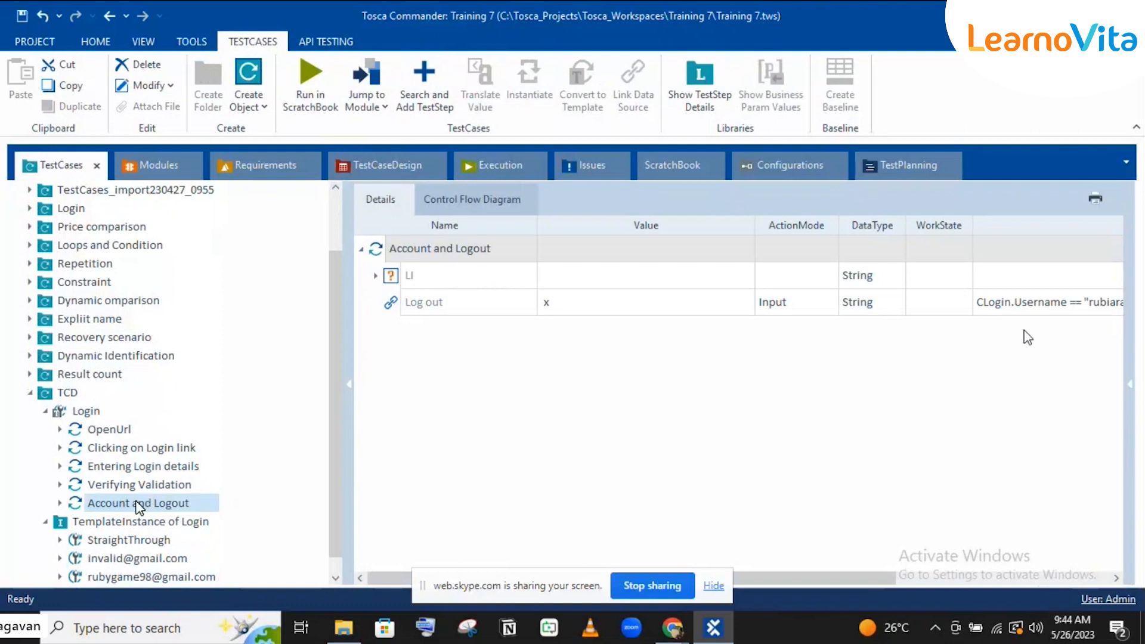
Step: Move the CLogin Username AND Password condition from Log out onto the Account and Logout step
left_click(1012, 302)
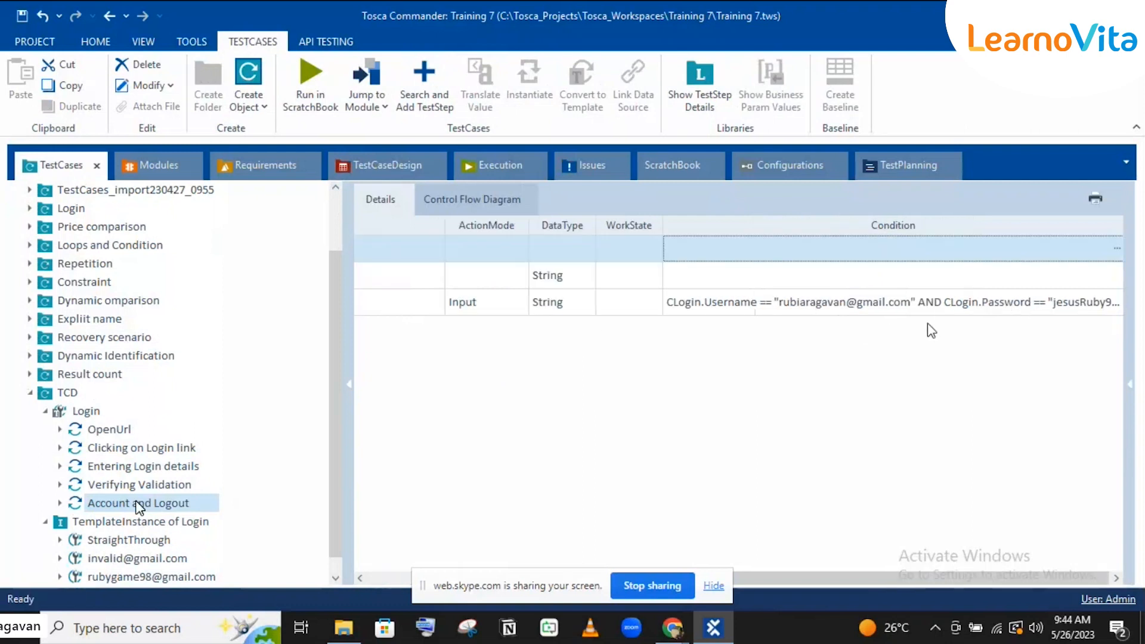
left_click_drag(877, 577, 723, 574)
left_click(971, 303)
double_click(971, 302)
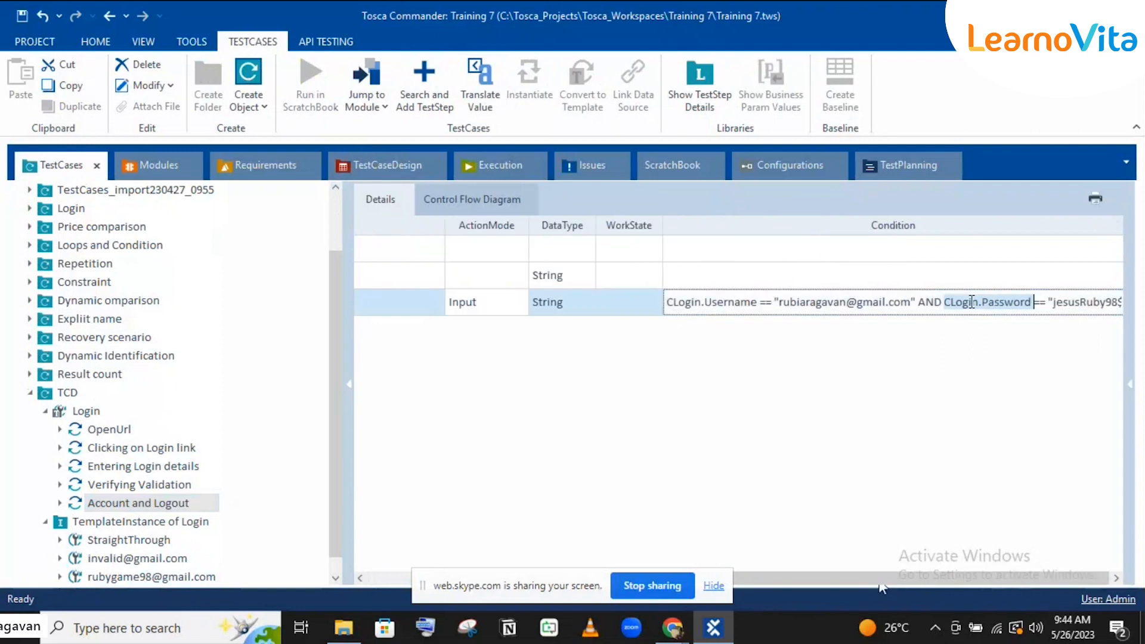
key("ctrl+a")
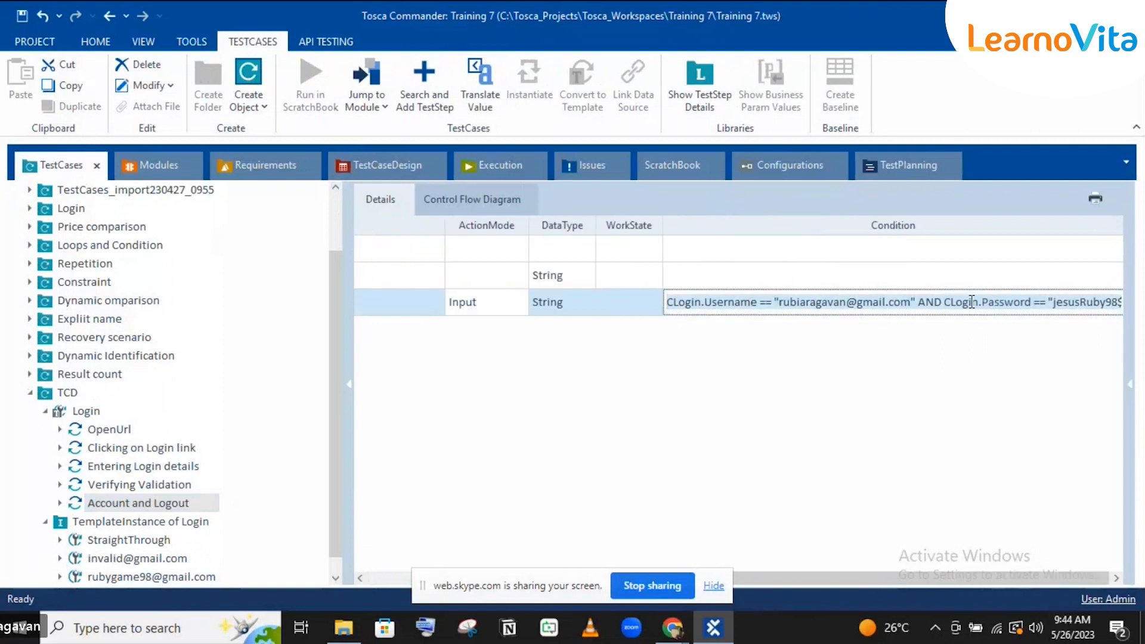
key("BackSpace")
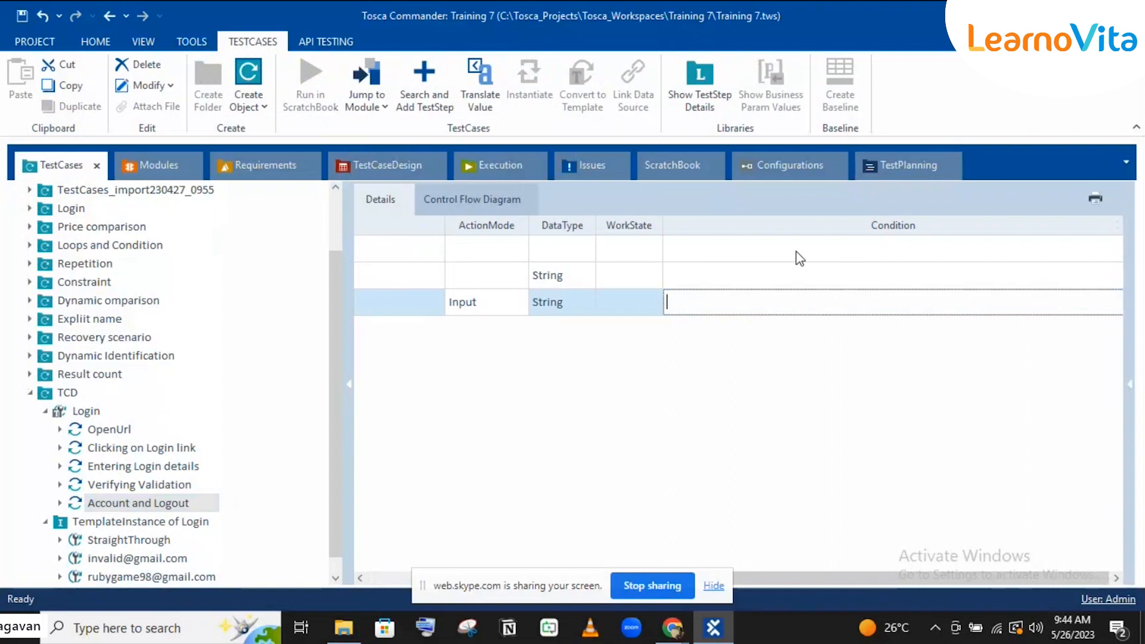
key("Return")
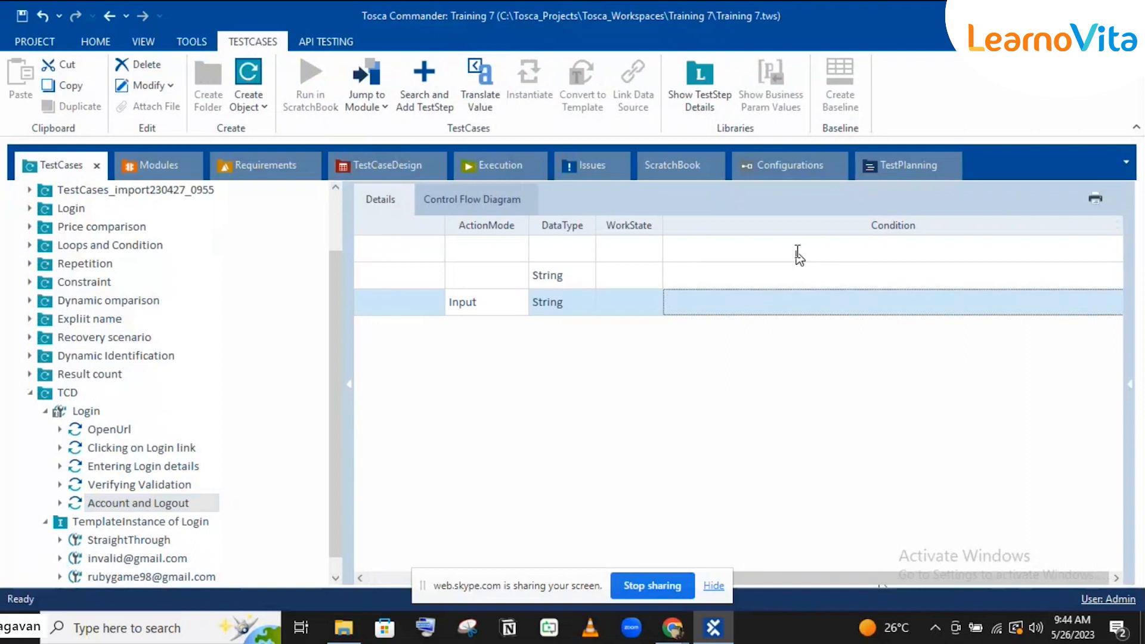
double_click(799, 258)
key("ctrl+v")
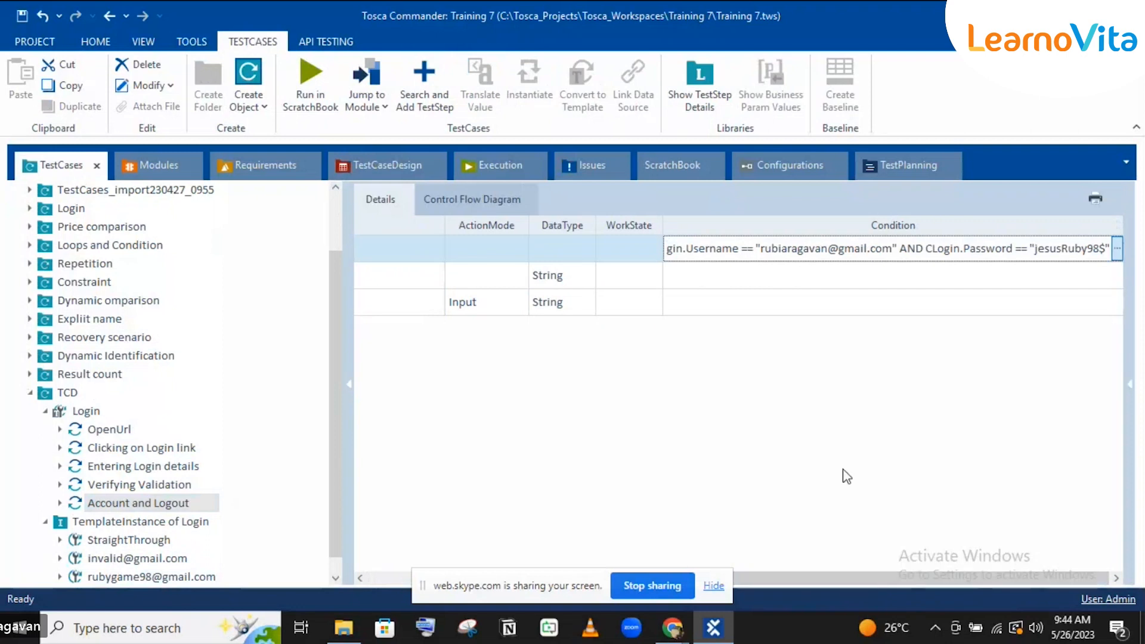
key("Return")
left_click_drag(867, 581, 566, 582)
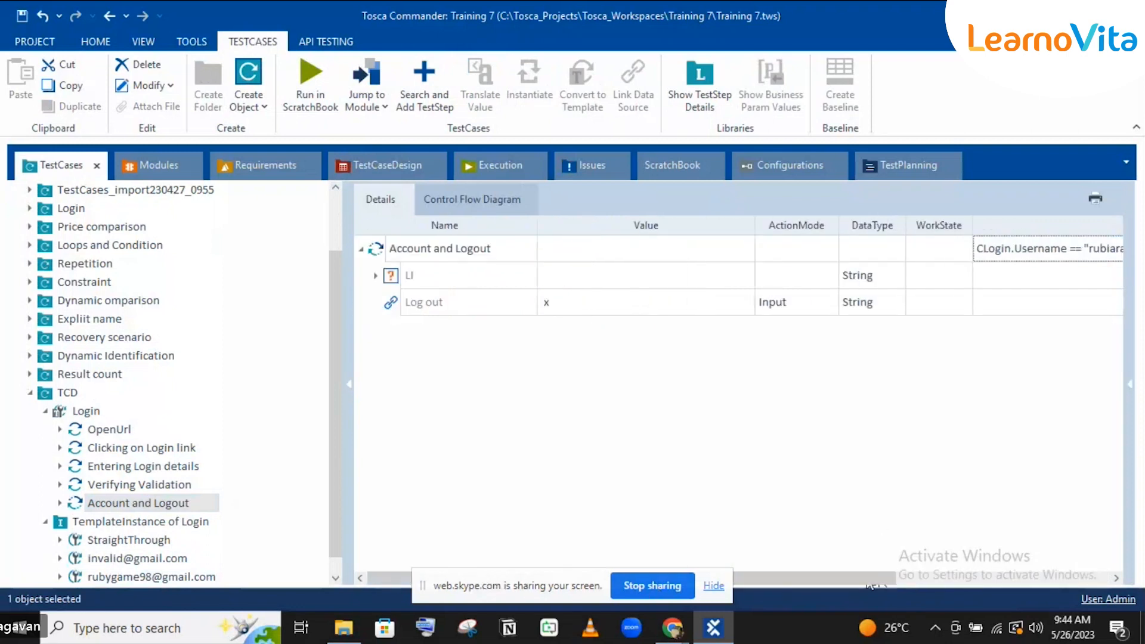
Step: Reinstantiate the Login template instance and review the StraightThrough, invalid-login and third test cases' steps
left_click(141, 523)
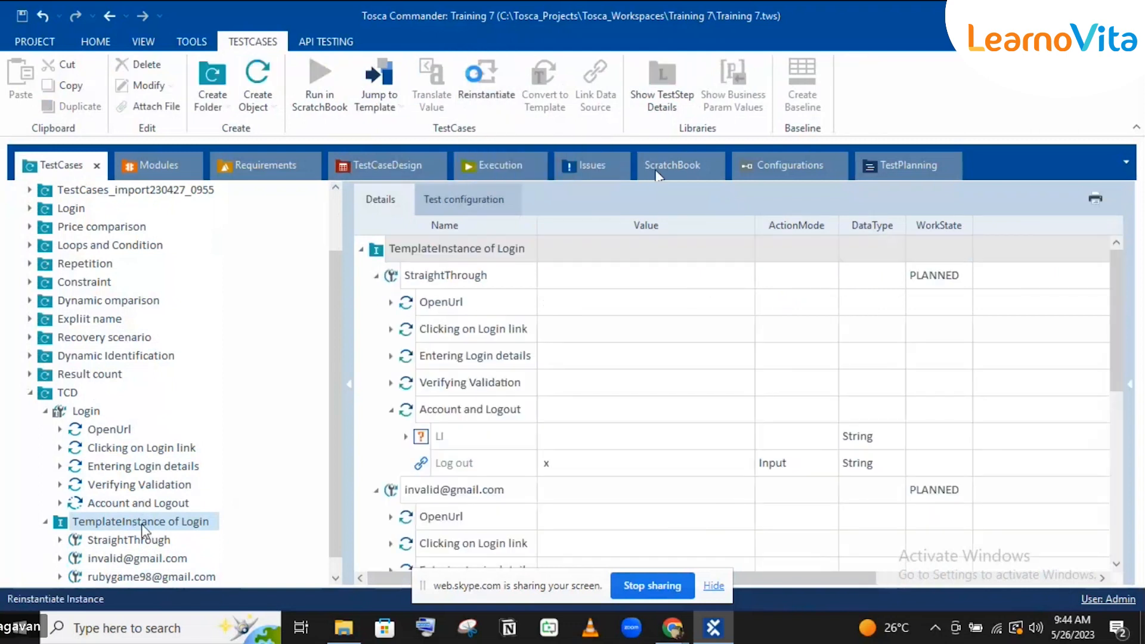
left_click(480, 78)
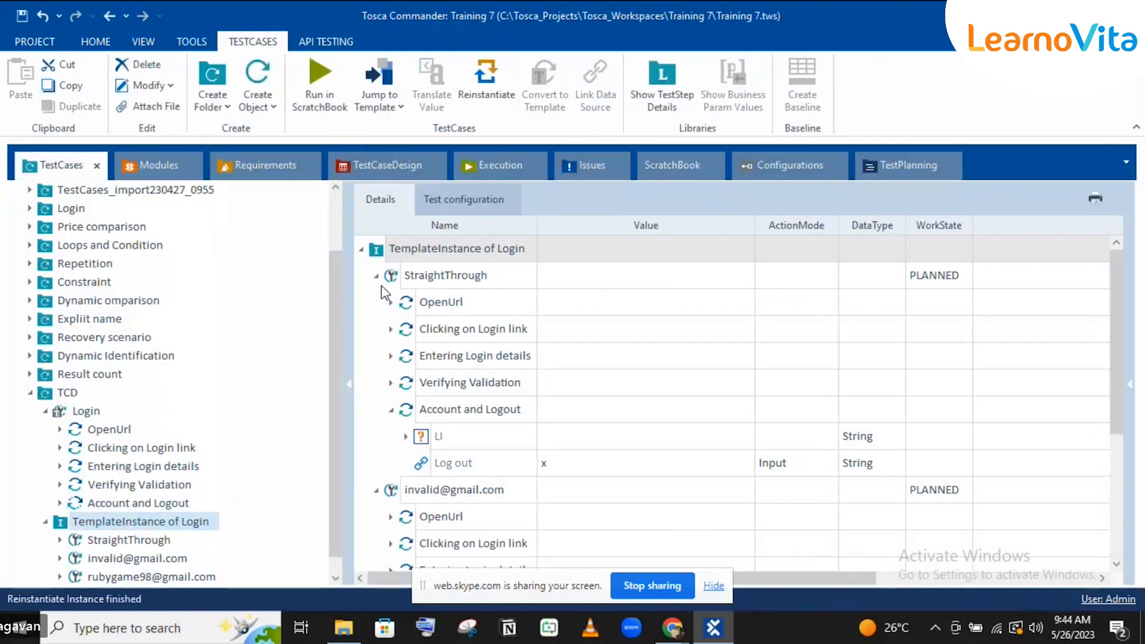
scroll(381, 285, "down", 3)
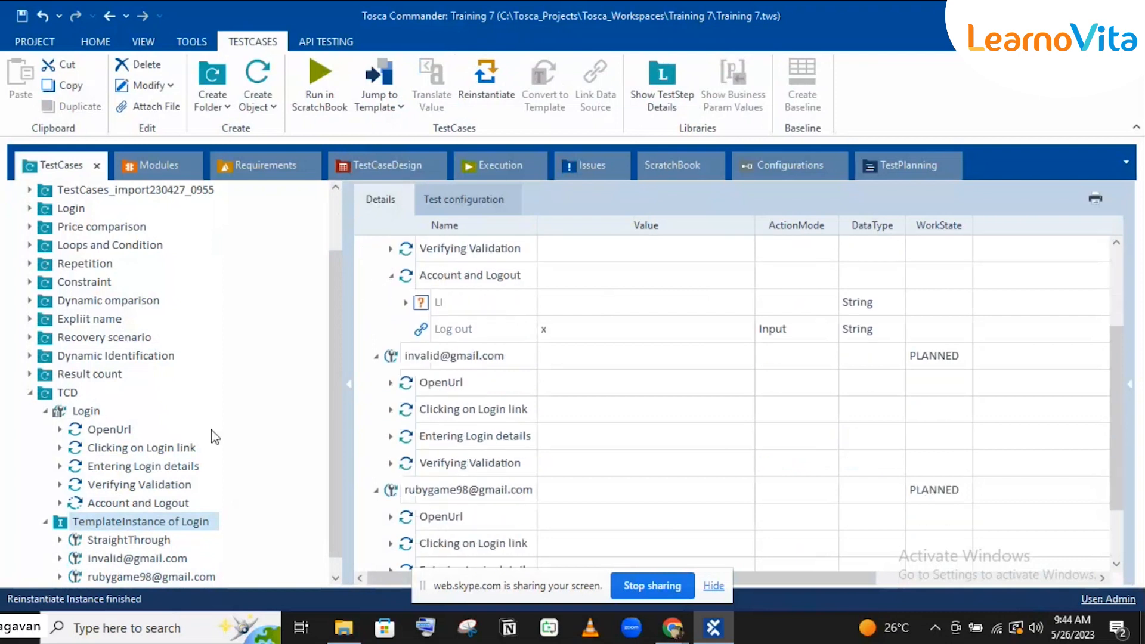
left_click(142, 542)
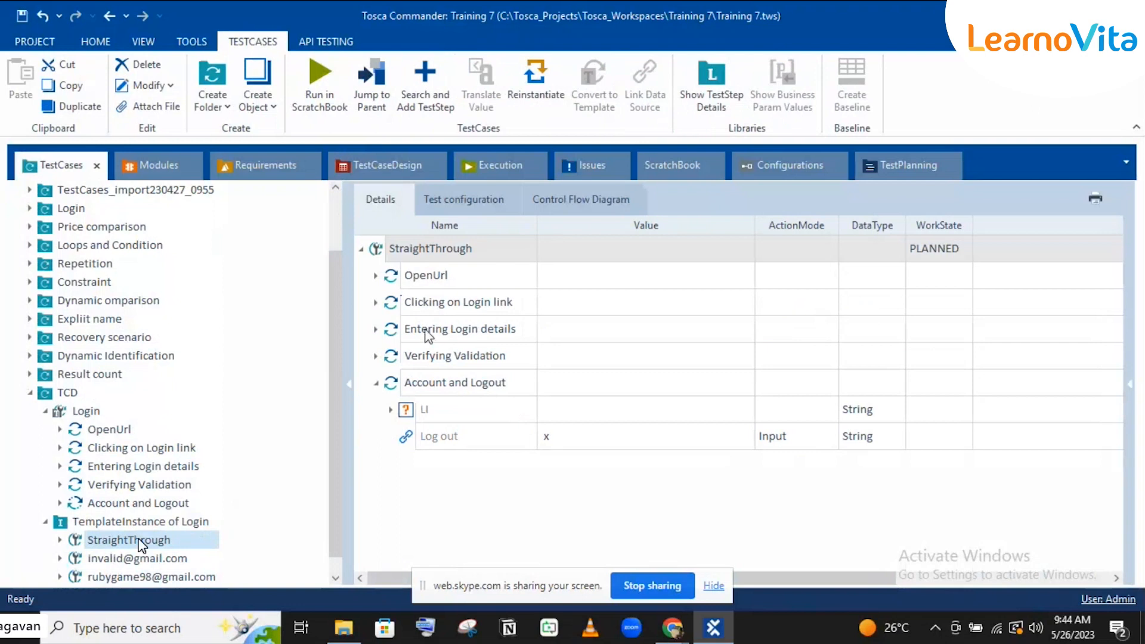
left_click(162, 563)
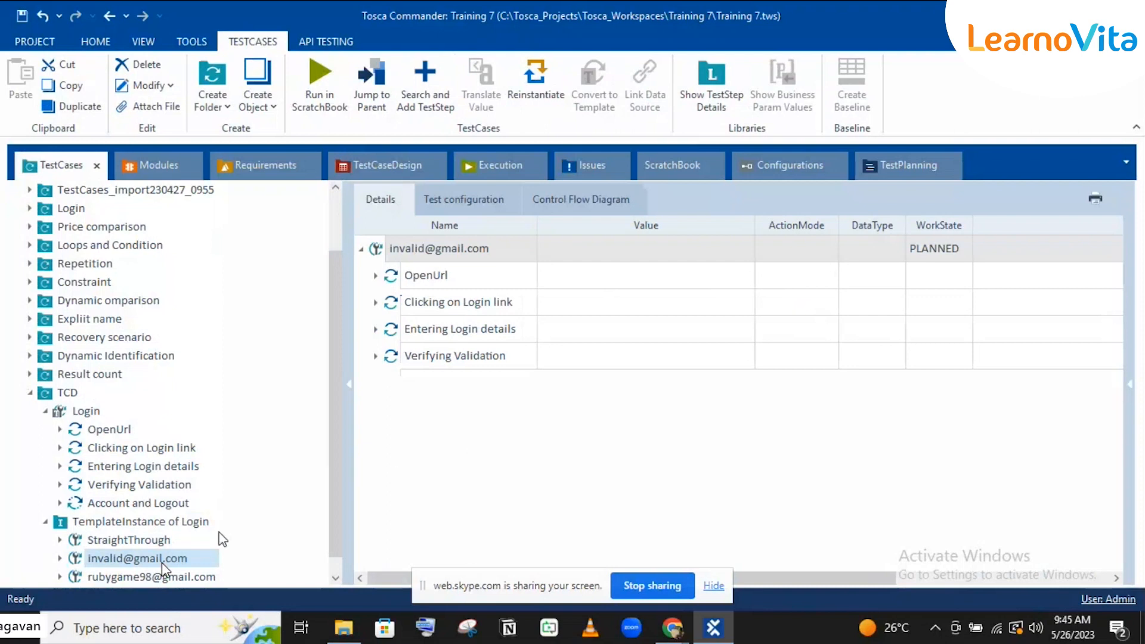
left_click(163, 577)
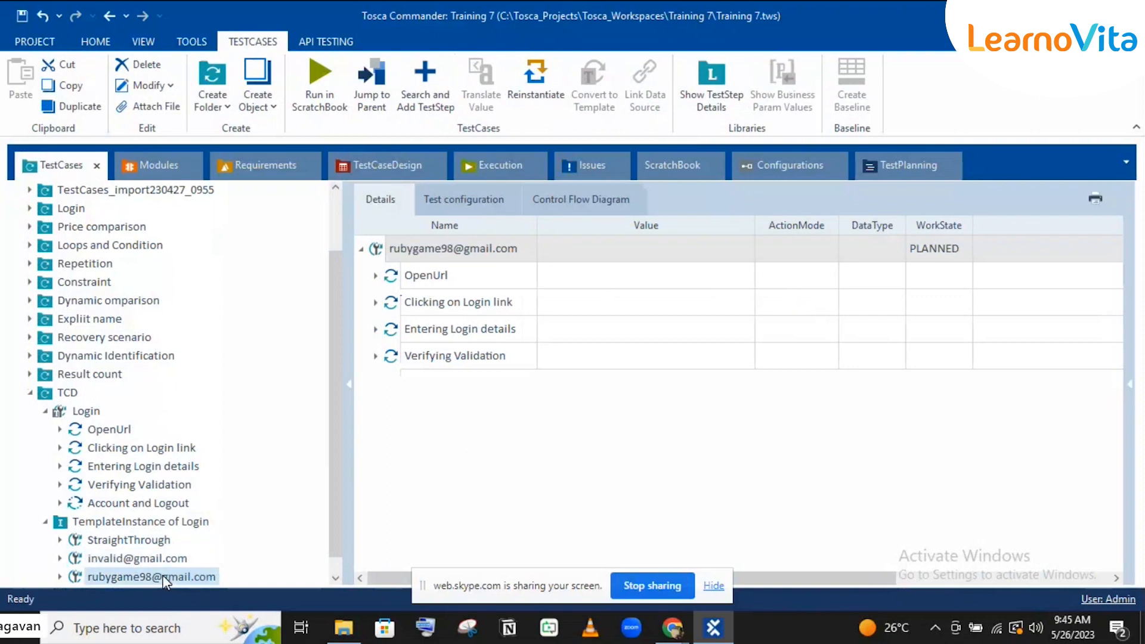
left_click(126, 504)
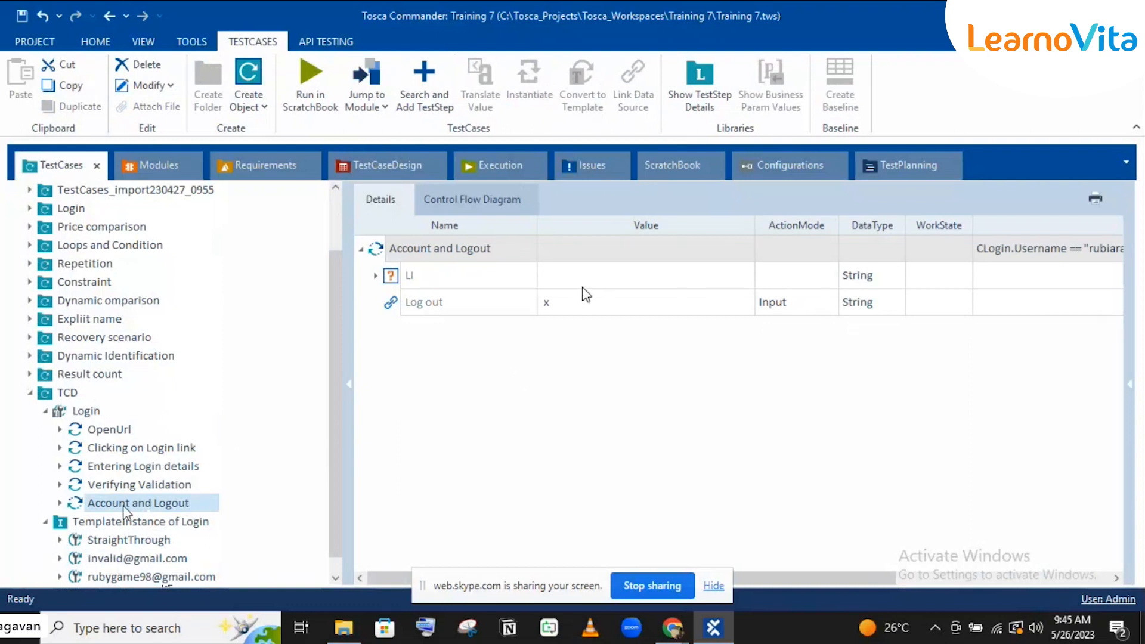
Step: Check the LI step row, then switch to the TestCaseDesign section showing Login_1's Username and Password
left_click(607, 285)
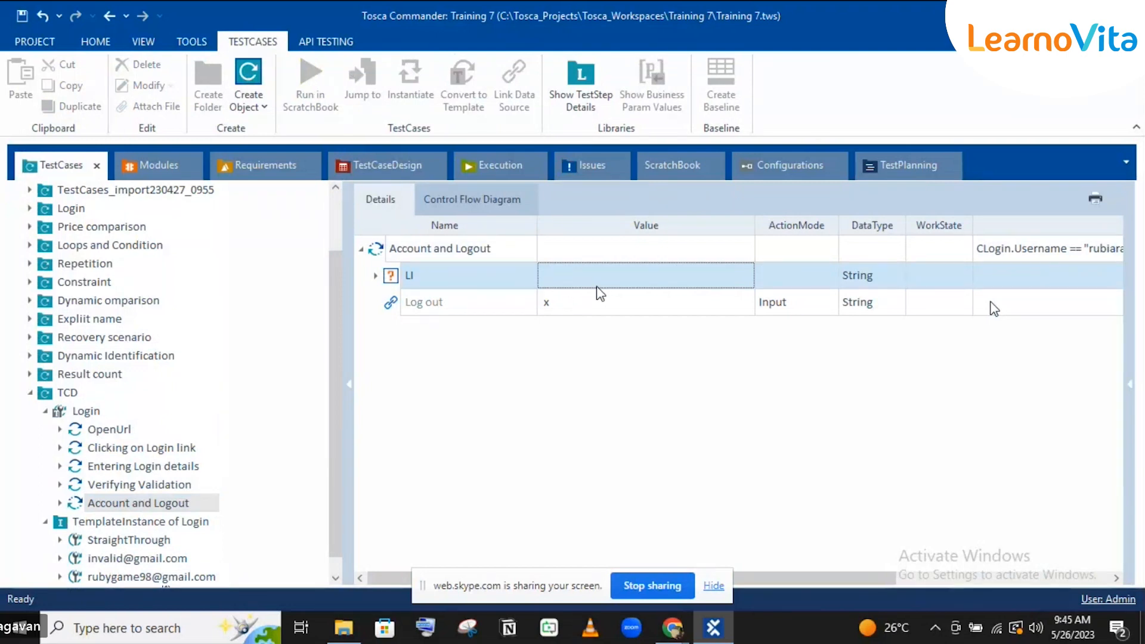
left_click(928, 580)
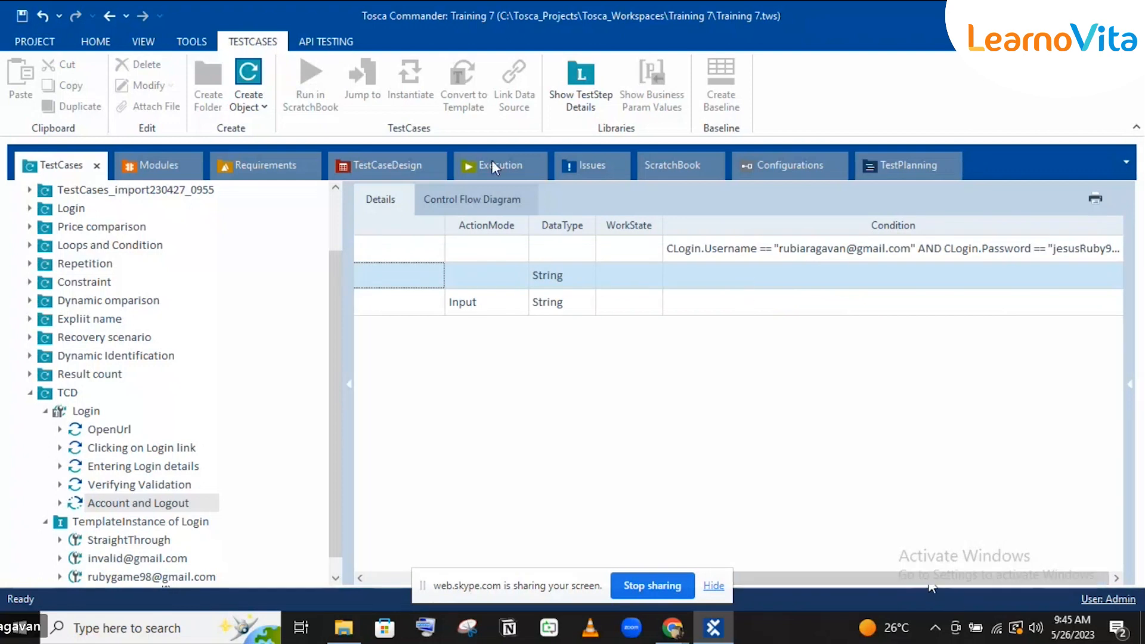
left_click(385, 165)
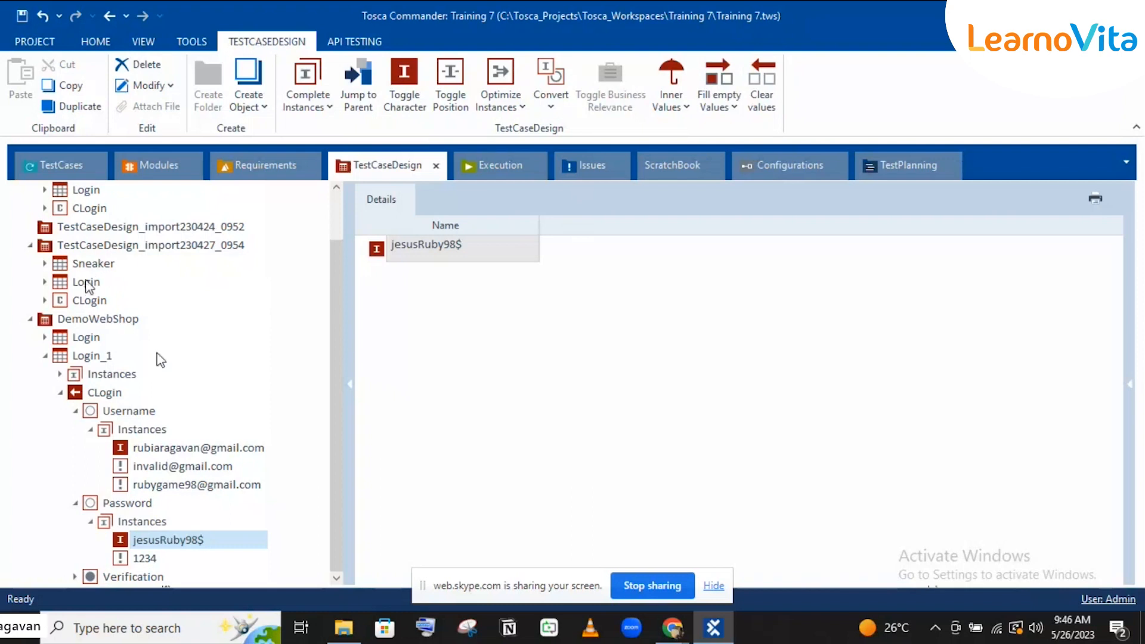
Step: Collapse Login_1 and display the DemoWebShop Login sheet with its instances list collapsed
left_click(46, 356)
left_click(44, 390)
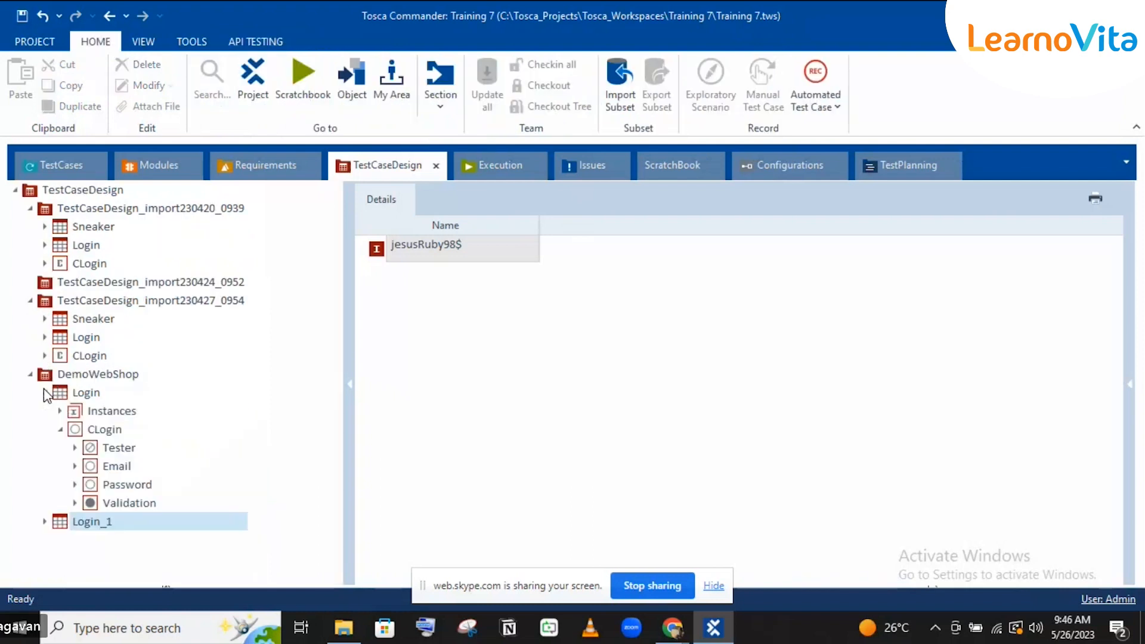
left_click(81, 391)
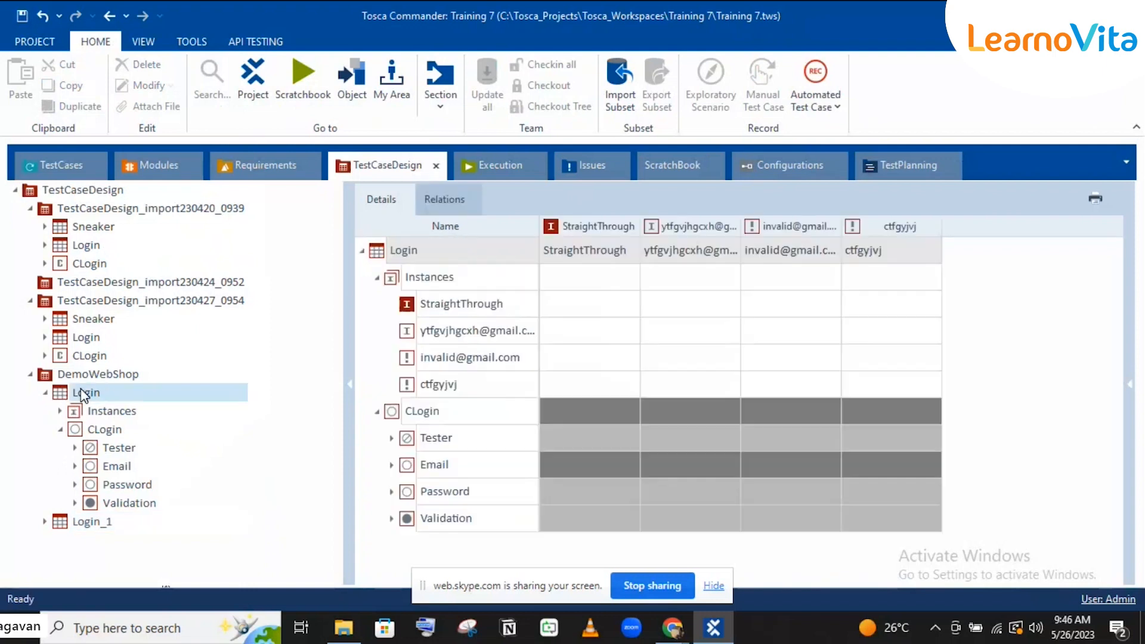
left_click(377, 278)
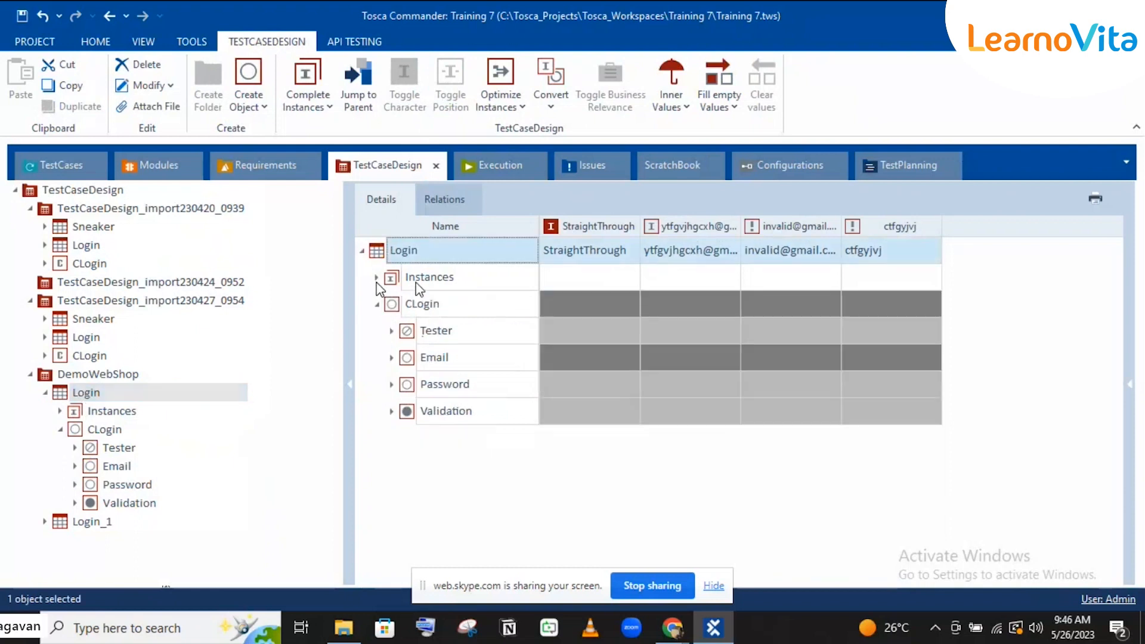
Step: Review the available Password values, then select the Password row and bring up Fill empty Values
left_click(622, 382)
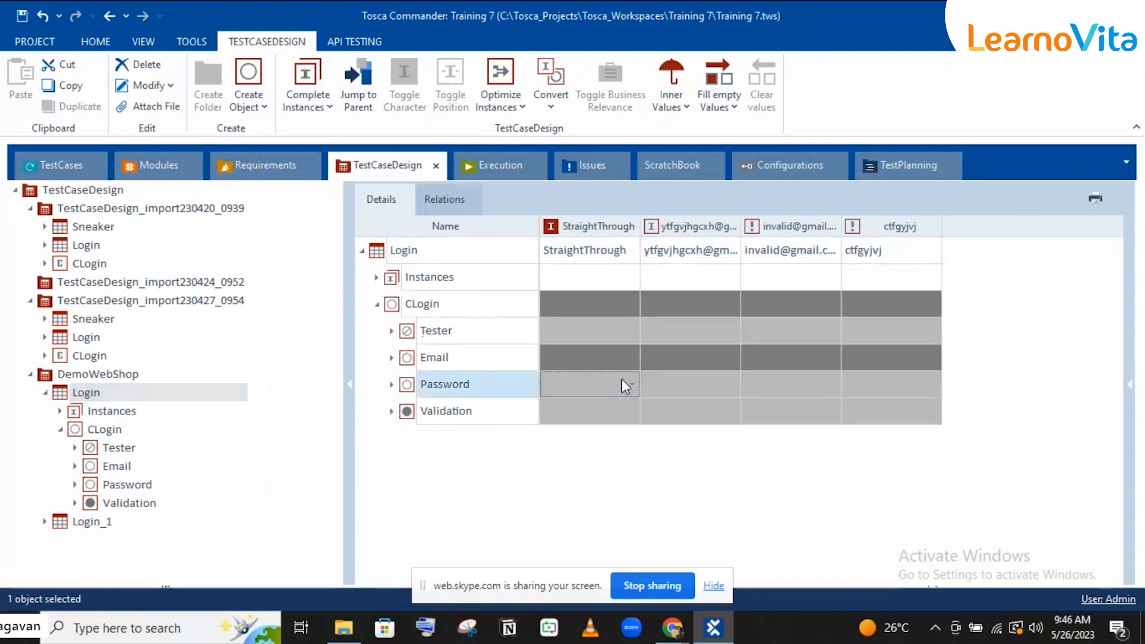
left_click(628, 385)
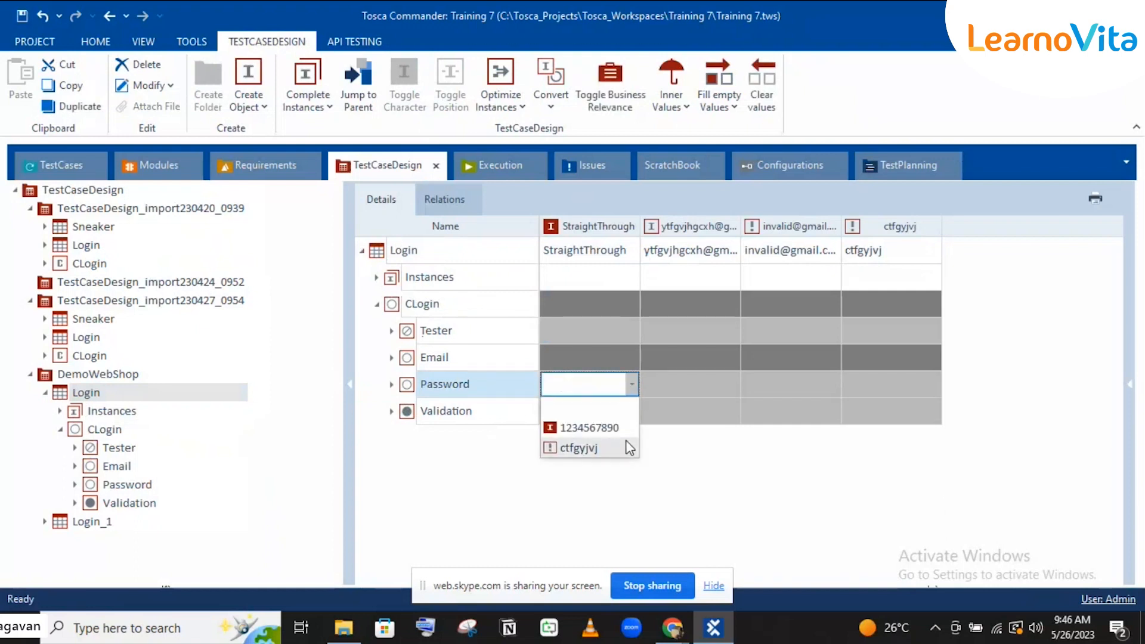
left_click(718, 484)
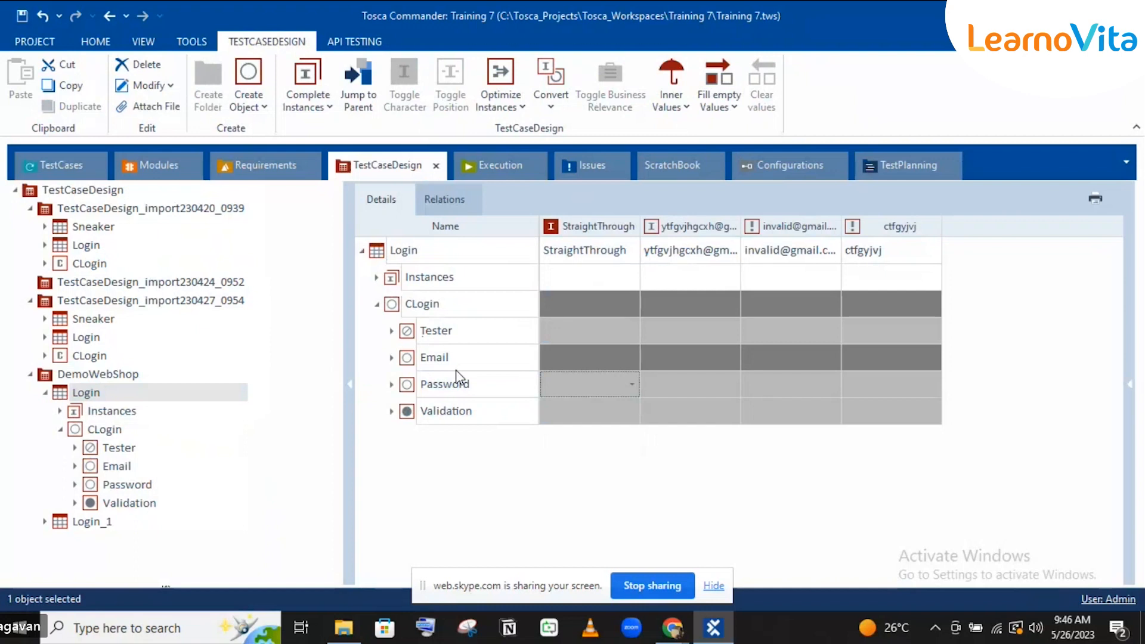
left_click(463, 394)
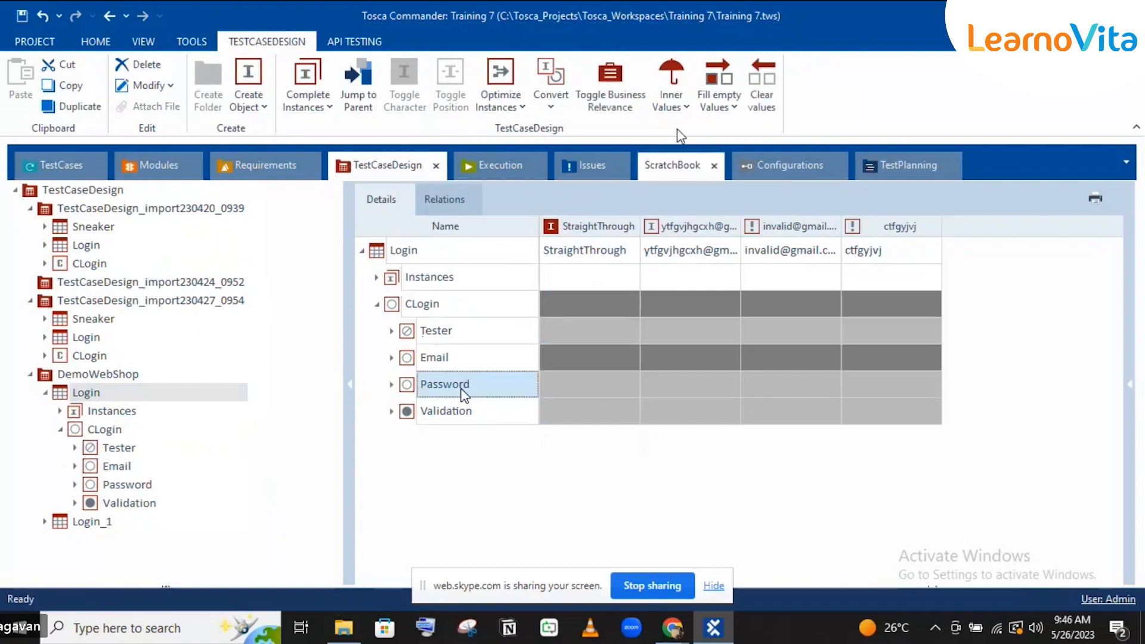
left_click(716, 103)
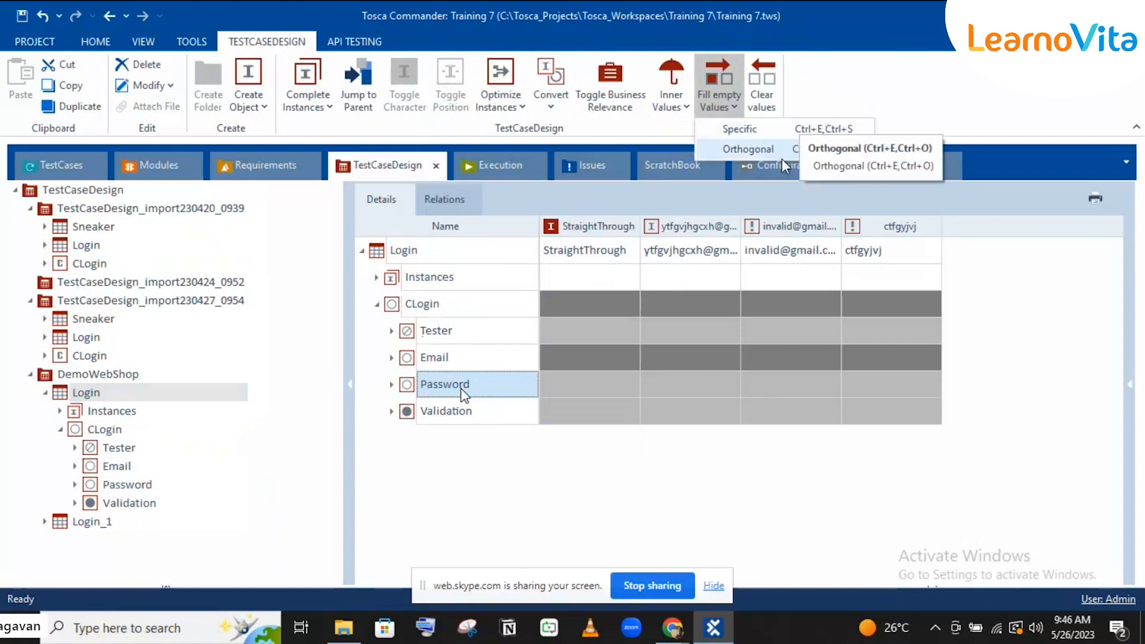
Step: Fill the four empty Password cells with the second password value, then select the Validation row
left_click(753, 130)
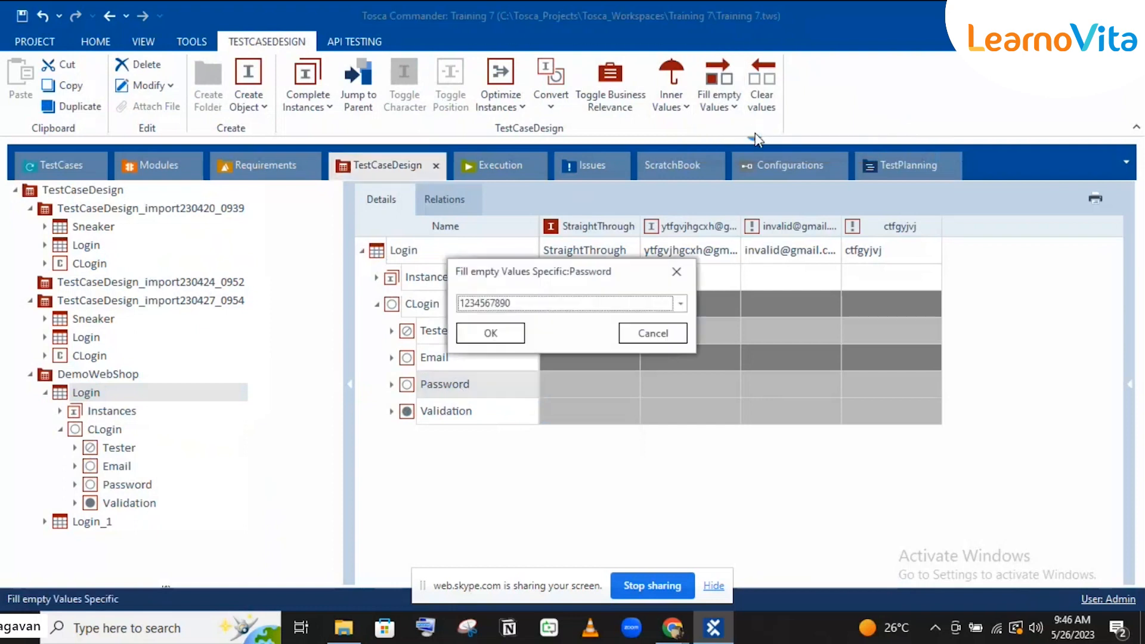
left_click(589, 304)
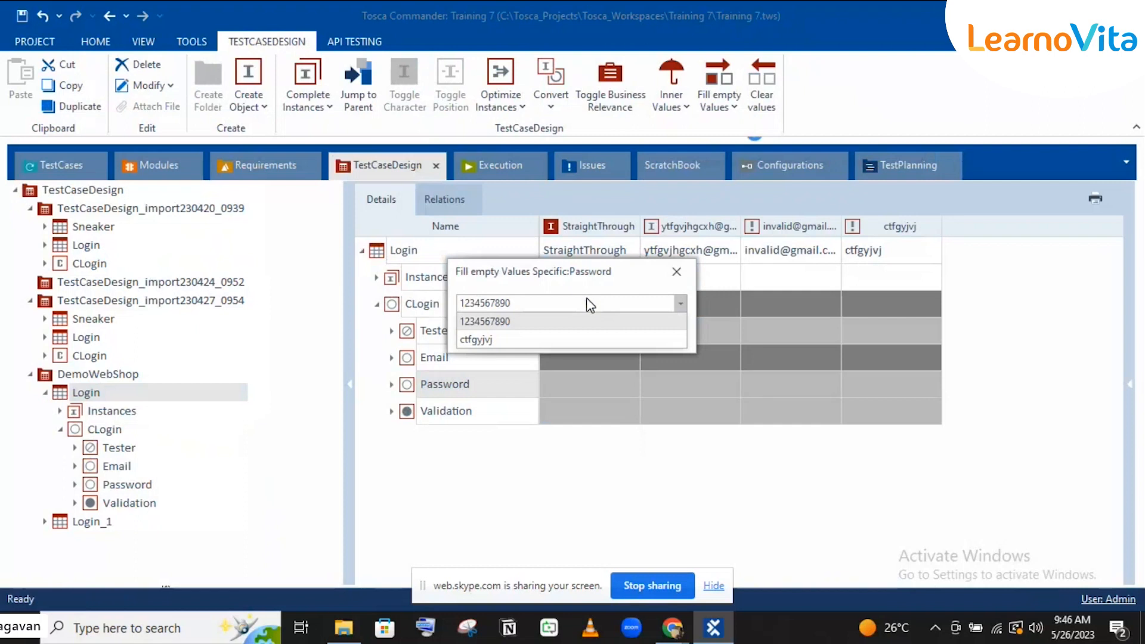
left_click(563, 337)
left_click(494, 334)
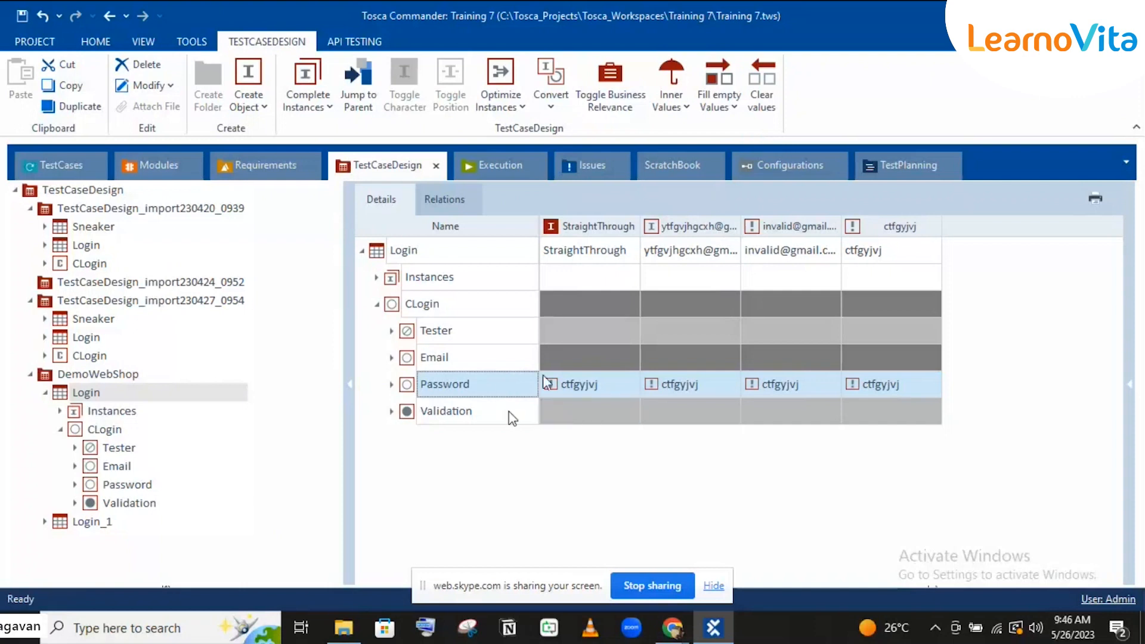
left_click(485, 420)
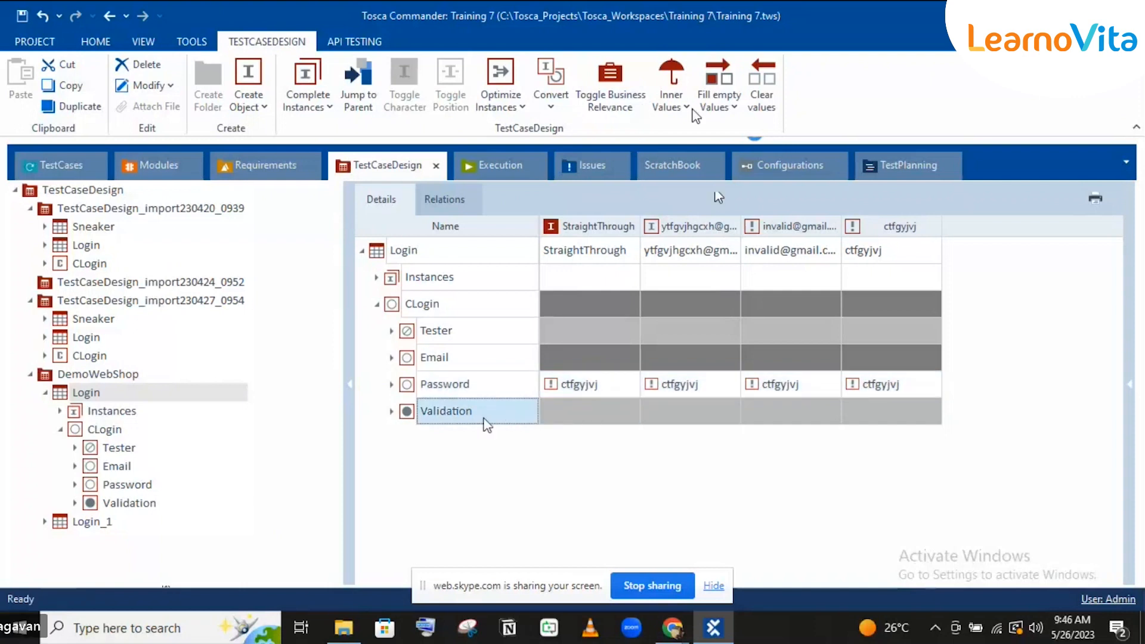
left_click(710, 103)
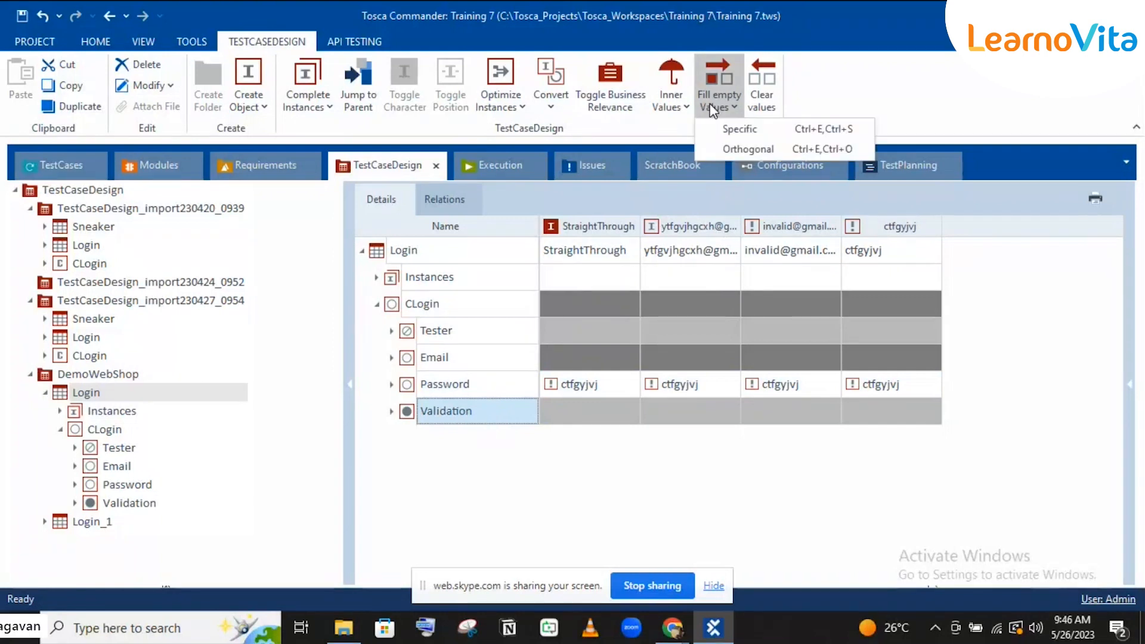
left_click(739, 148)
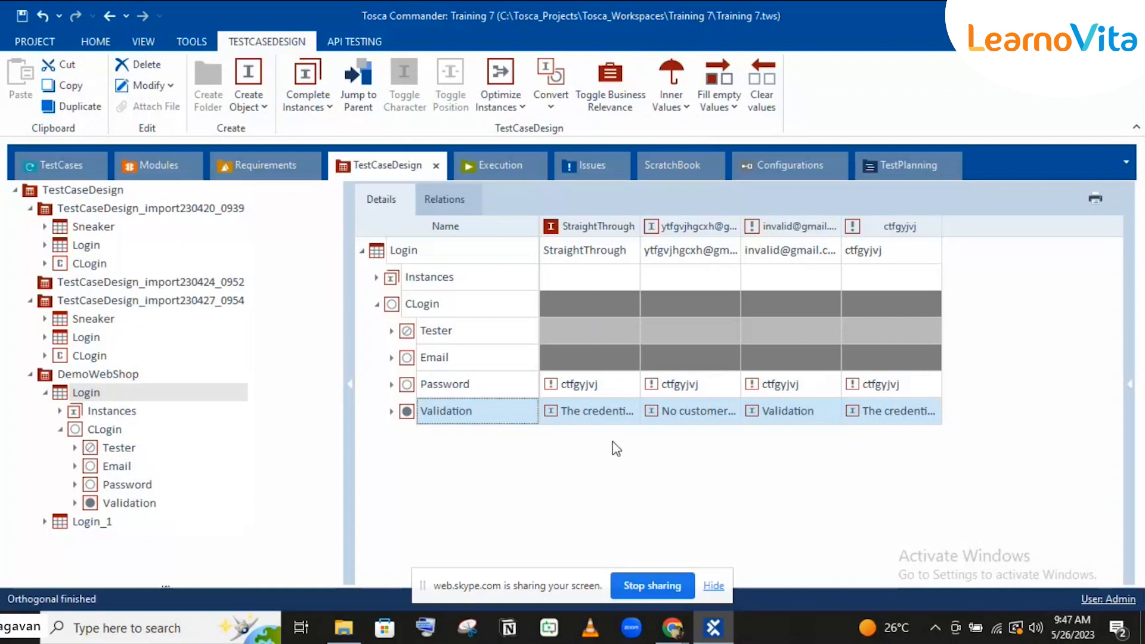
left_click(589, 415)
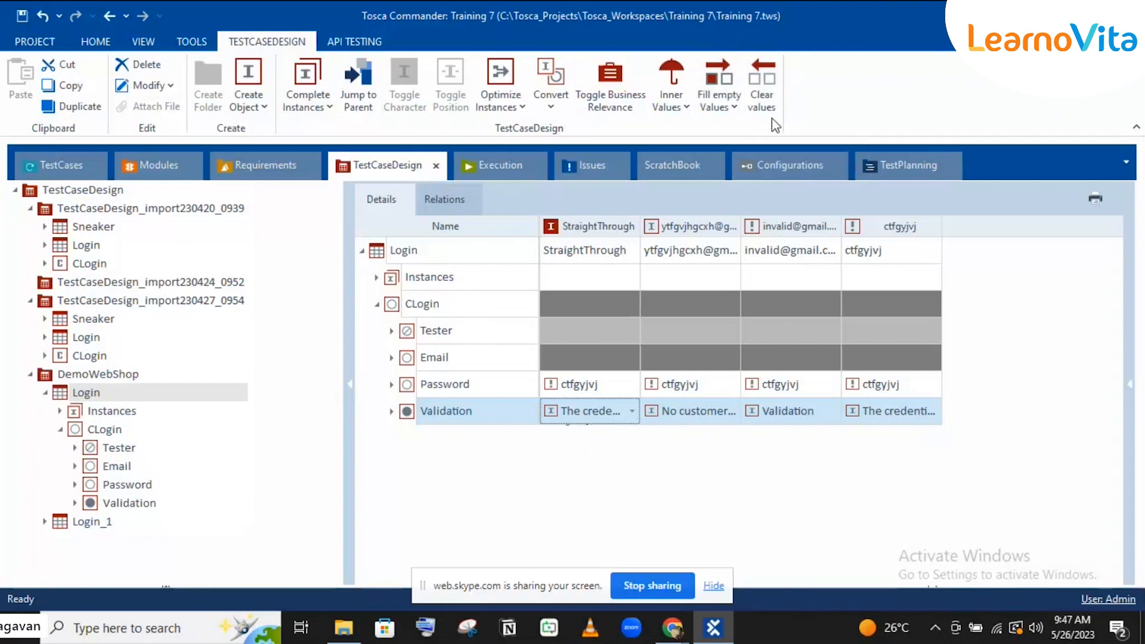
left_click(753, 105)
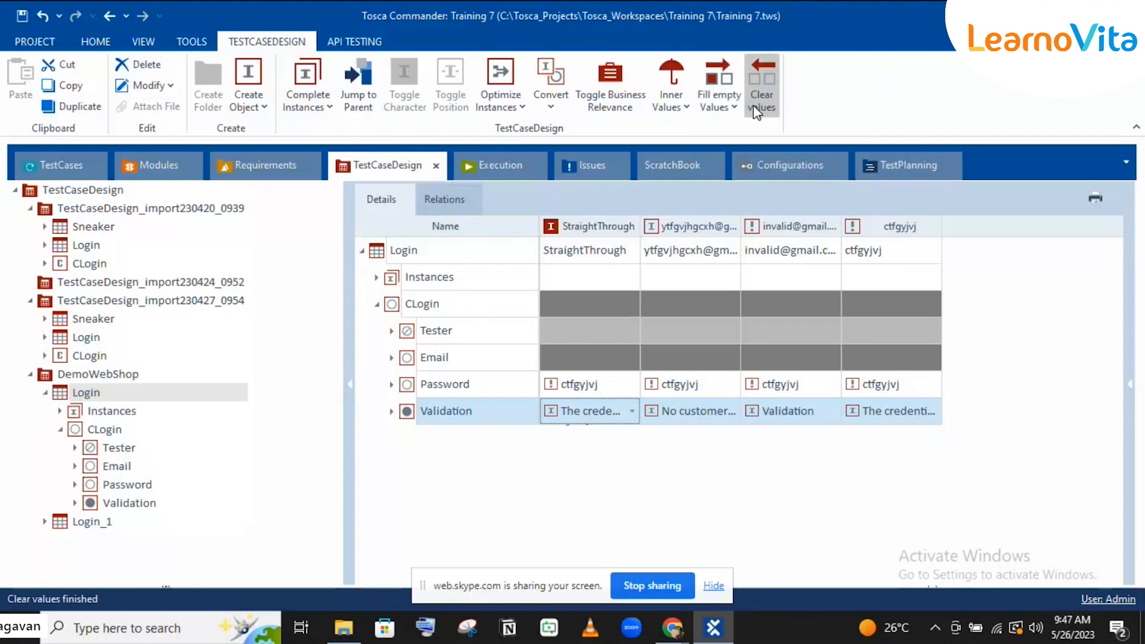